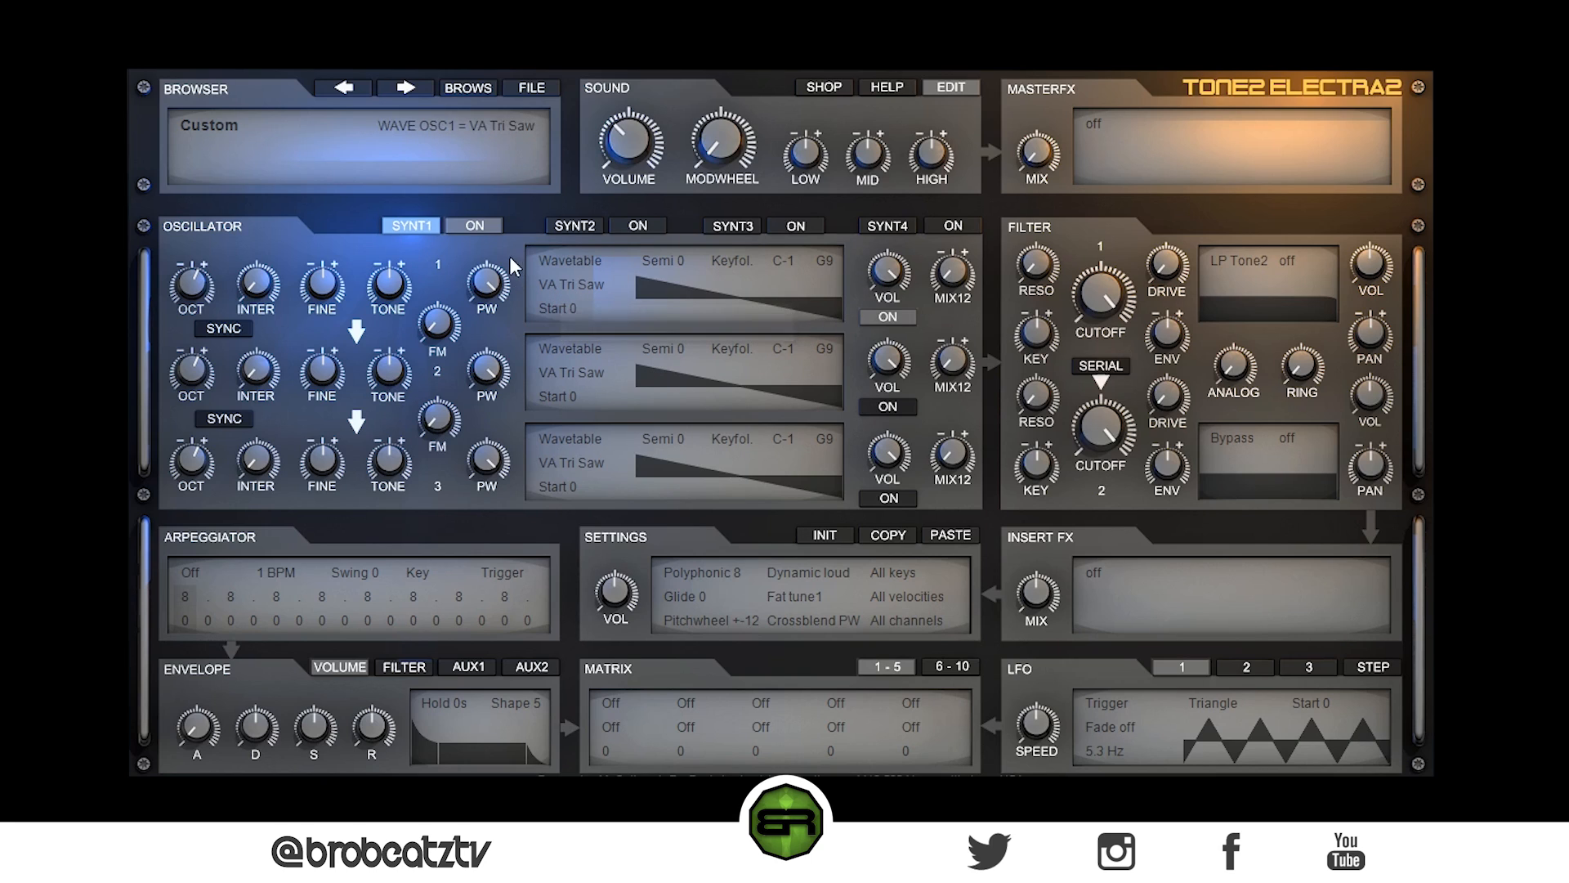
- Try Analog synthesis on oscillator 1 before setting it back to Wavetable with the WT Sine waveform
{"action": "left_click", "coordinate": [567, 264]}
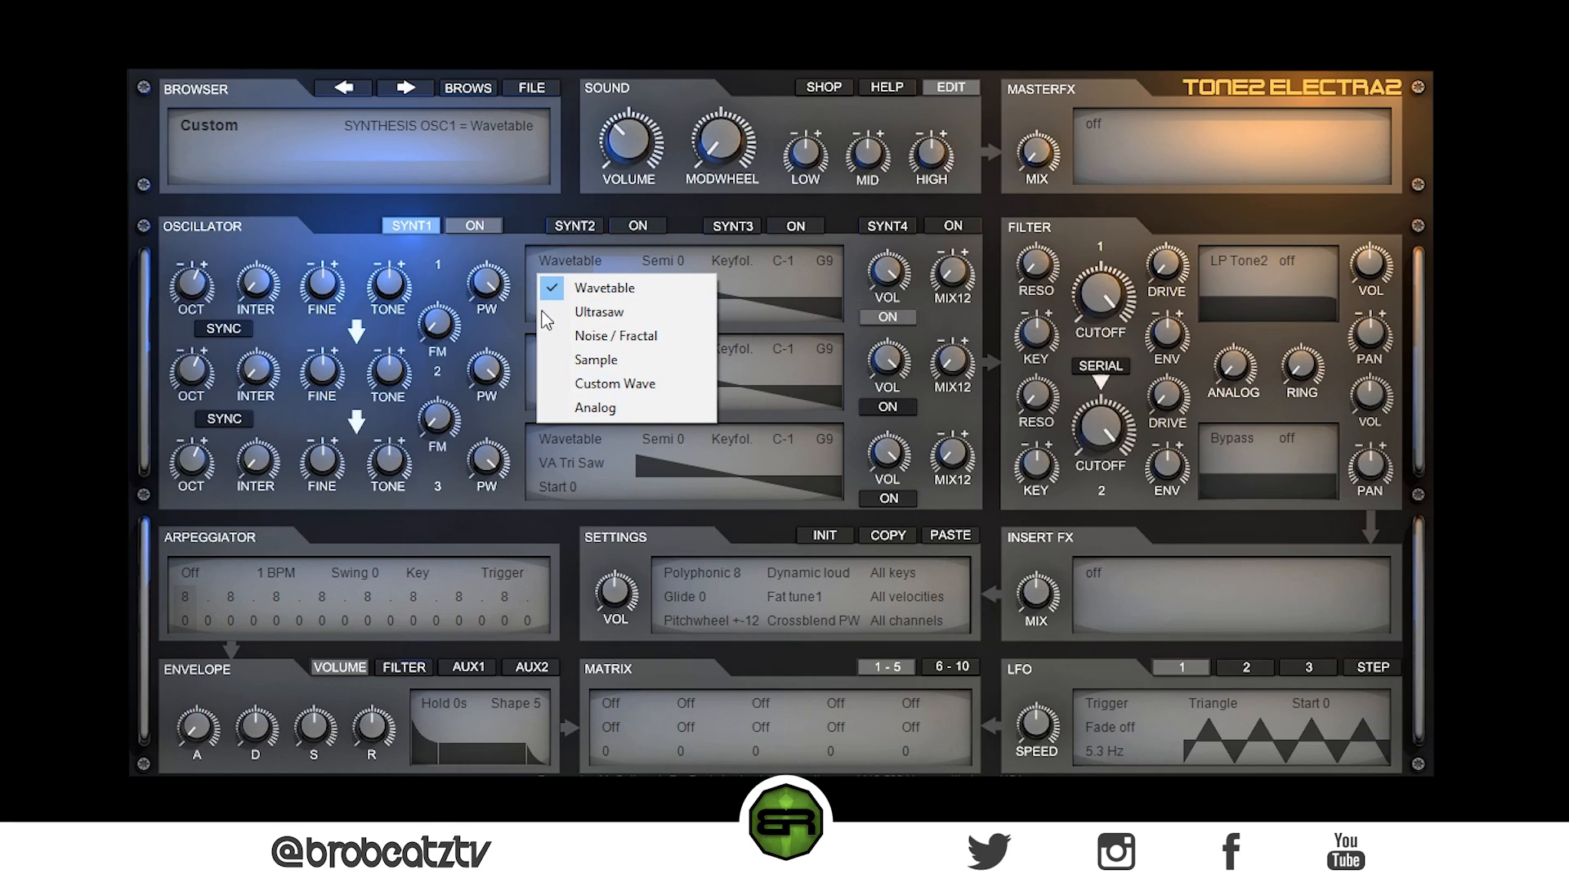
{"action": "left_click", "coordinate": [573, 407]}
{"action": "left_click", "coordinate": [553, 260]}
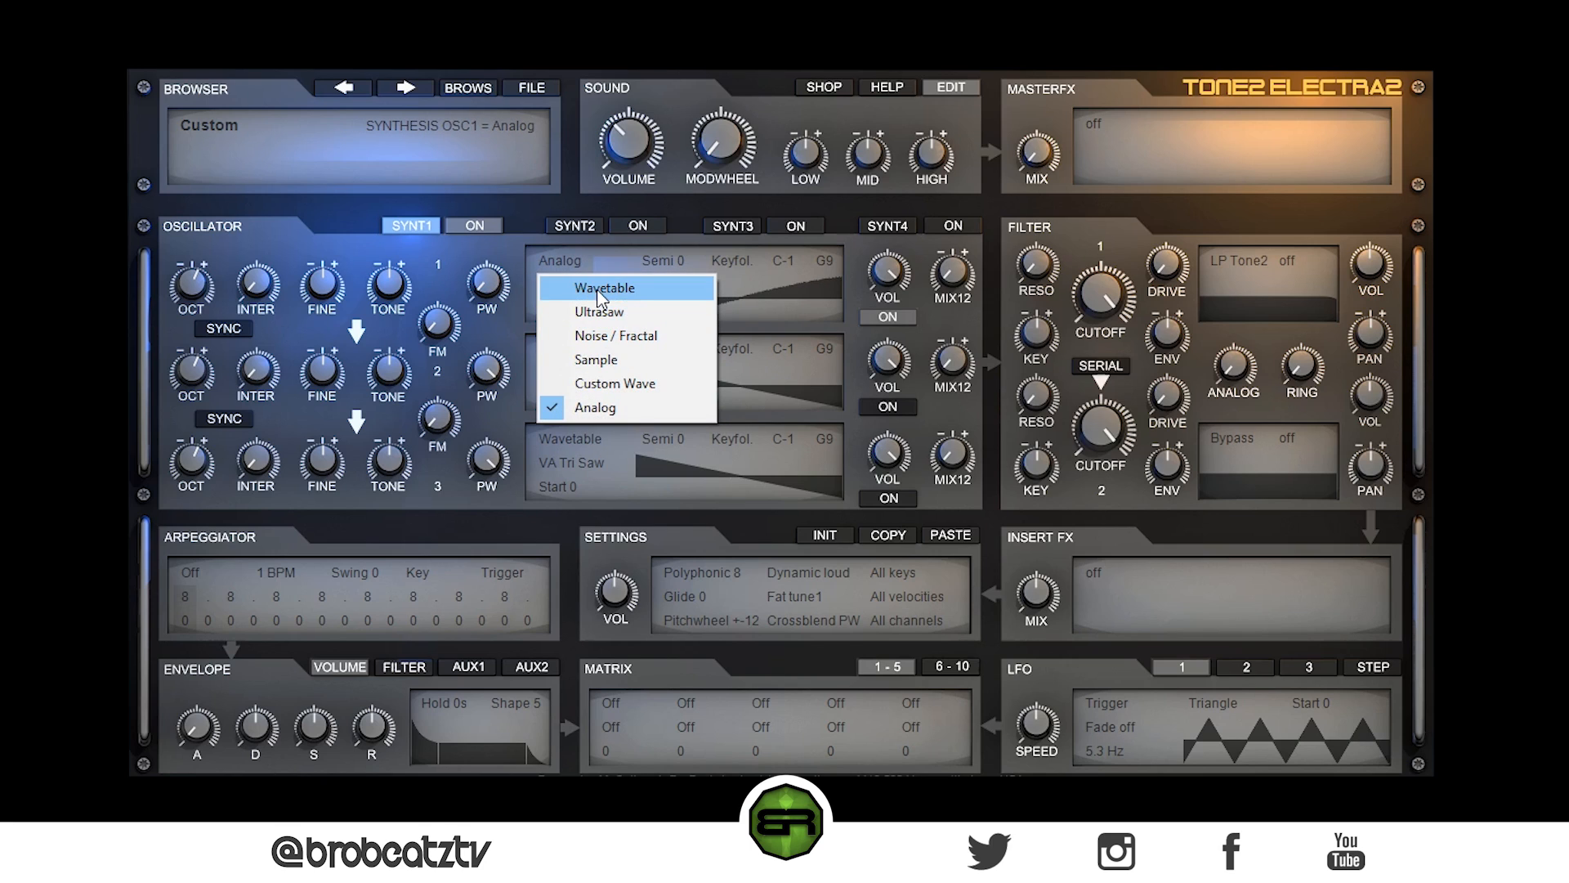
{"action": "left_click", "coordinate": [572, 288]}
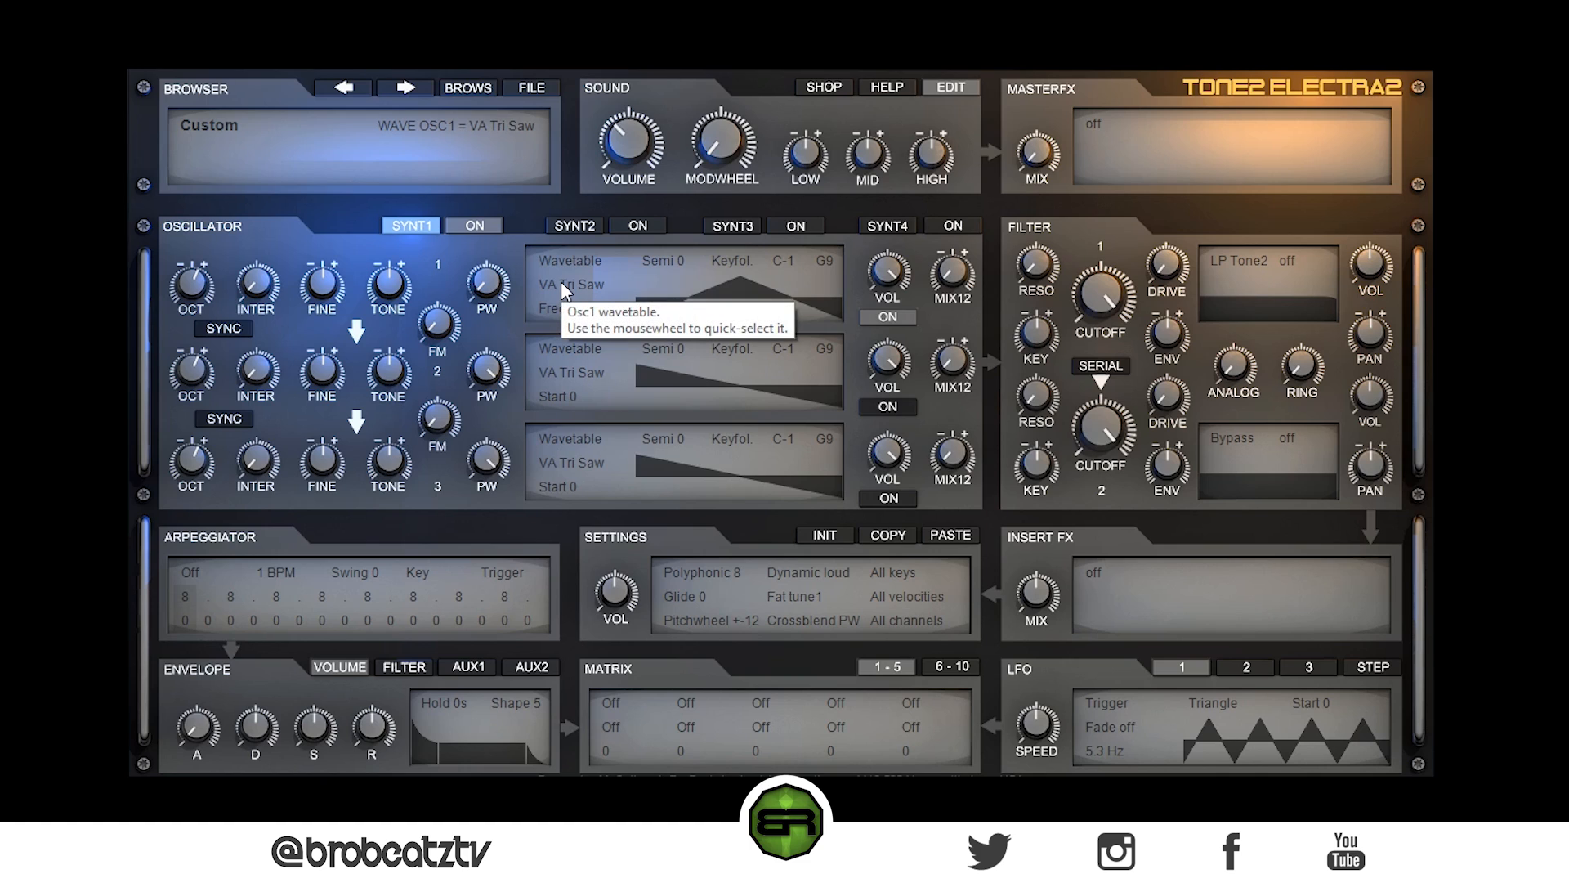
{"action": "left_click", "coordinate": [561, 283]}
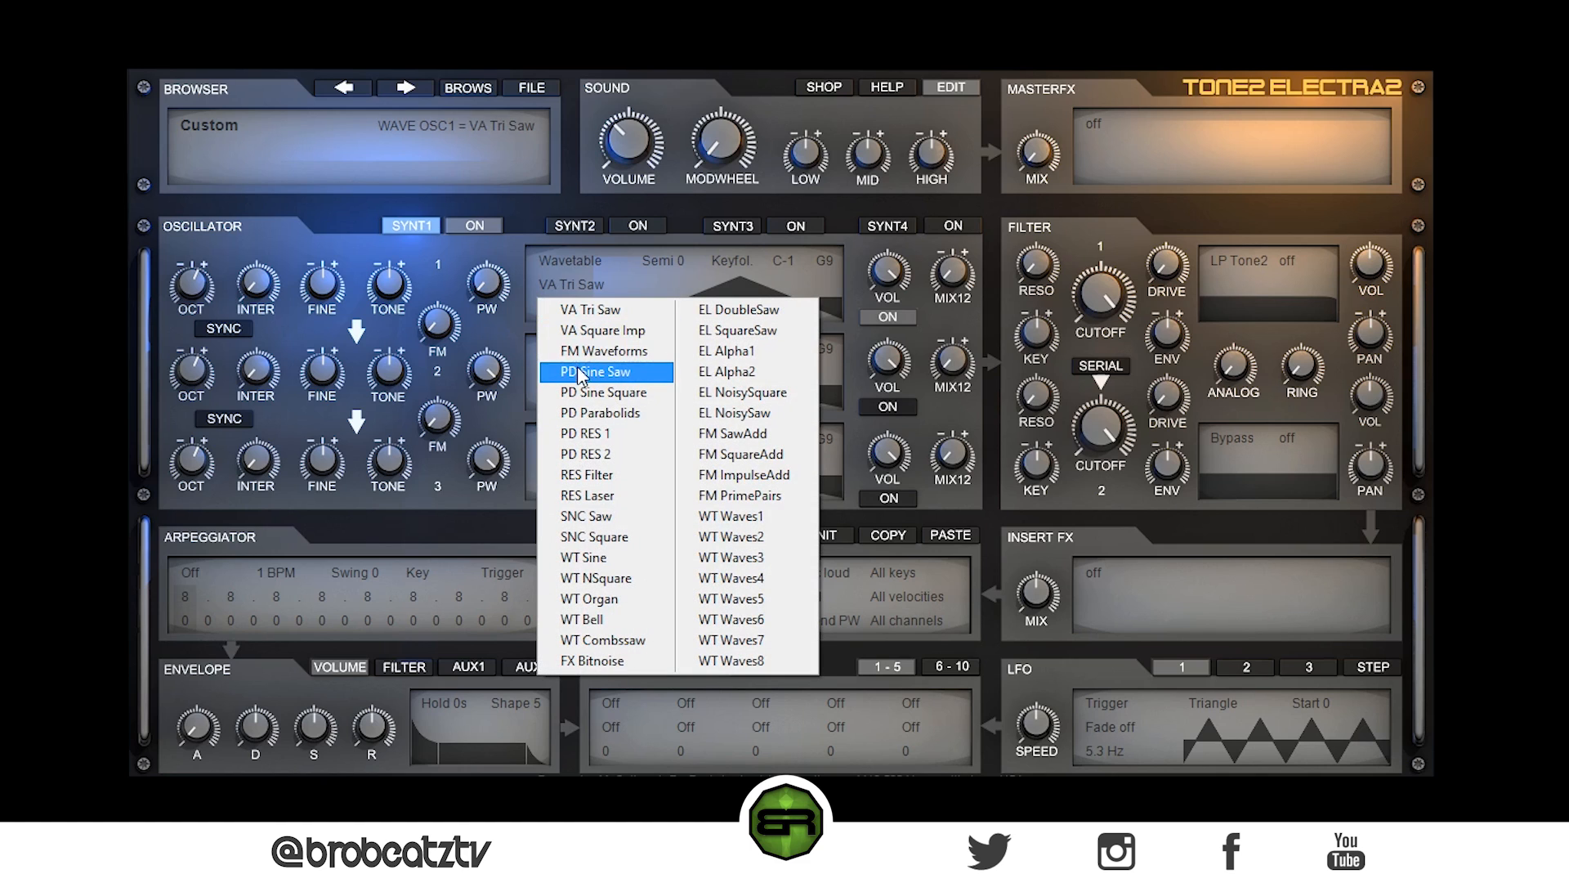
{"action": "left_click", "coordinate": [631, 560]}
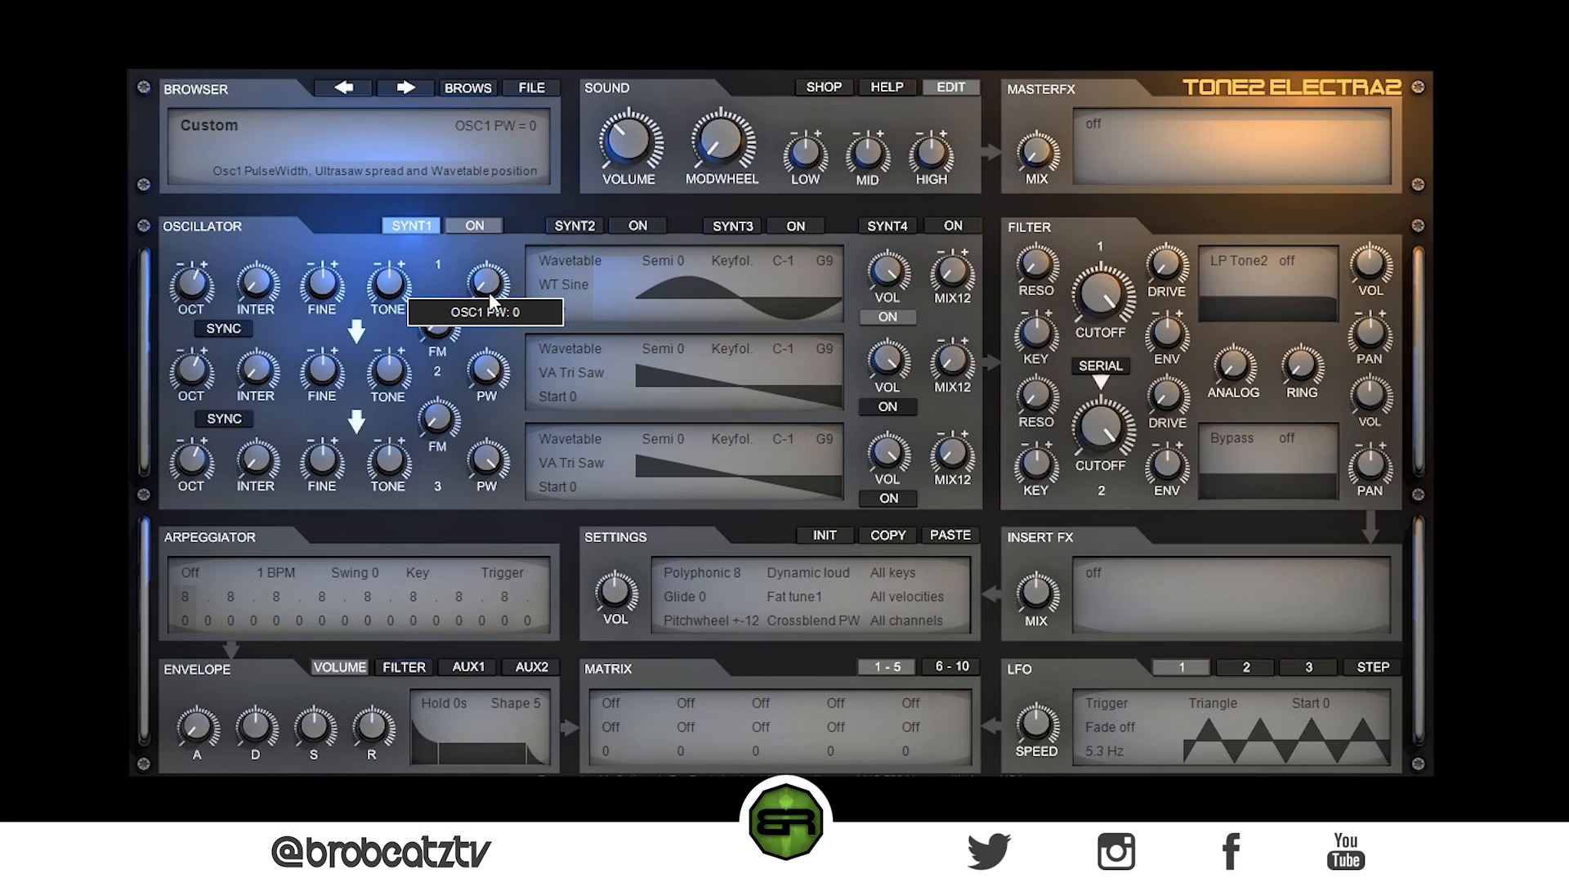
- Sweep oscillator 1's PW up through the WT Sine wavetable positions and back down to the minimum
{"action": "left_click_drag", "start_coordinate": [489, 292], "coordinate": [514, 58]}
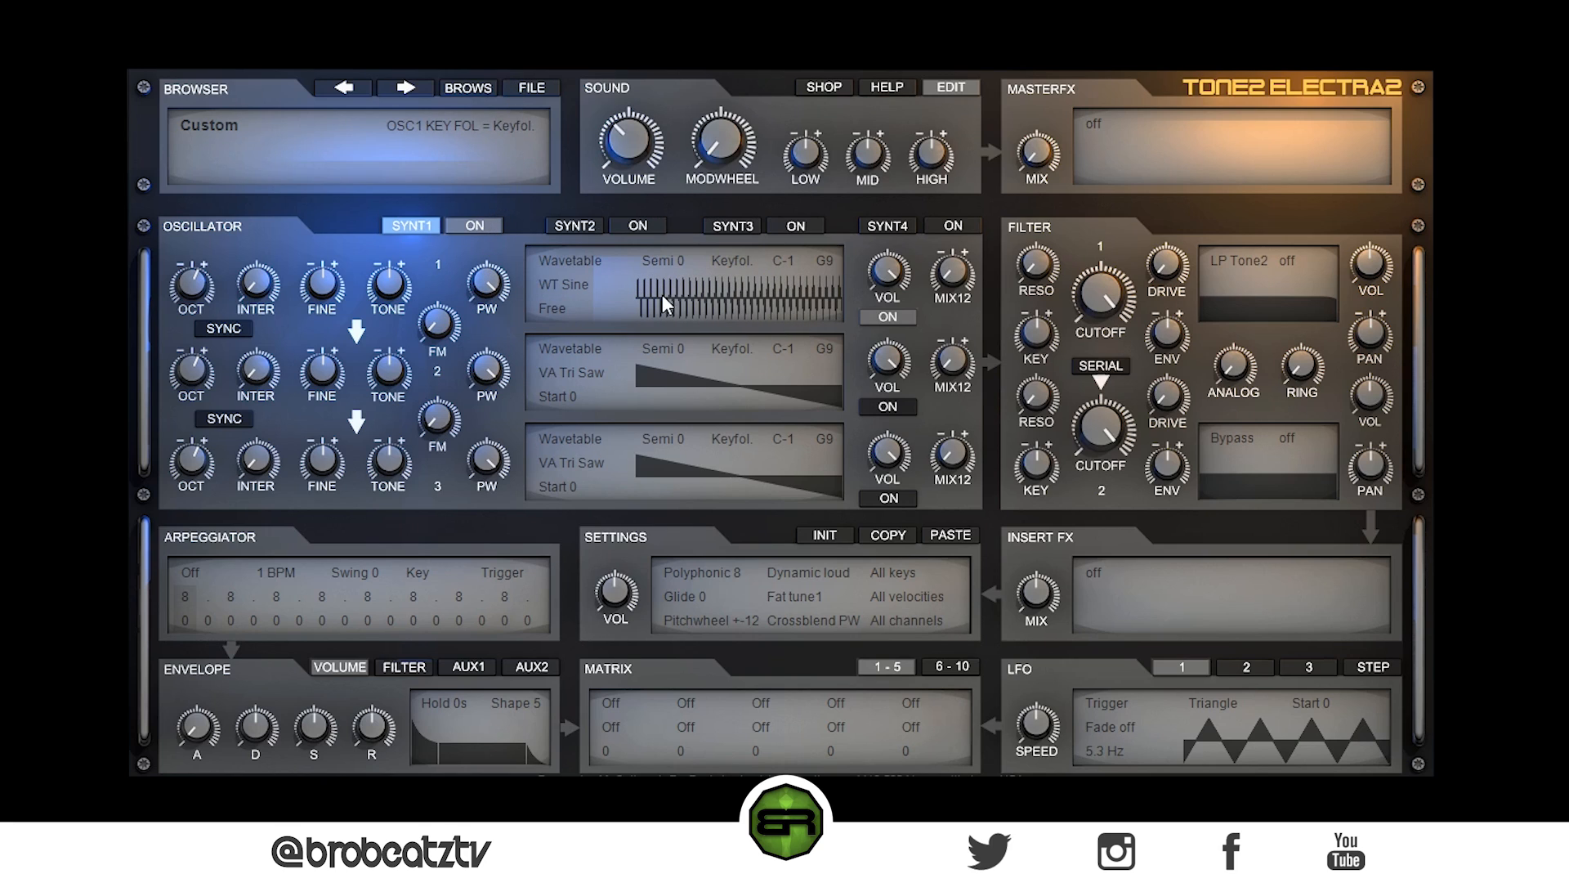
{"action": "left_click_drag", "start_coordinate": [490, 287], "coordinate": [464, 483]}
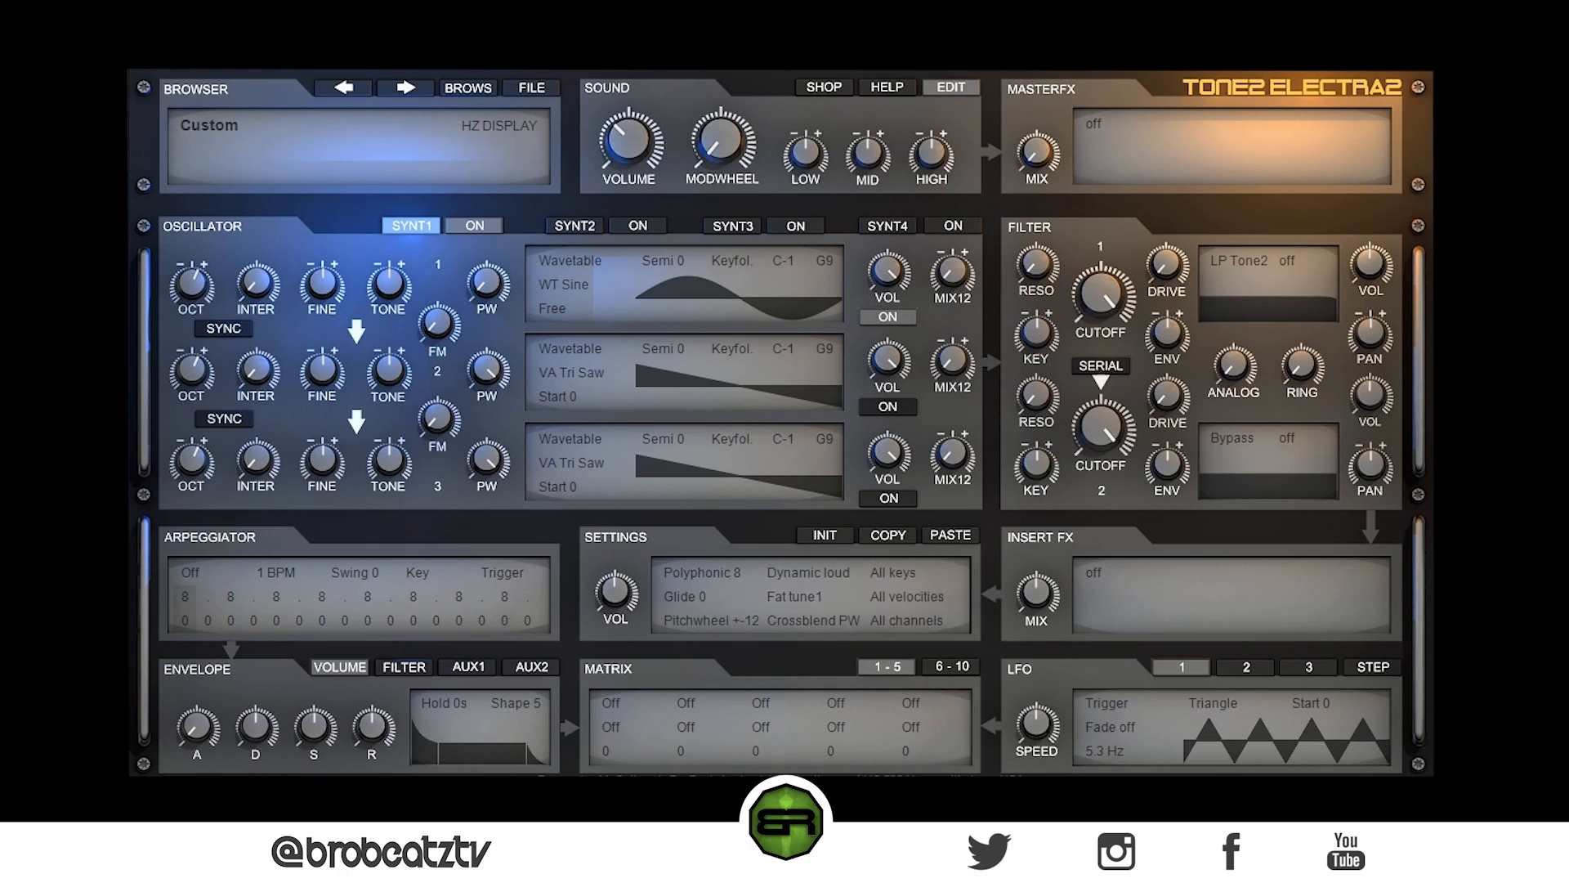
{"action": "mouse_move", "coordinate": [486, 276]}
{"action": "left_mouse_down"}
{"action": "mouse_move", "coordinate": [494, 224]}
{"action": "mouse_move", "coordinate": [490, 288]}
{"action": "mouse_move", "coordinate": [493, 268]}
{"action": "left_mouse_up"}
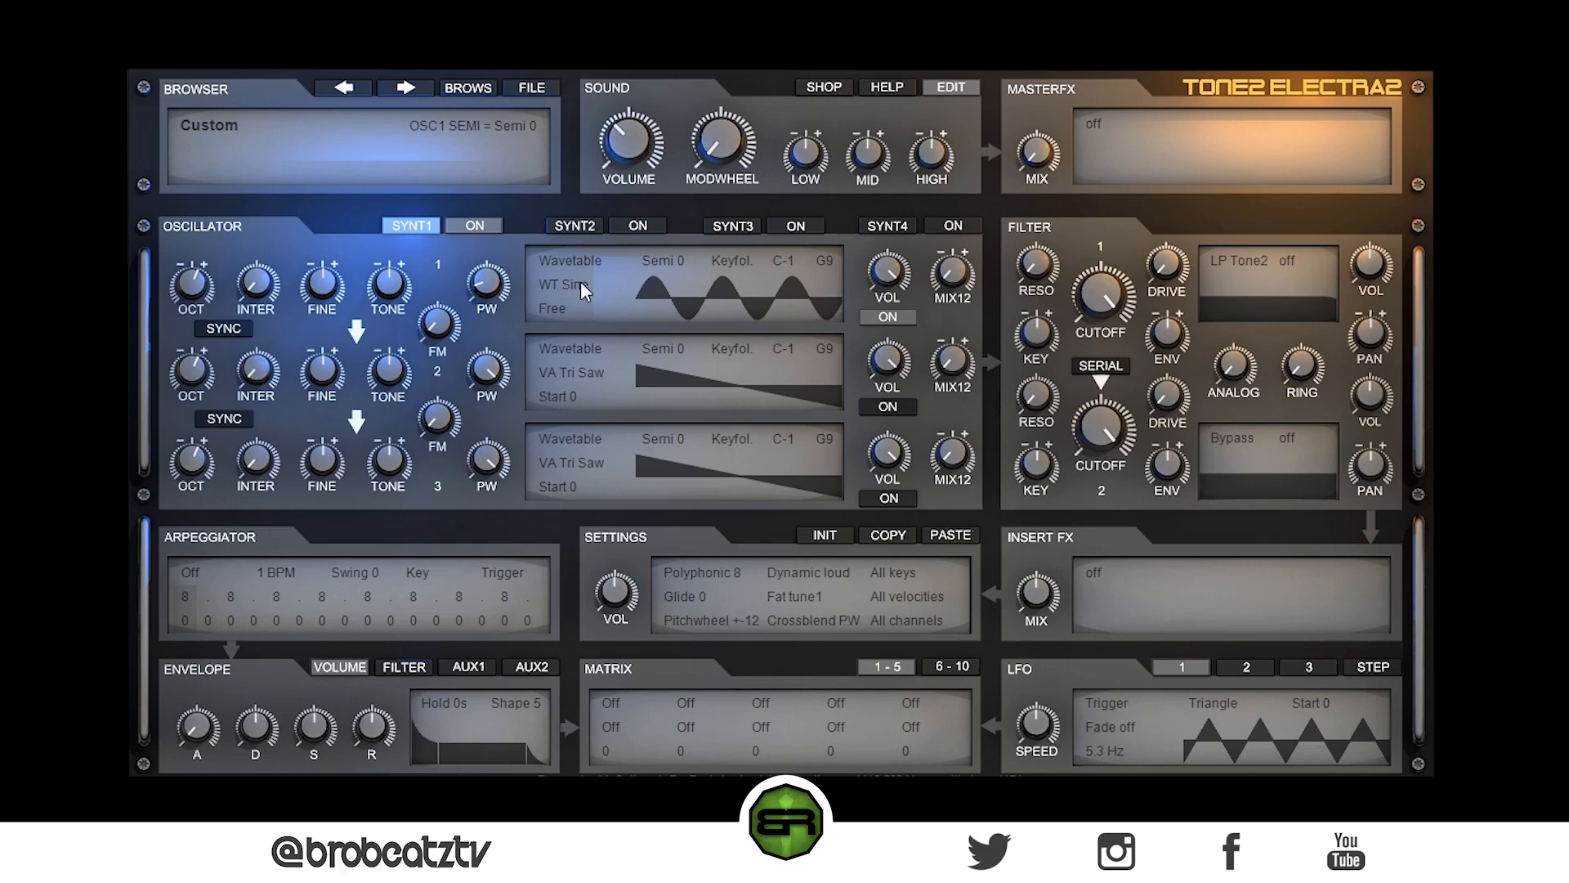
{"action": "left_click_drag", "start_coordinate": [488, 279], "coordinate": [519, 473]}
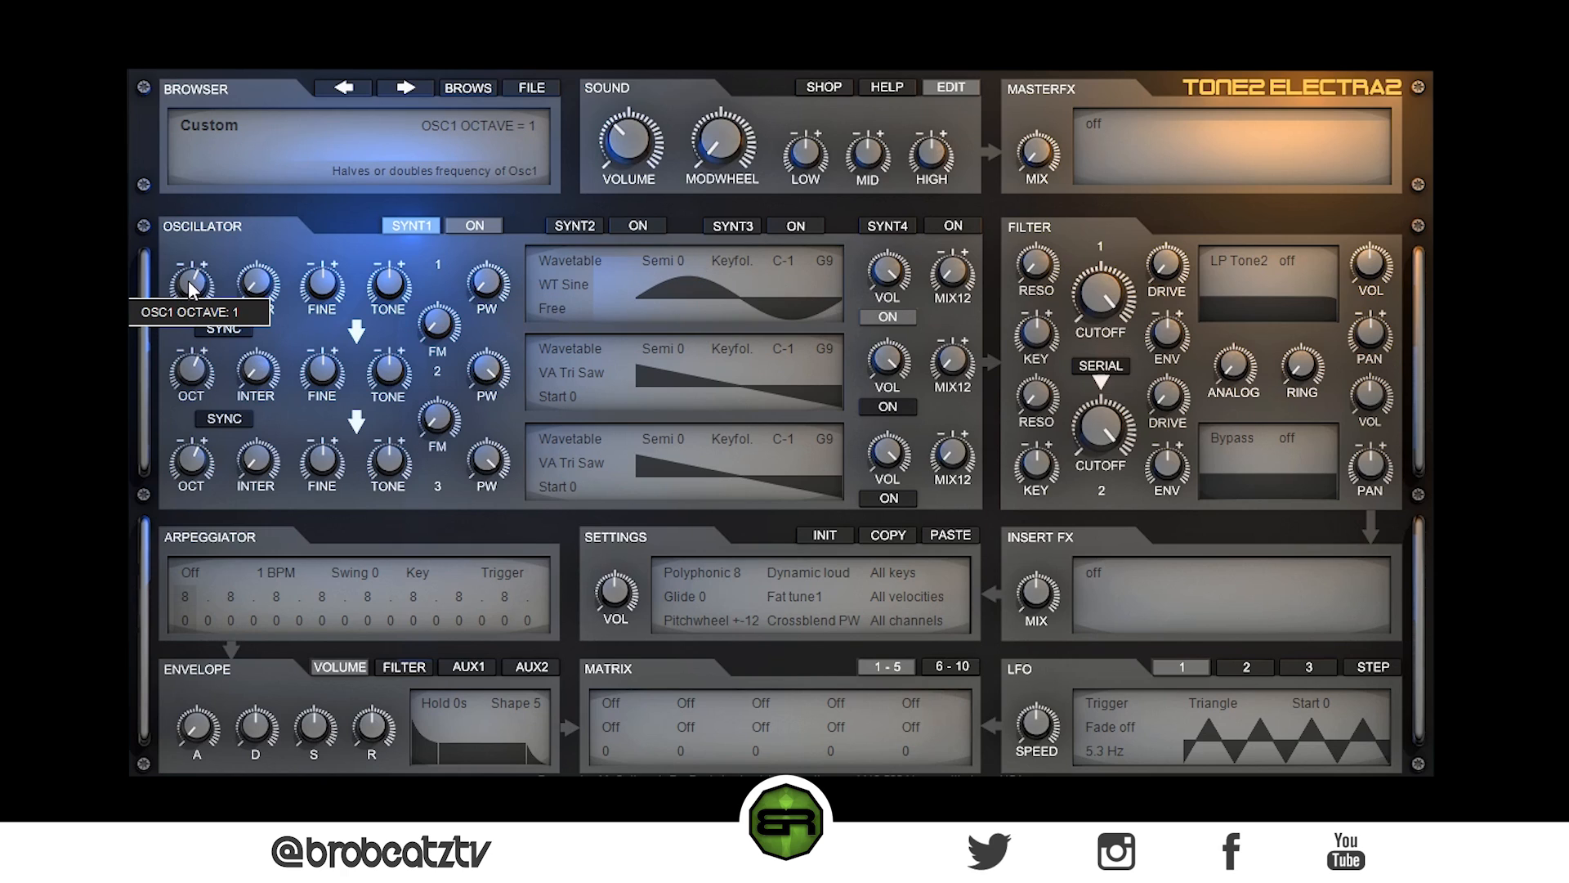
{"action": "scroll", "coordinate": [188, 283], "scroll_direction": "down", "scroll_amount": 1}
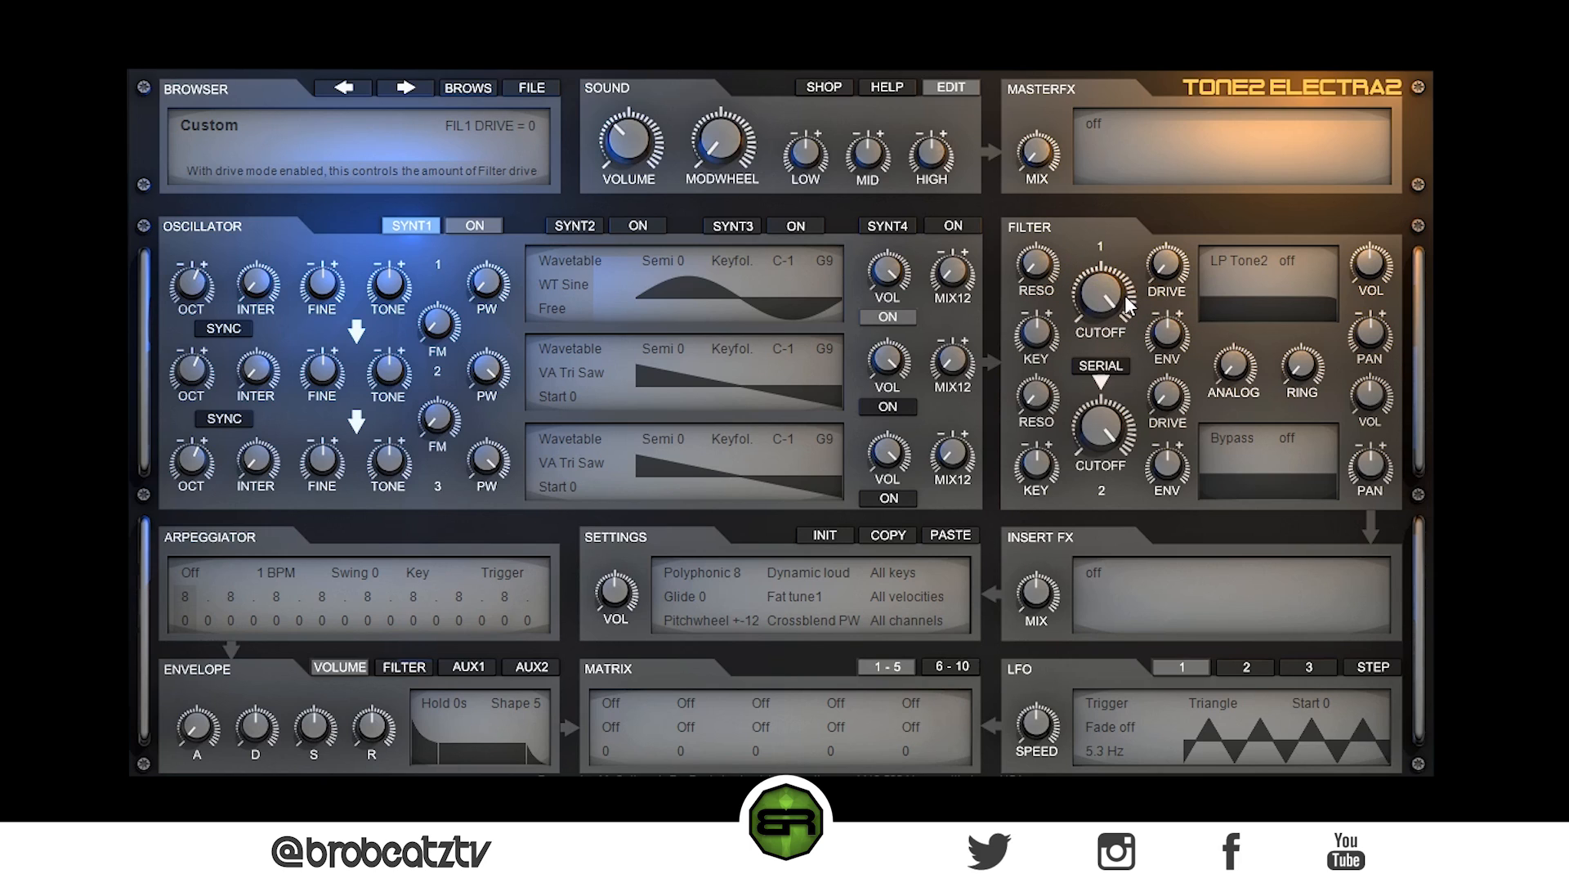
- Try Bypass as filter 1's type, sweeping its cutoff before and after the change
{"action": "left_click_drag", "start_coordinate": [1094, 291], "coordinate": [1224, 237]}
{"action": "left_click", "coordinate": [1226, 247]}
{"action": "left_click", "coordinate": [1227, 289]}
{"action": "left_click_drag", "start_coordinate": [1100, 298], "coordinate": [1234, 216]}
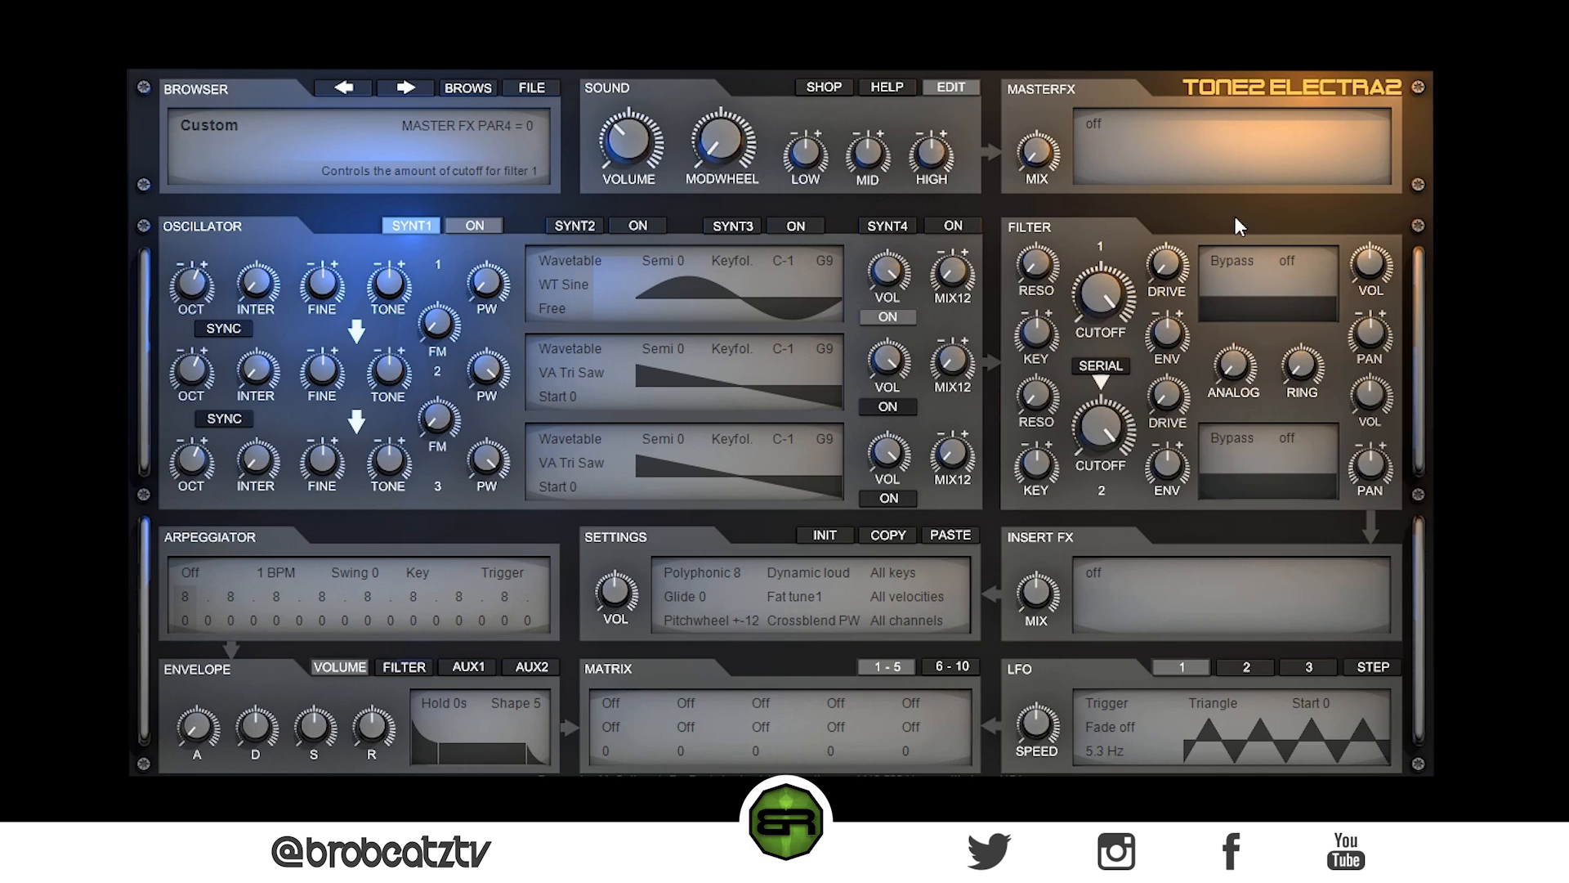
- Set filter 1's type to LP 18dB and lower its cutoff
{"action": "left_click", "coordinate": [1232, 261]}
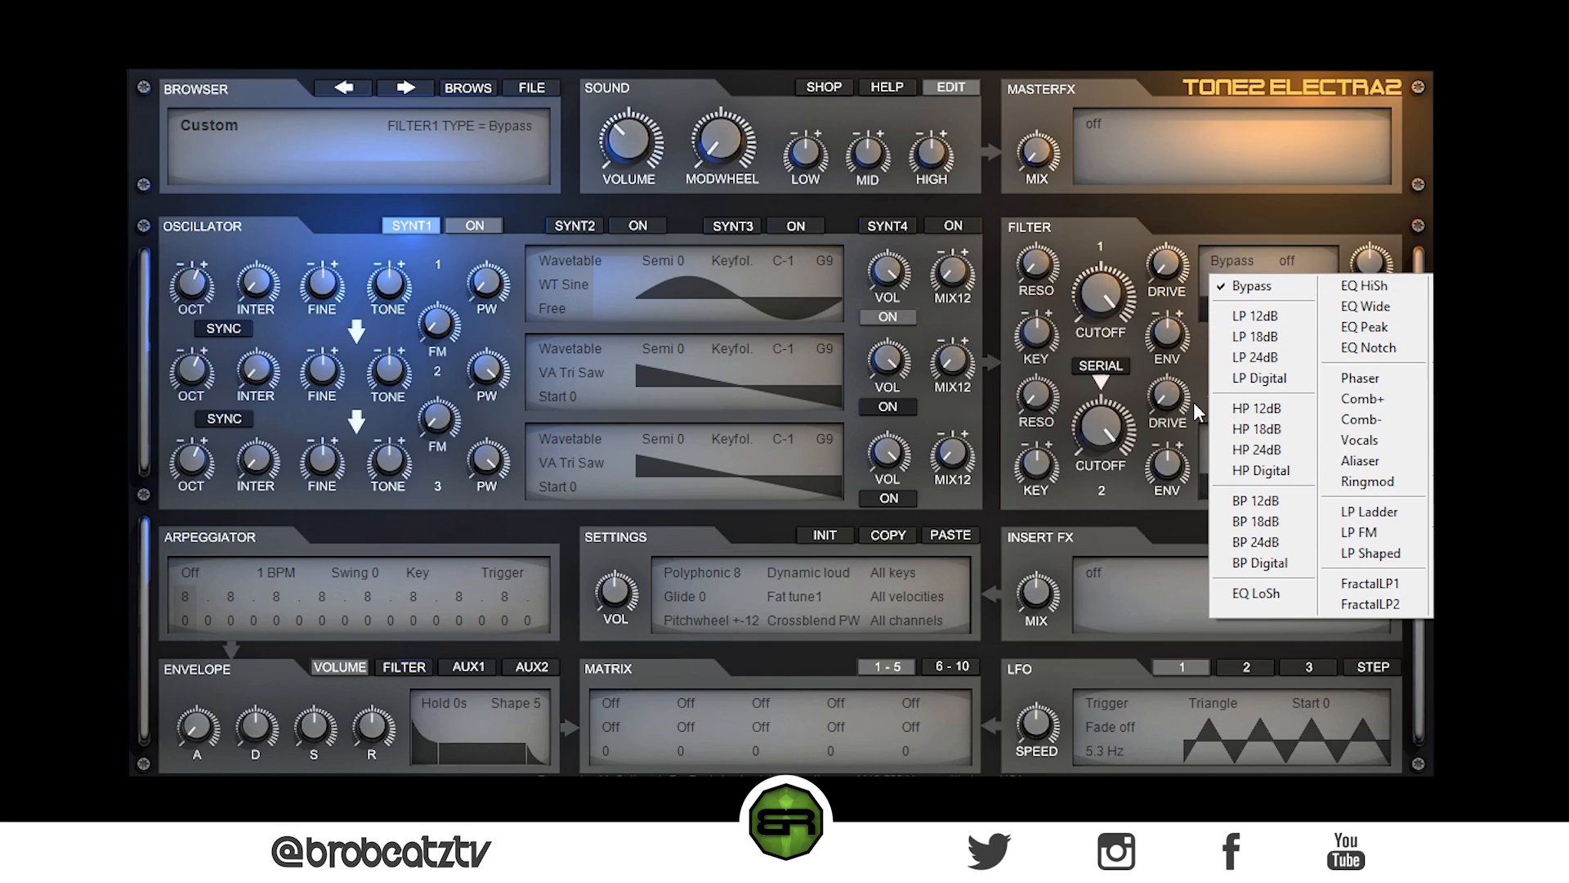
{"action": "left_click", "coordinate": [1276, 337]}
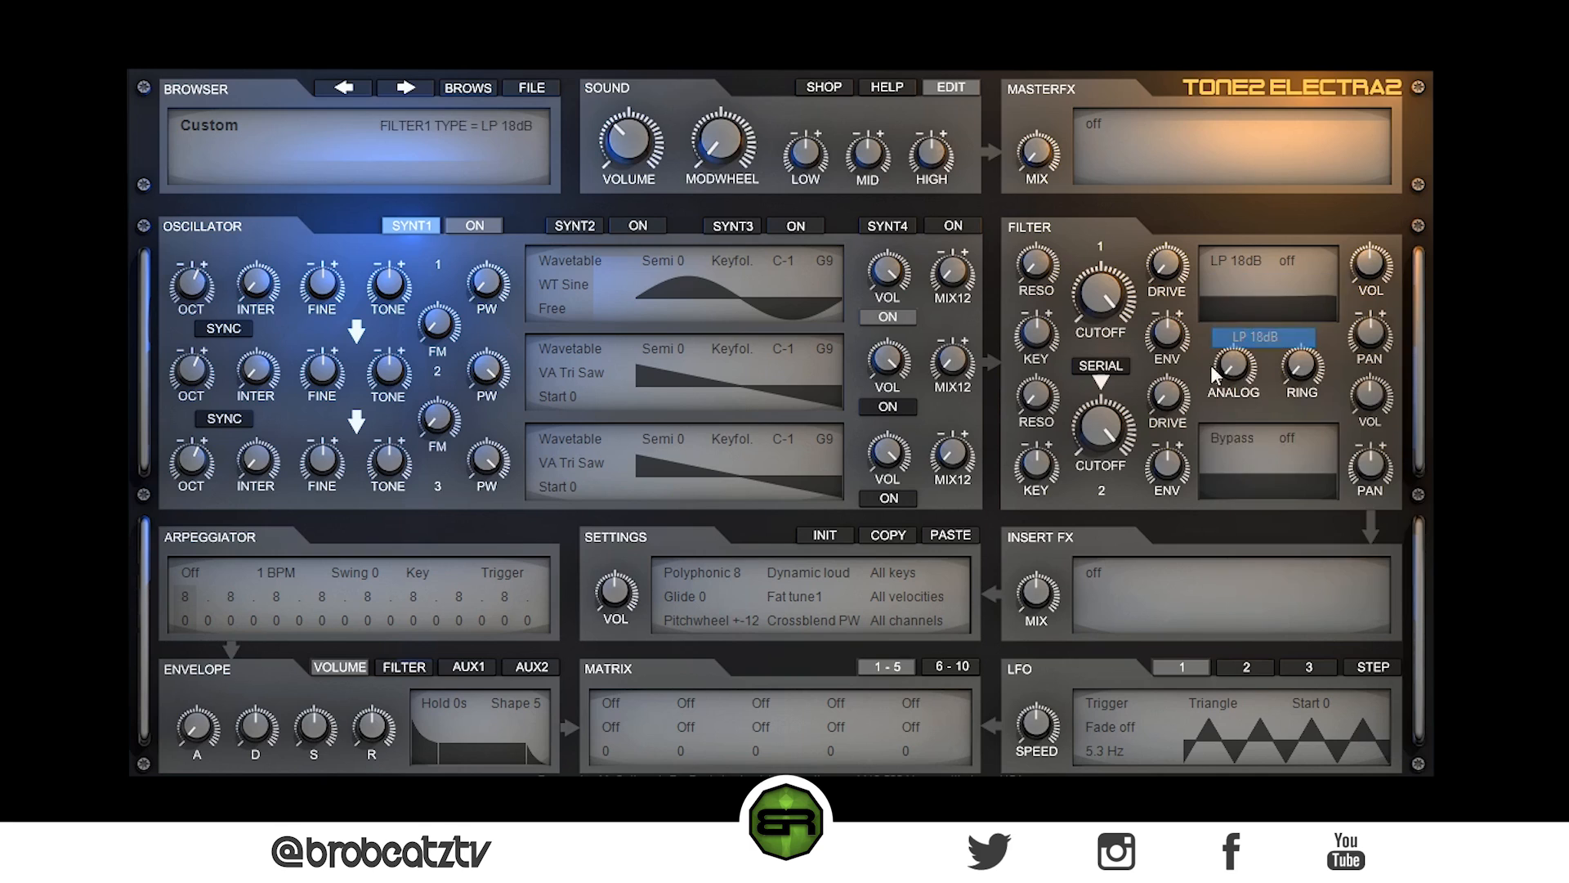
{"action": "left_click_drag", "start_coordinate": [1149, 291], "coordinate": [1107, 371]}
- Try the LP 12dB and LP 24dB types on filter 1 to compare their slopes
{"action": "left_click", "coordinate": [1234, 260]}
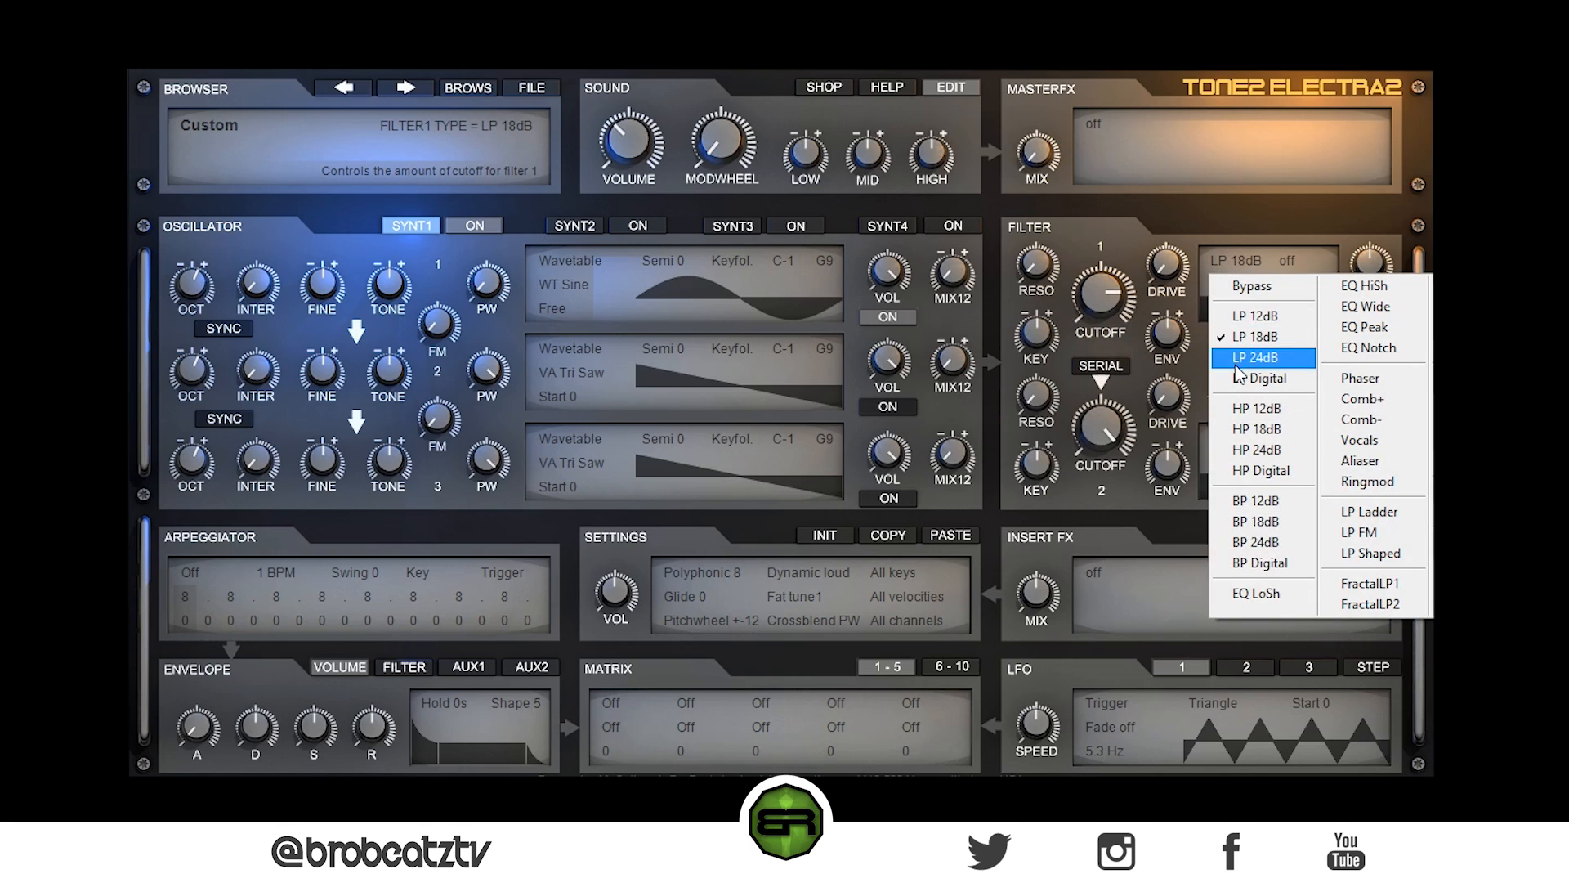
{"action": "left_click", "coordinate": [1256, 316]}
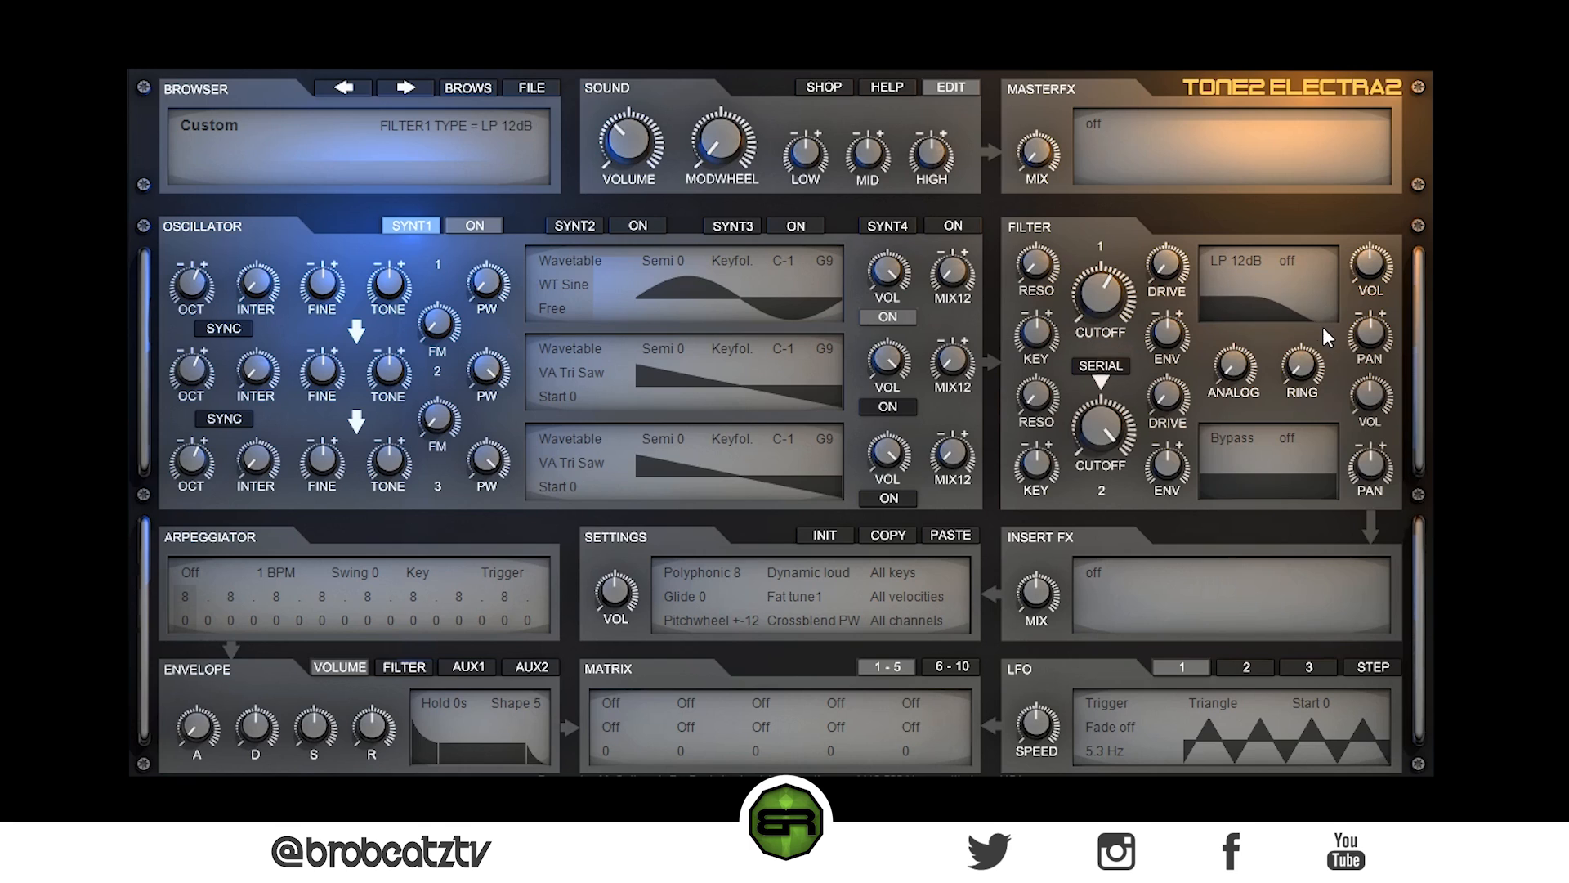
{"action": "left_click", "coordinate": [1239, 248]}
{"action": "left_click", "coordinate": [1255, 357]}
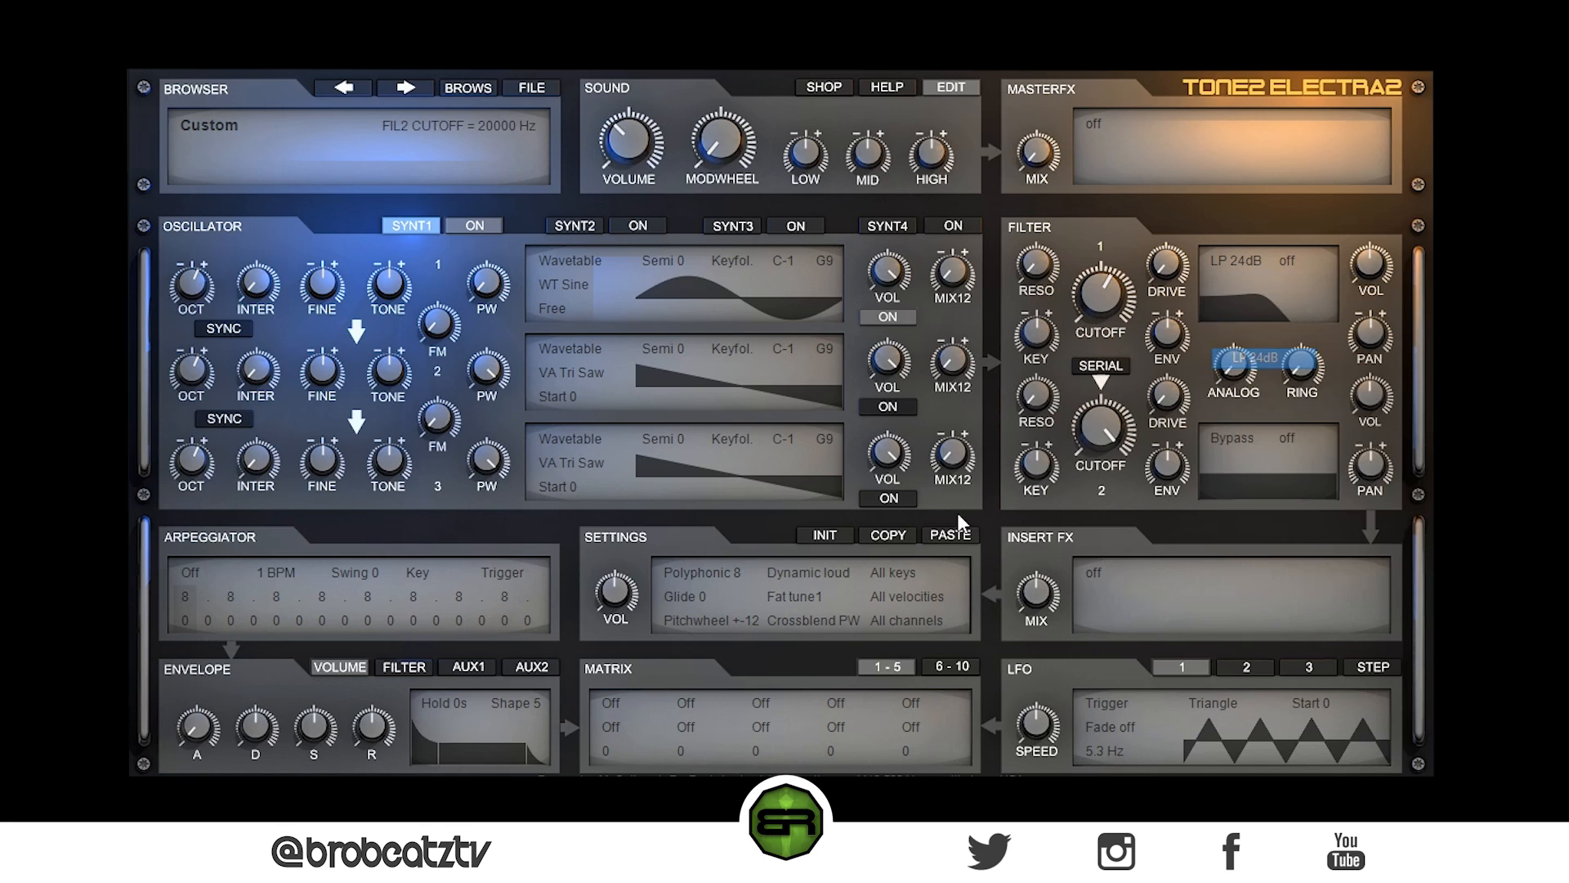
- Set filter 1 to LP 12dB with a cutoff of about 3203 Hz and view its distortion types
{"action": "left_click", "coordinate": [1239, 261]}
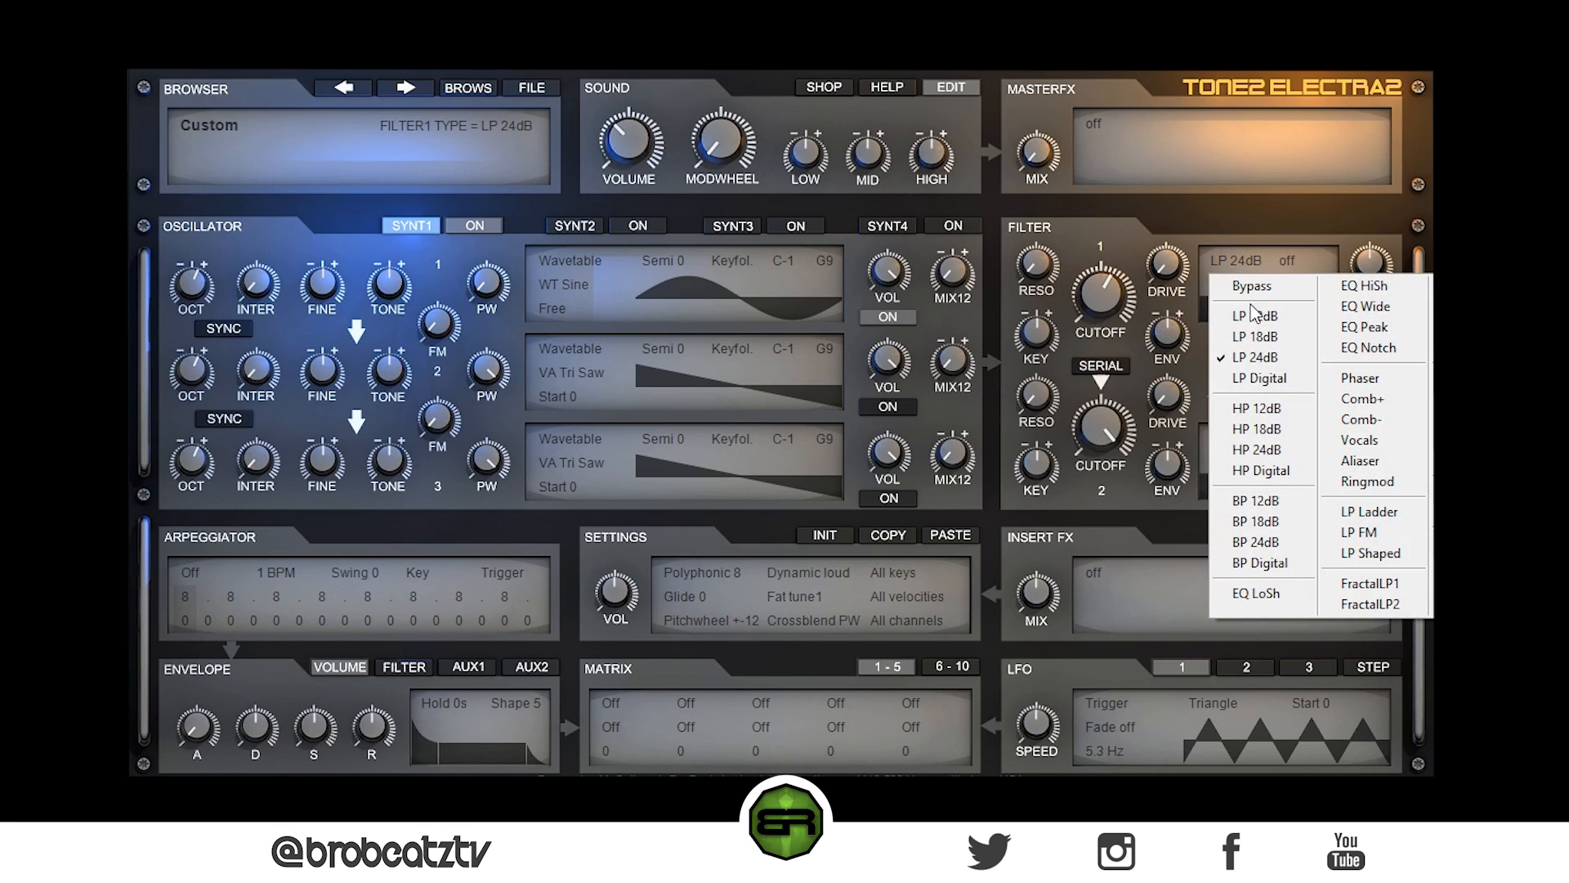
{"action": "left_click", "coordinate": [1255, 316]}
{"action": "left_click_drag", "start_coordinate": [1100, 286], "coordinate": [1114, 355]}
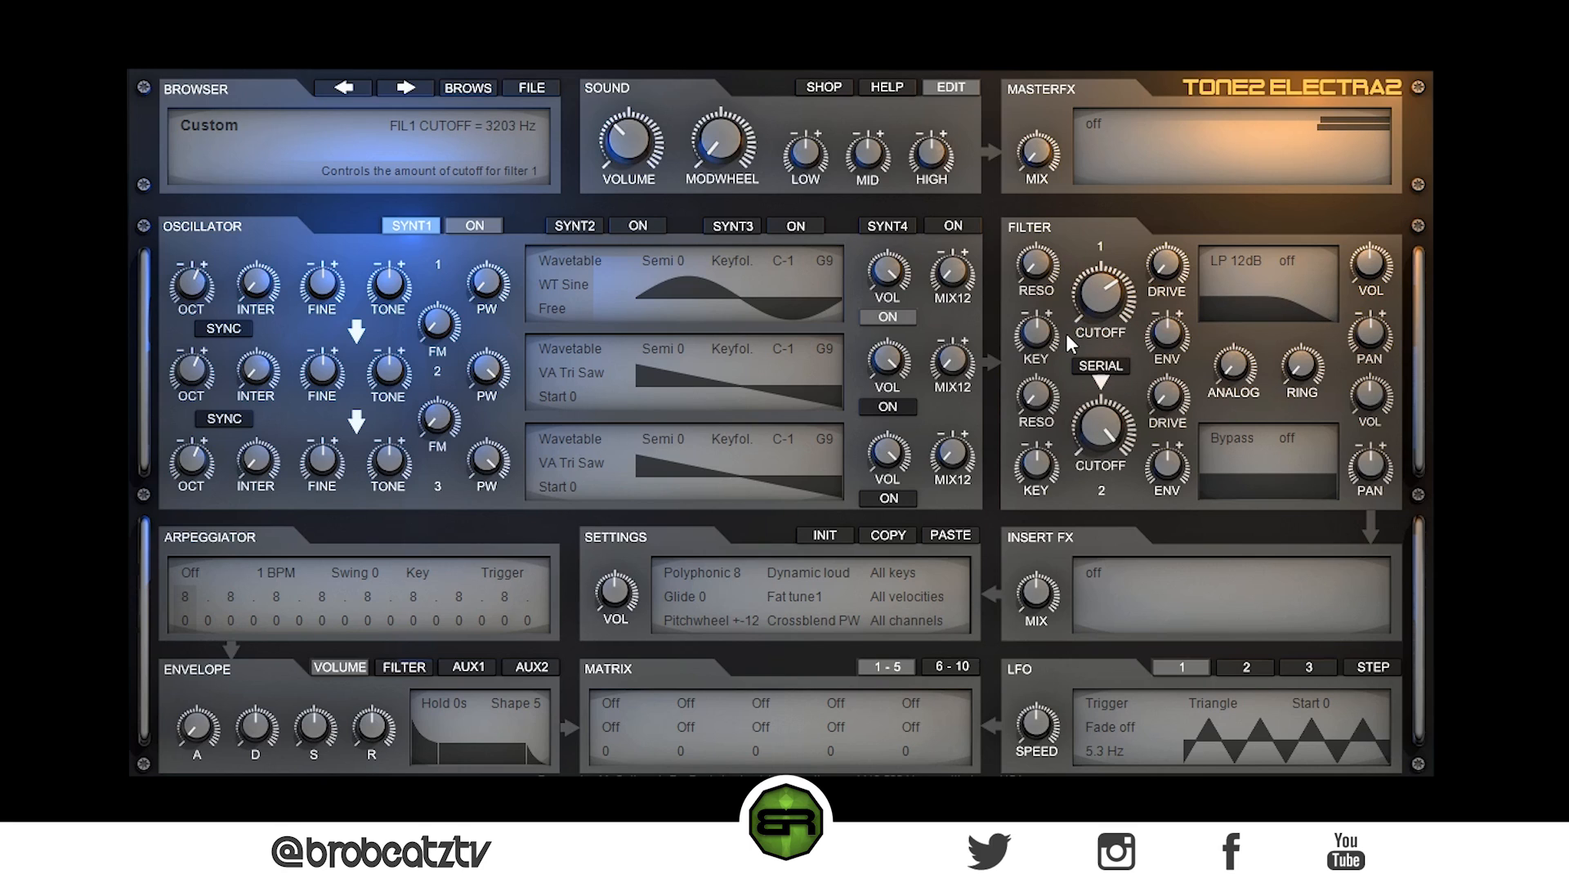
{"action": "left_click", "coordinate": [1279, 258]}
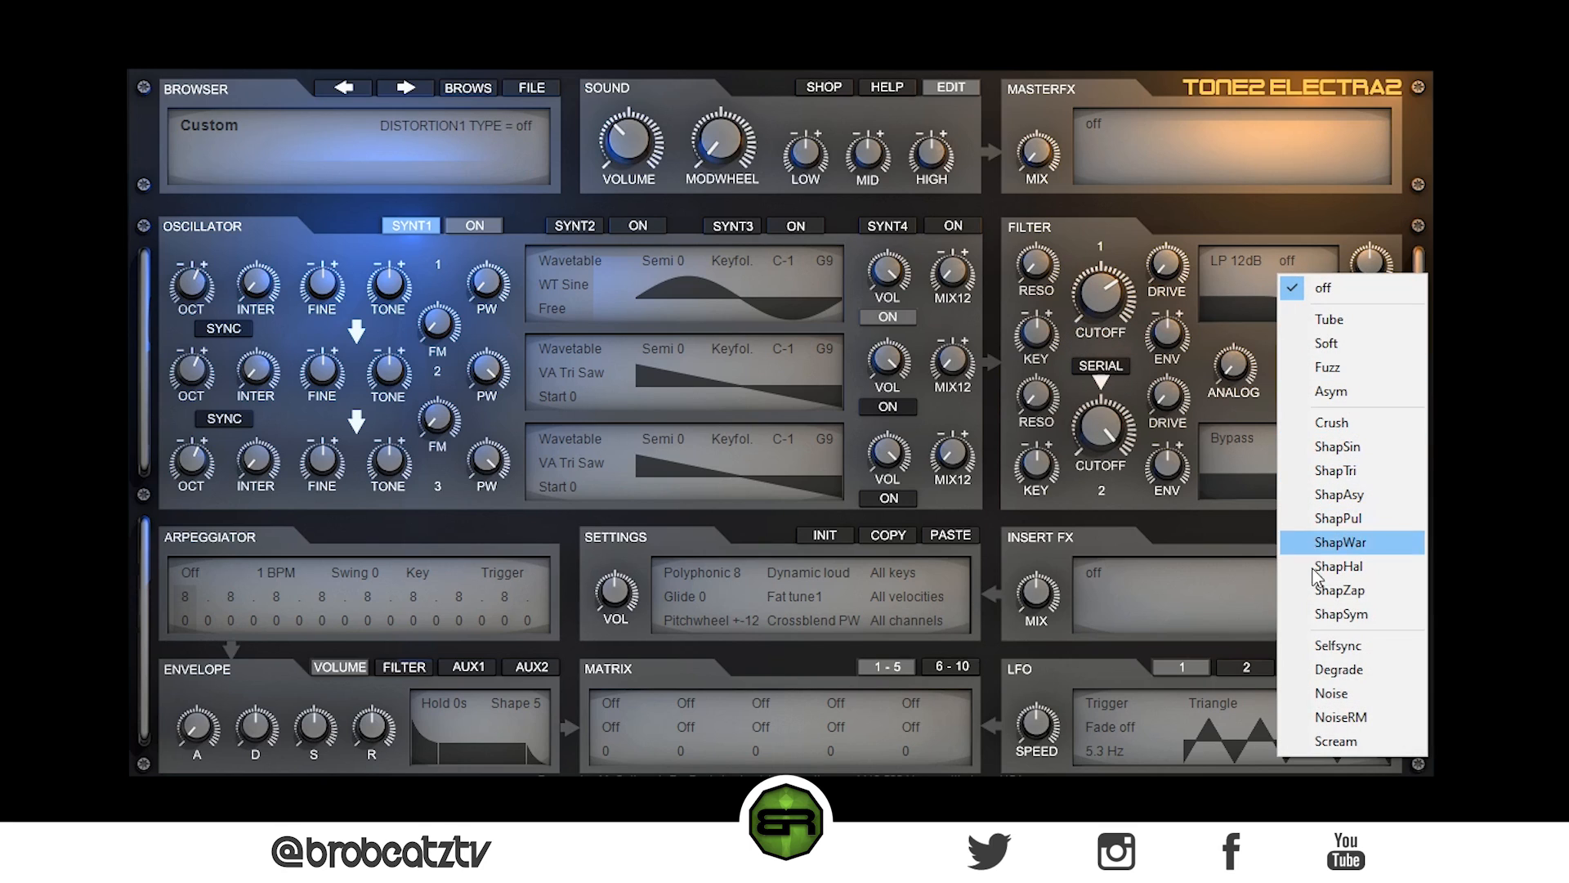
{"action": "left_click", "coordinate": [1218, 233]}
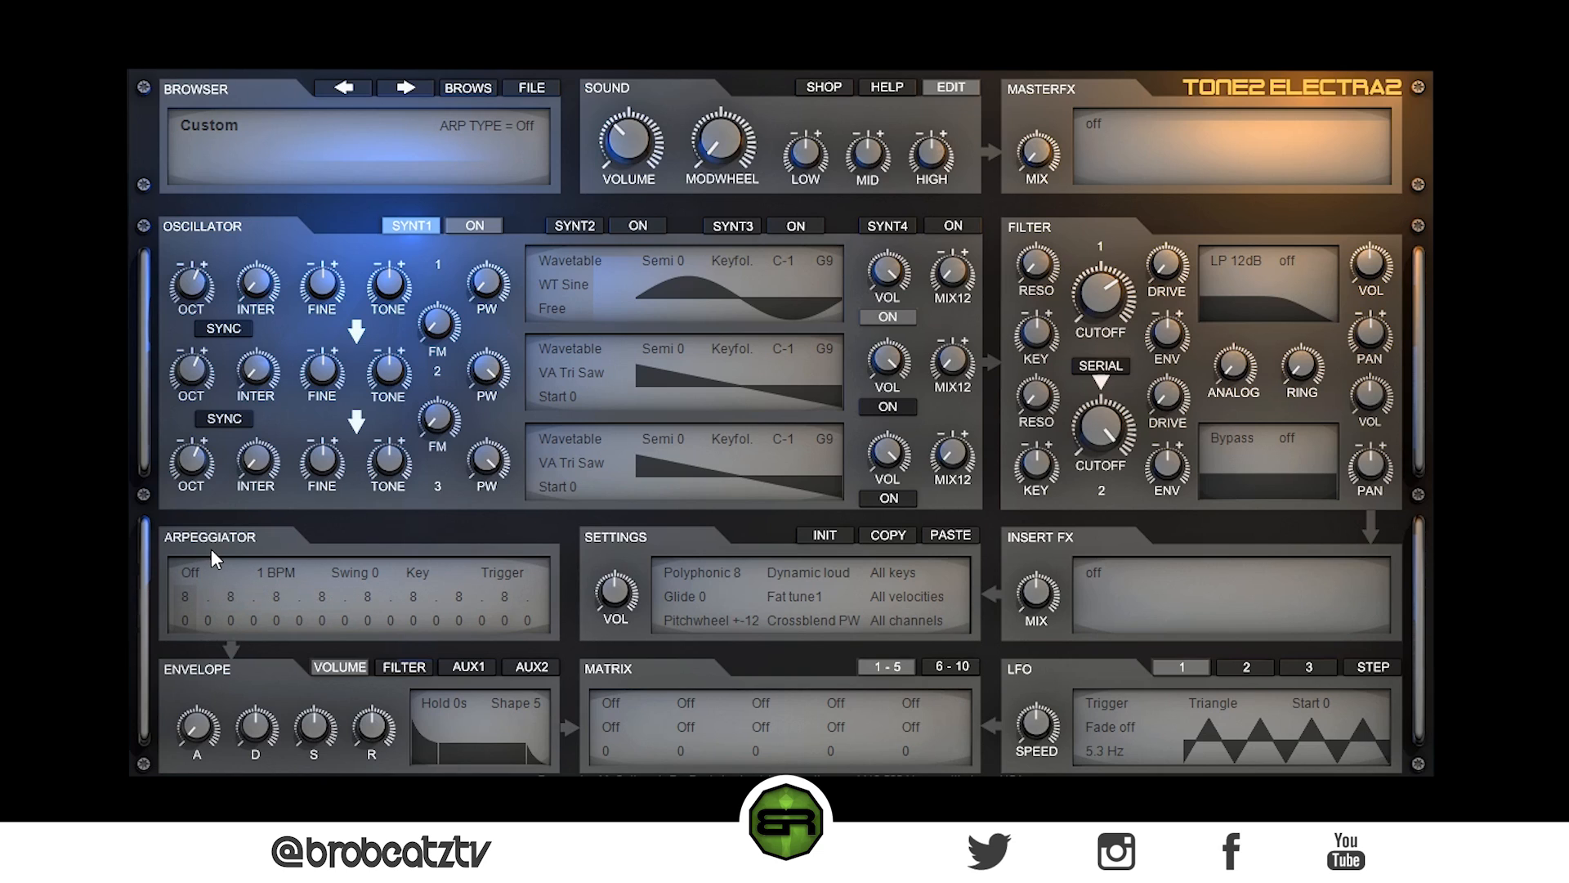
- Set the arpeggiator type to Altdown and switch its trigger mode to Song
{"action": "left_click", "coordinate": [204, 571]}
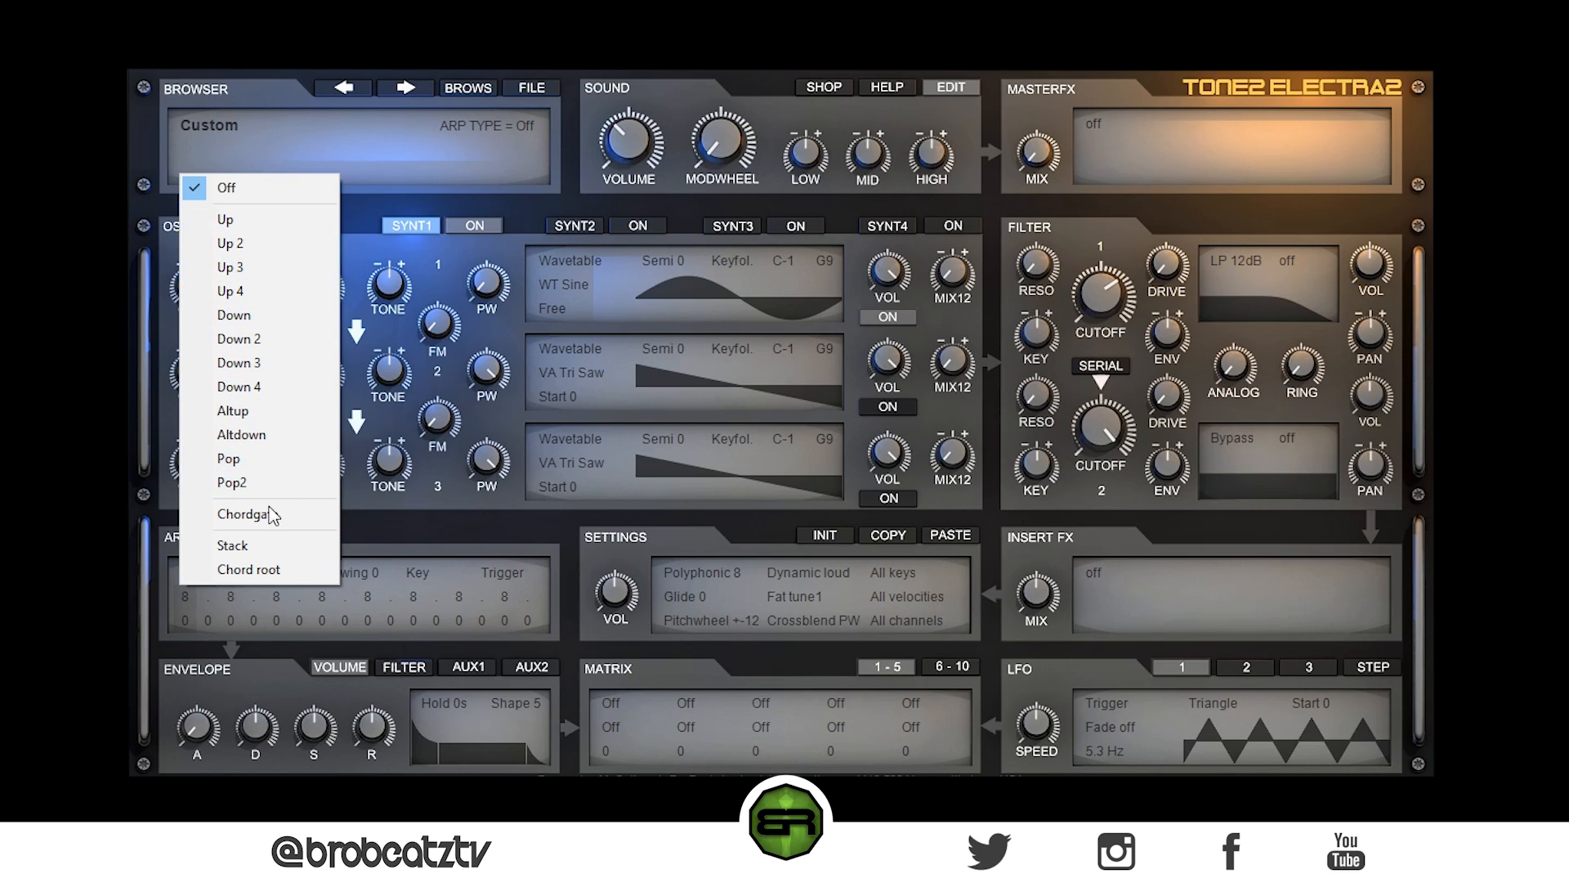
{"action": "left_click", "coordinate": [270, 433]}
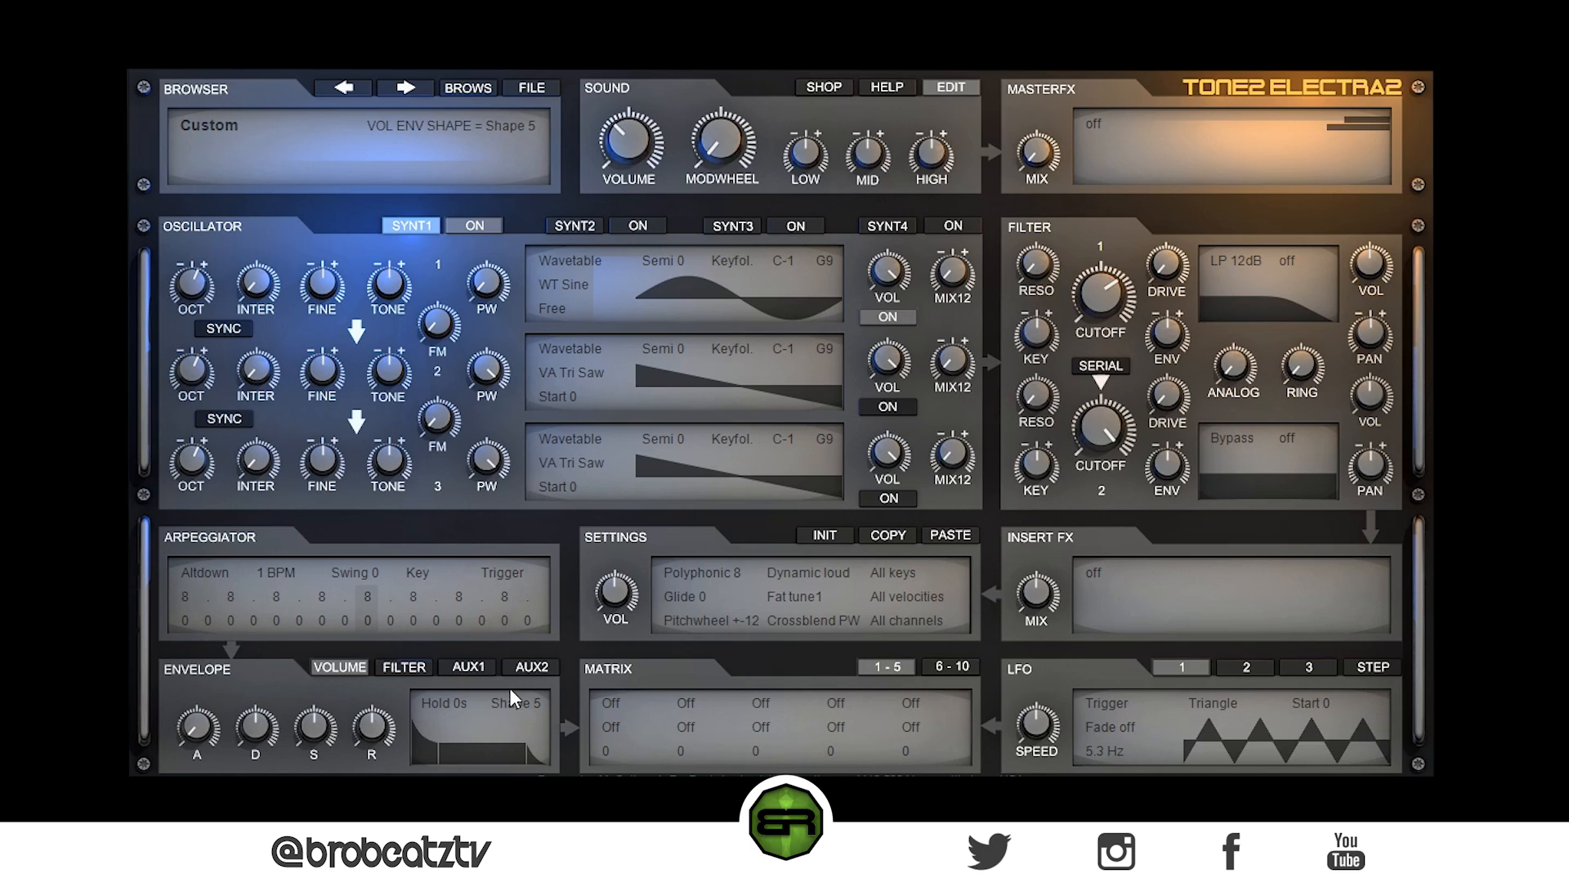
{"action": "left_click", "coordinate": [492, 576]}
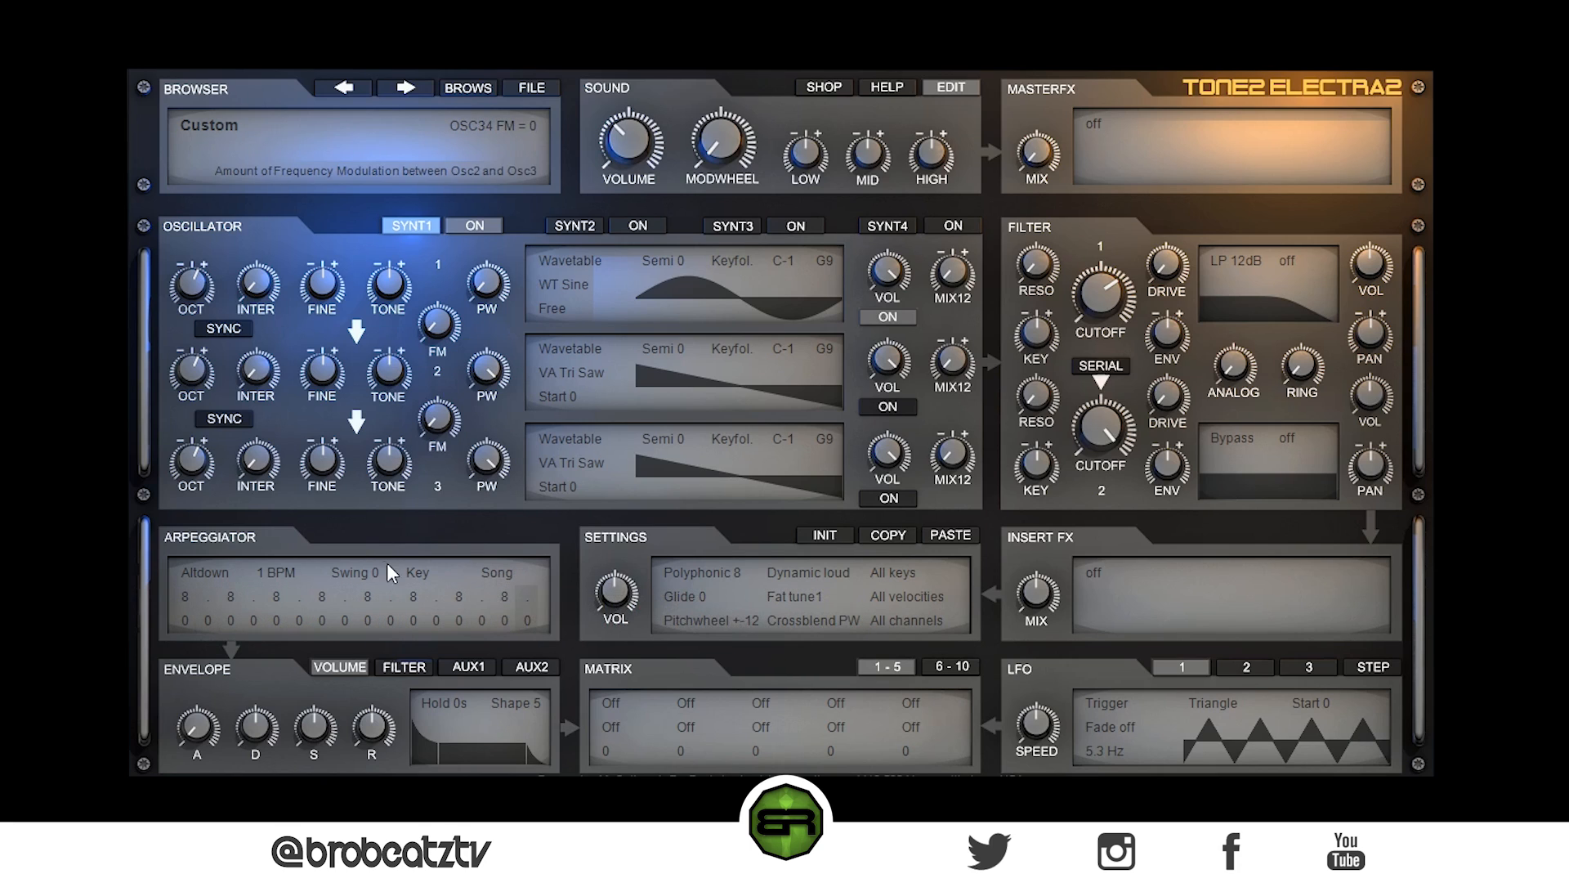
- Try arpeggiator tempos of 8 BPM and 1/4 BPM, and return the tempo to 1 BPM
{"action": "left_click", "coordinate": [272, 575]}
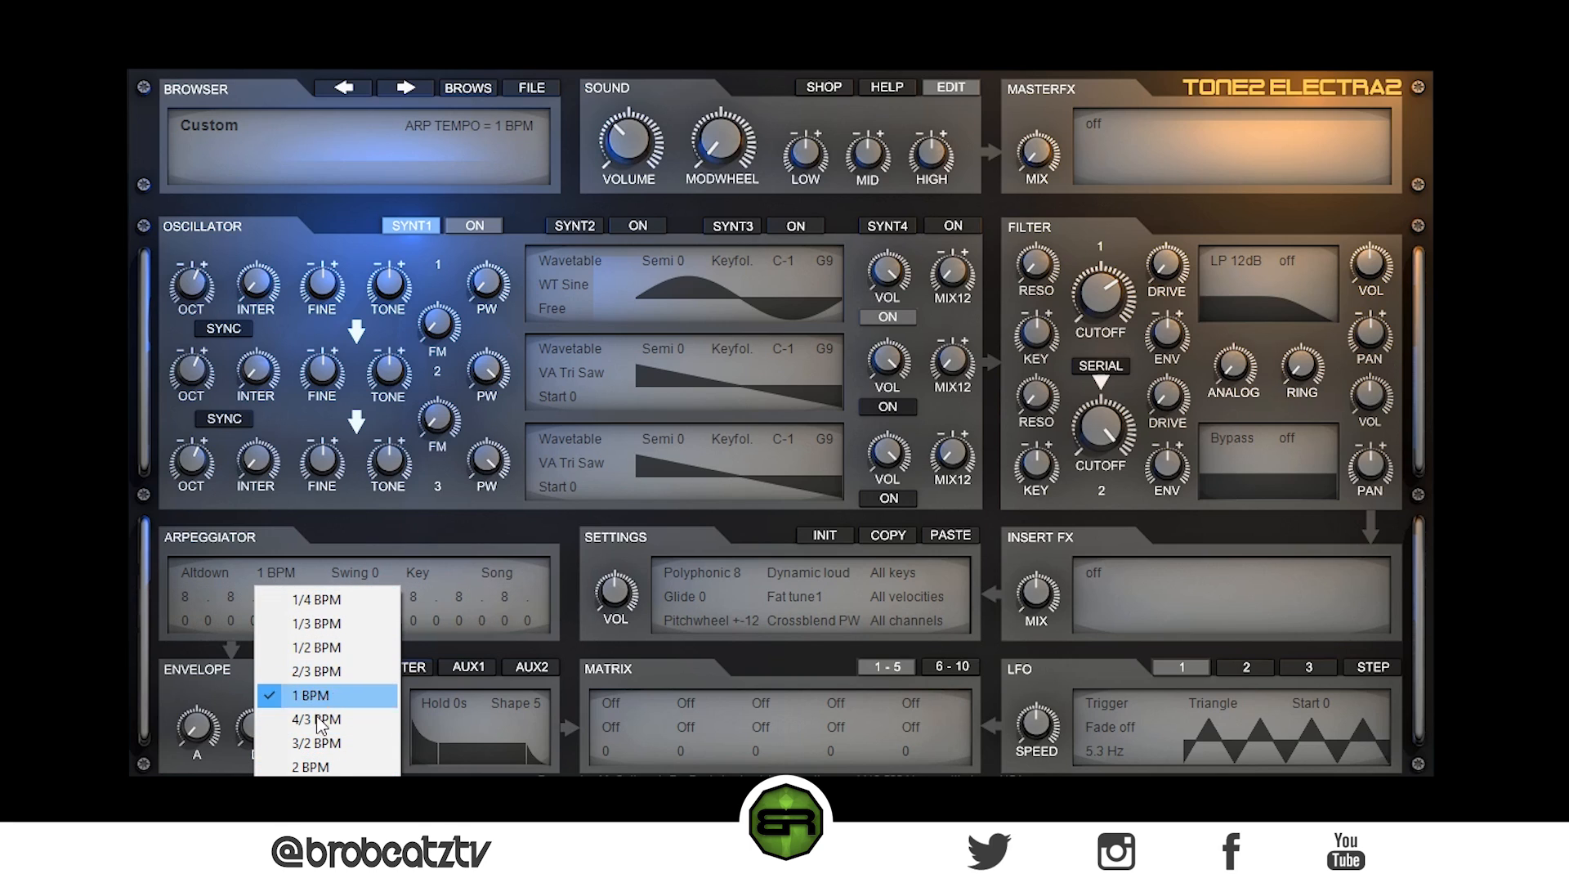
{"action": "left_click", "coordinate": [327, 862]}
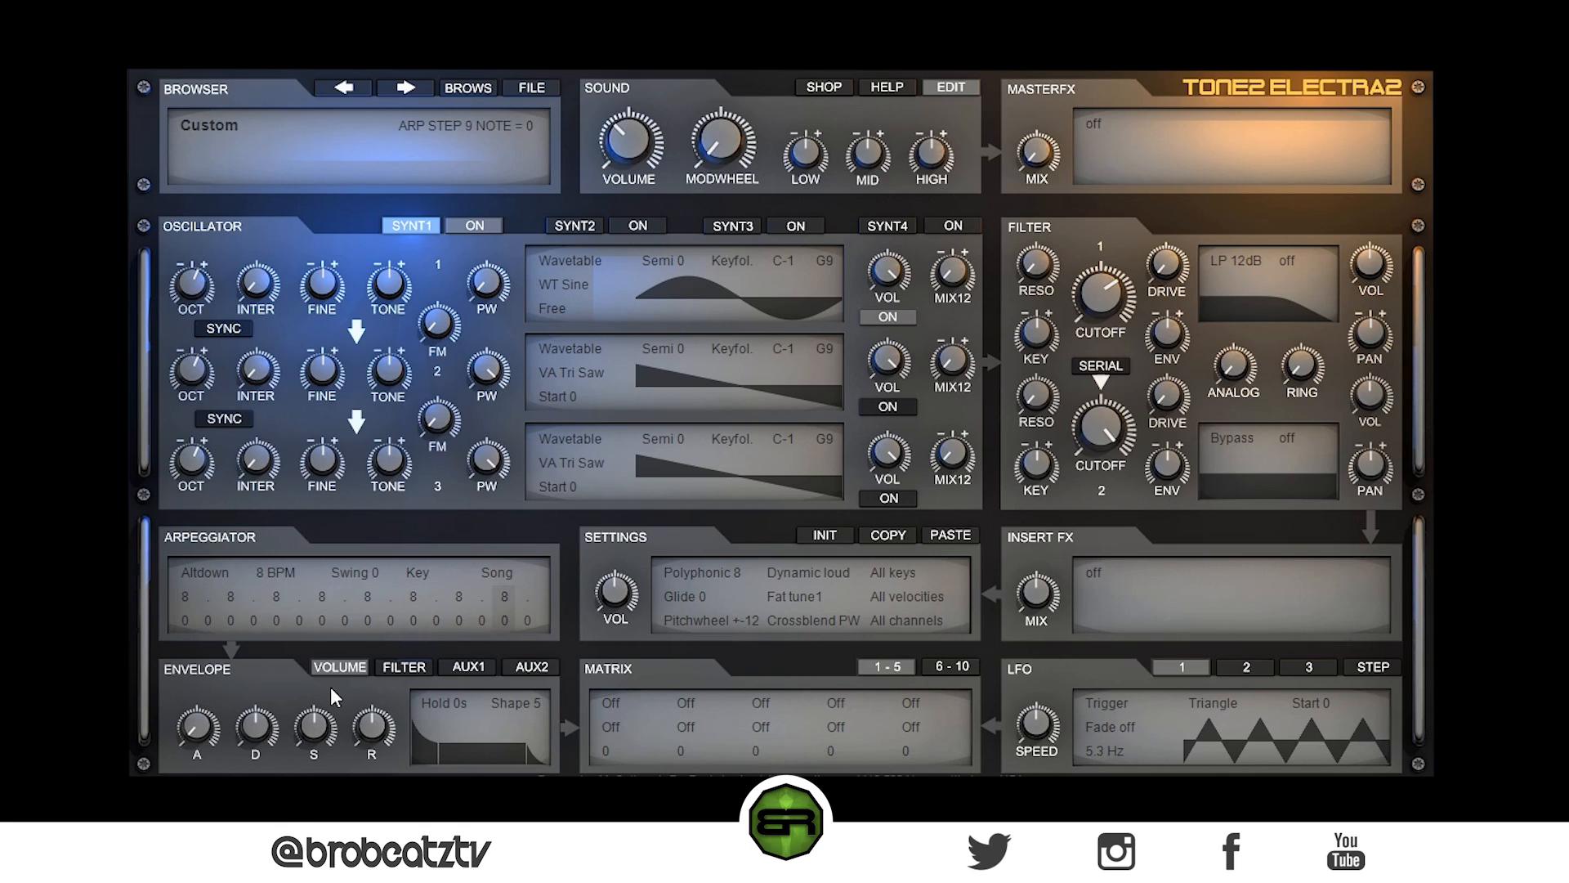
{"action": "left_click", "coordinate": [277, 572]}
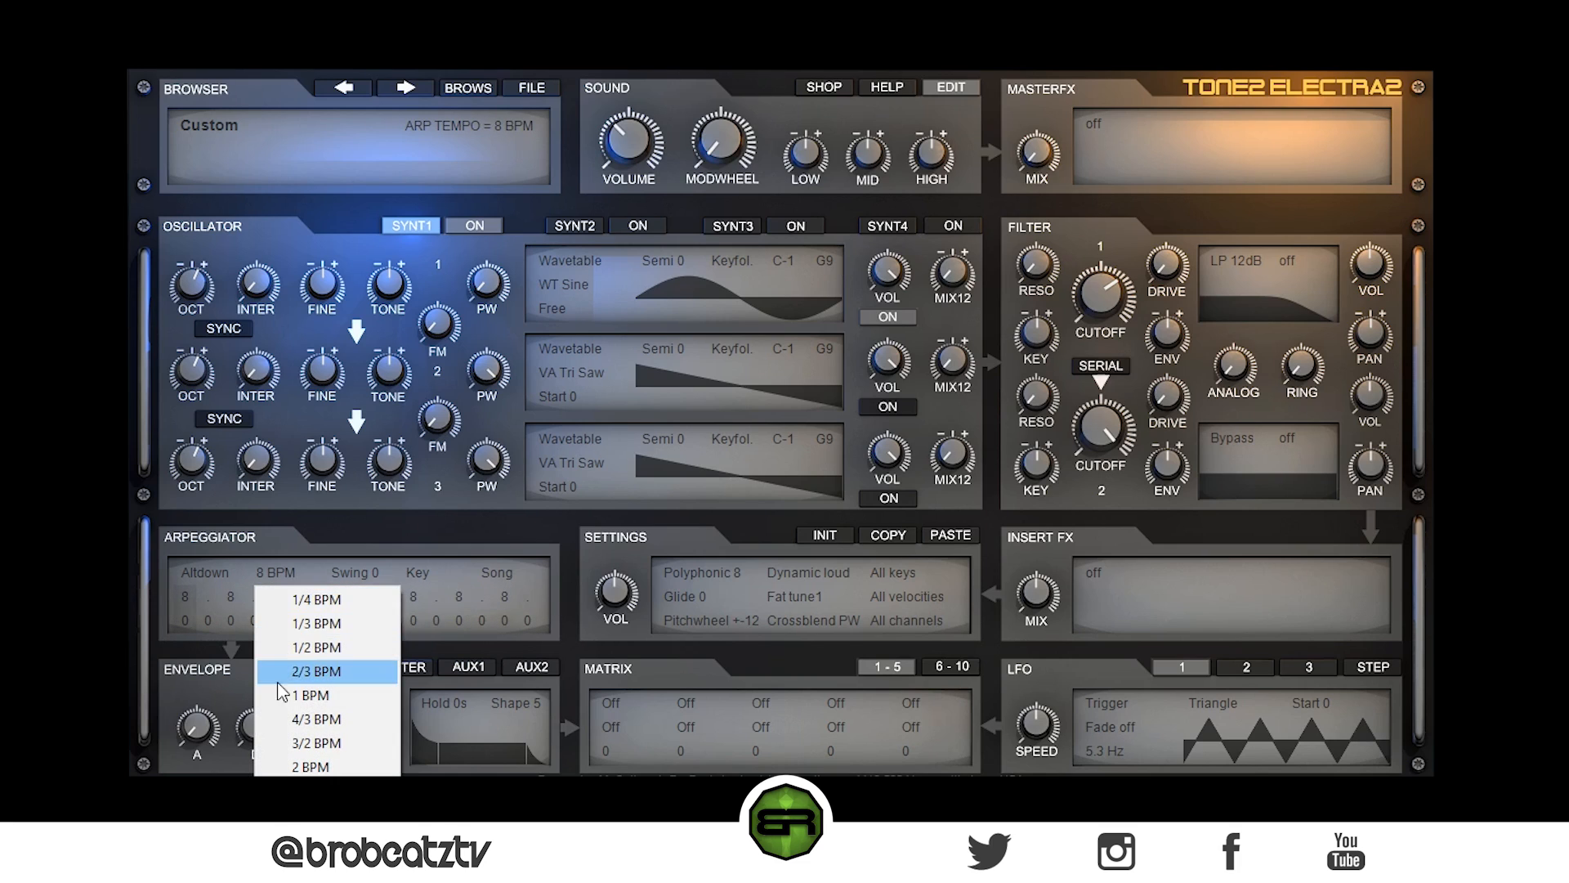
{"action": "left_click", "coordinate": [325, 607]}
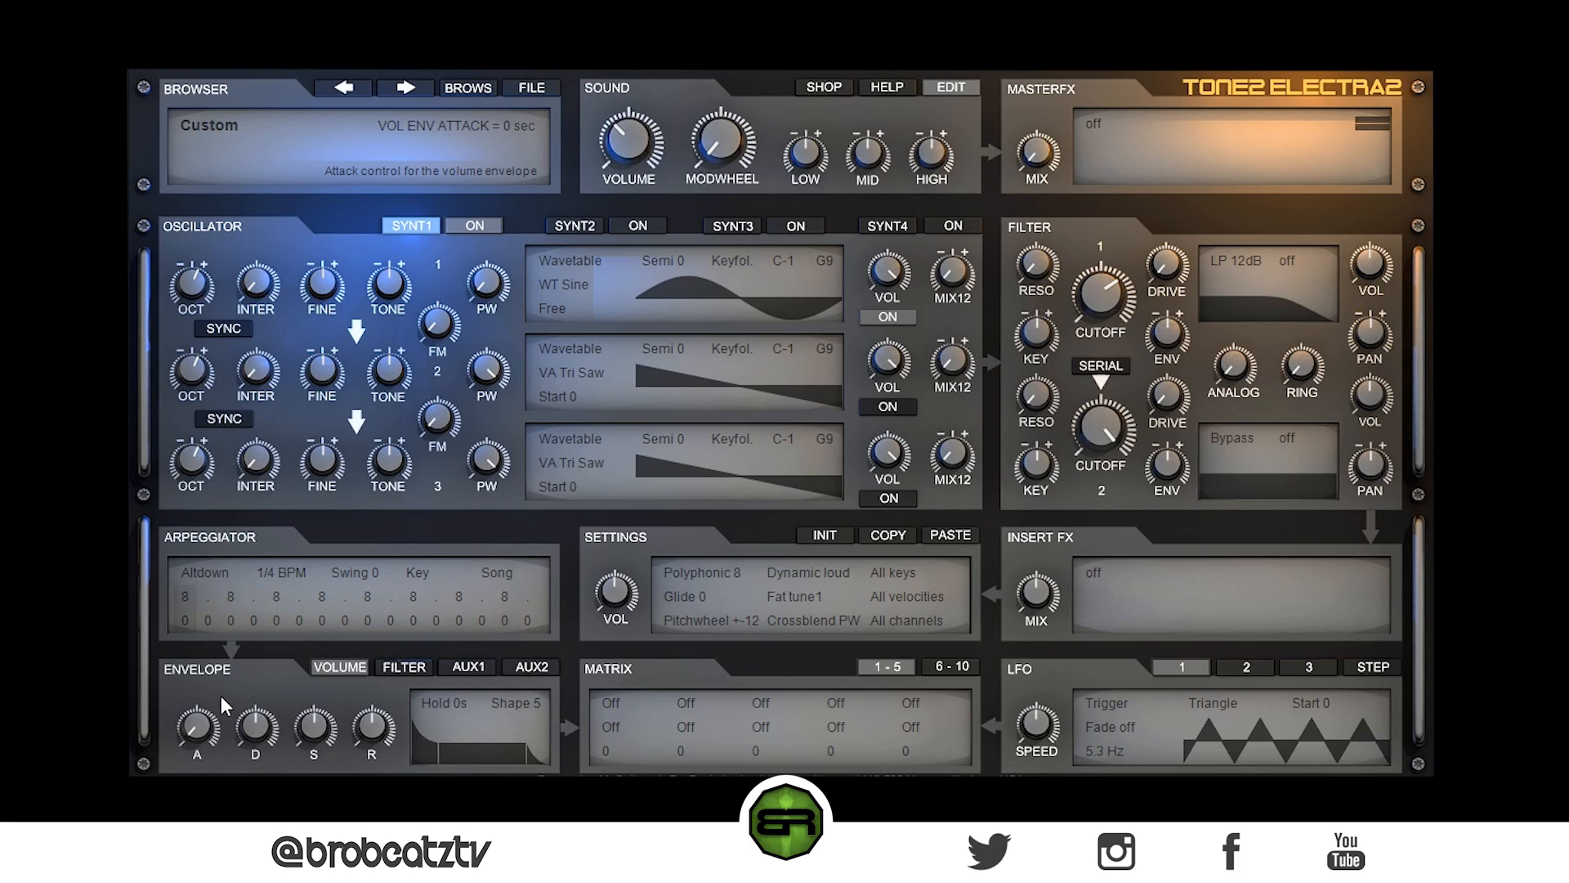
{"action": "left_click", "coordinate": [279, 572]}
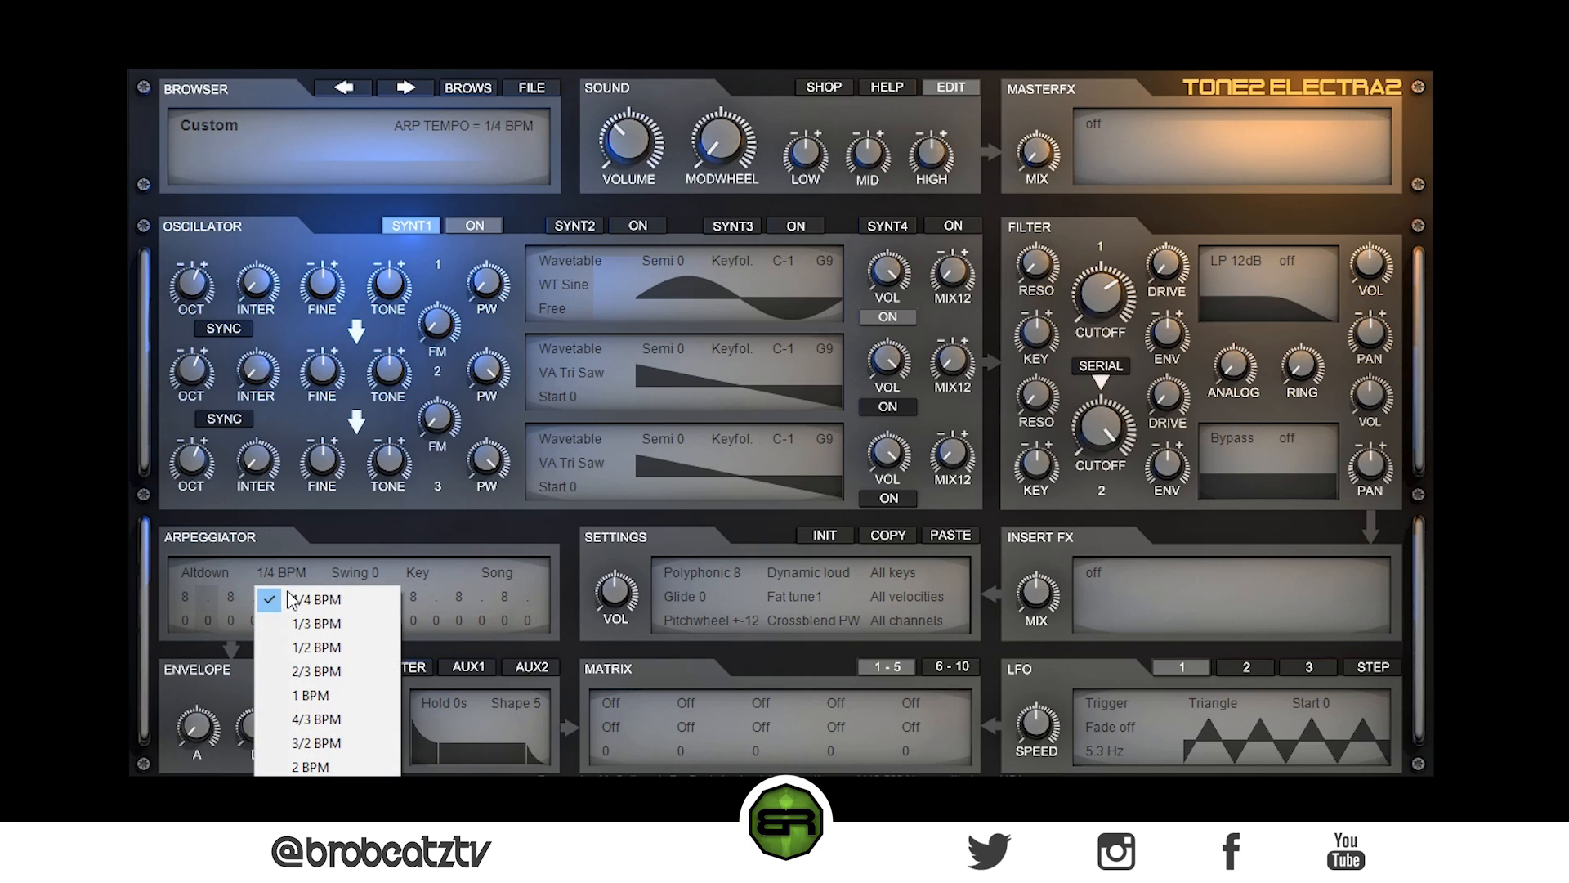
{"action": "left_click", "coordinate": [322, 697]}
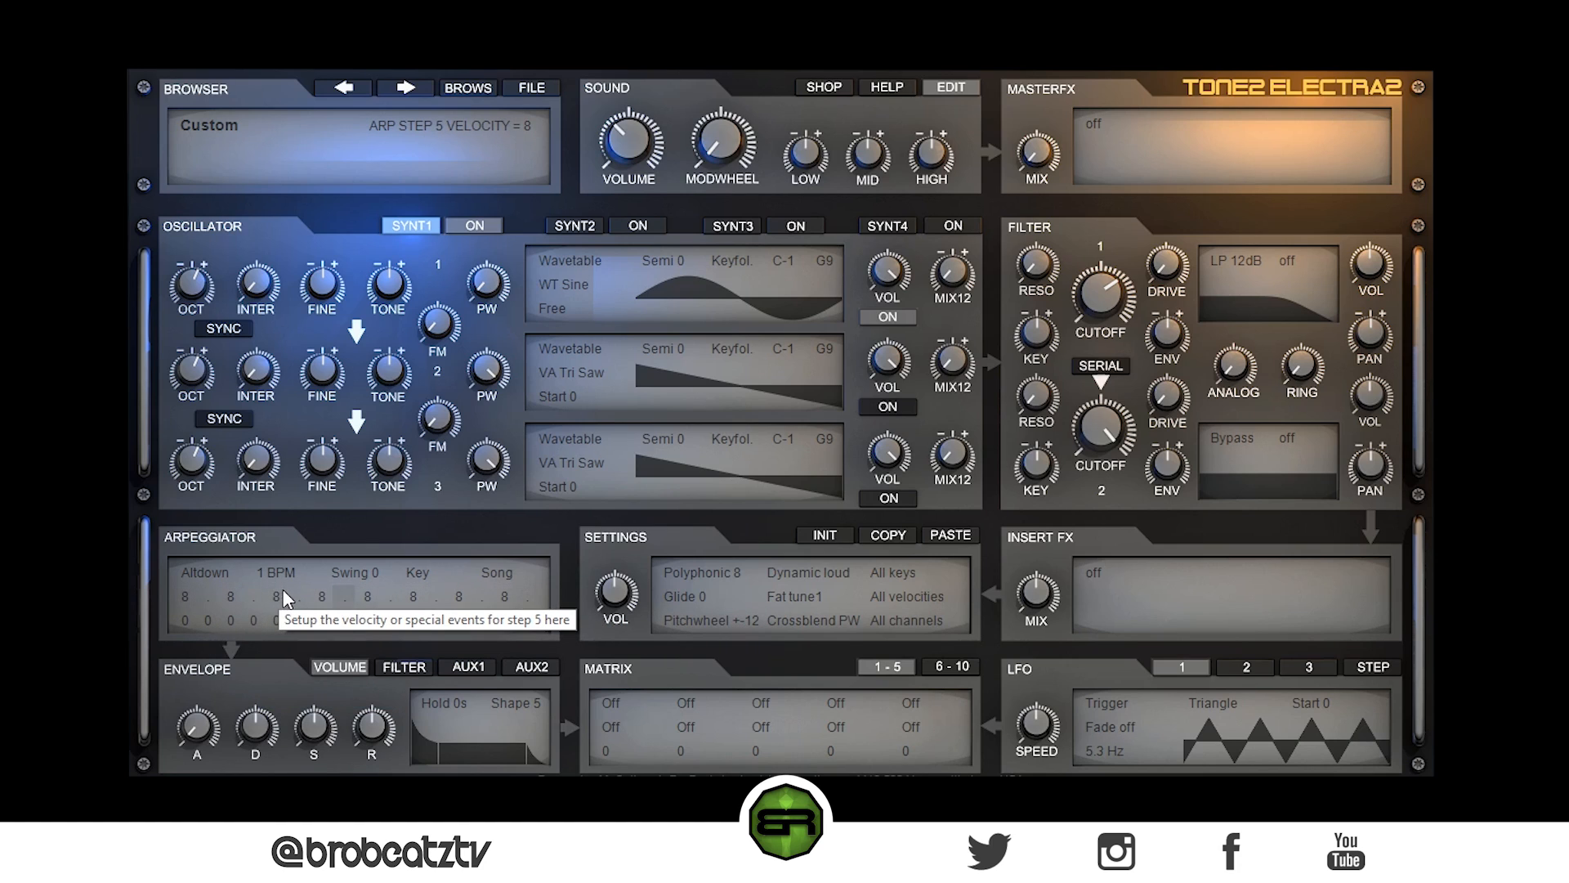
- Set the velocities of arpeggiator steps 1 and 3 to "." and open the velocity options of step 5
{"action": "left_click", "coordinate": [183, 595]}
{"action": "left_click", "coordinate": [199, 625]}
{"action": "left_click", "coordinate": [230, 595]}
{"action": "left_click", "coordinate": [250, 621]}
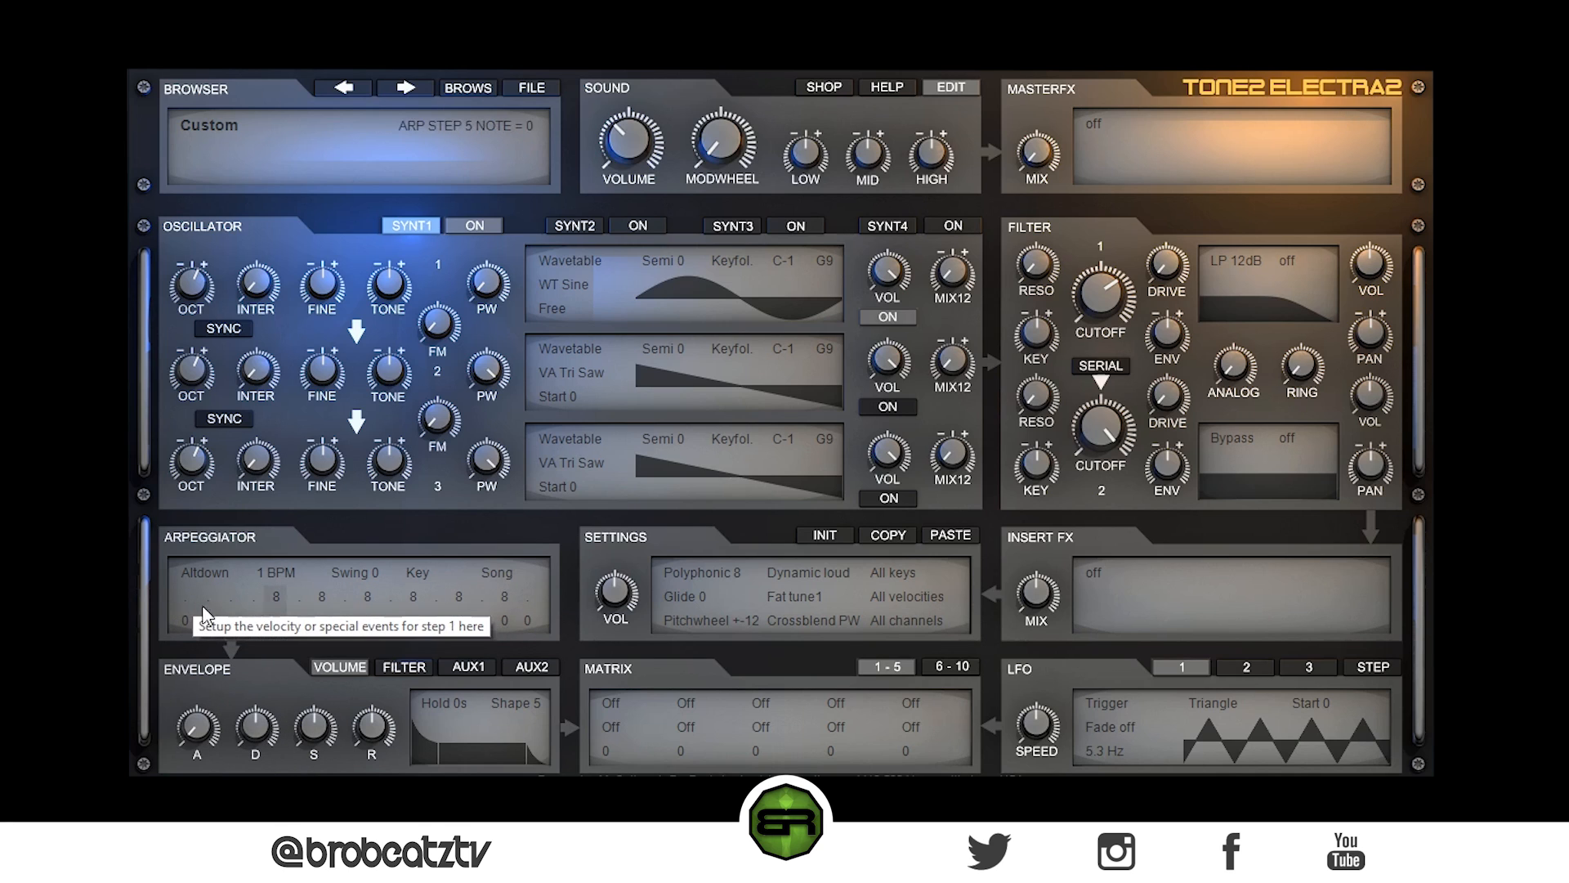
{"action": "left_click", "coordinate": [276, 596]}
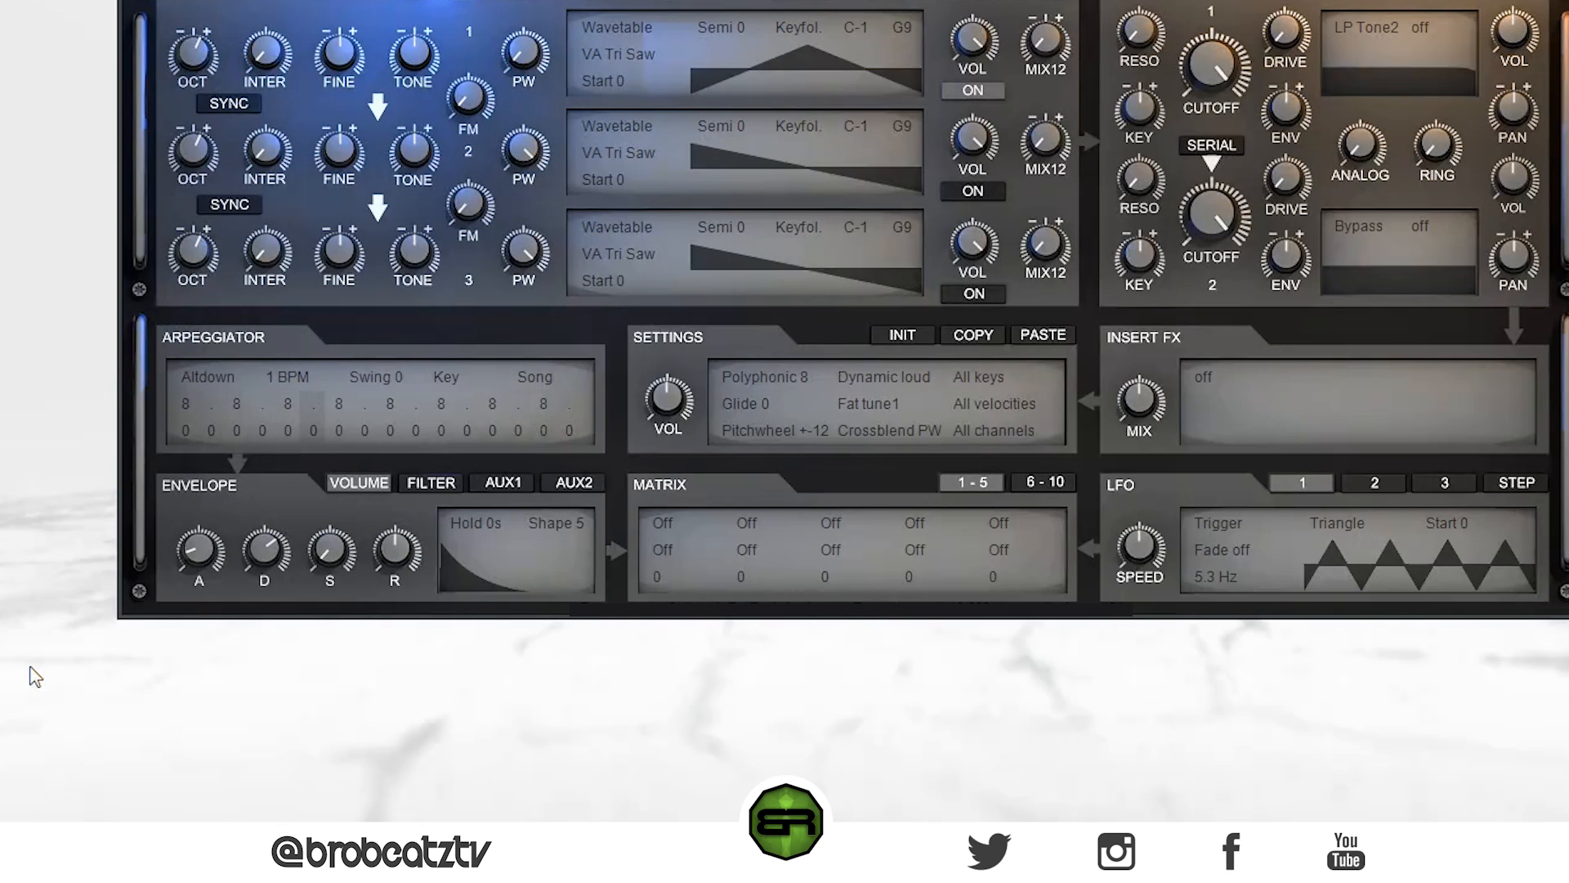
- Set arpeggiator step 1's velocity to "." and replace it with the R event
{"action": "left_click", "coordinate": [185, 404]}
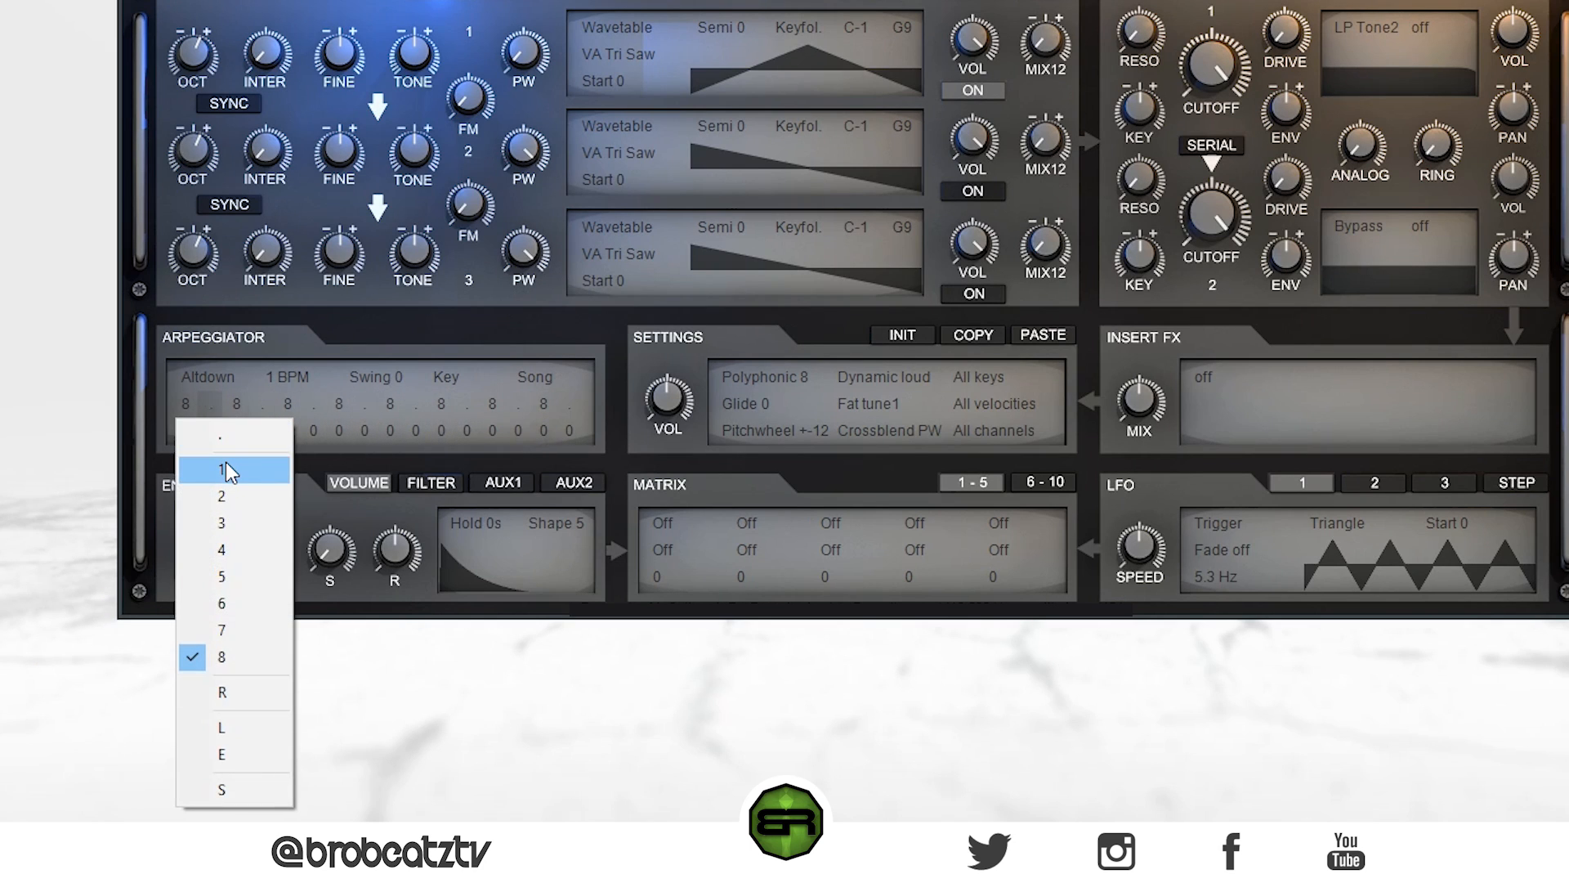
{"action": "left_click", "coordinate": [221, 438]}
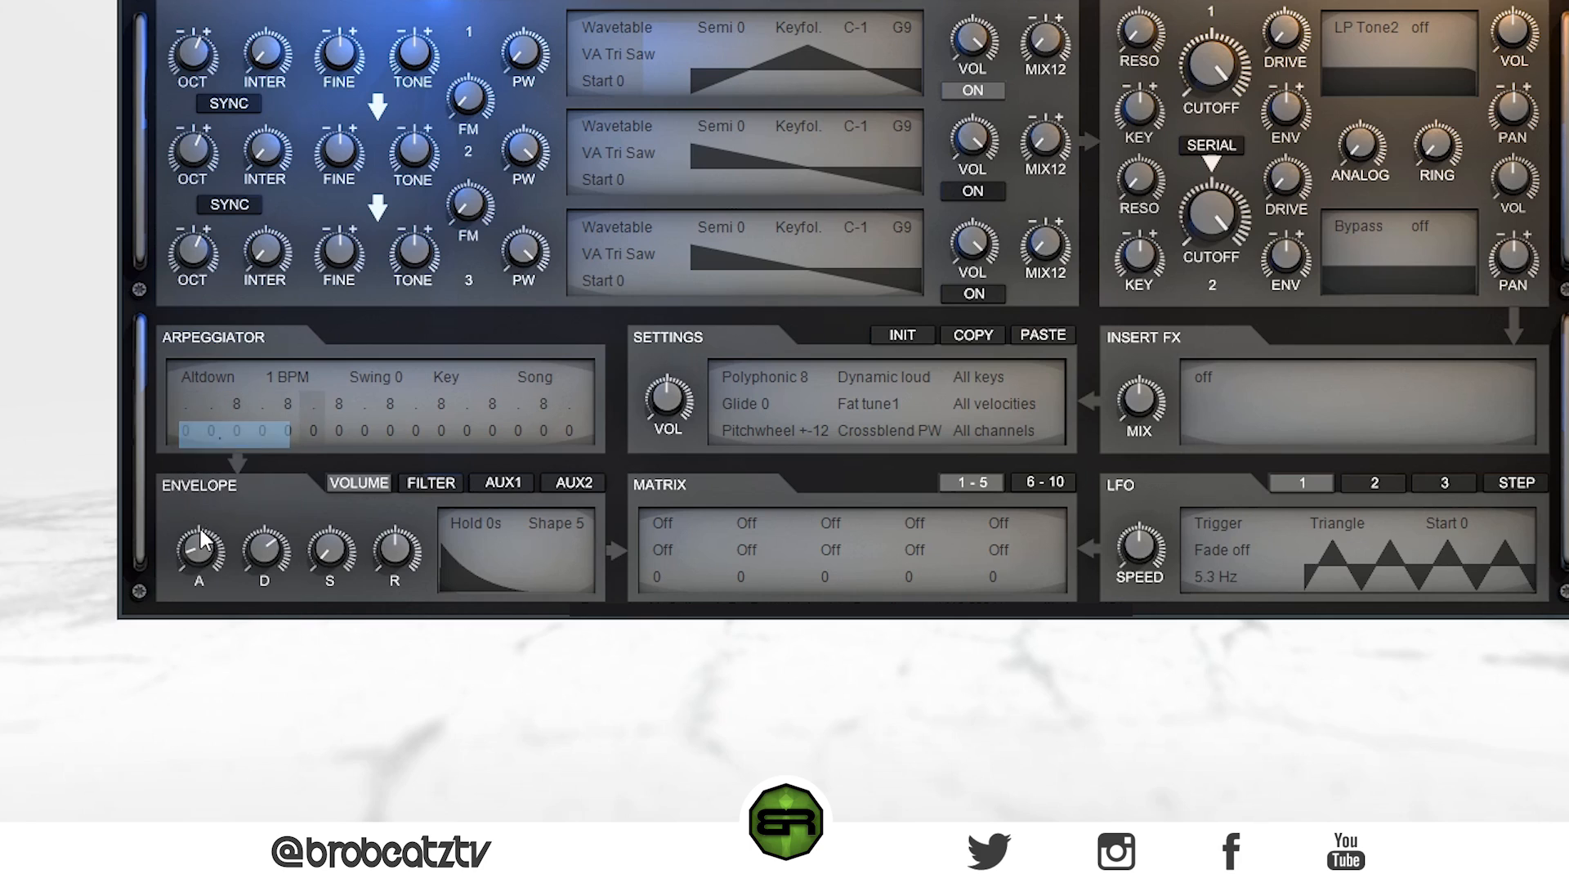
{"action": "left_click", "coordinate": [186, 403]}
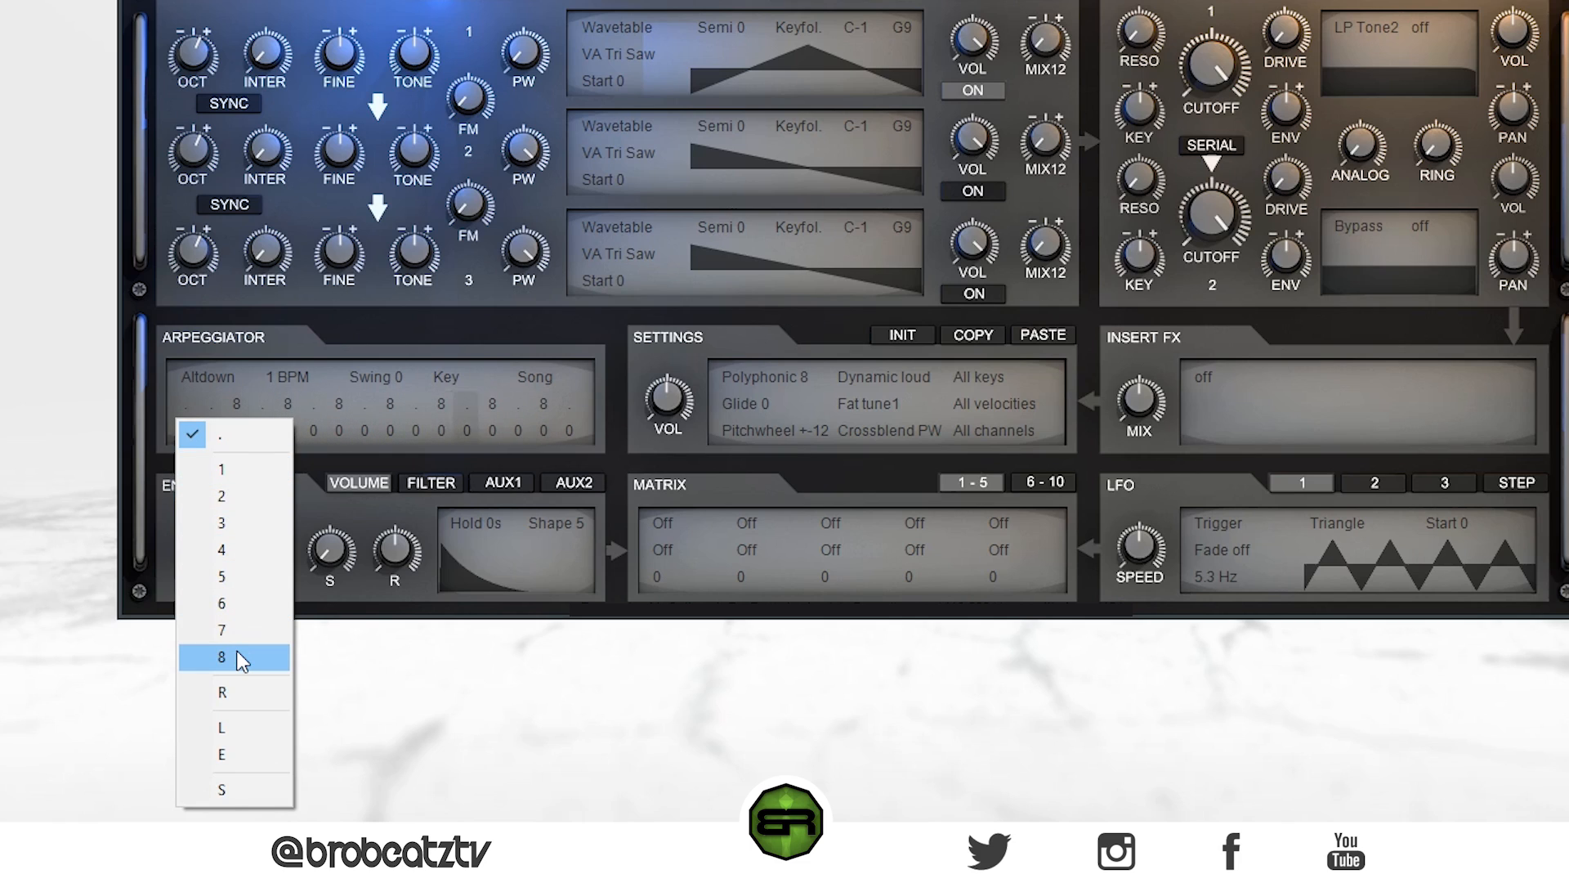
{"action": "left_click", "coordinate": [228, 693]}
- Set arpeggiator step 4 to the R event, try L on step 6 and replace it with S
{"action": "left_click", "coordinate": [261, 404]}
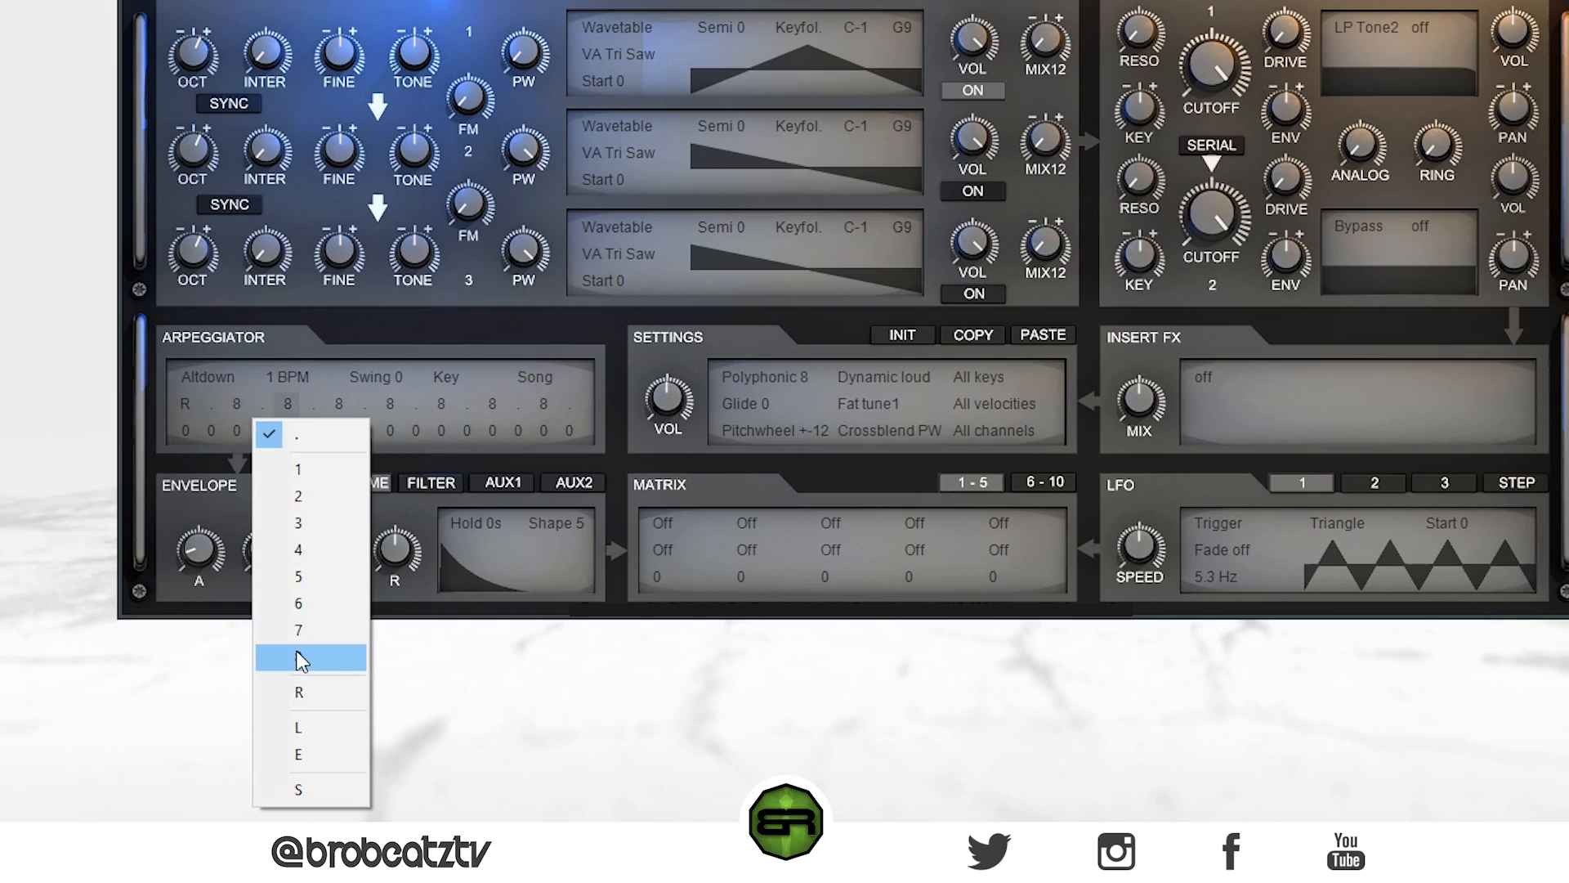
{"action": "left_click", "coordinate": [299, 687]}
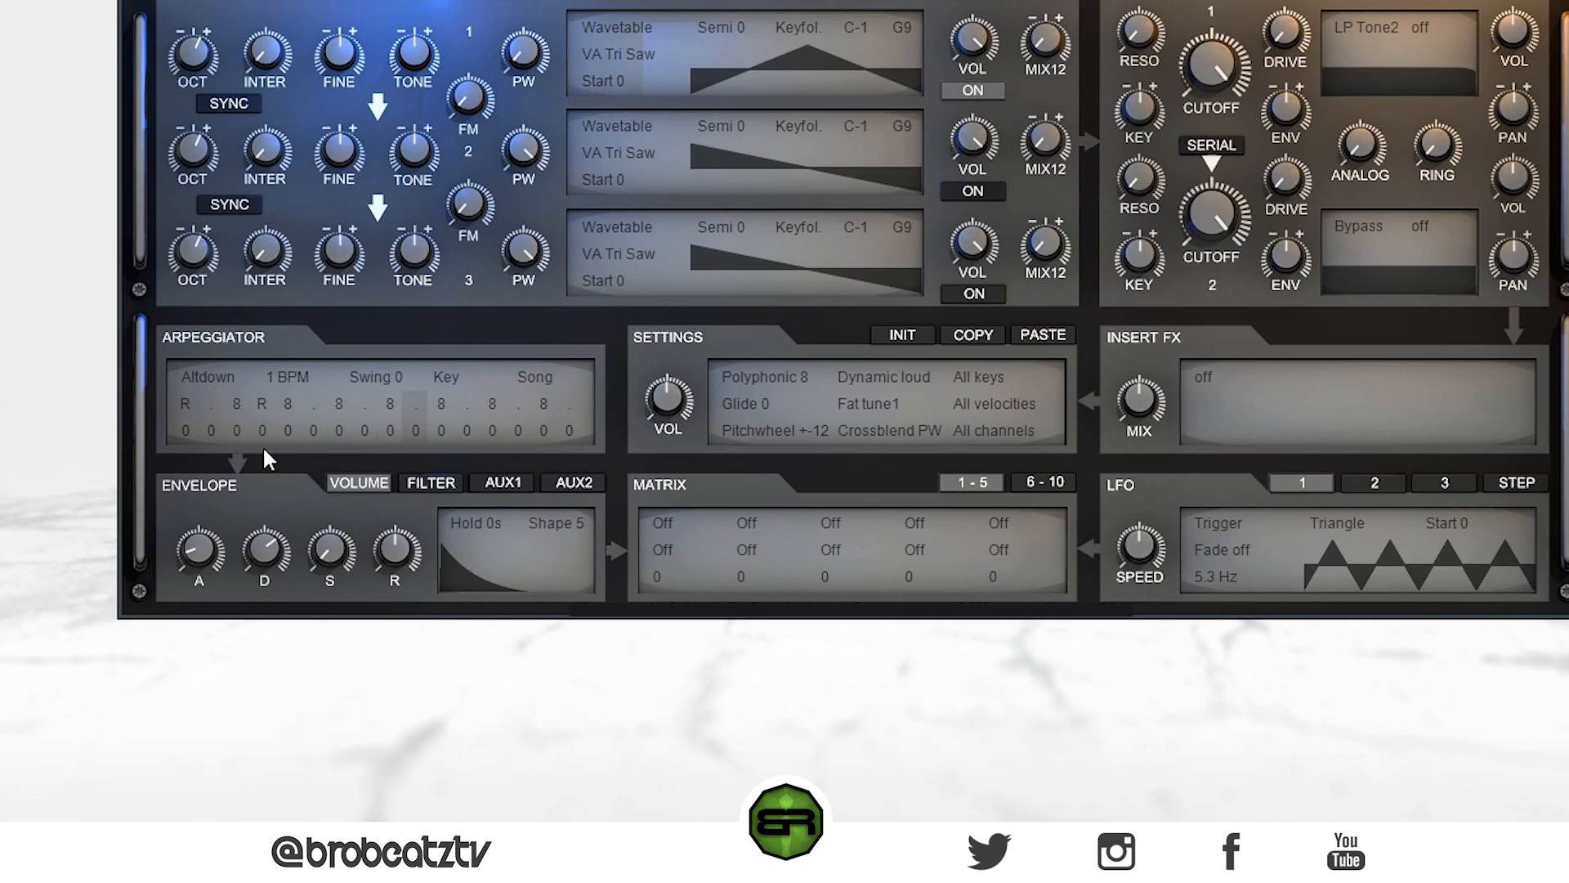
{"action": "left_click", "coordinate": [313, 404]}
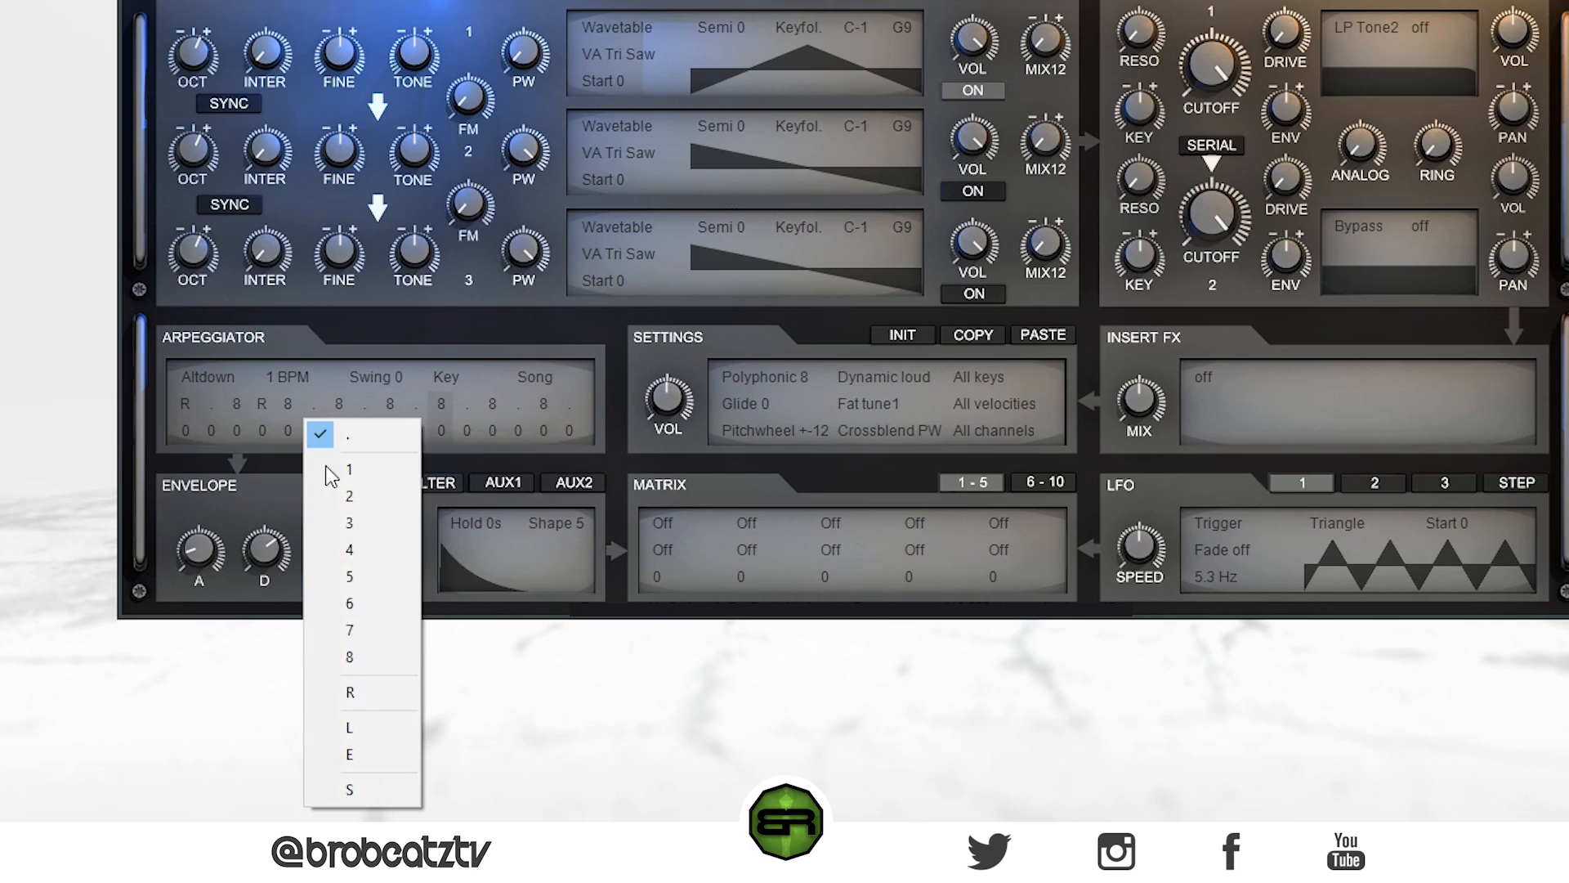
{"action": "left_click", "coordinate": [361, 729]}
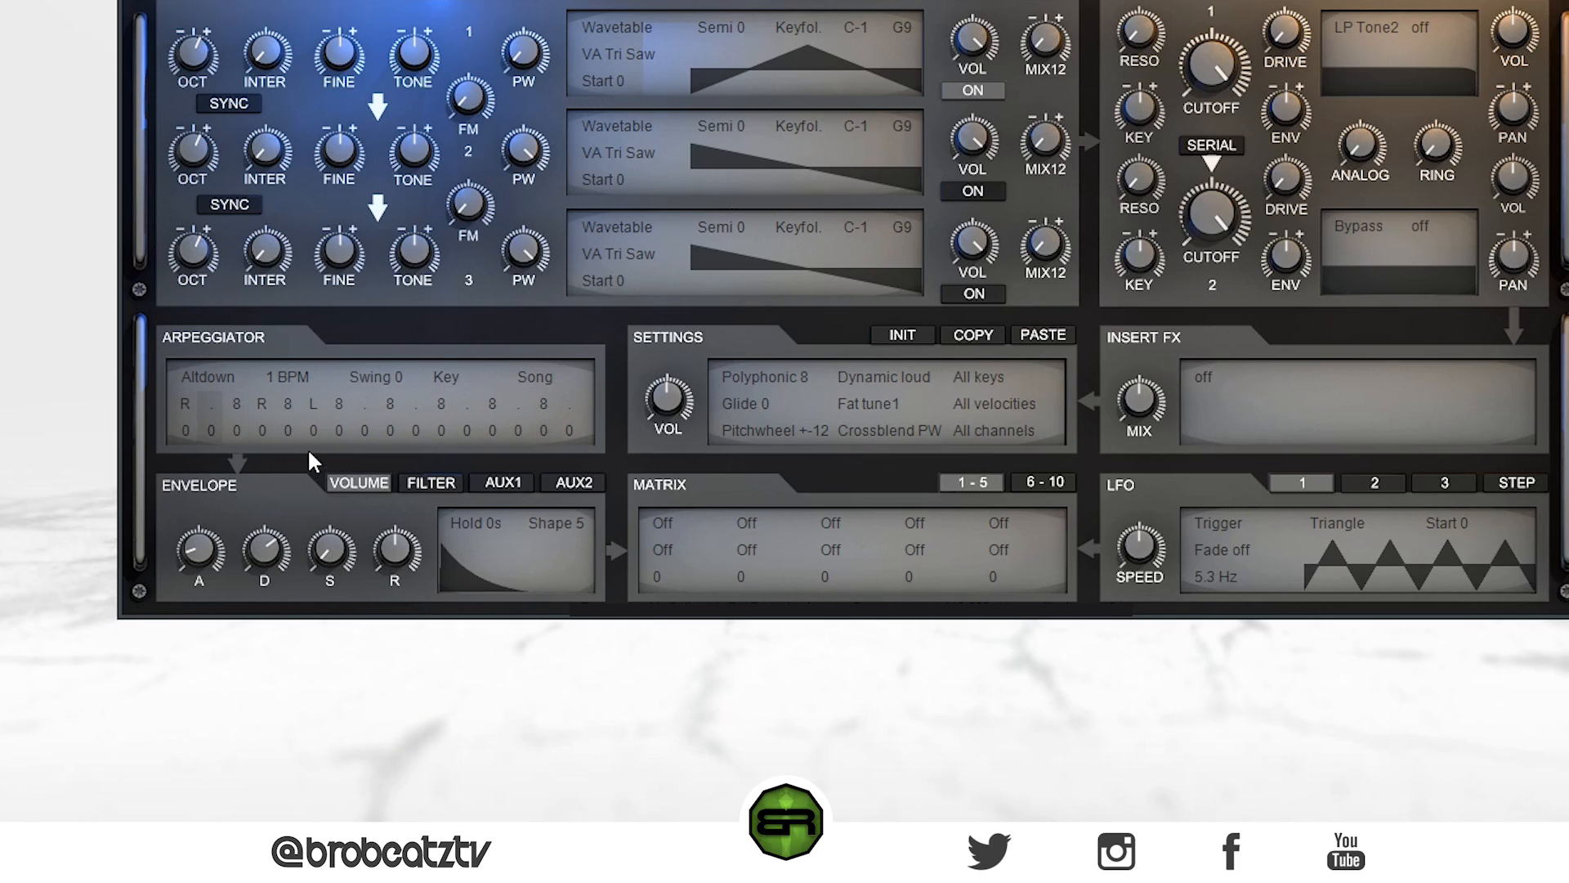
{"action": "left_click", "coordinate": [312, 402]}
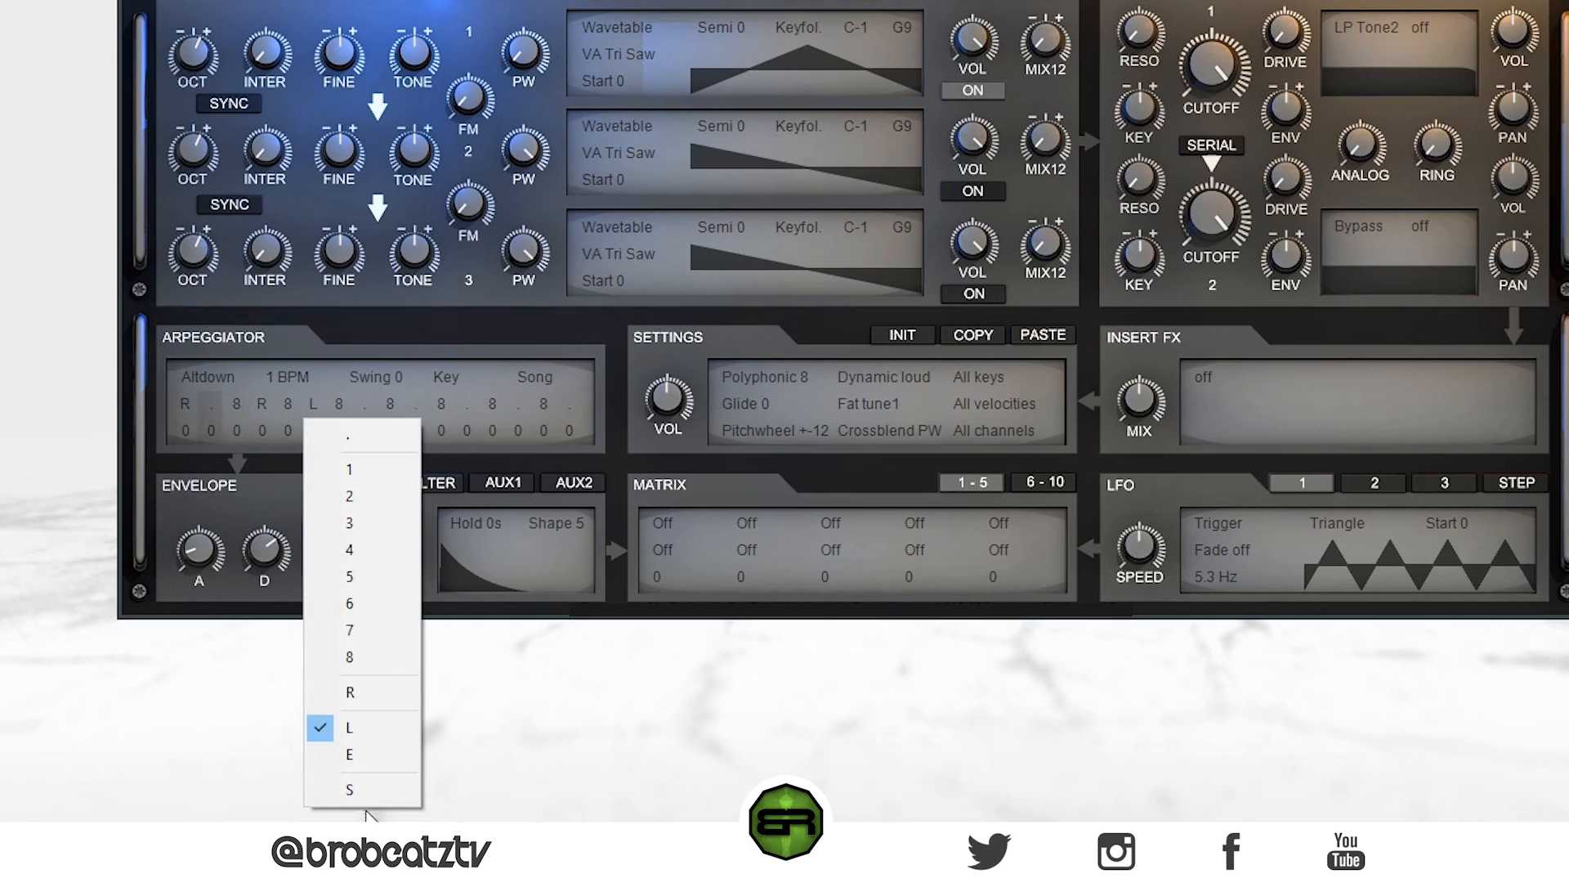
{"action": "left_click", "coordinate": [351, 785]}
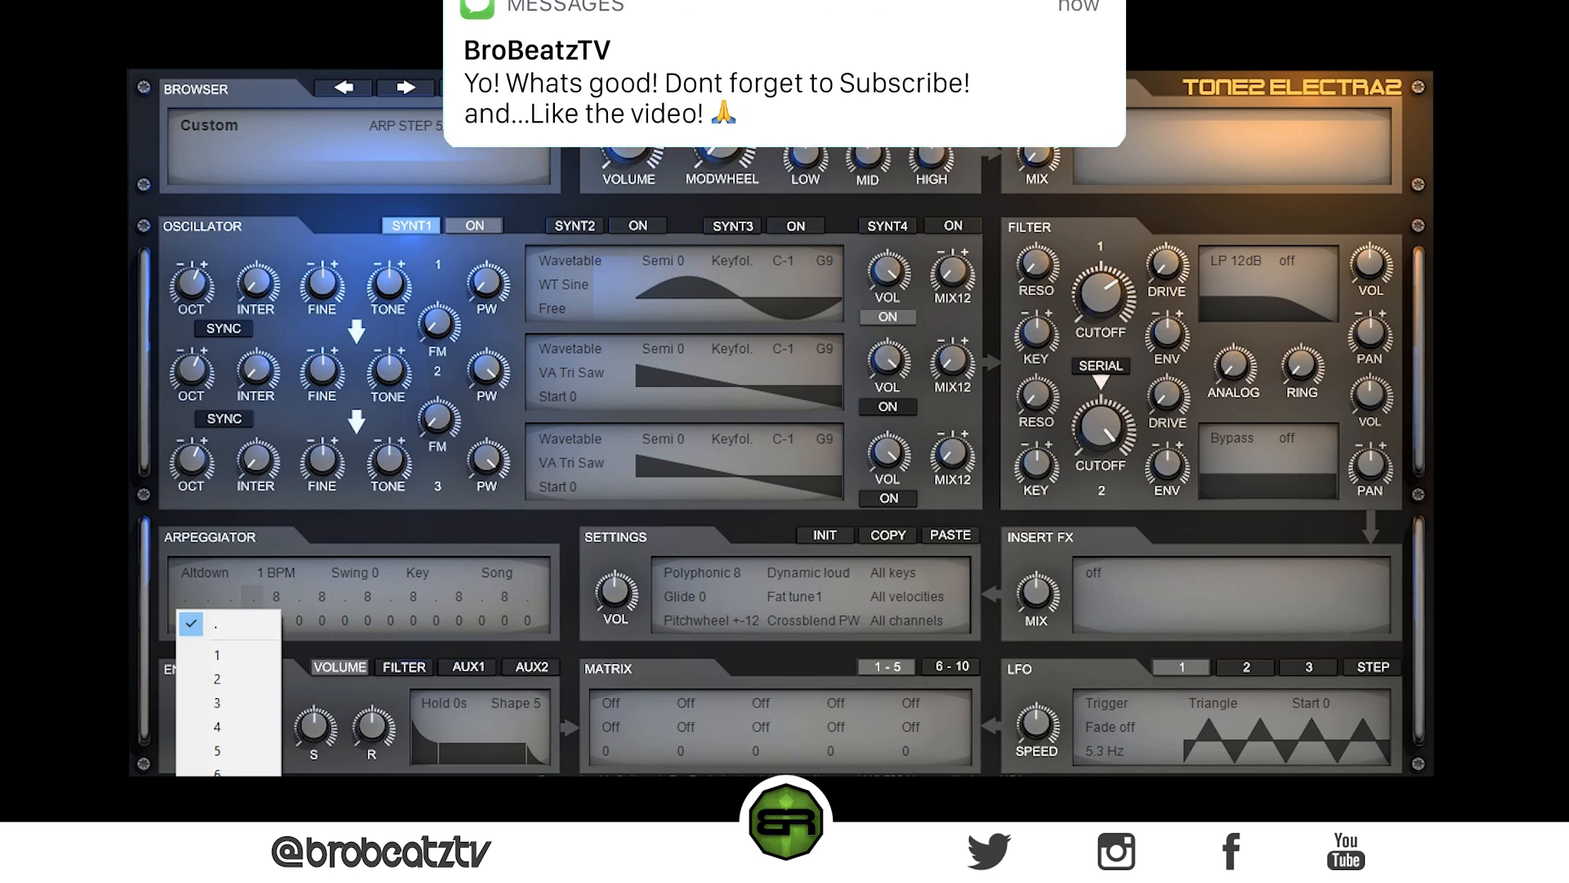
- Restore the velocities of arpeggiator steps 1 and 3 to 8
{"action": "left_click", "coordinate": [196, 619]}
{"action": "left_click", "coordinate": [234, 598]}
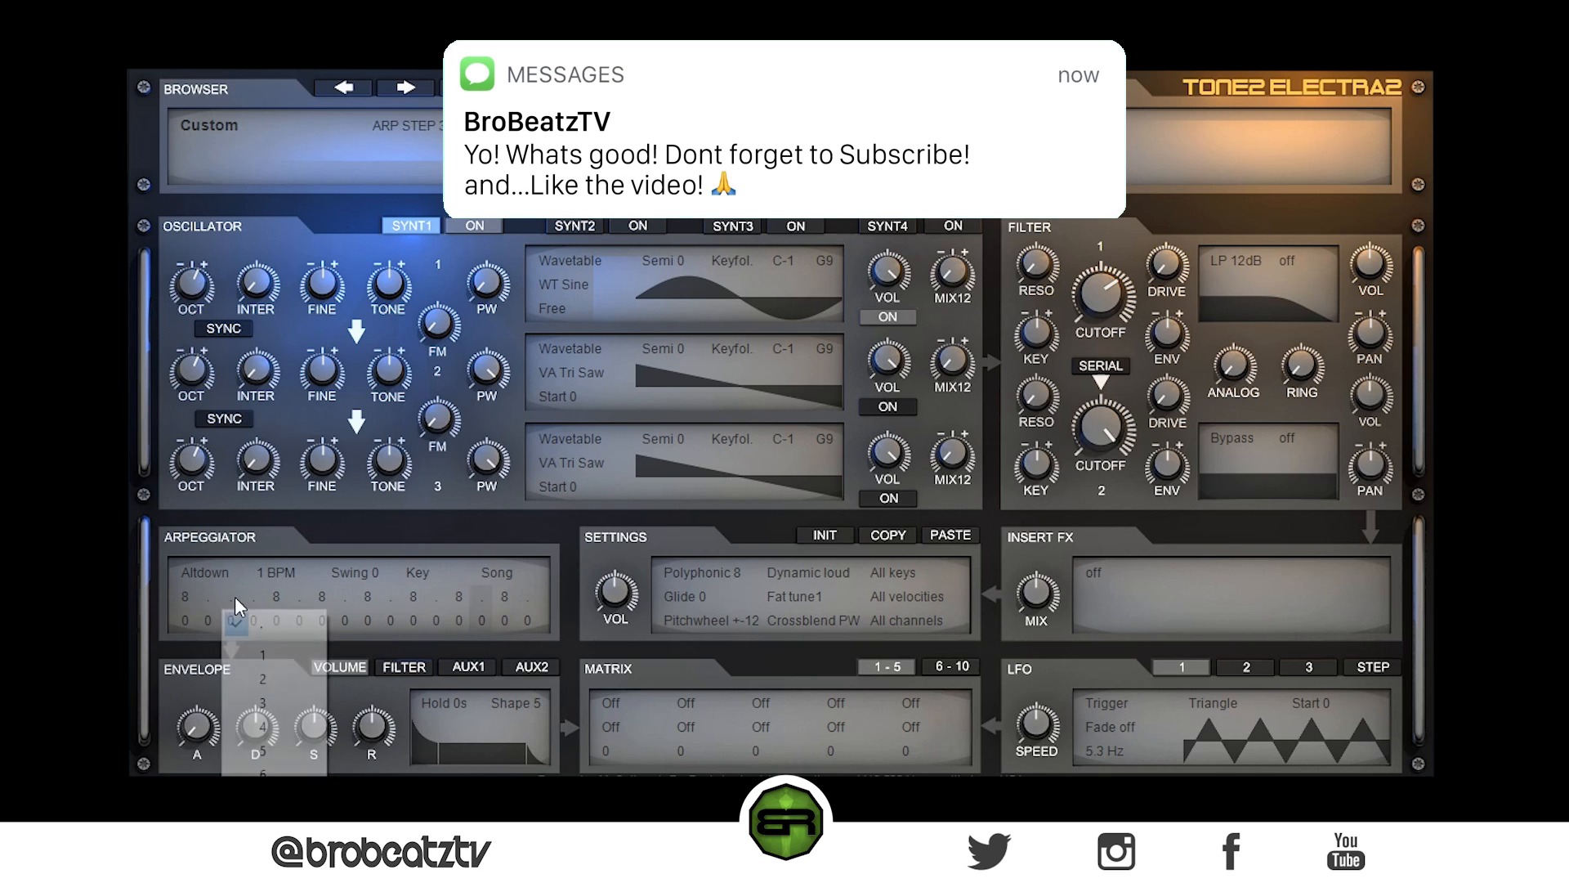
{"action": "left_click", "coordinate": [253, 818]}
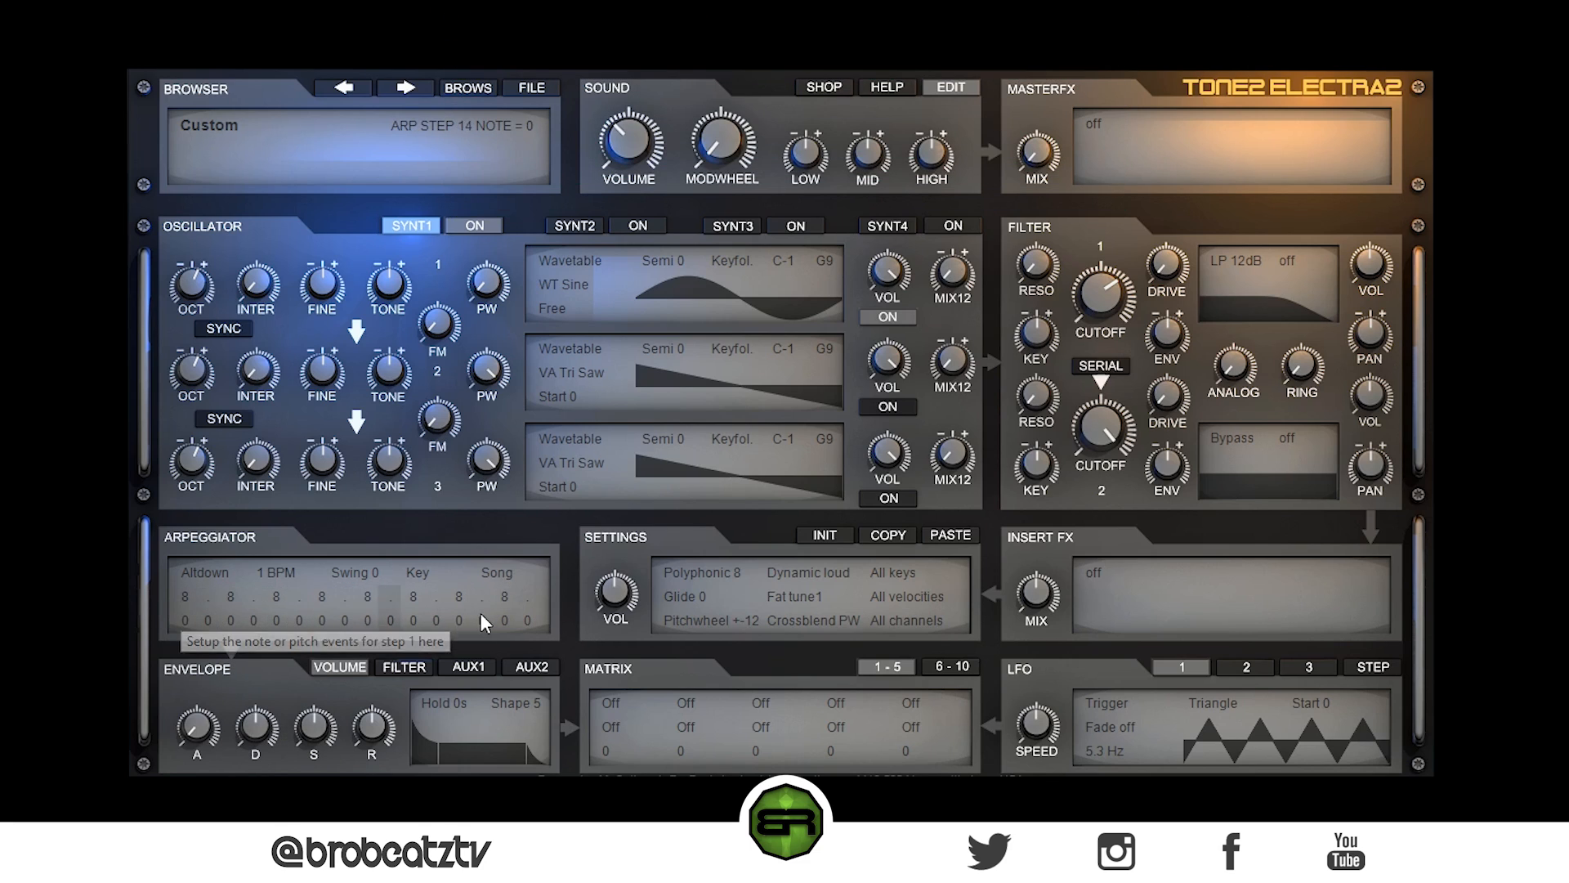
- Set the note events of arpeggiator step 3 to \7, step 7 to \1, and steps 10 and 11 to /1
{"action": "left_click", "coordinate": [234, 620]}
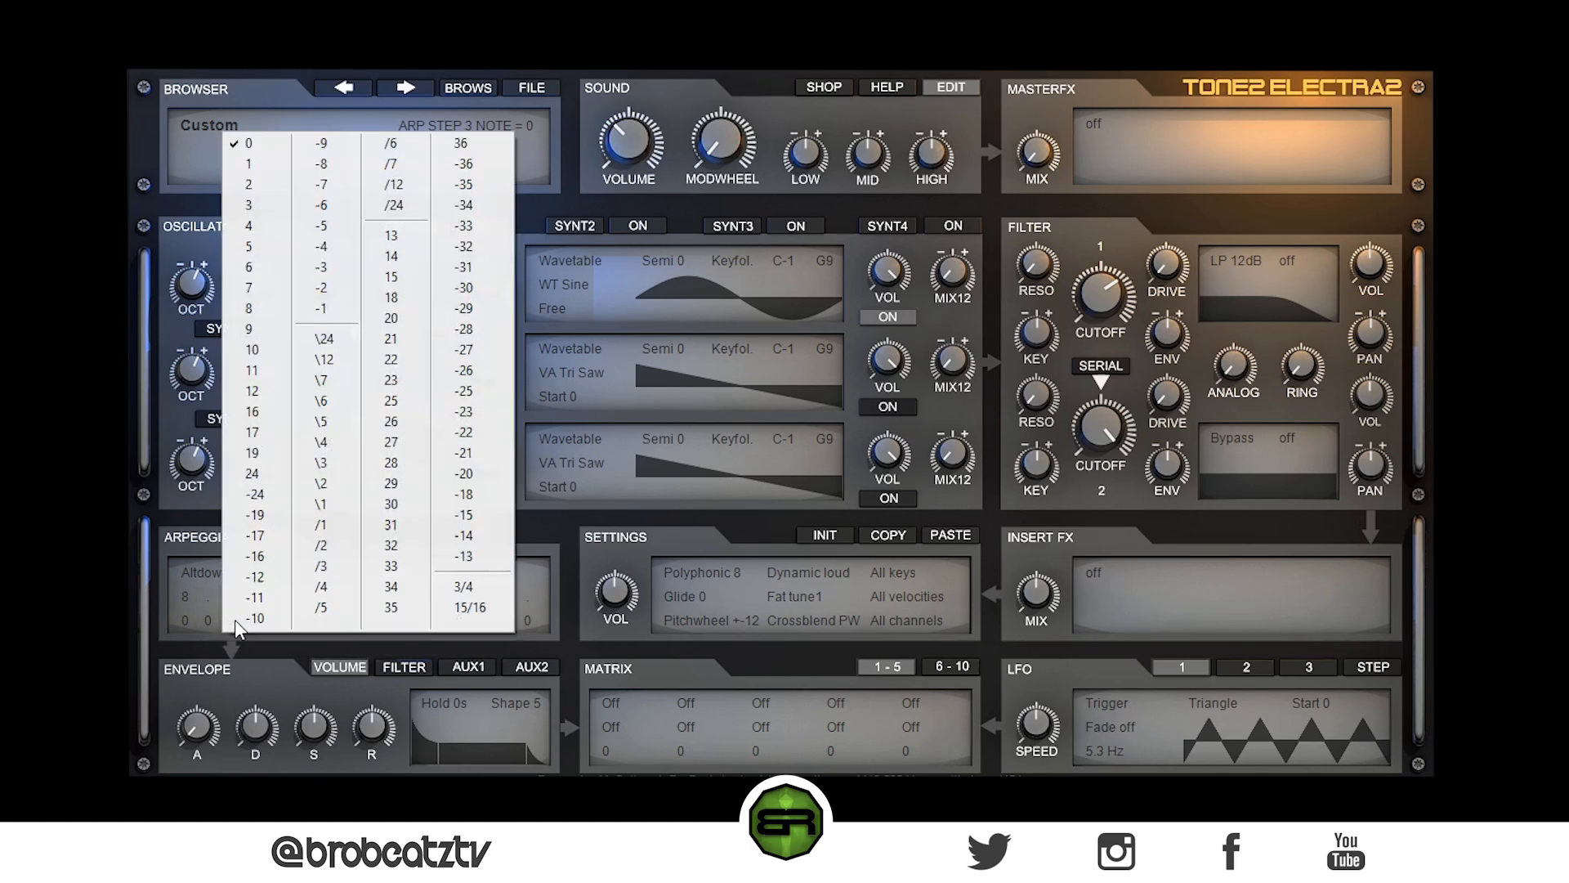
{"action": "left_click", "coordinate": [332, 379]}
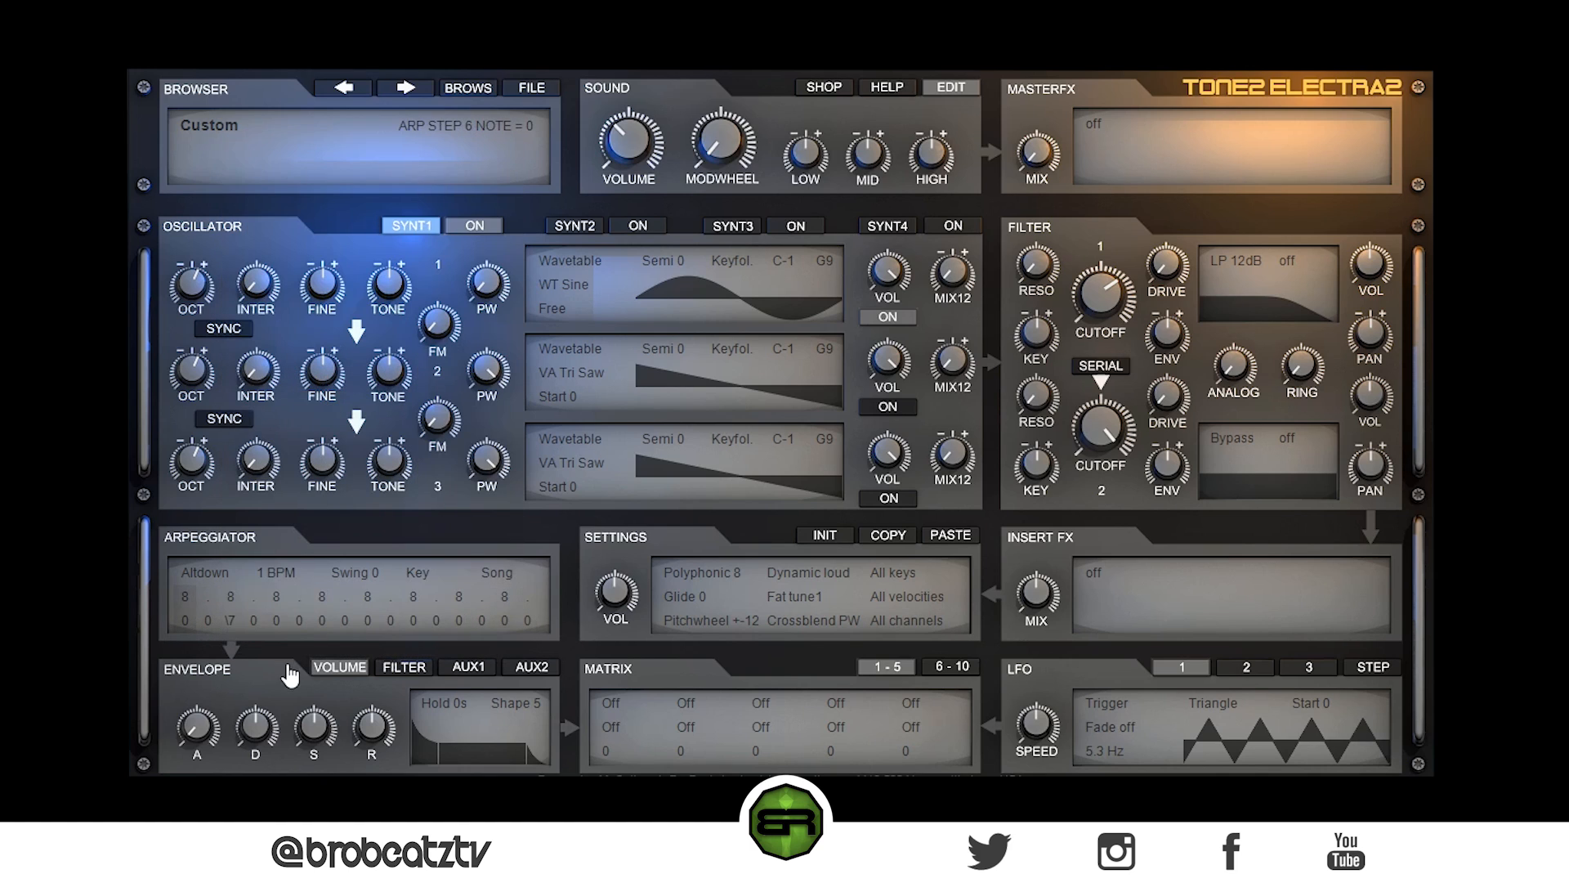
{"action": "left_click", "coordinate": [322, 619]}
{"action": "left_click", "coordinate": [413, 505]}
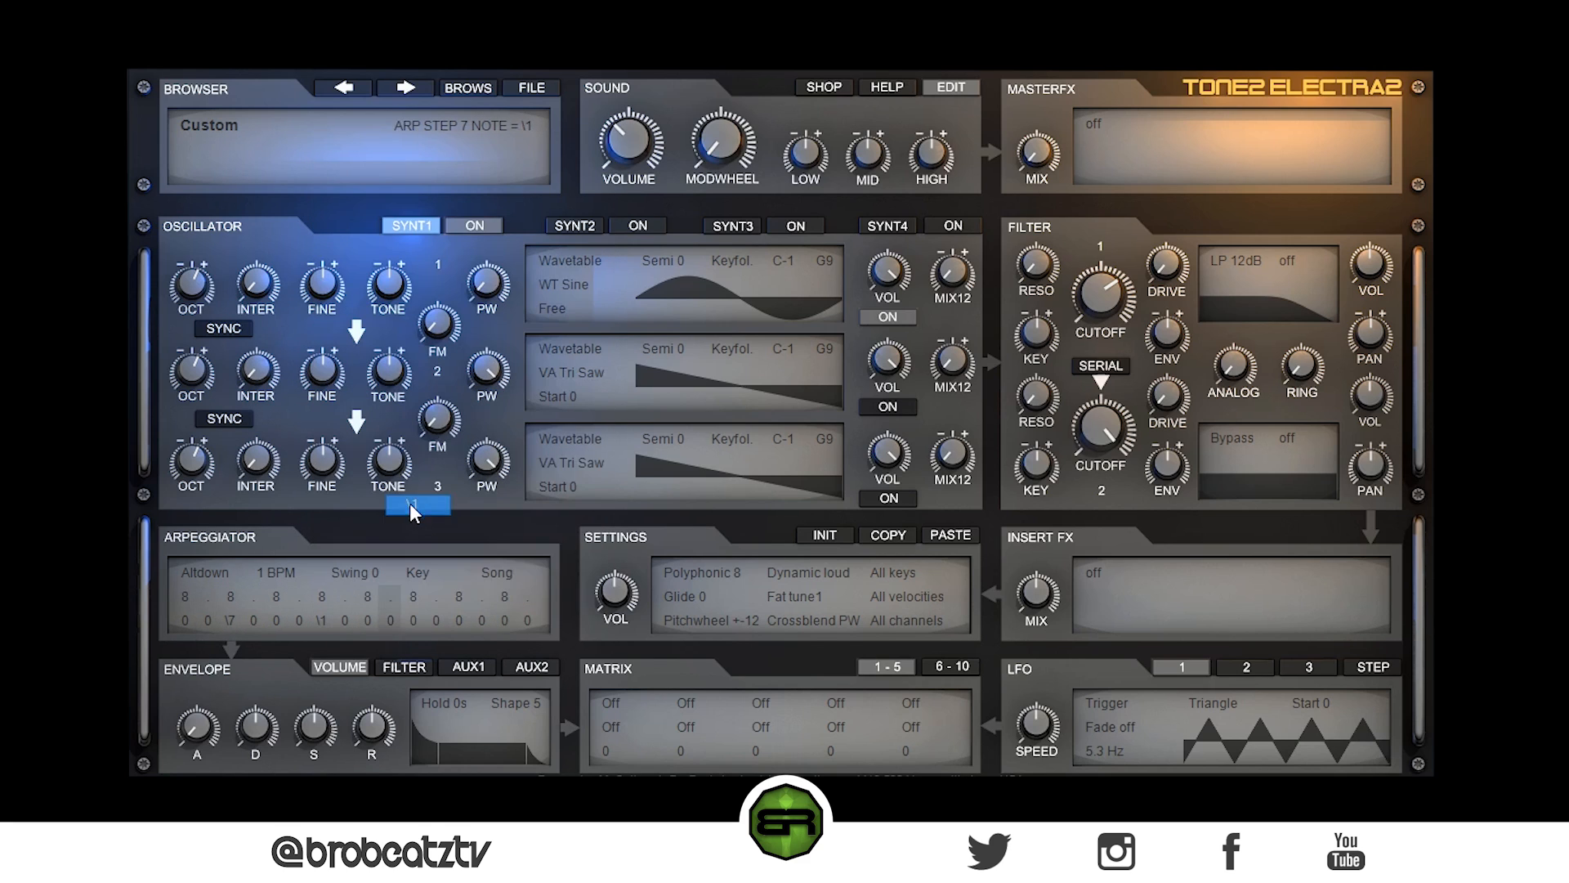
{"action": "left_click", "coordinate": [388, 618]}
{"action": "left_click", "coordinate": [487, 523]}
{"action": "left_click", "coordinate": [414, 619]}
{"action": "left_click", "coordinate": [503, 524]}
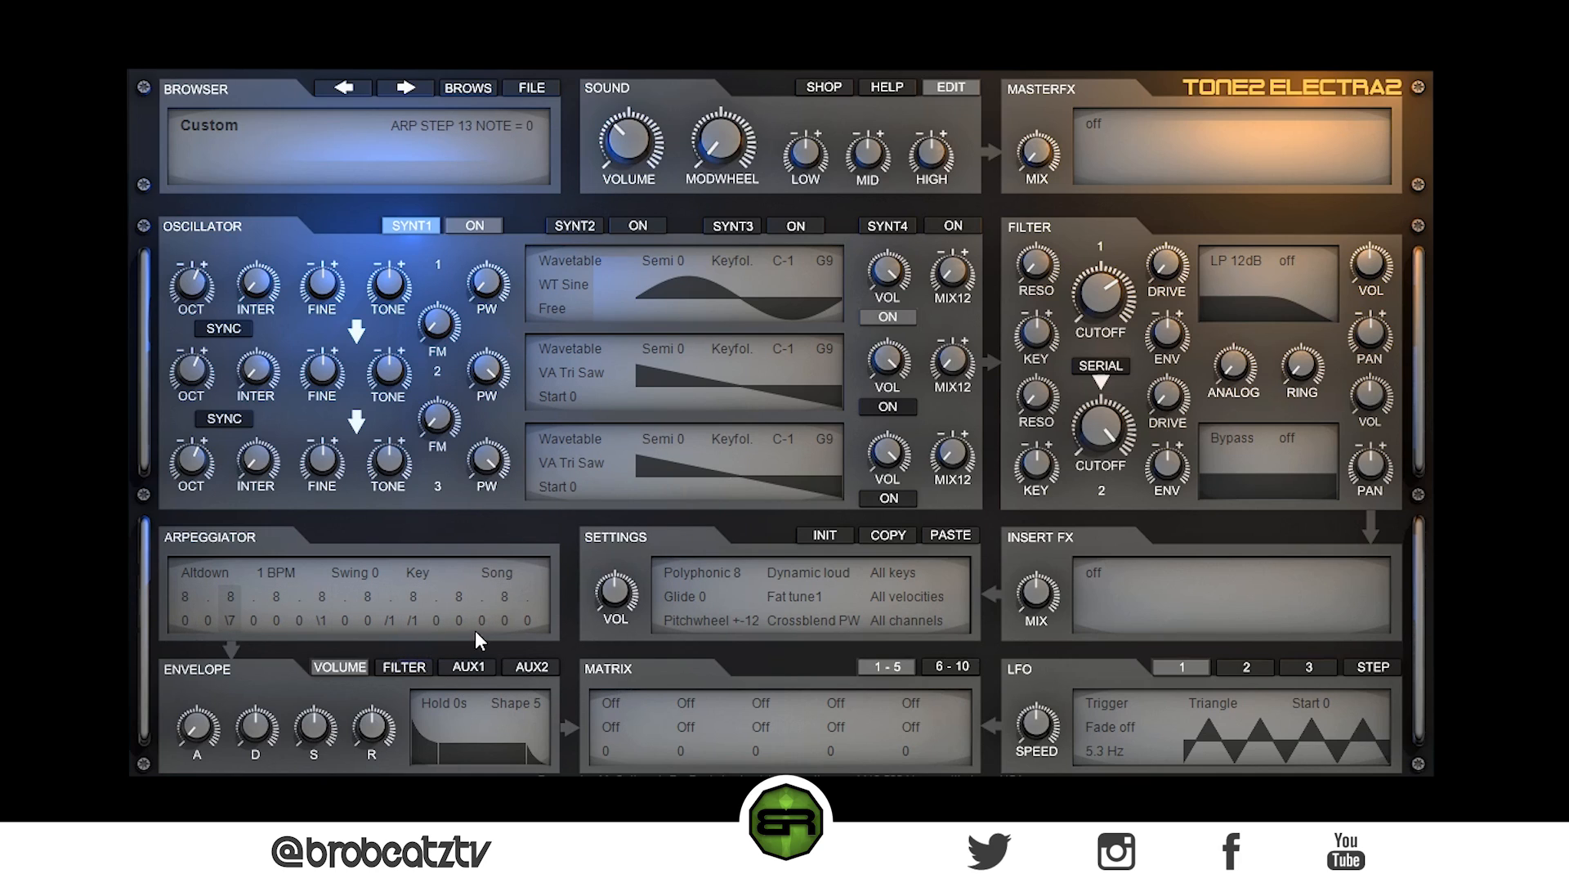
- Reset the note events of arpeggiator steps 7, 10 and 11 to 0
{"action": "left_click", "coordinate": [323, 621]}
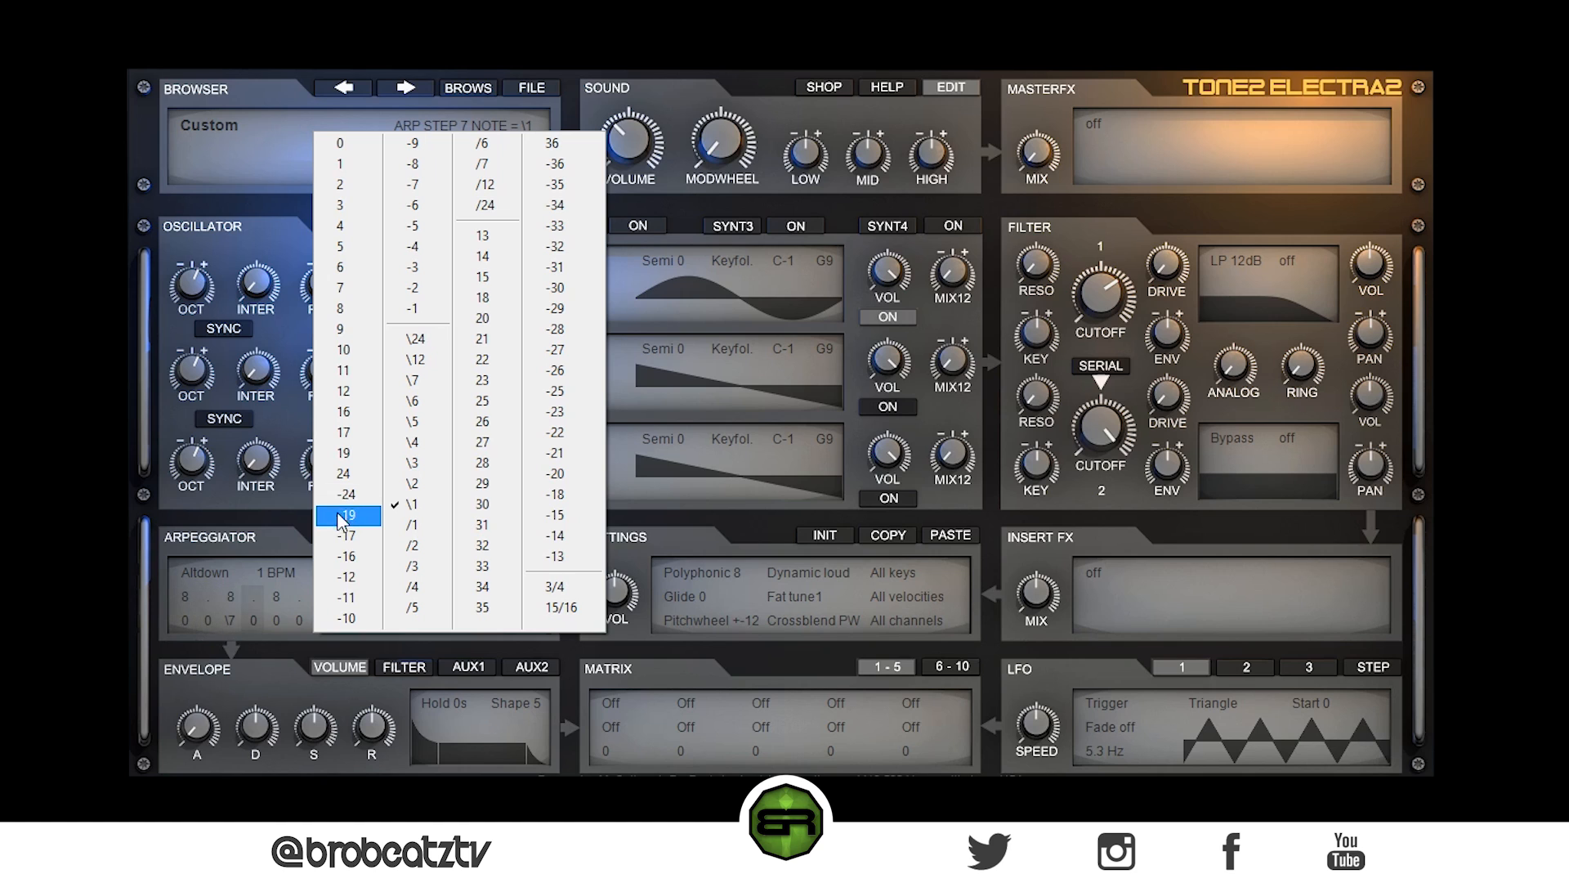
{"action": "left_click", "coordinate": [229, 628]}
{"action": "left_click", "coordinate": [231, 630]}
{"action": "left_click", "coordinate": [231, 644]}
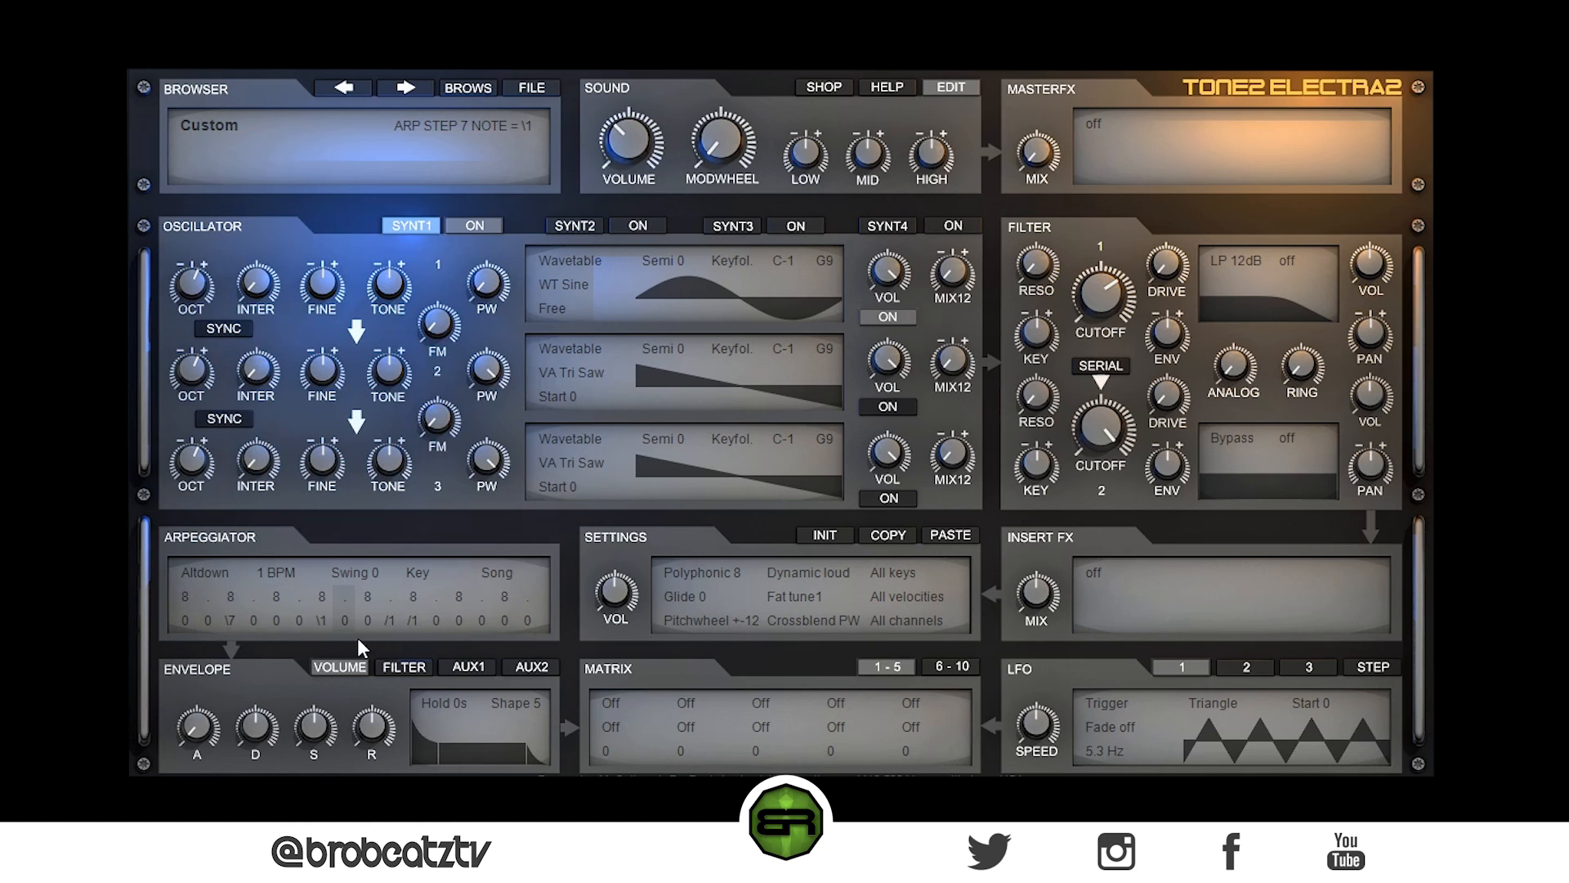
{"action": "left_click", "coordinate": [330, 618]}
{"action": "left_click", "coordinate": [361, 149]}
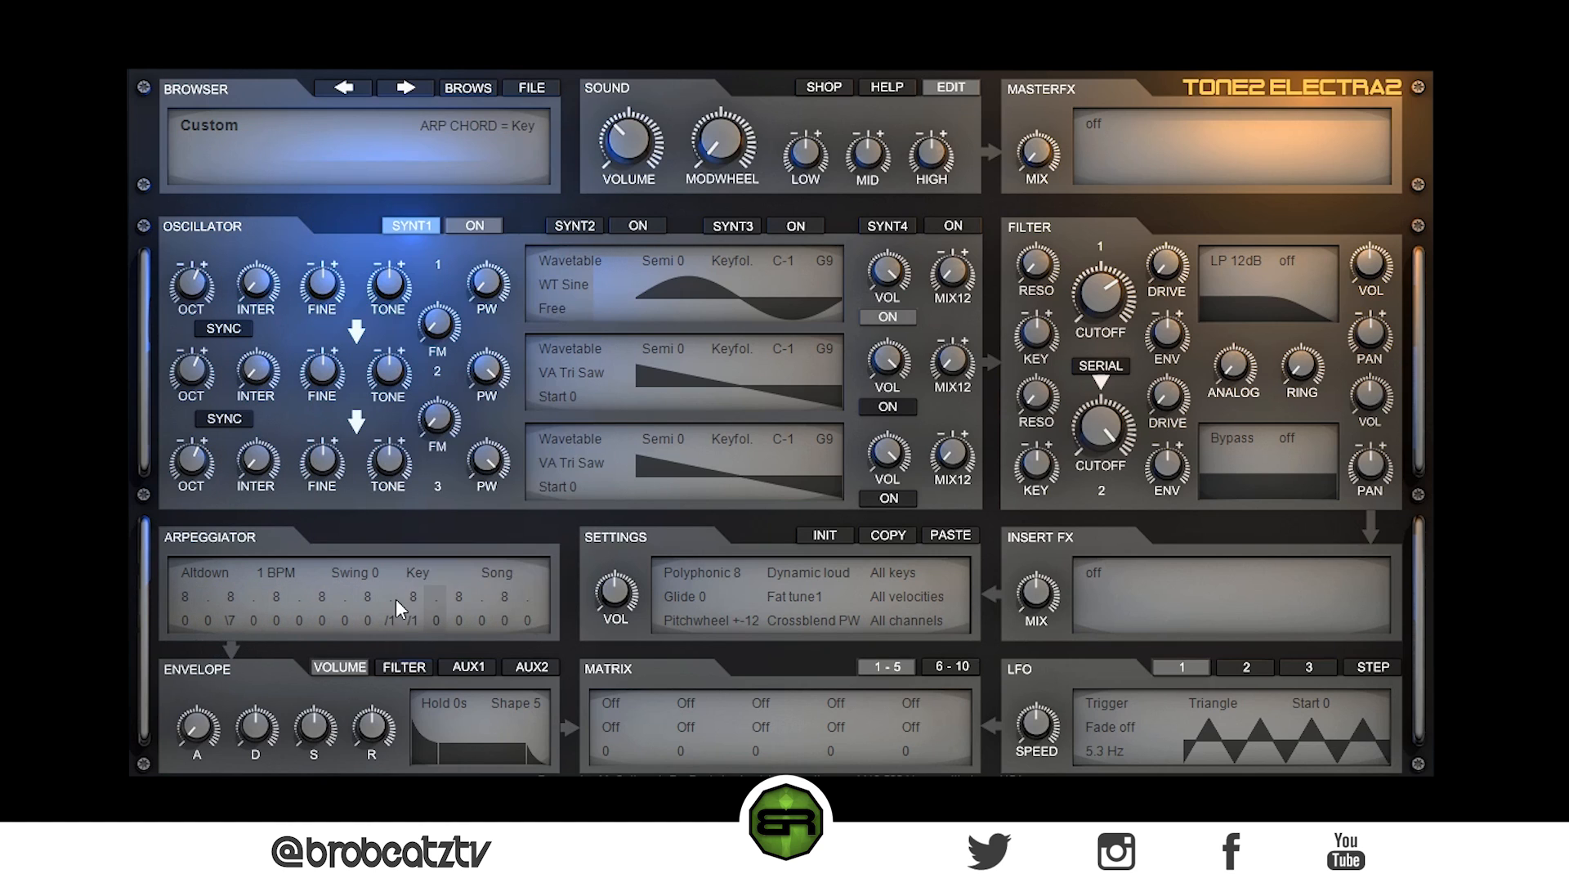
{"action": "left_click", "coordinate": [393, 621]}
{"action": "left_click", "coordinate": [418, 150]}
{"action": "left_click", "coordinate": [411, 620]}
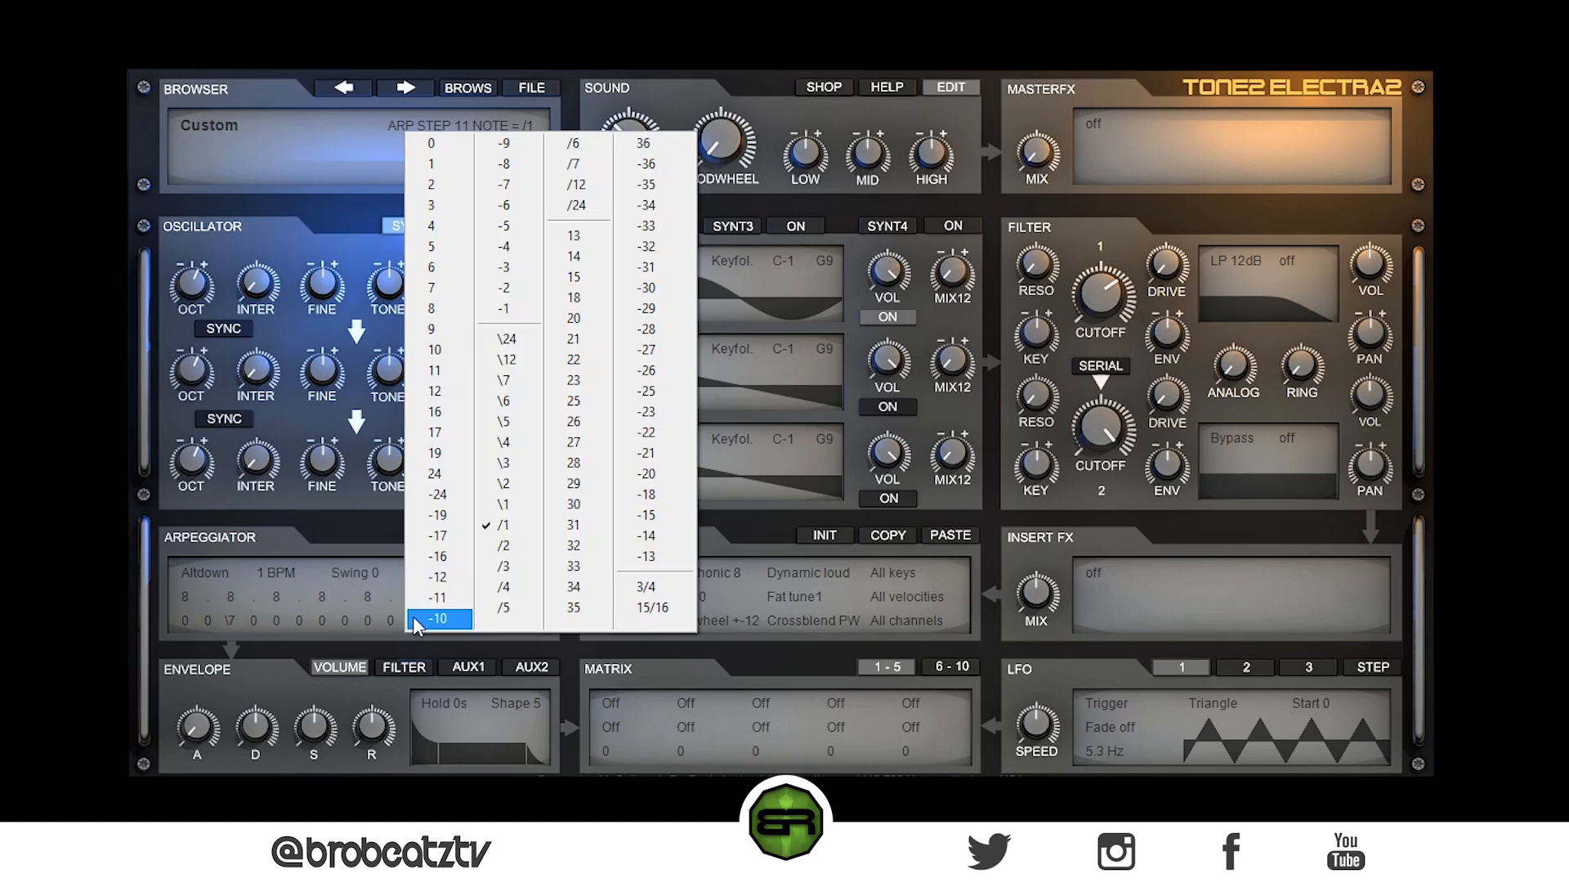
{"action": "left_click", "coordinate": [432, 147]}
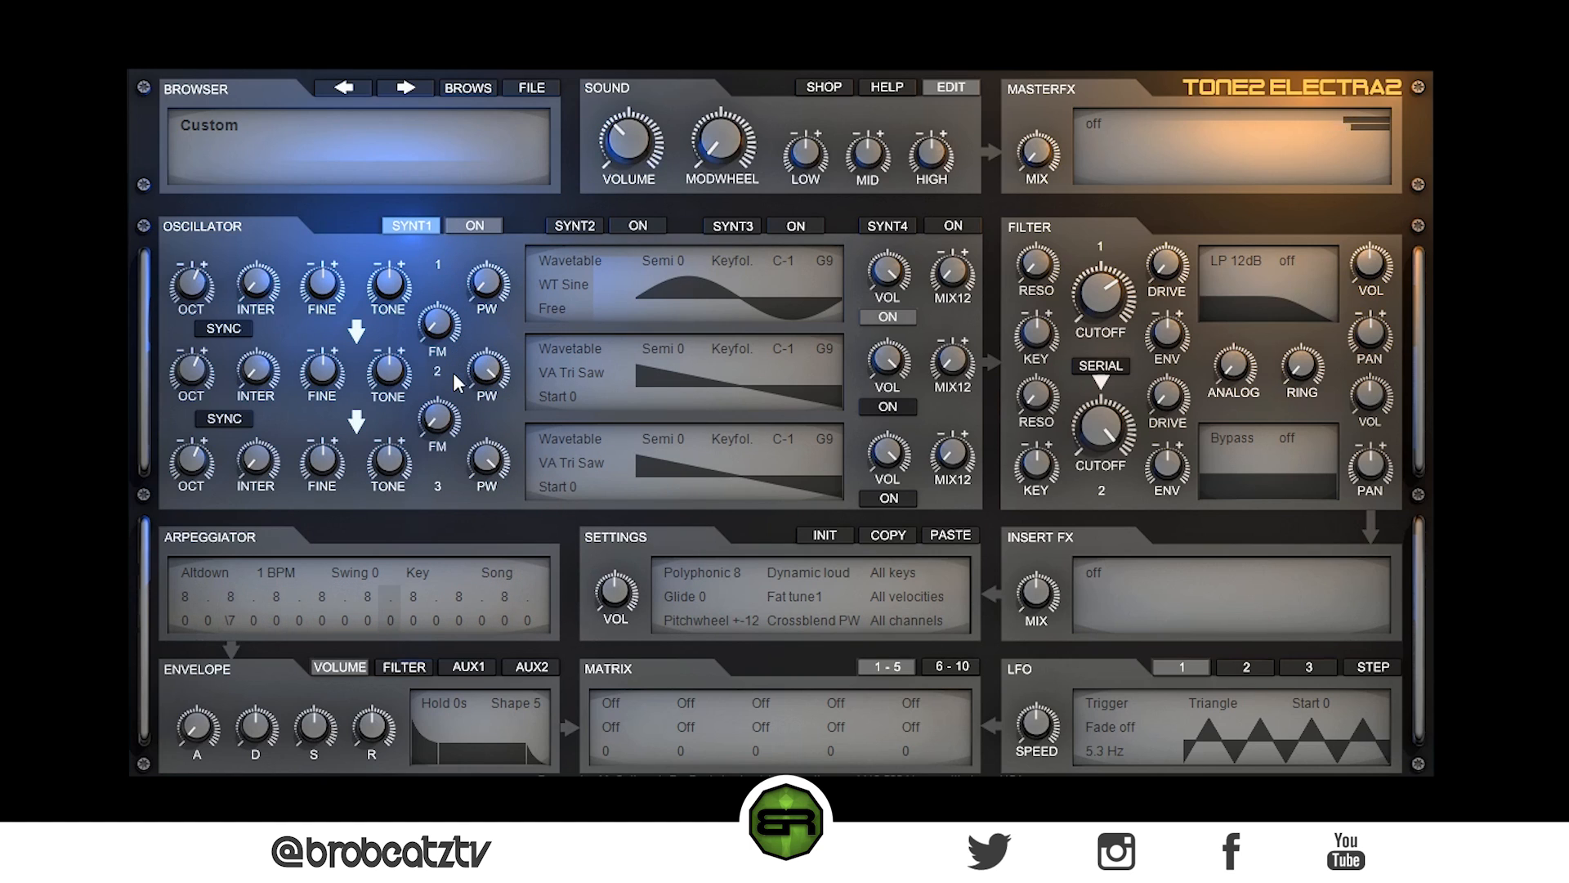
- Set arpeggiator step 3's note to 12, try -12 on step 9 and return step 9 to 0
{"action": "left_click", "coordinate": [232, 620]}
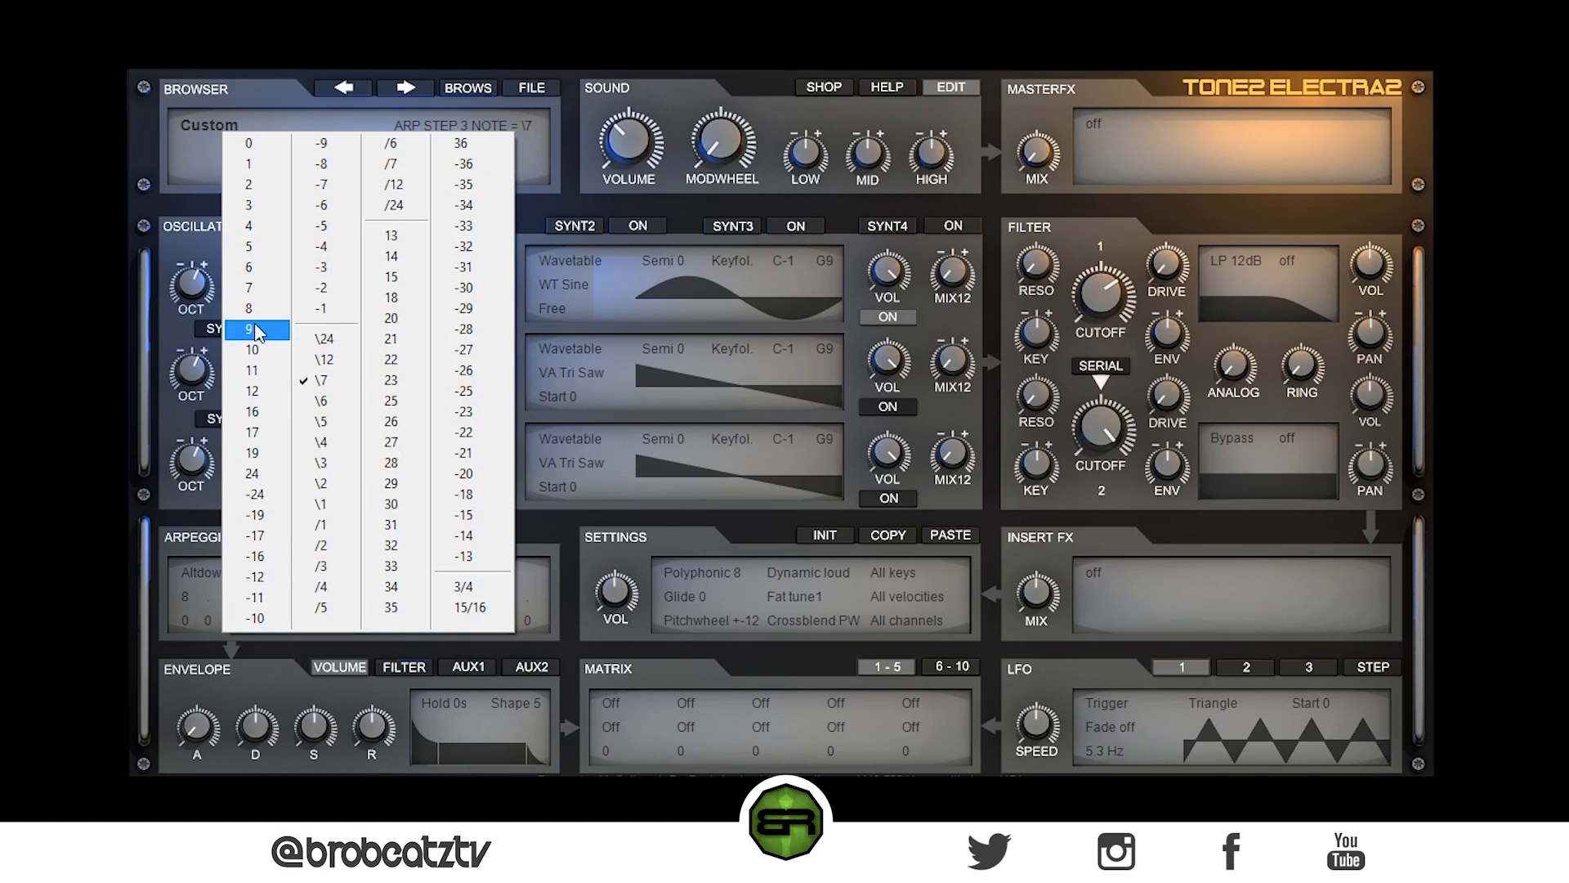
{"action": "left_click", "coordinate": [255, 390]}
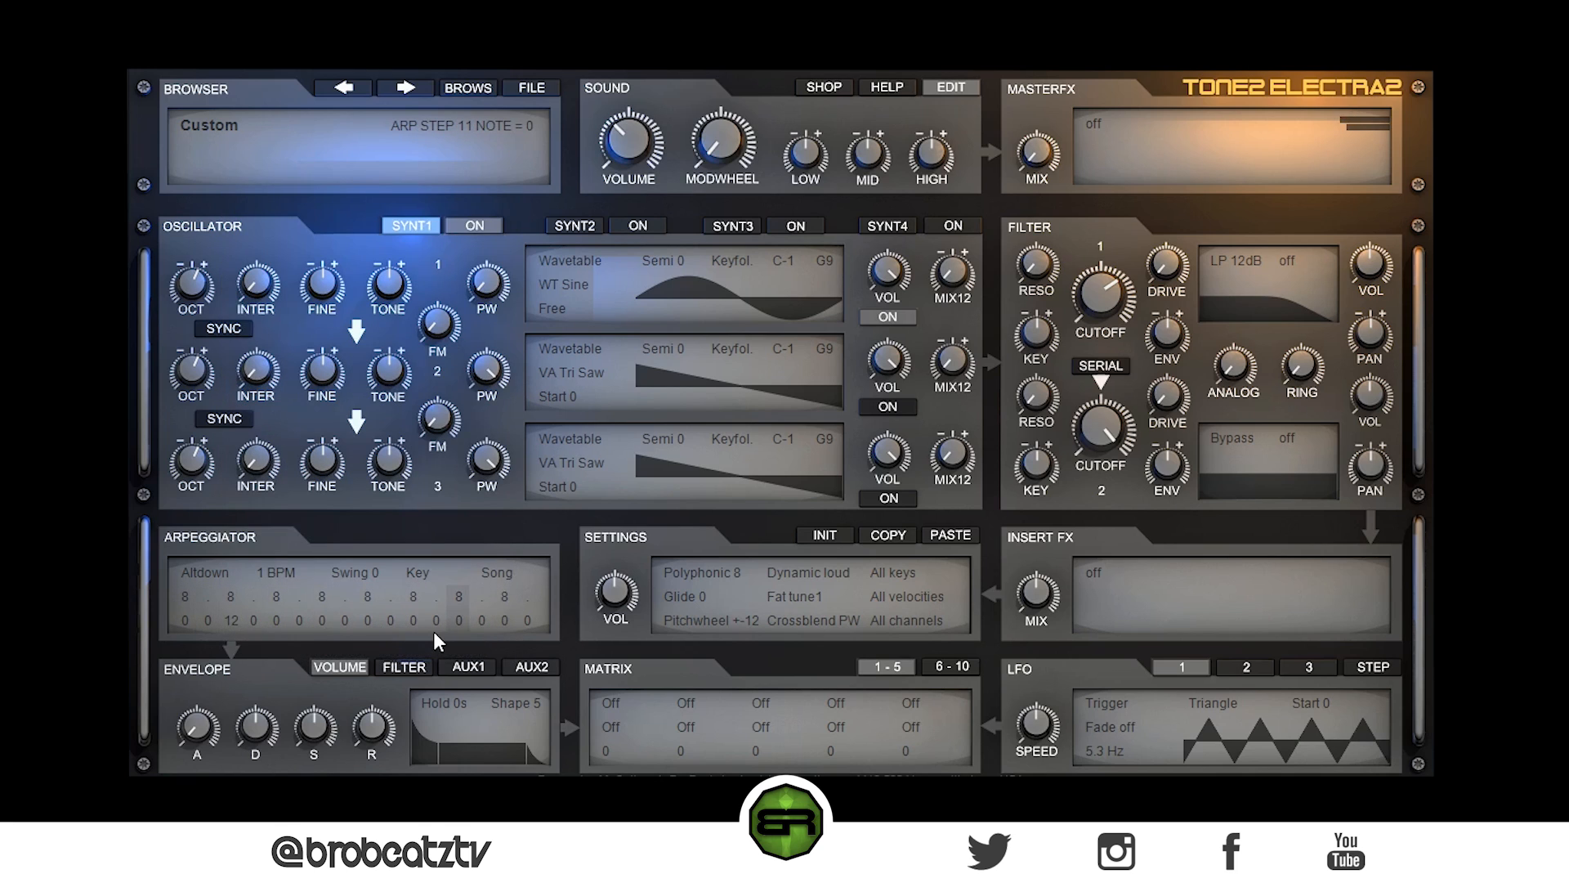
{"action": "left_click", "coordinate": [375, 619]}
{"action": "left_click", "coordinate": [404, 577]}
{"action": "left_click", "coordinate": [371, 626]}
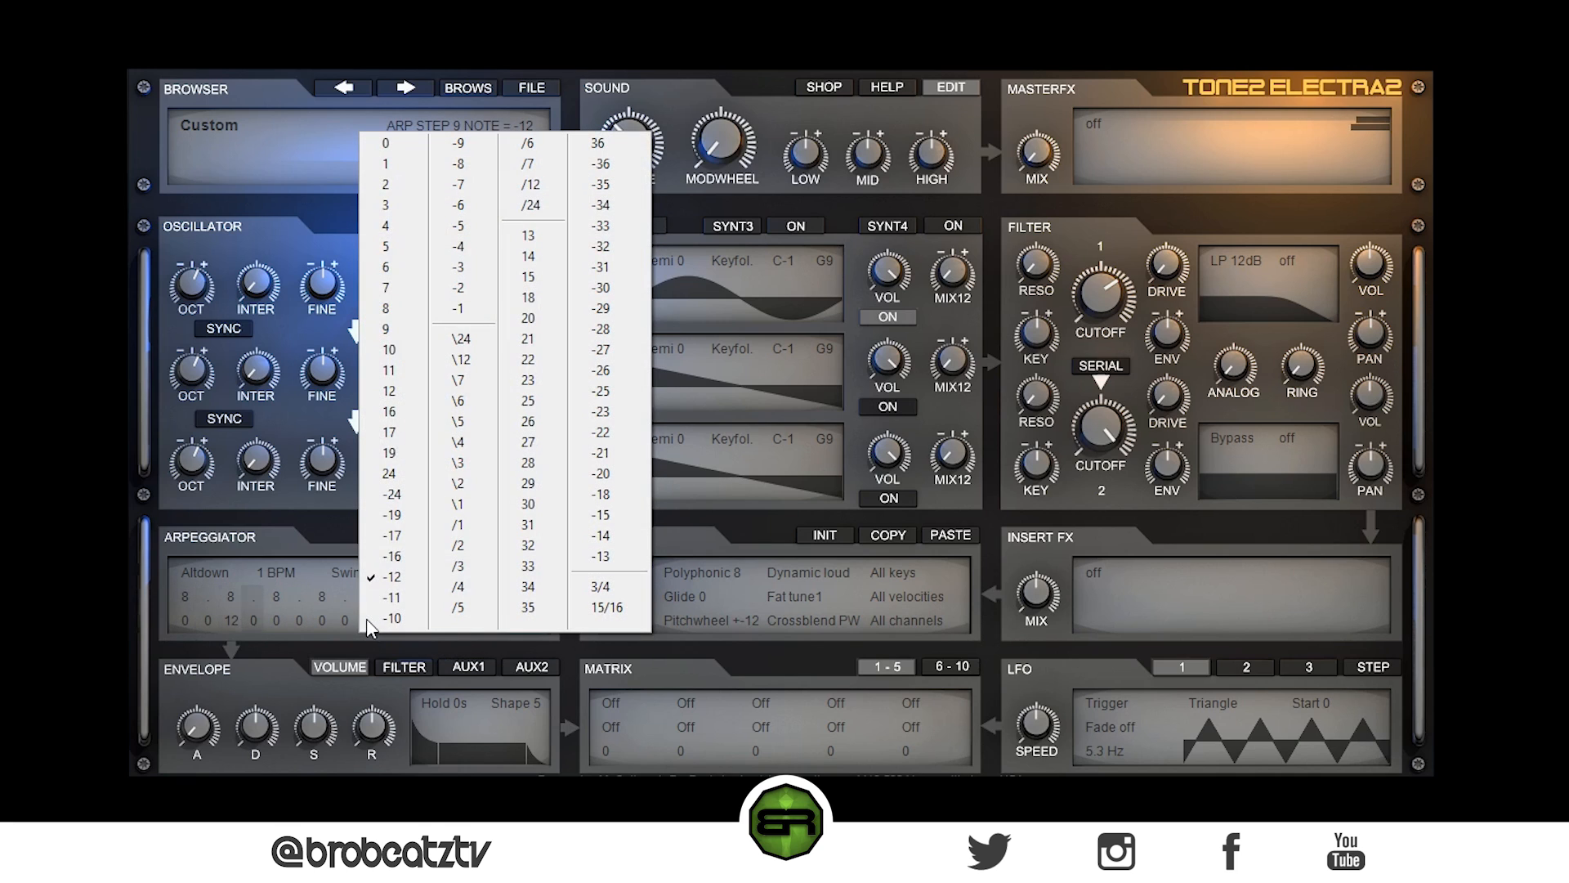
{"action": "left_click", "coordinate": [388, 143]}
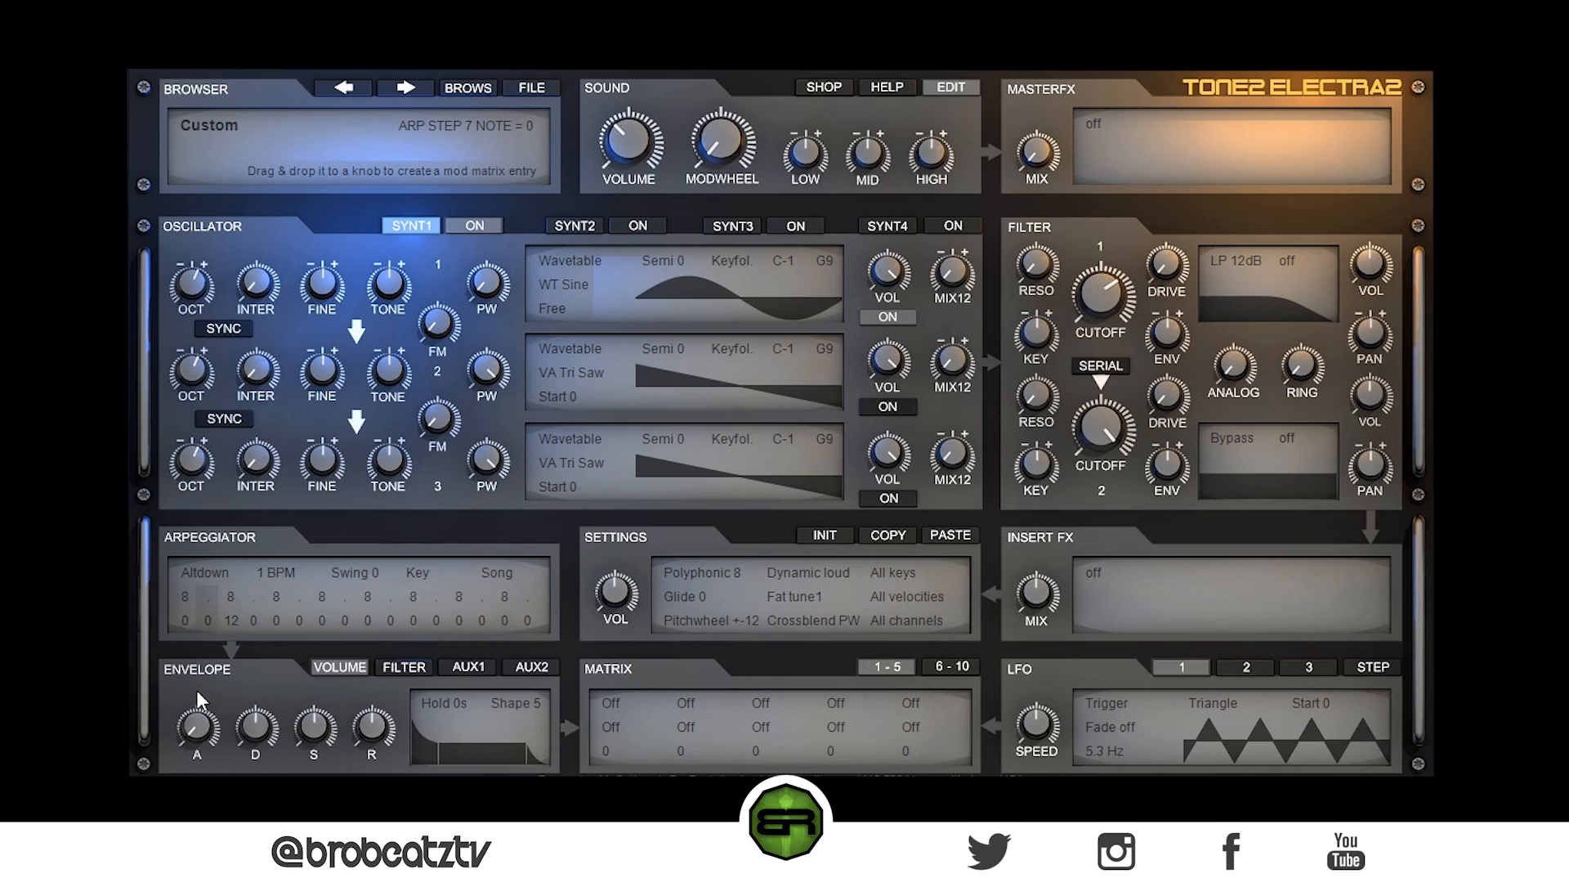
- Adjust the volume envelope's attack, lower its sustain and set its decay to 1.3 sec
{"action": "mouse_move", "coordinate": [197, 730]}
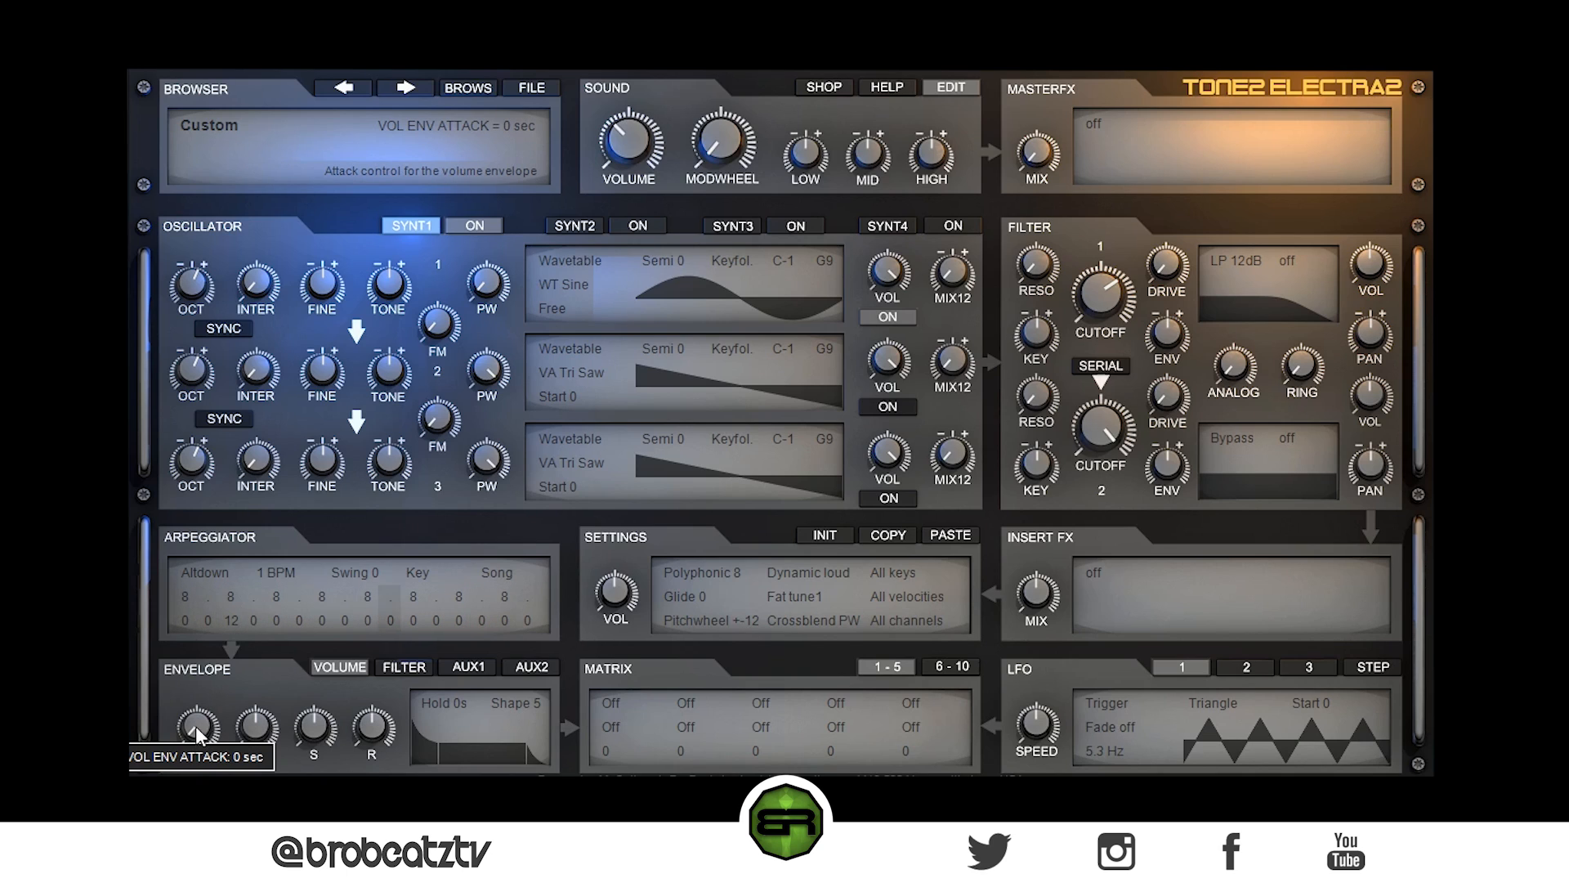
{"action": "left_click_drag", "start_coordinate": [197, 727], "coordinate": [237, 757]}
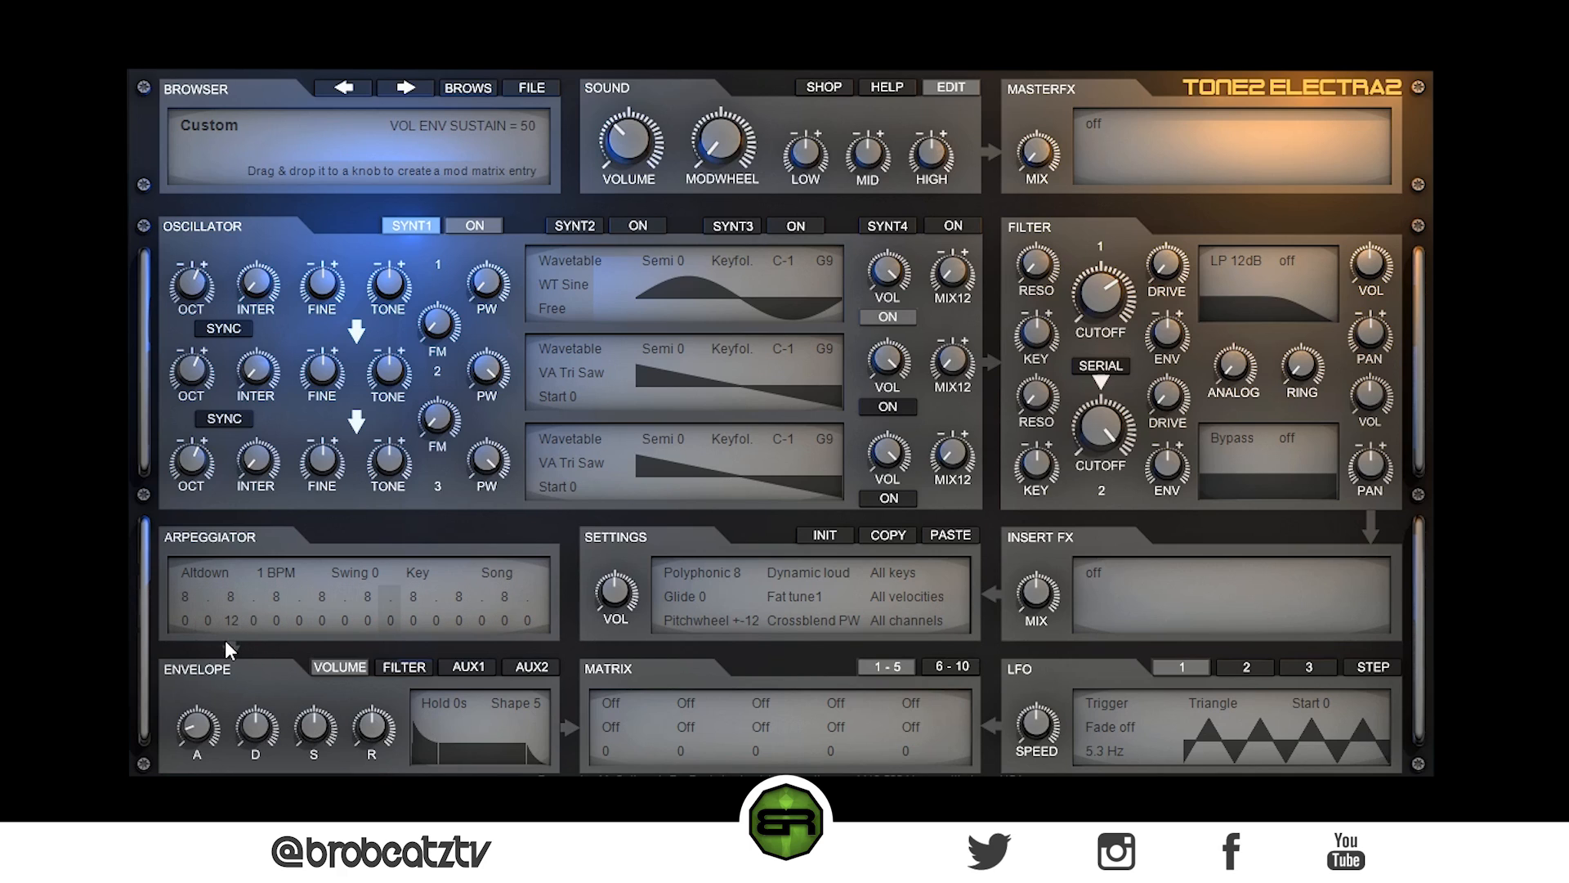
{"action": "left_click_drag", "start_coordinate": [315, 723], "coordinate": [319, 805]}
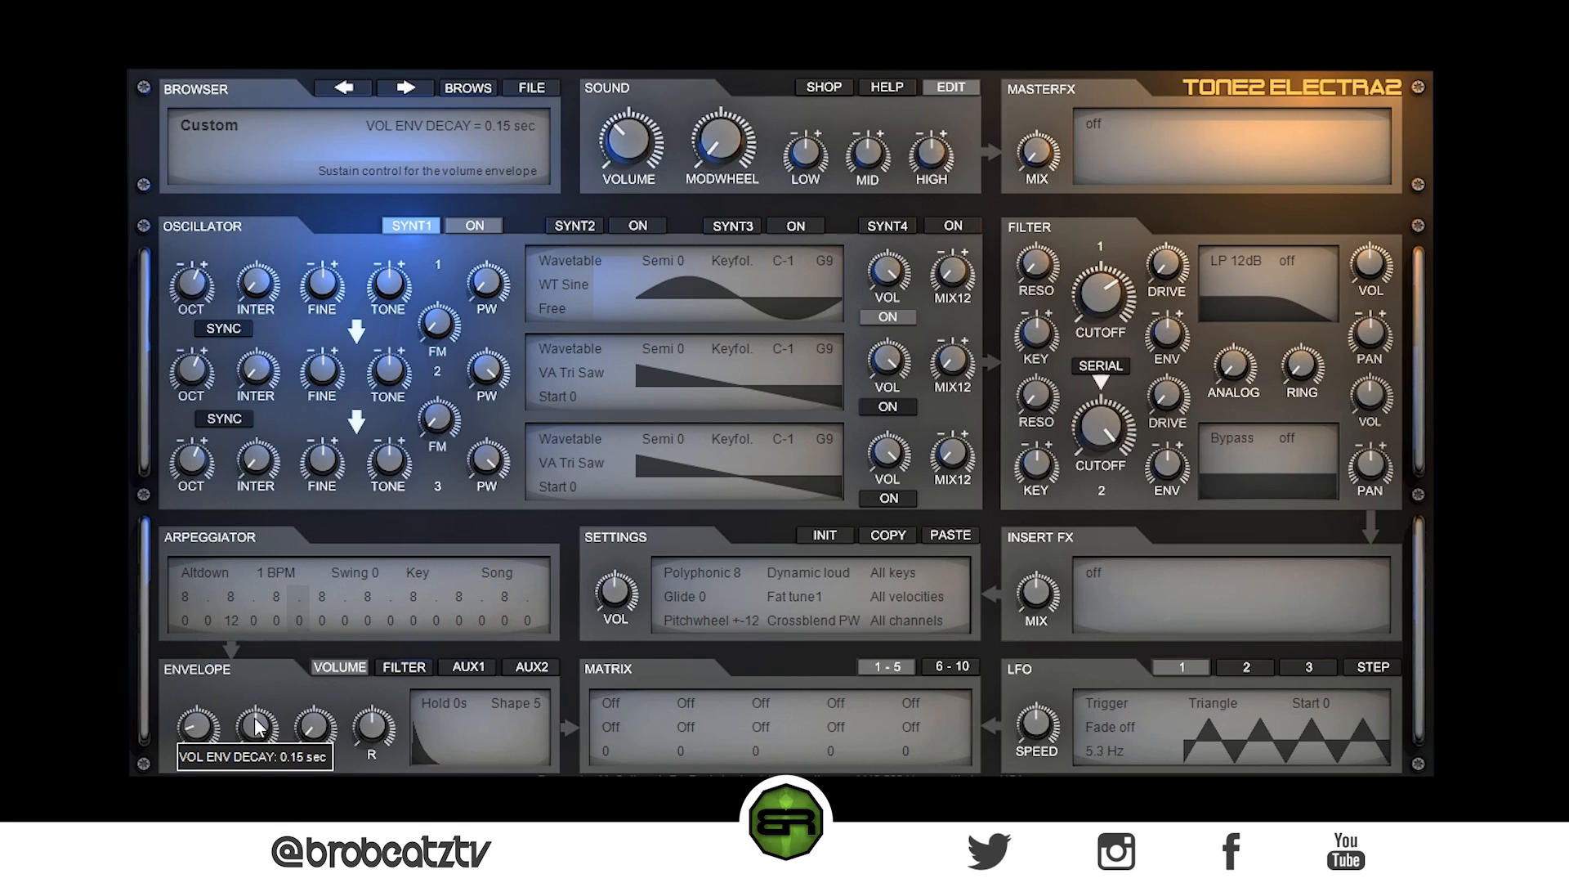
{"action": "left_click_drag", "start_coordinate": [253, 717], "coordinate": [268, 675]}
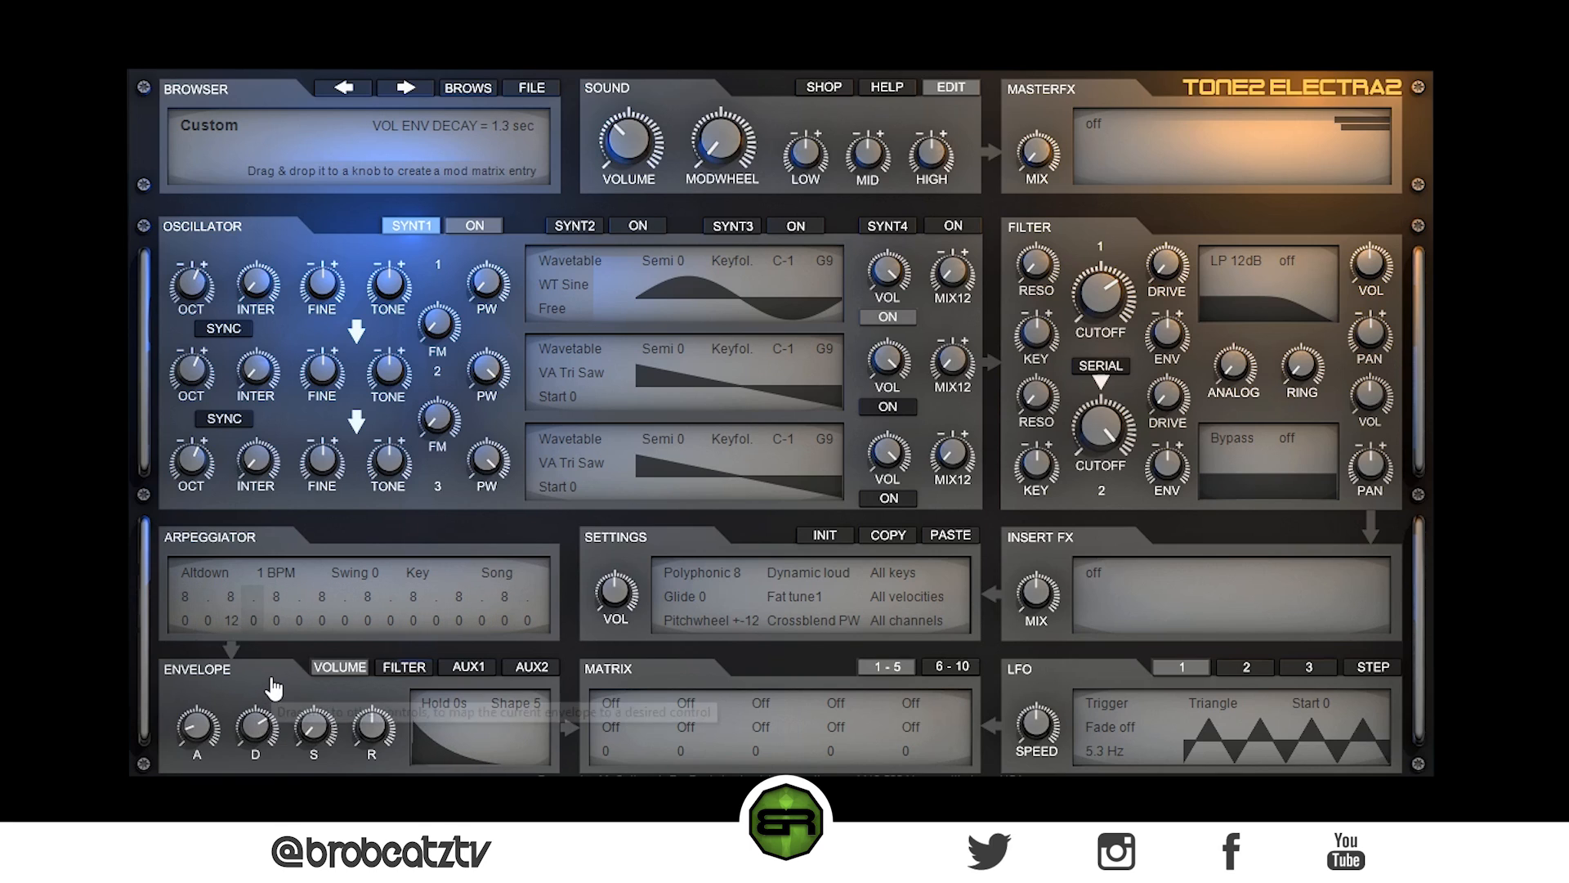
- Set the velocities of arpeggiator steps 3, 5, 7 and 11 to "."
{"action": "left_click", "coordinate": [229, 600]}
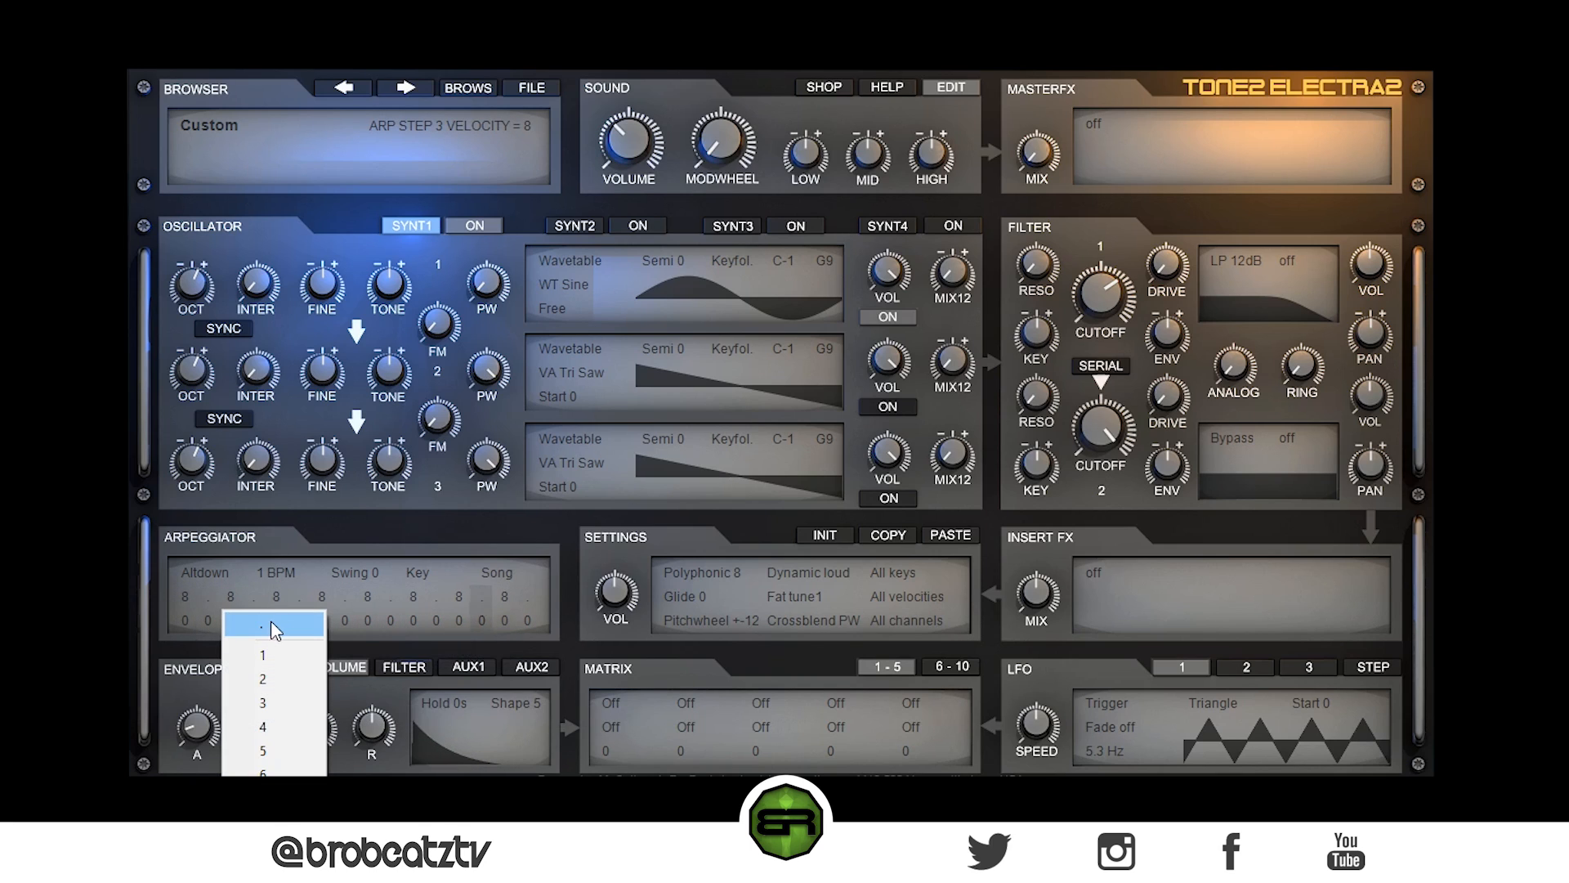
{"action": "left_click", "coordinate": [270, 621]}
{"action": "left_click", "coordinate": [325, 596]}
{"action": "left_click", "coordinate": [345, 615]}
{"action": "left_click", "coordinate": [407, 595]}
{"action": "left_click", "coordinate": [428, 619]}
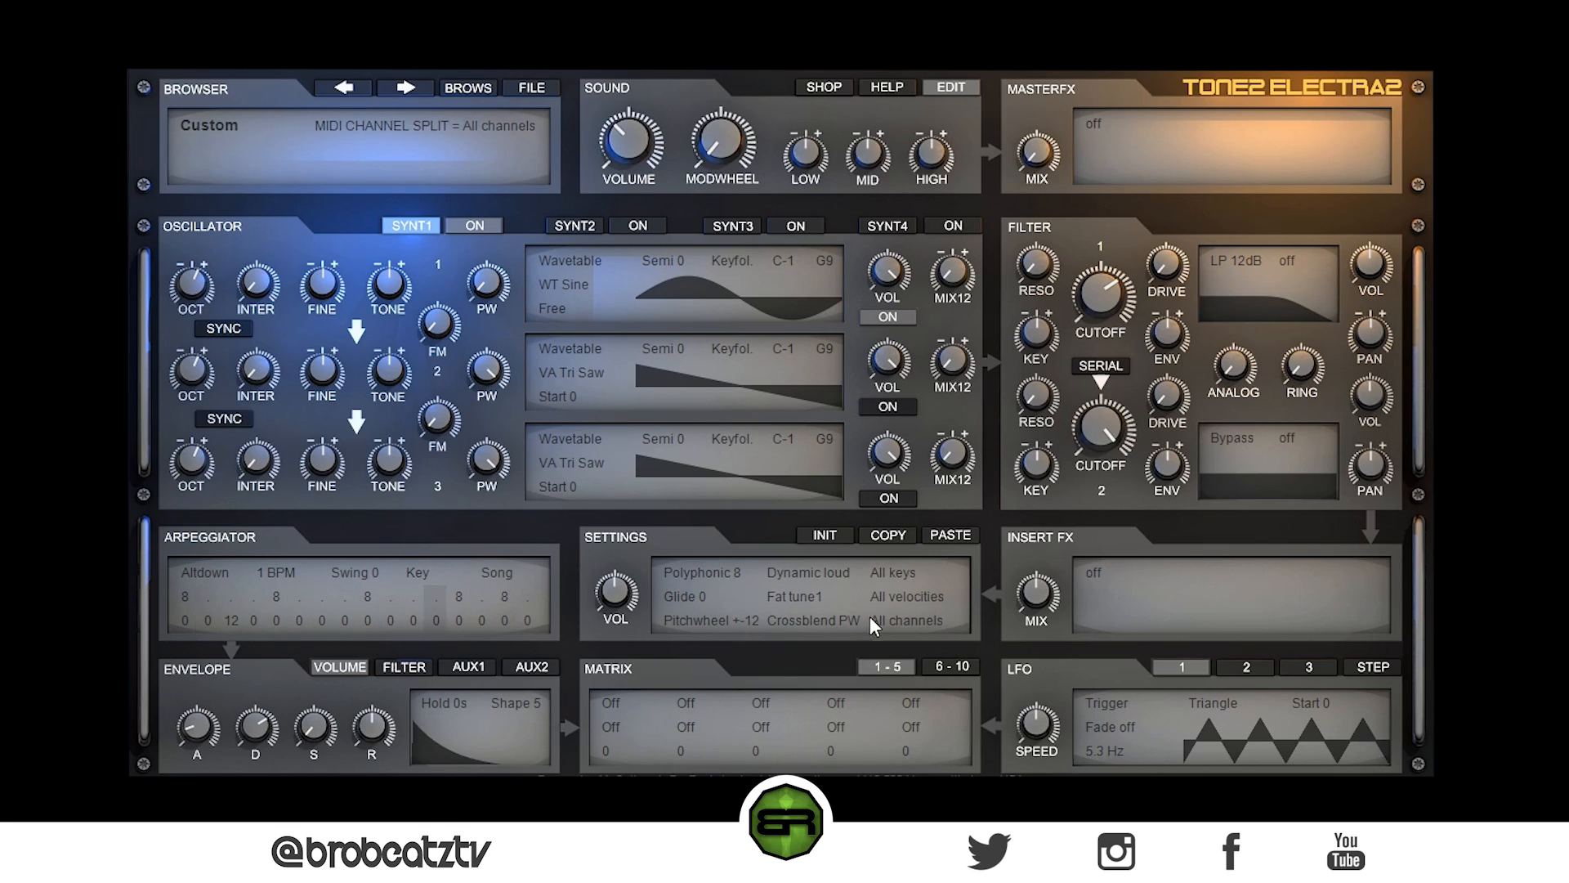
- Set the glide to 41 and choose Vibrato as the insert effect
{"action": "left_click_drag", "start_coordinate": [701, 609], "coordinate": [722, 532]}
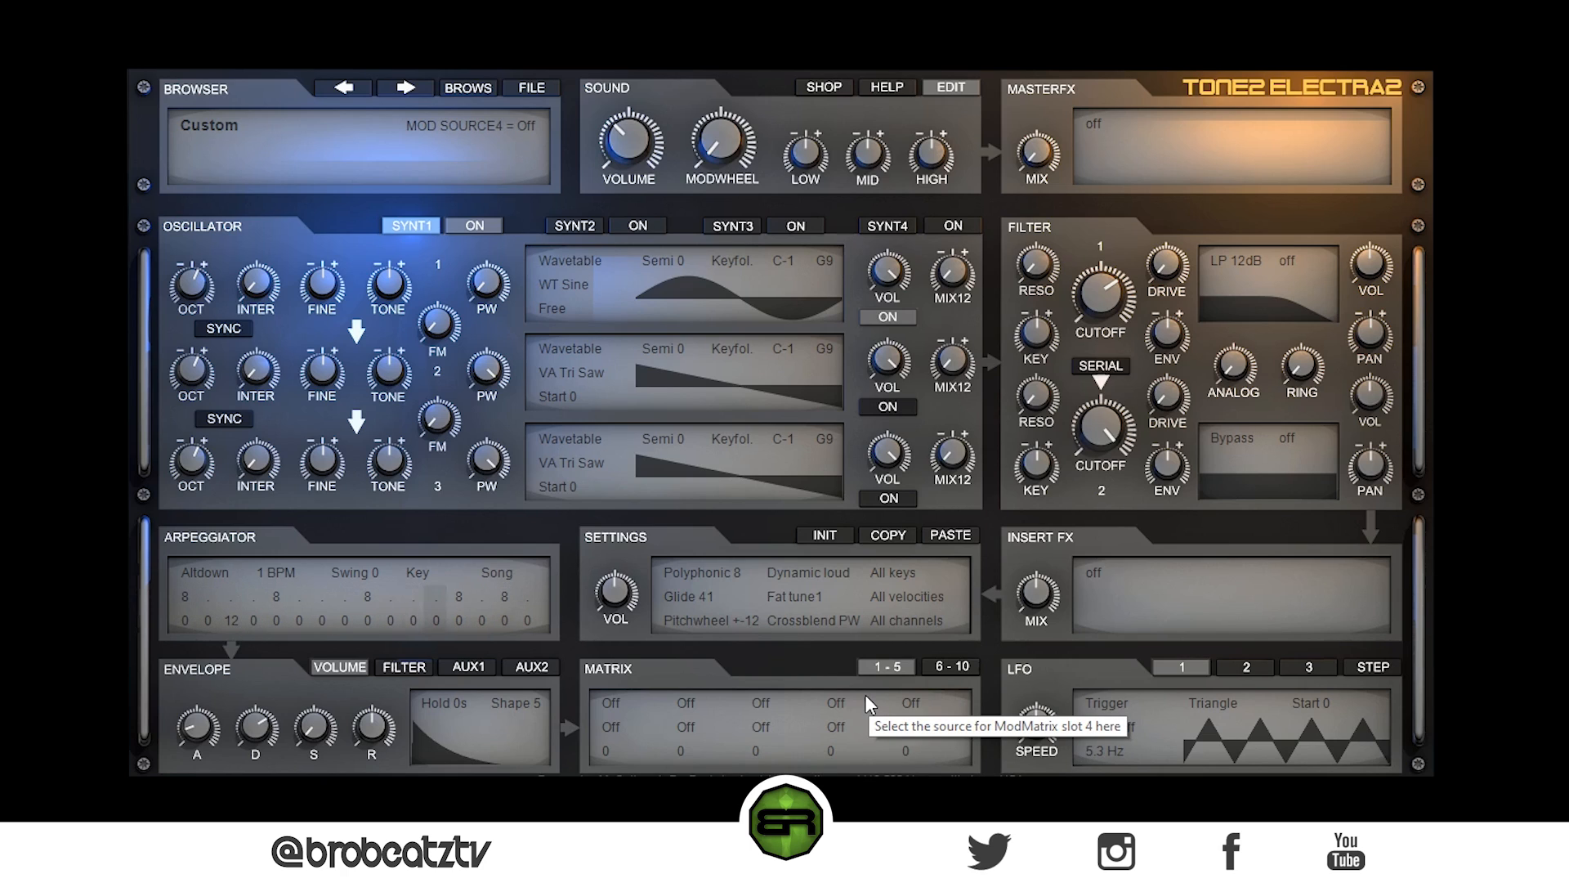
{"action": "left_click", "coordinate": [1098, 570]}
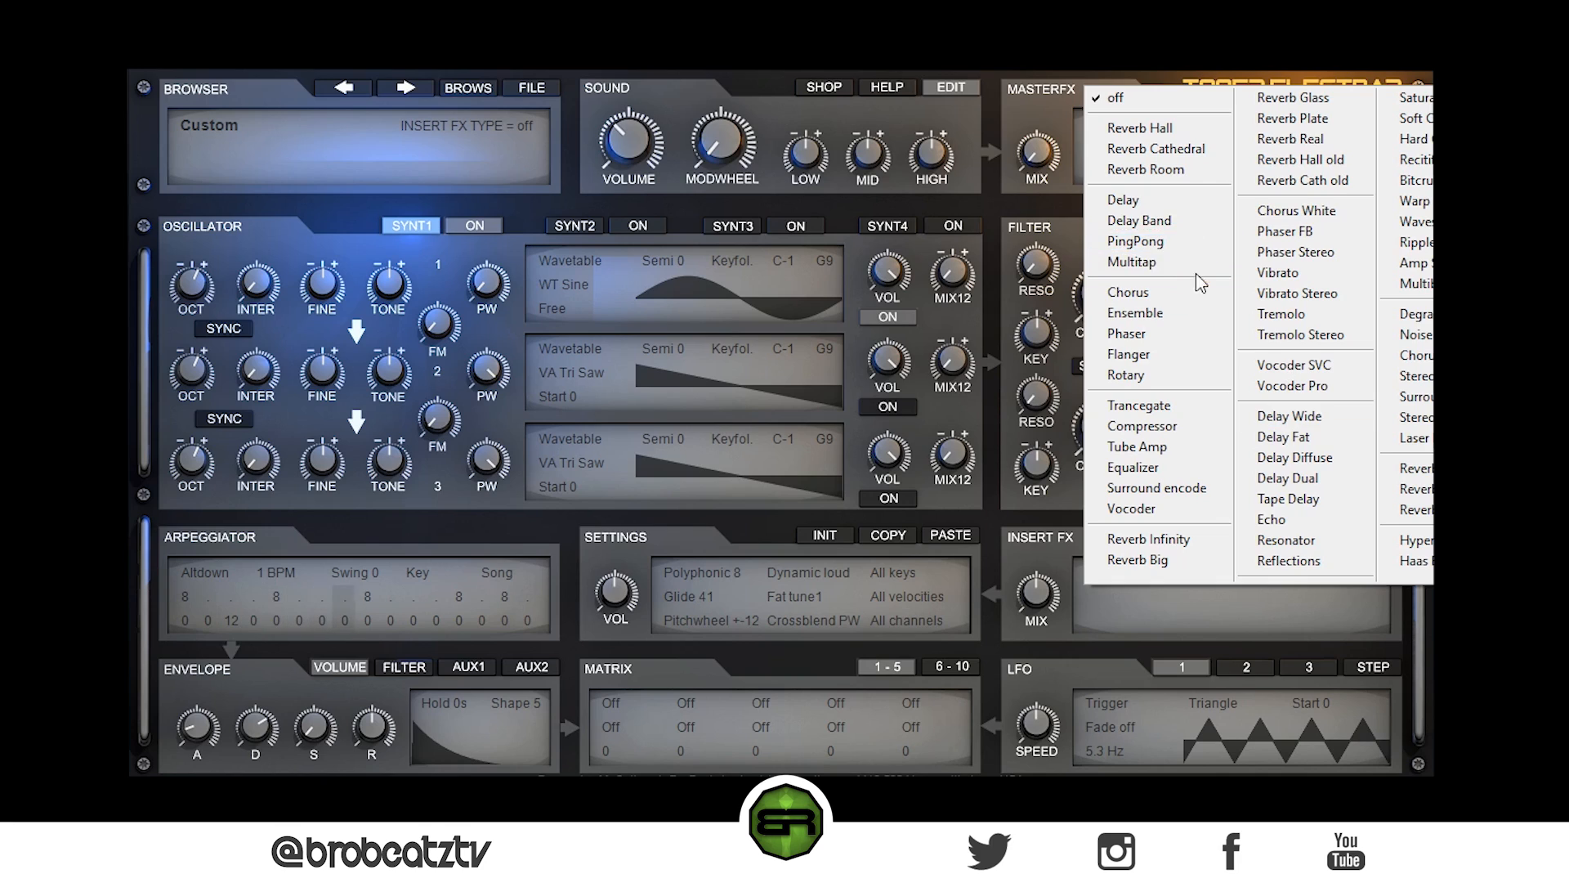
{"action": "left_click", "coordinate": [1299, 273]}
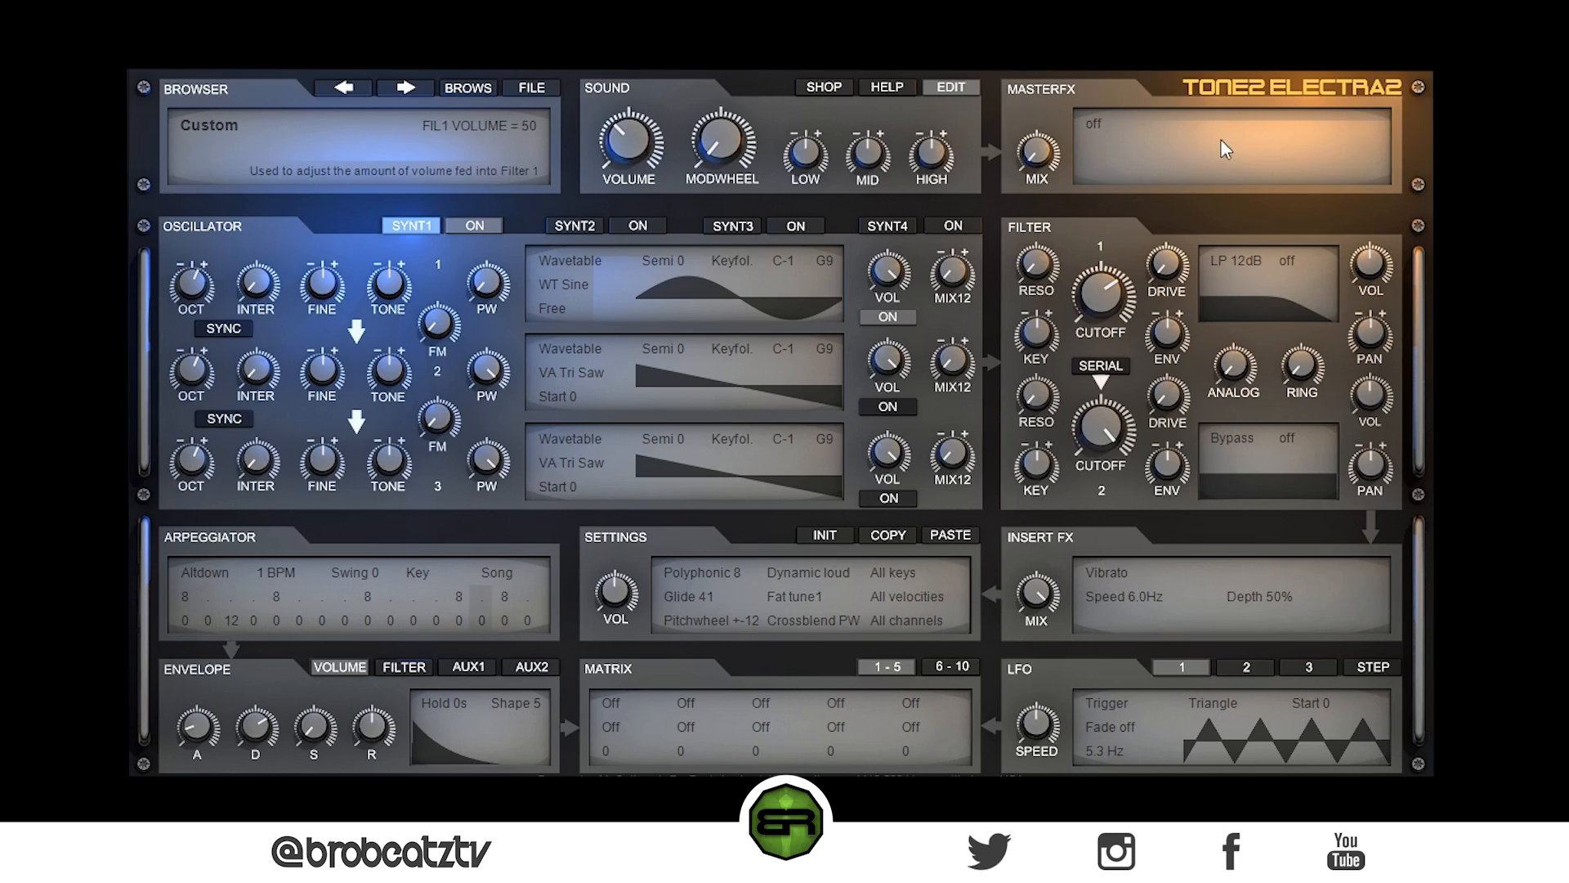
- Choose Reverb Real as the master effect and adjust its mix amount
{"action": "left_click", "coordinate": [1098, 117]}
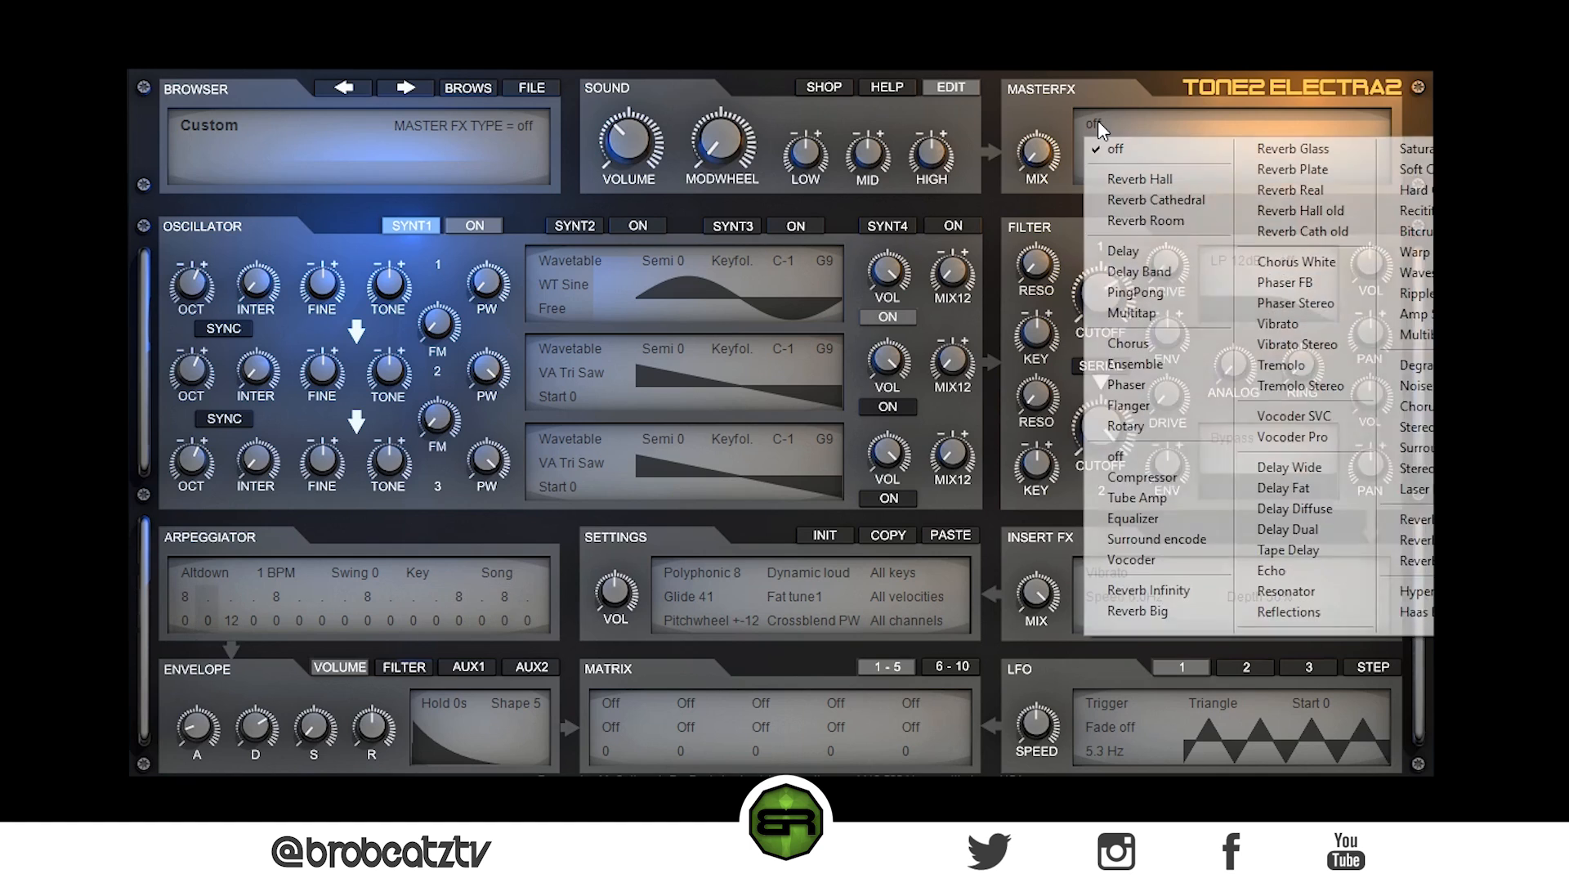
{"action": "left_click", "coordinate": [1294, 192]}
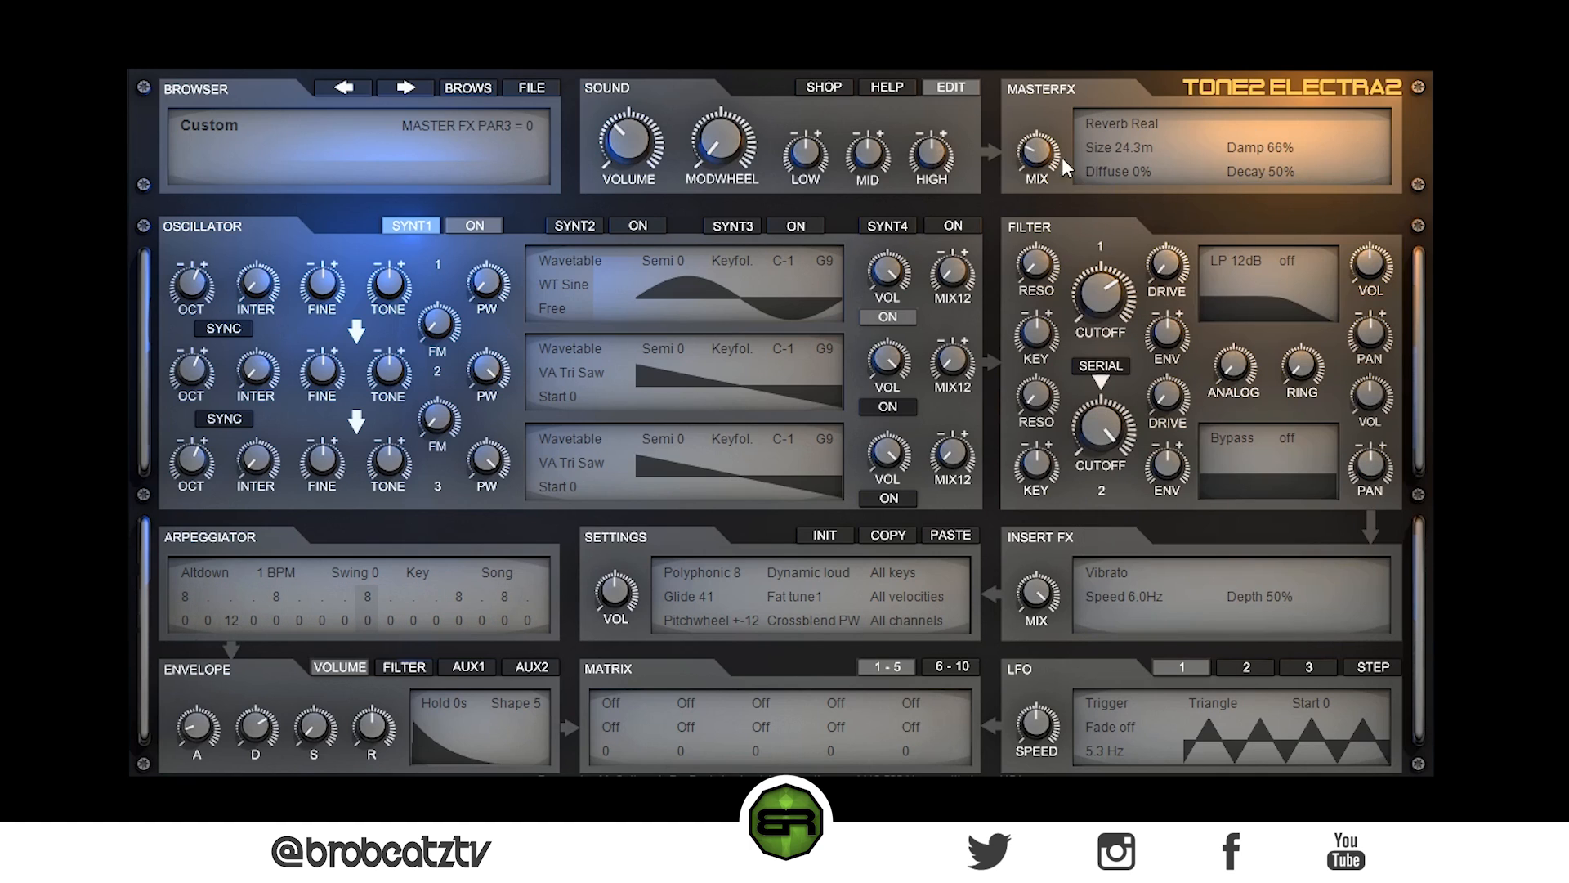
{"action": "mouse_move", "coordinate": [1028, 146]}
{"action": "left_click_drag", "start_coordinate": [1029, 153], "coordinate": [1044, 162]}
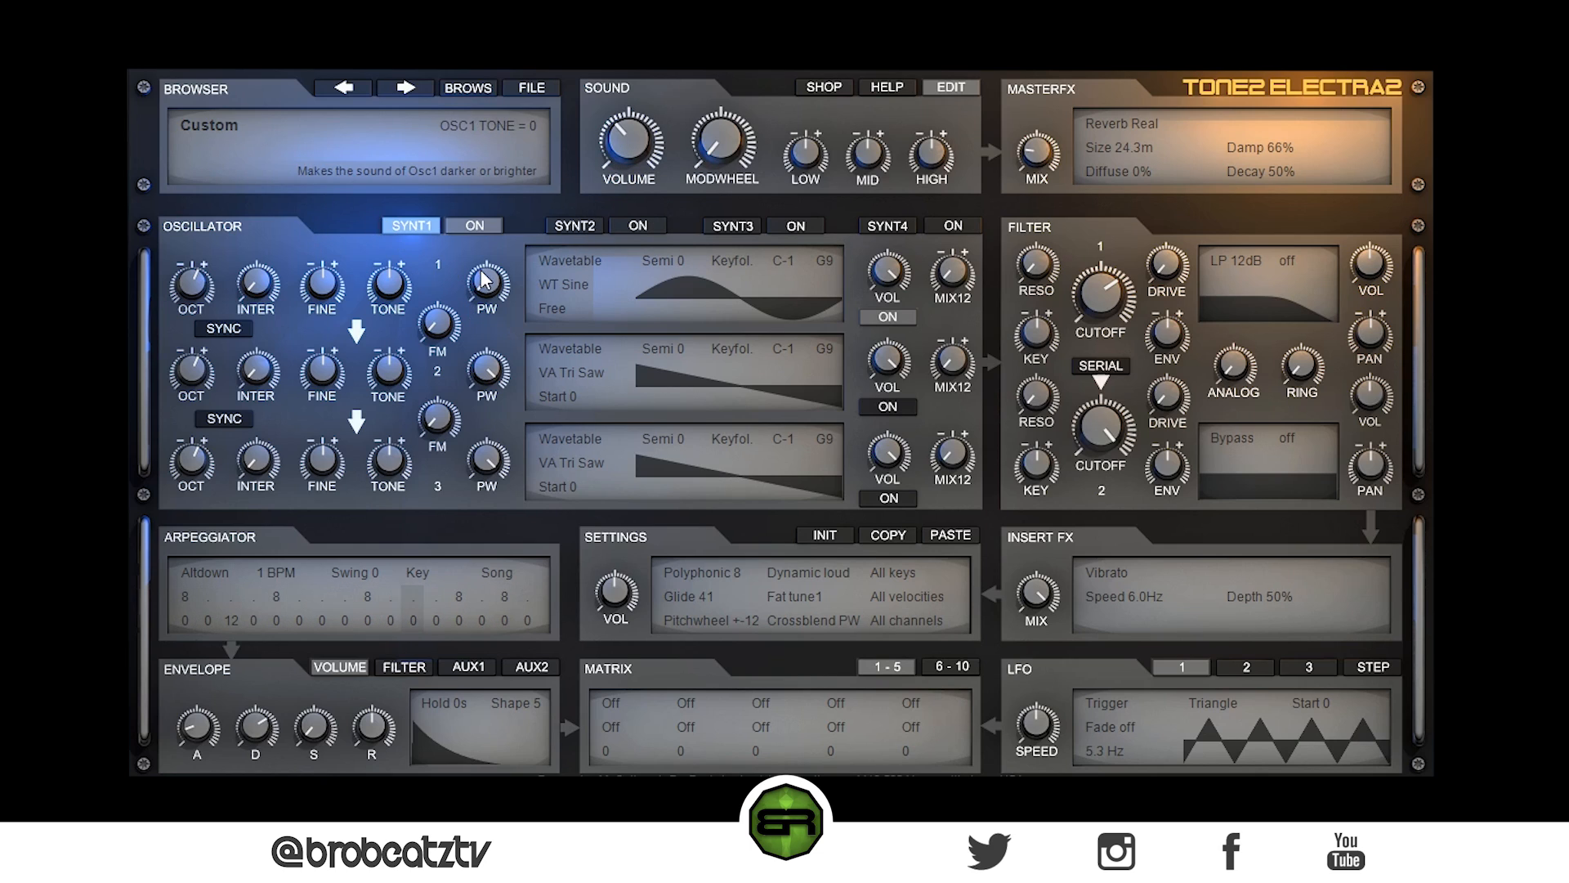
- On synth layer 2, set oscillator 1's waveform to PD Sine Saw and adjust its pulse width and octave
{"action": "left_click", "coordinate": [597, 227]}
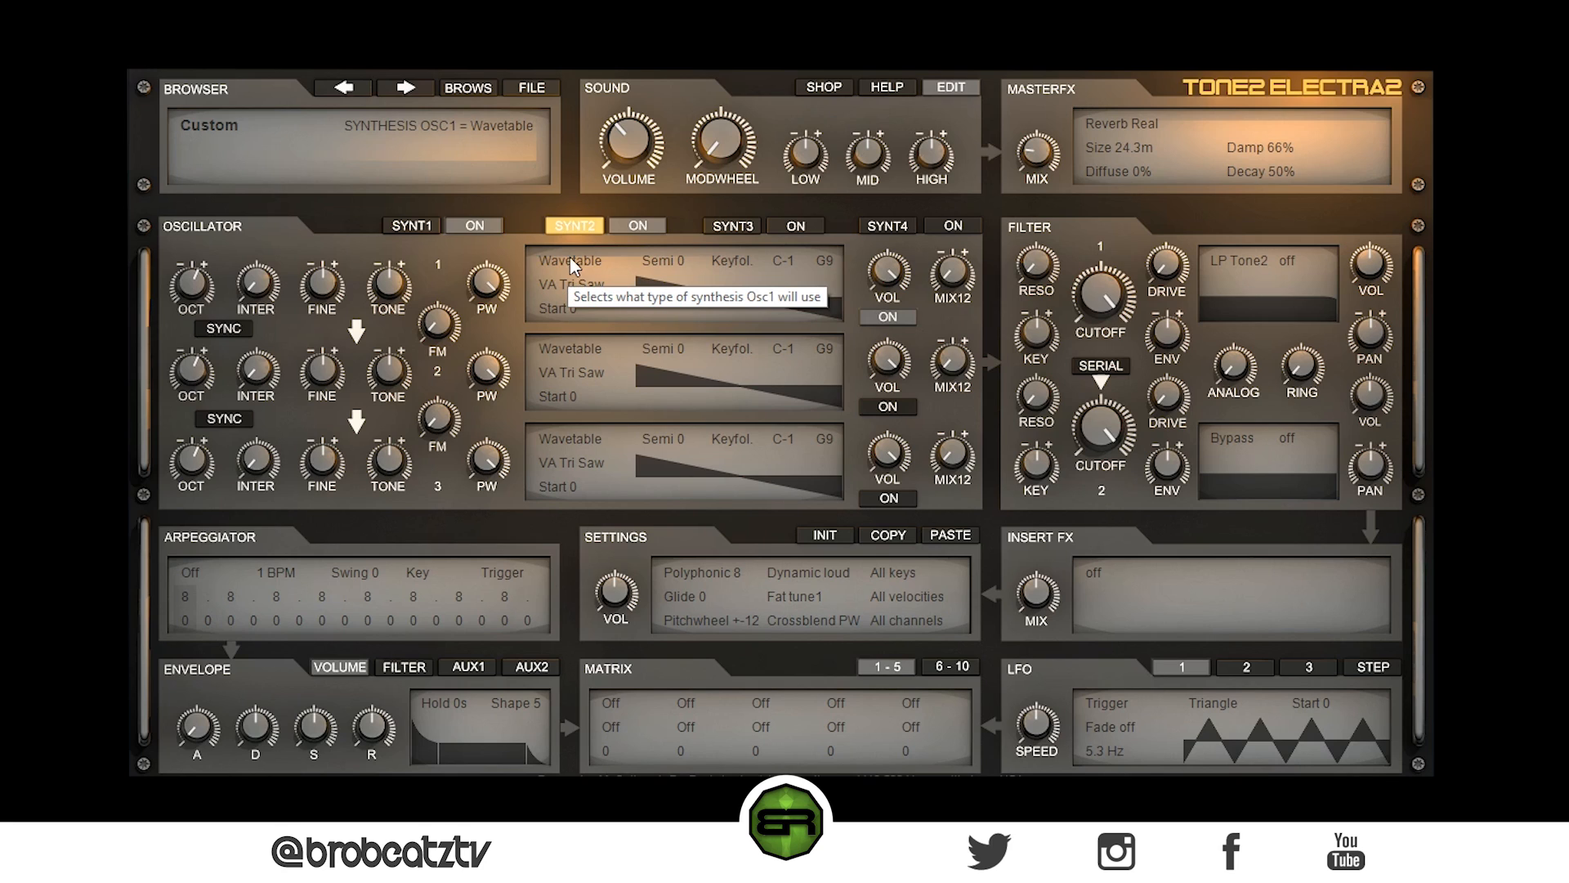
{"action": "left_click", "coordinate": [570, 285]}
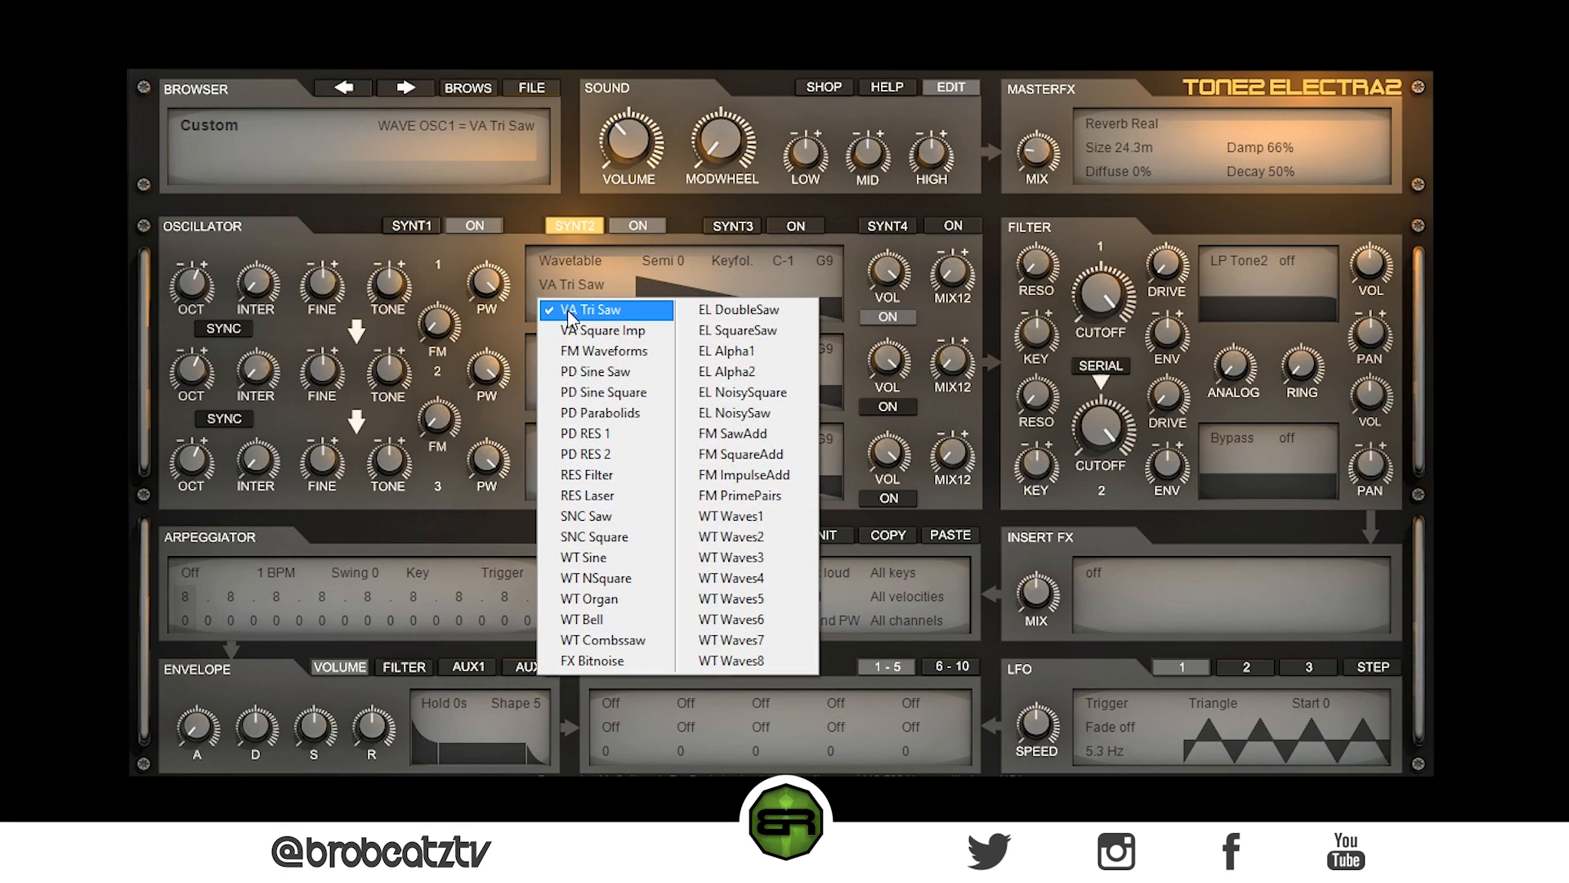
{"action": "left_click", "coordinate": [597, 376]}
{"action": "left_click_drag", "start_coordinate": [489, 285], "coordinate": [453, 654]}
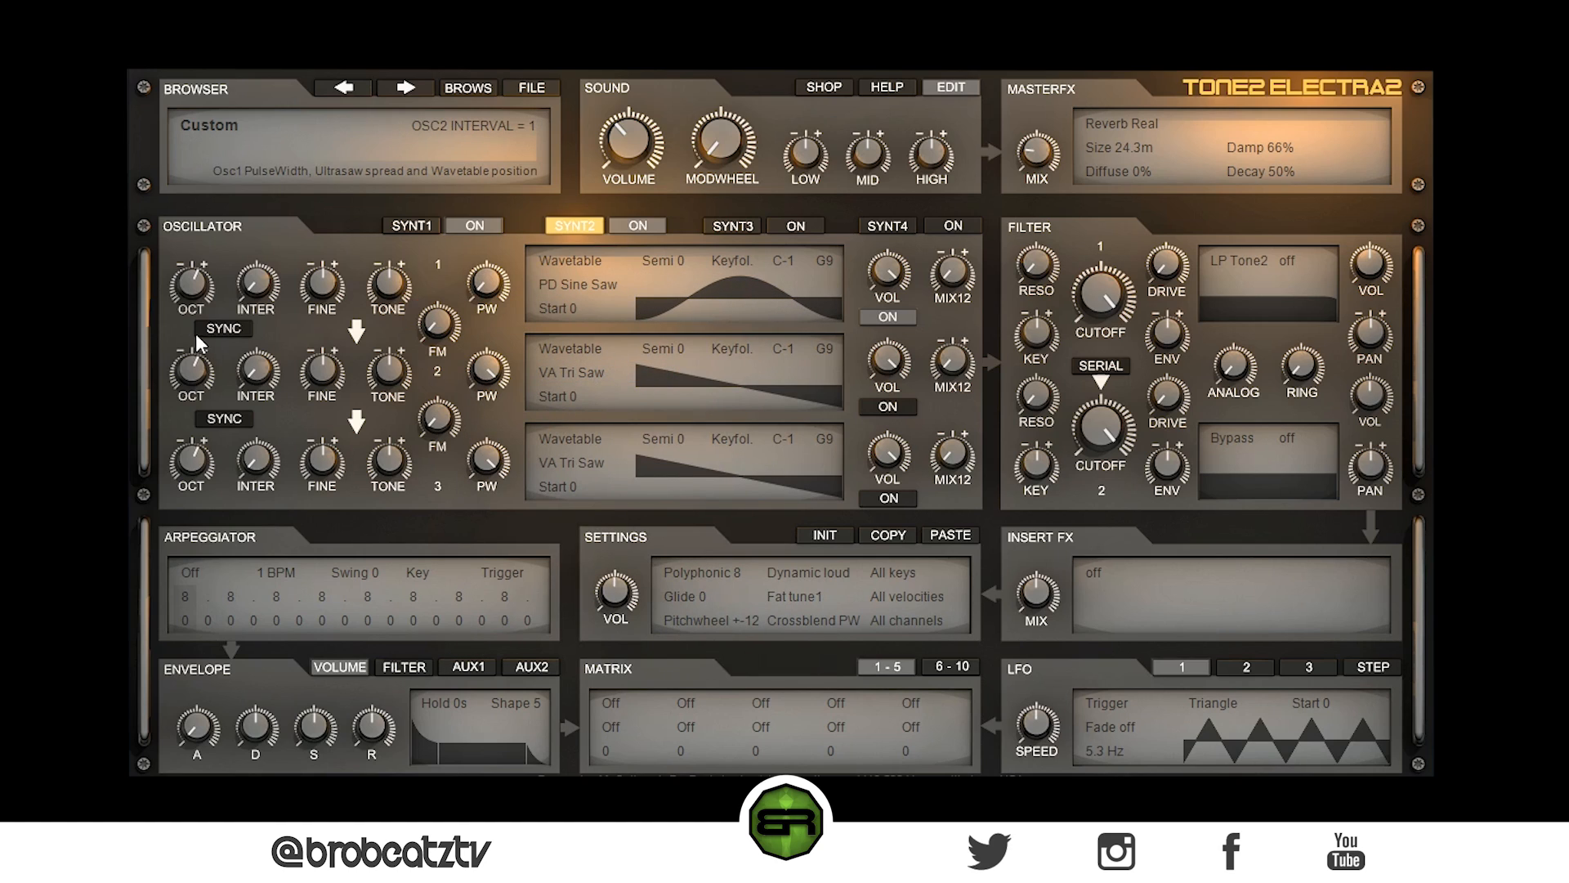
{"action": "mouse_move", "coordinate": [194, 282]}
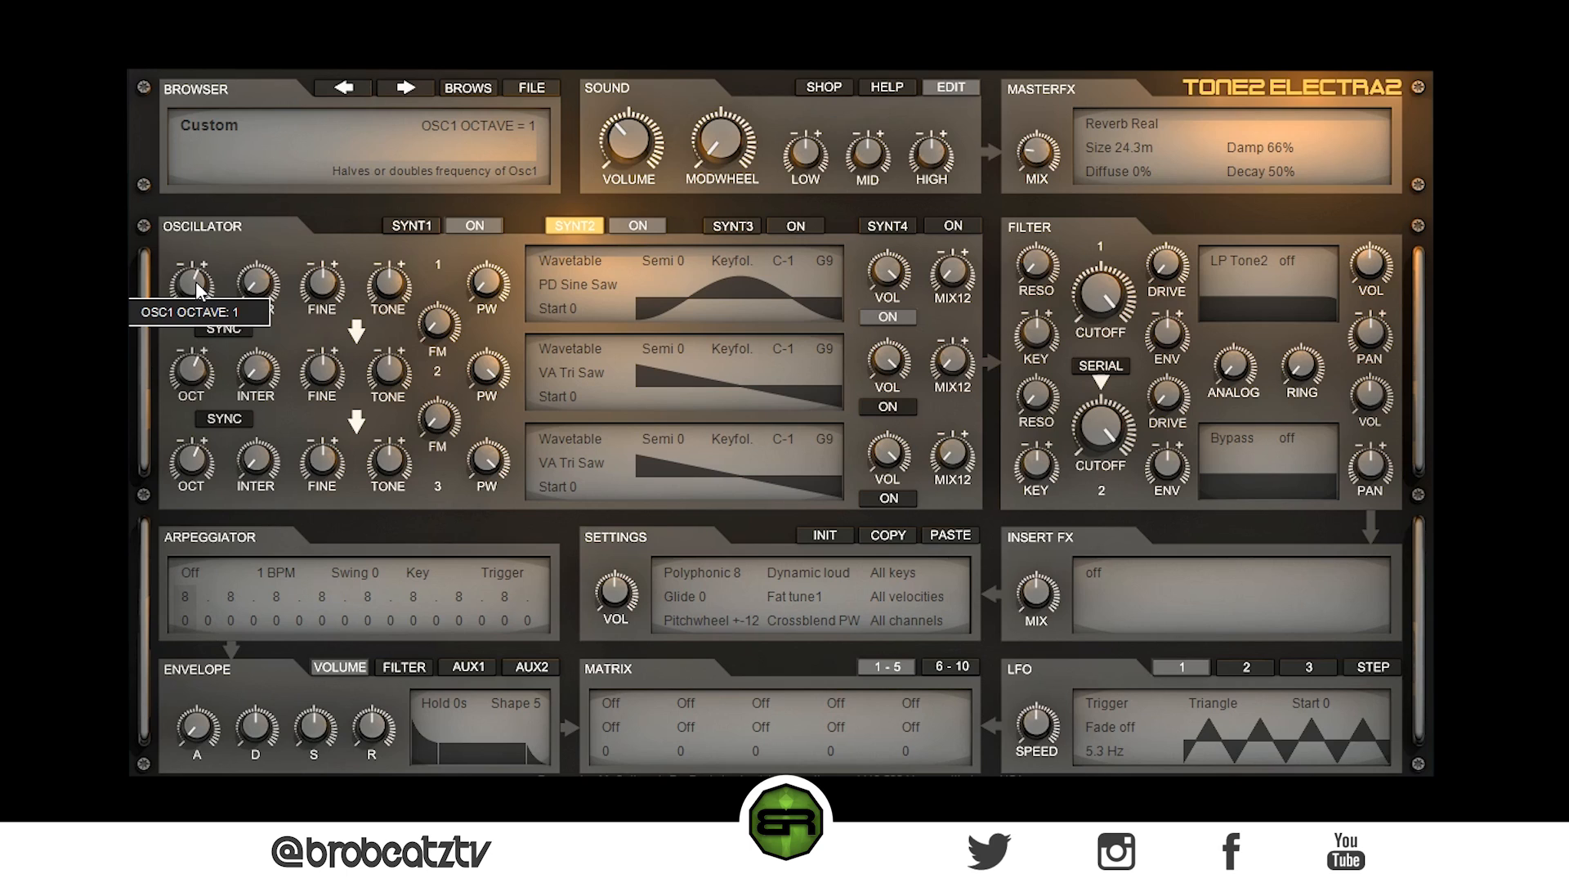
{"action": "left_click_drag", "start_coordinate": [194, 281], "coordinate": [208, 380]}
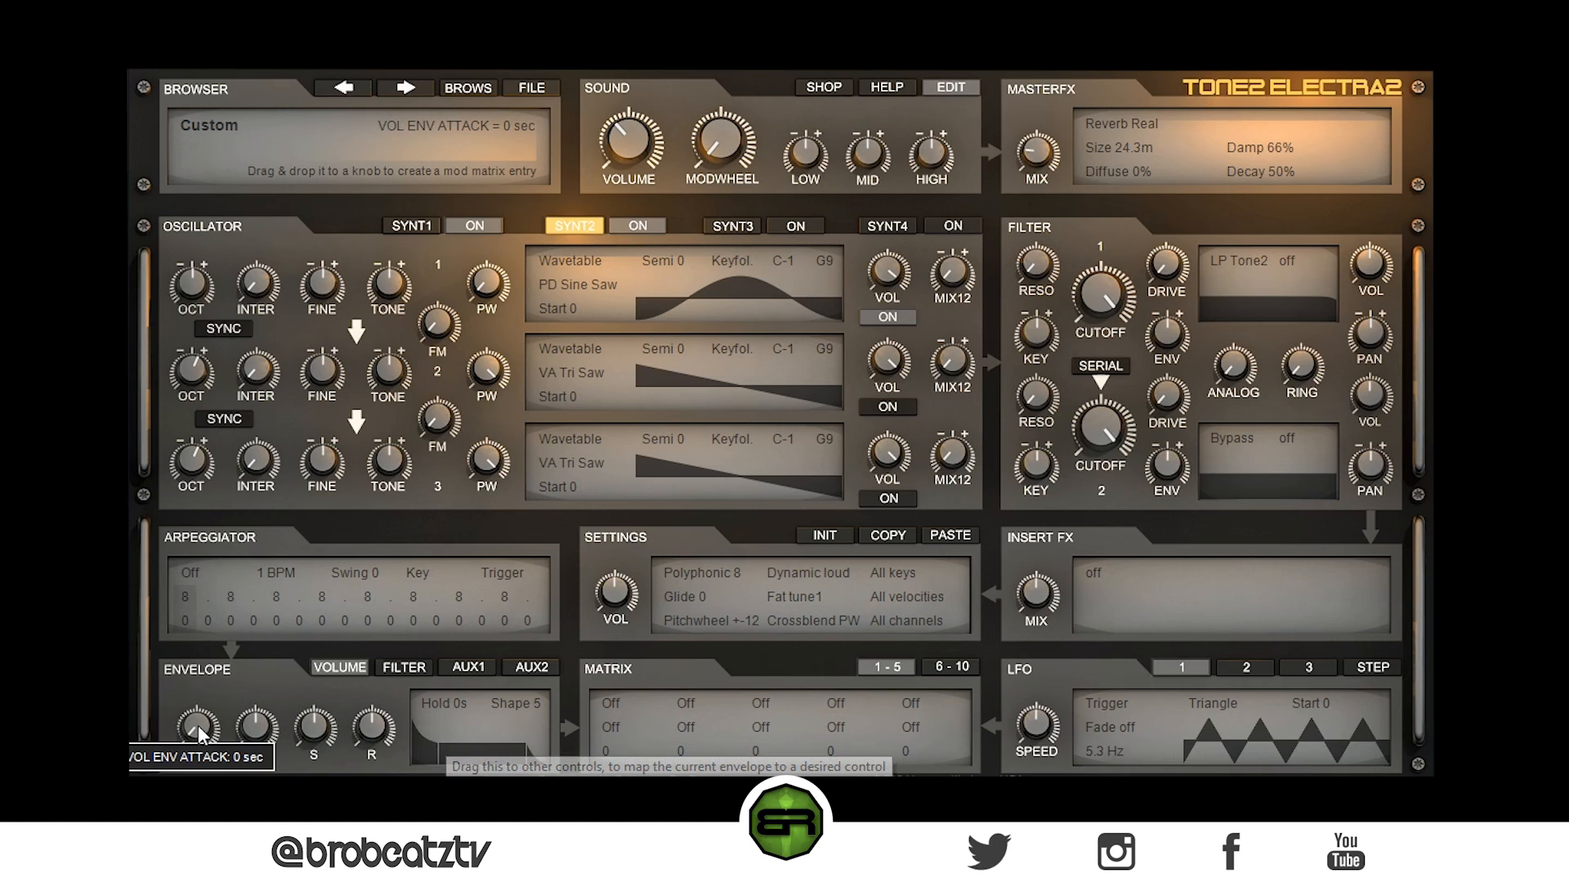
- Adjust synth layer 2's volume envelope attack slightly and lower the cutoff of filter 1
{"action": "left_click_drag", "start_coordinate": [198, 723], "coordinate": [198, 718]}
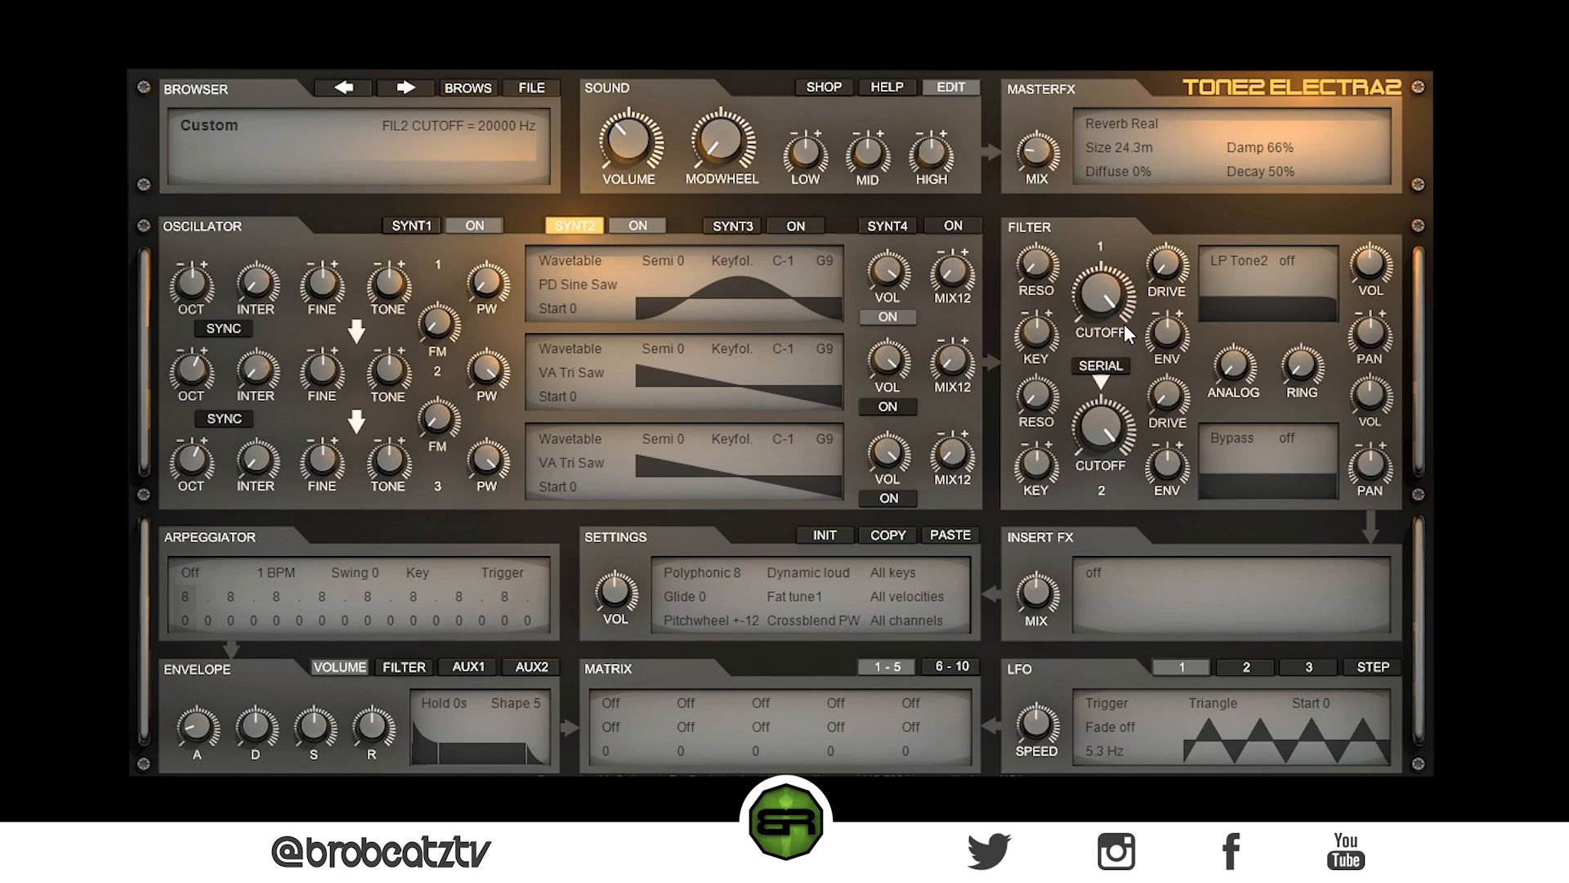
{"action": "left_click_drag", "start_coordinate": [1100, 277], "coordinate": [1088, 325]}
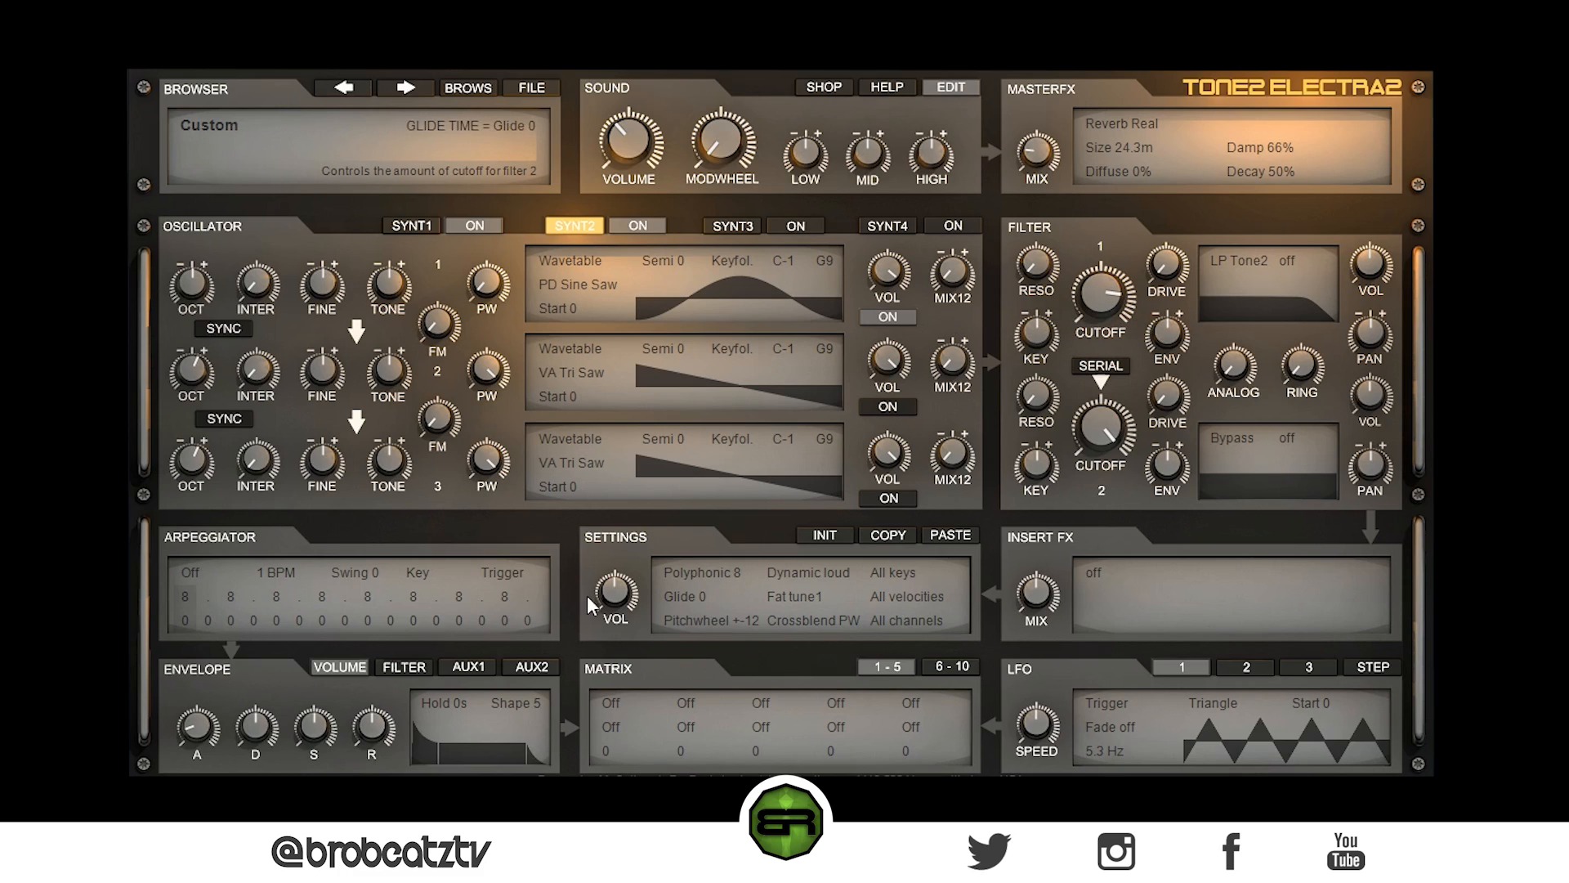
{"action": "left_click_drag", "start_coordinate": [1100, 294], "coordinate": [1111, 340]}
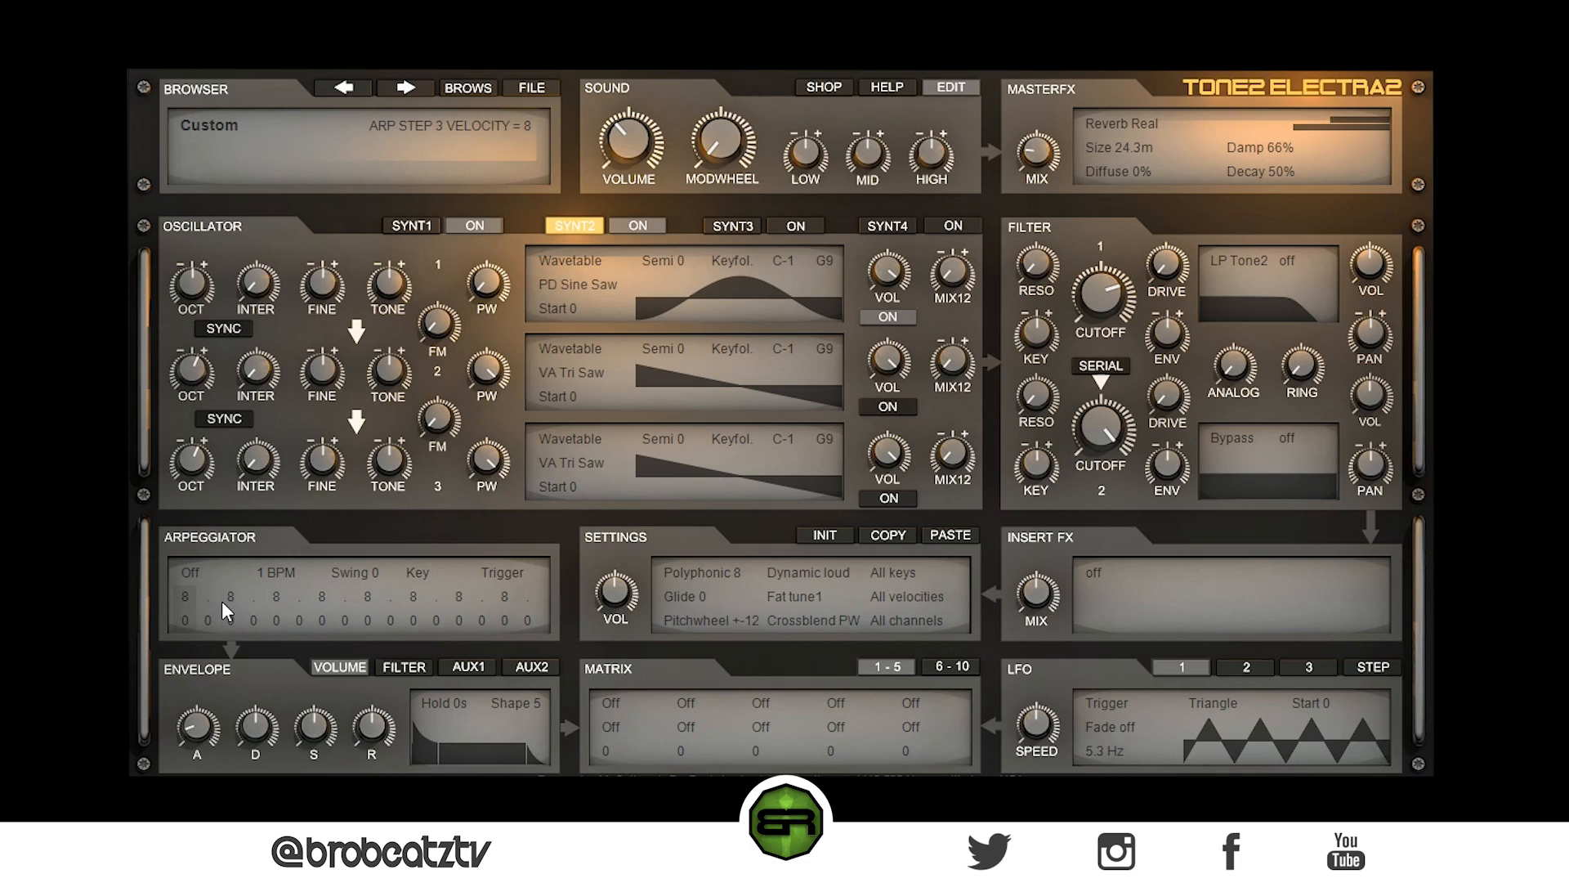
- Set the arpeggiator type to Altdown, its retrigger mode to Song and its tempo to 1/2 BPM
{"action": "left_click", "coordinate": [190, 577]}
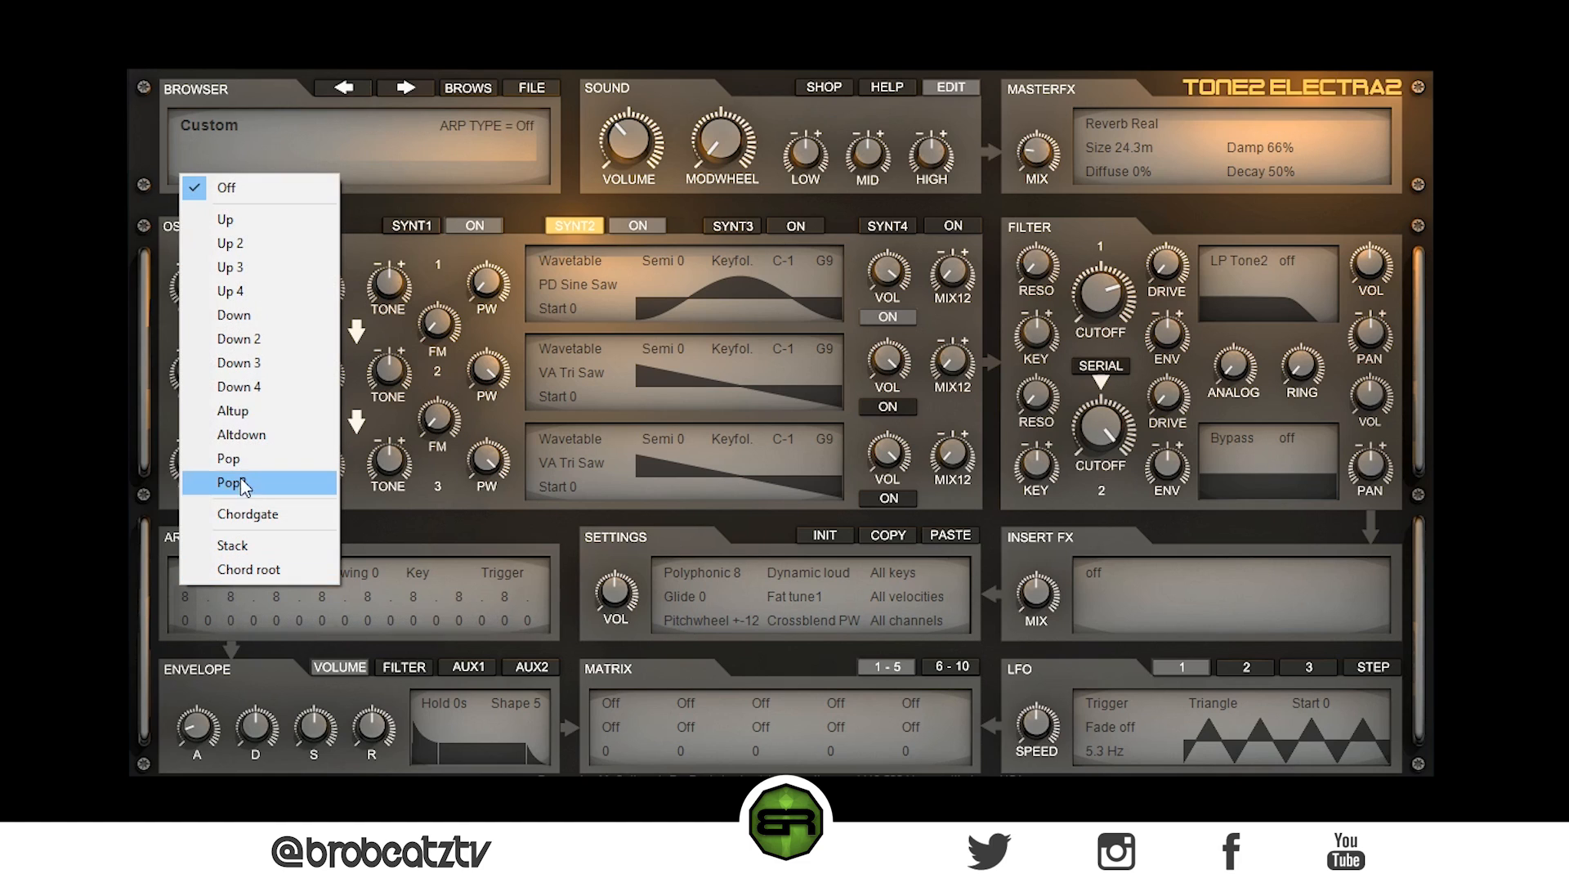
{"action": "left_click", "coordinate": [249, 435]}
{"action": "left_click", "coordinate": [514, 572]}
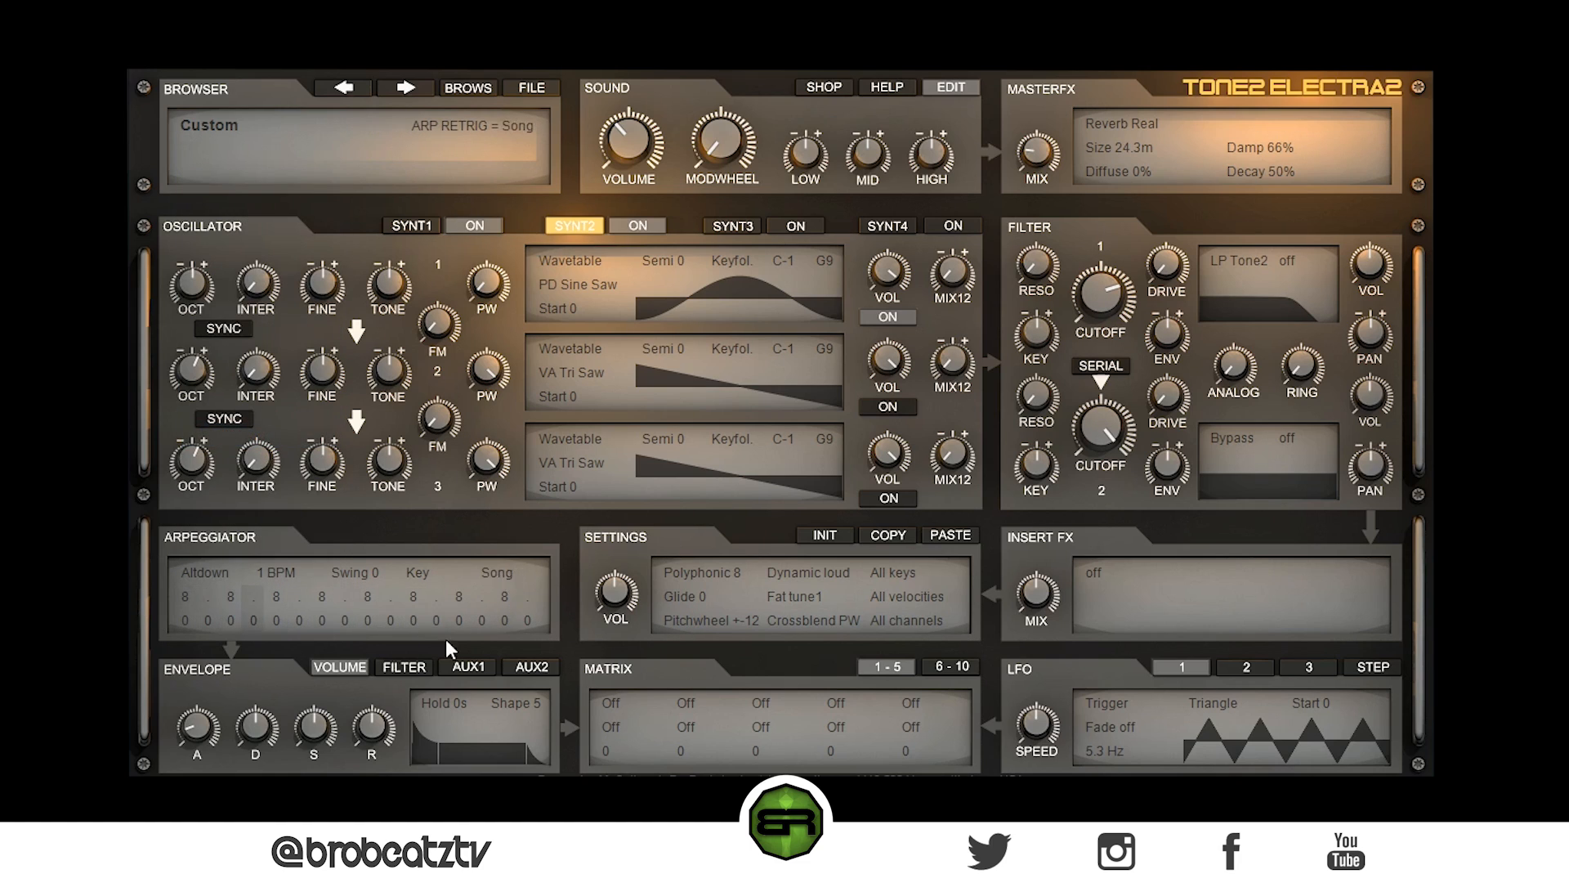
{"action": "left_click", "coordinate": [273, 576]}
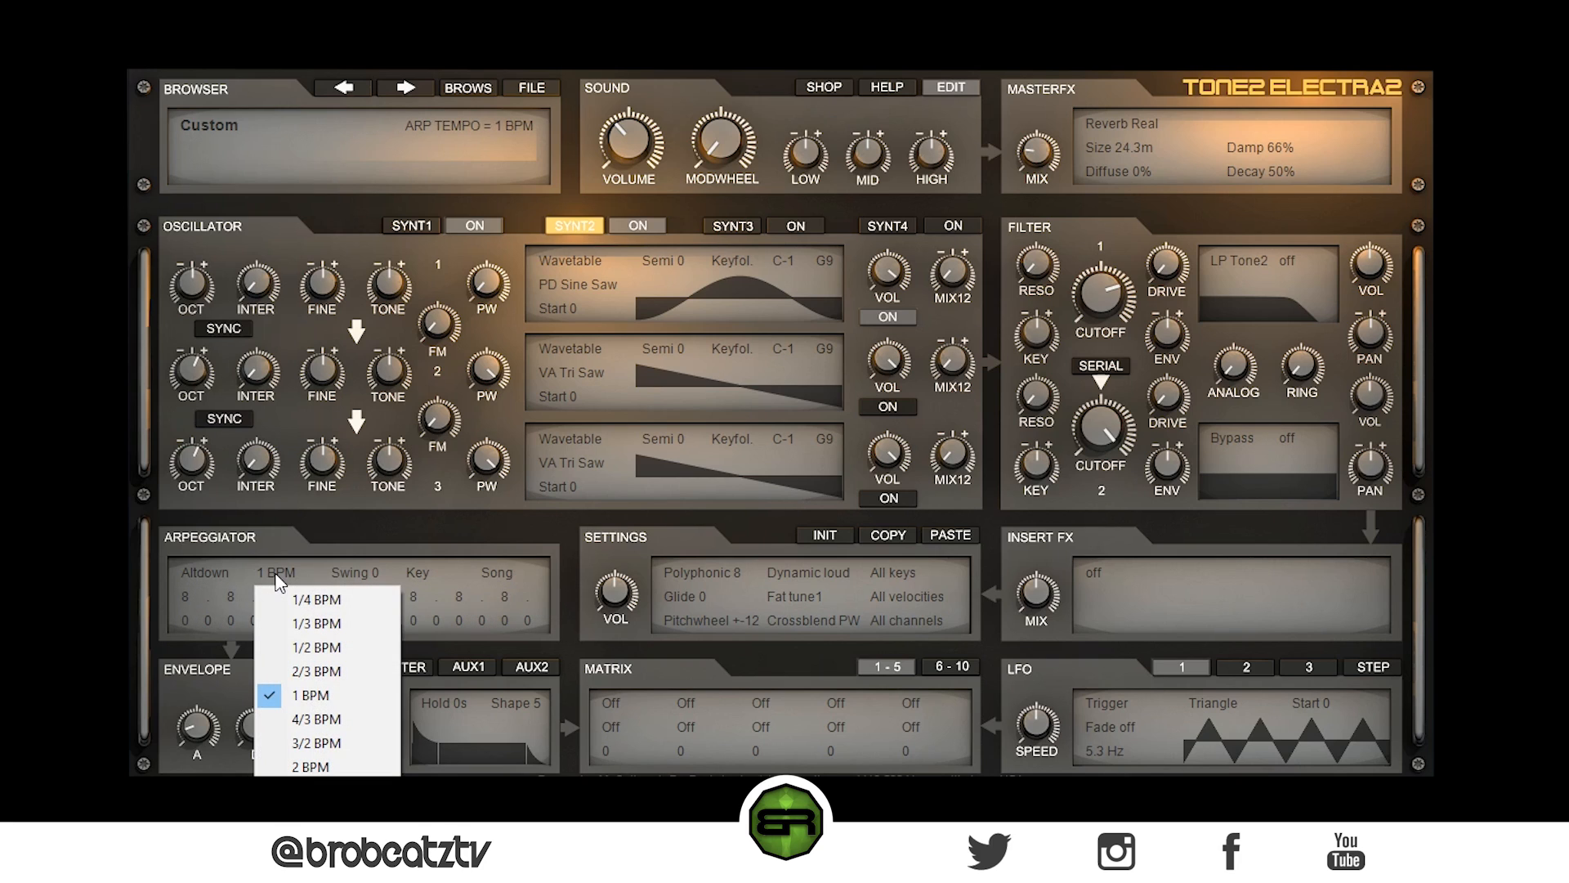
{"action": "left_click", "coordinate": [286, 647]}
- Set the velocities of arpeggiator steps 3, 7, 11 and 15 to "."
{"action": "left_click", "coordinate": [232, 597]}
{"action": "left_click", "coordinate": [260, 629]}
{"action": "left_click", "coordinate": [322, 596]}
{"action": "left_click", "coordinate": [356, 622]}
{"action": "left_click", "coordinate": [410, 595]}
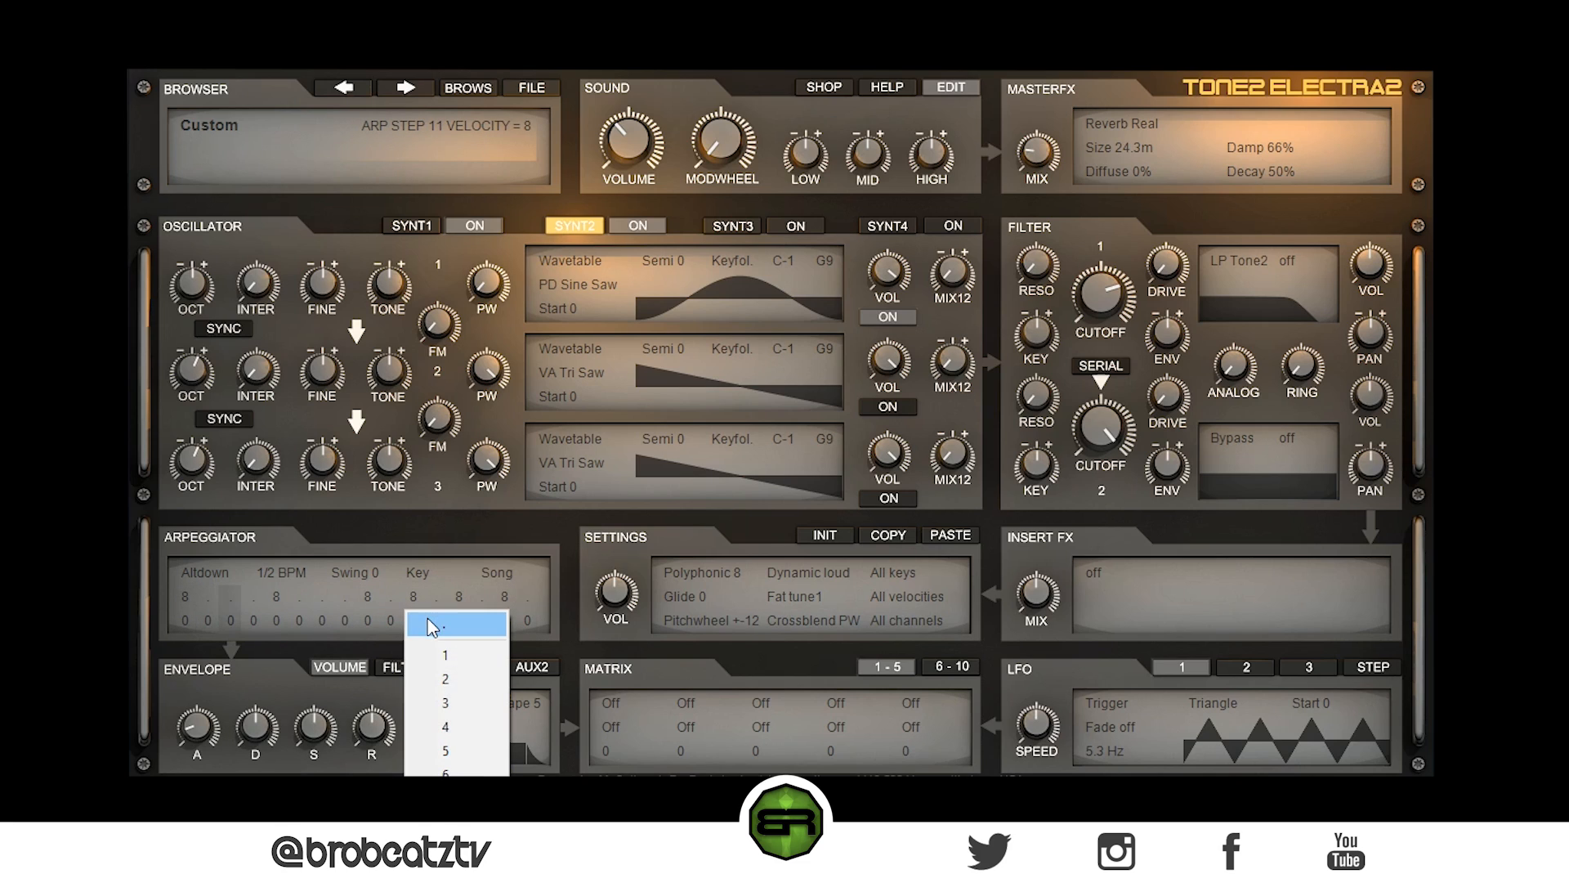
{"action": "left_click", "coordinate": [425, 625]}
{"action": "left_click", "coordinate": [497, 595]}
{"action": "left_click", "coordinate": [515, 626]}
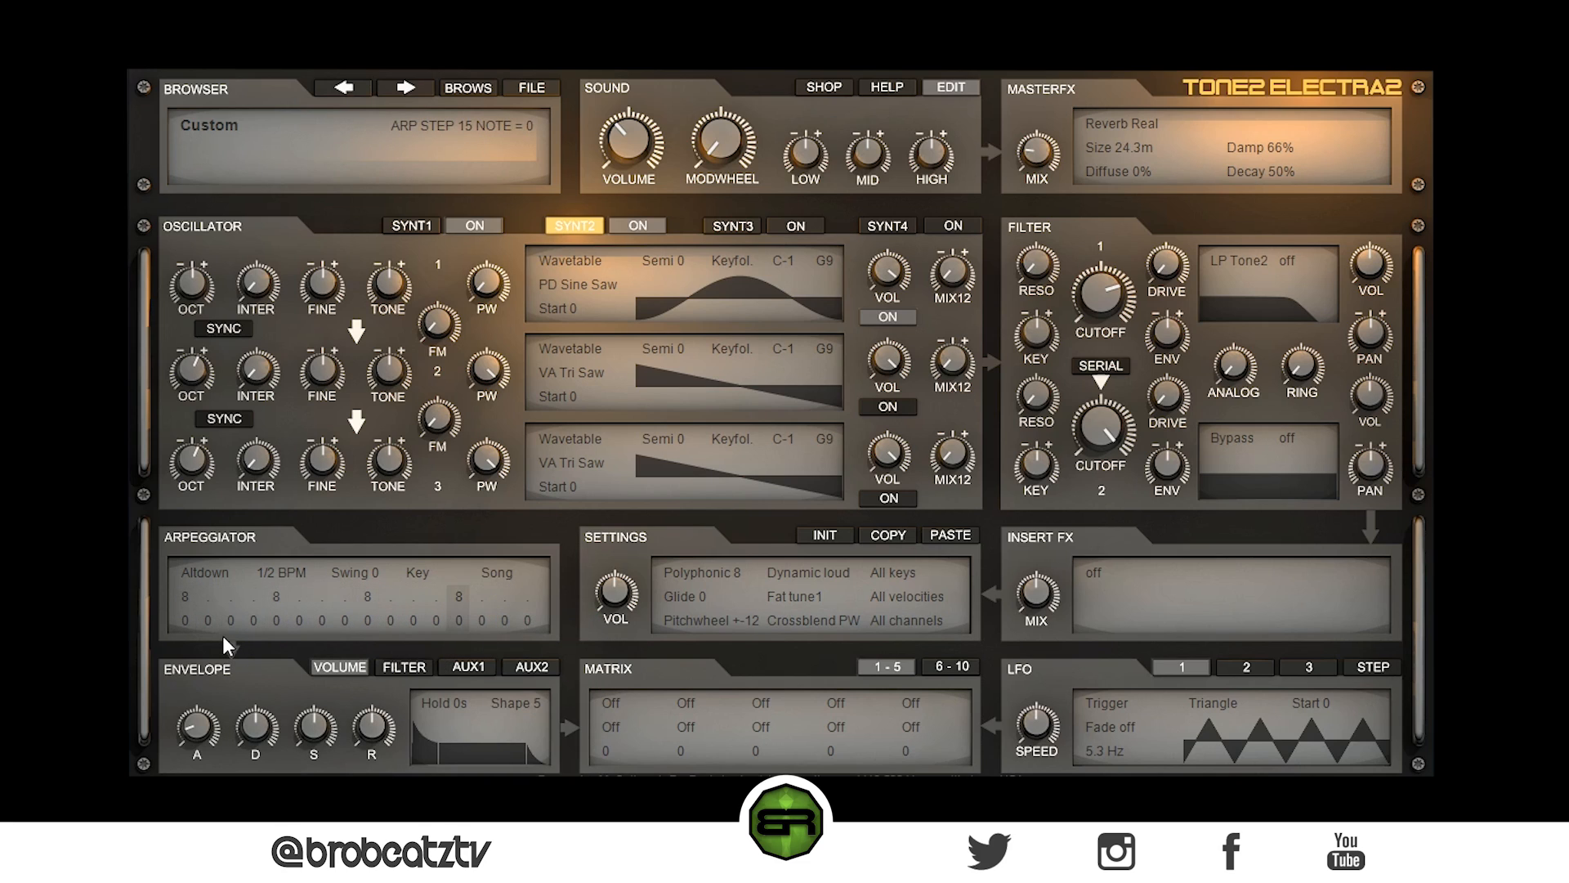
- Set the velocities of arpeggiator steps 9 and 13 to "."
{"action": "mouse_move", "coordinate": [301, 724]}
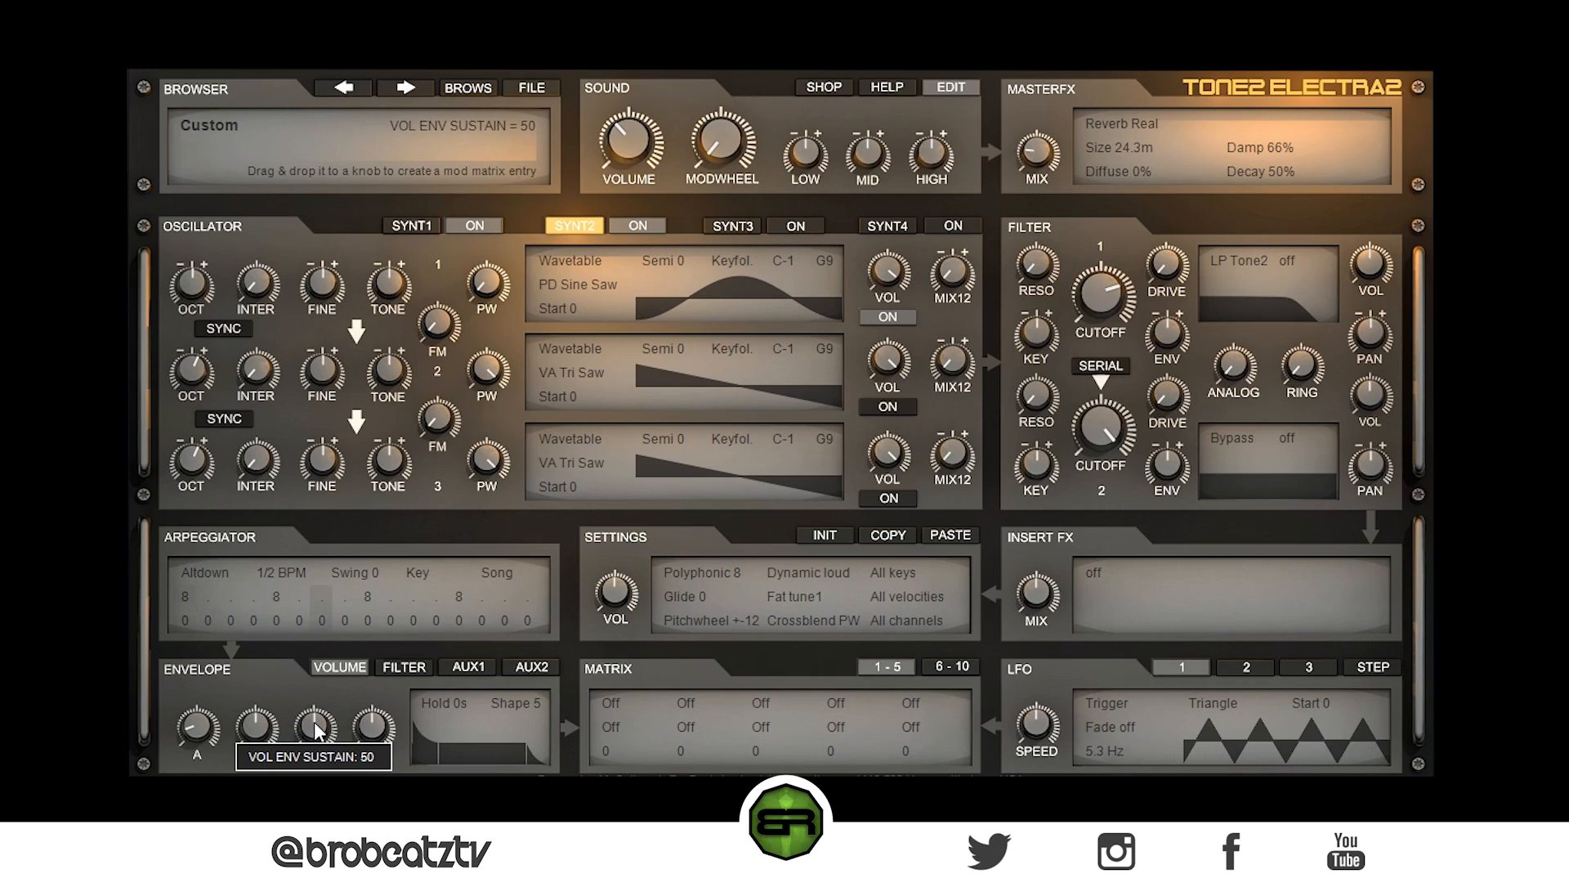
{"action": "left_click", "coordinate": [368, 595]}
{"action": "left_click", "coordinate": [391, 614]}
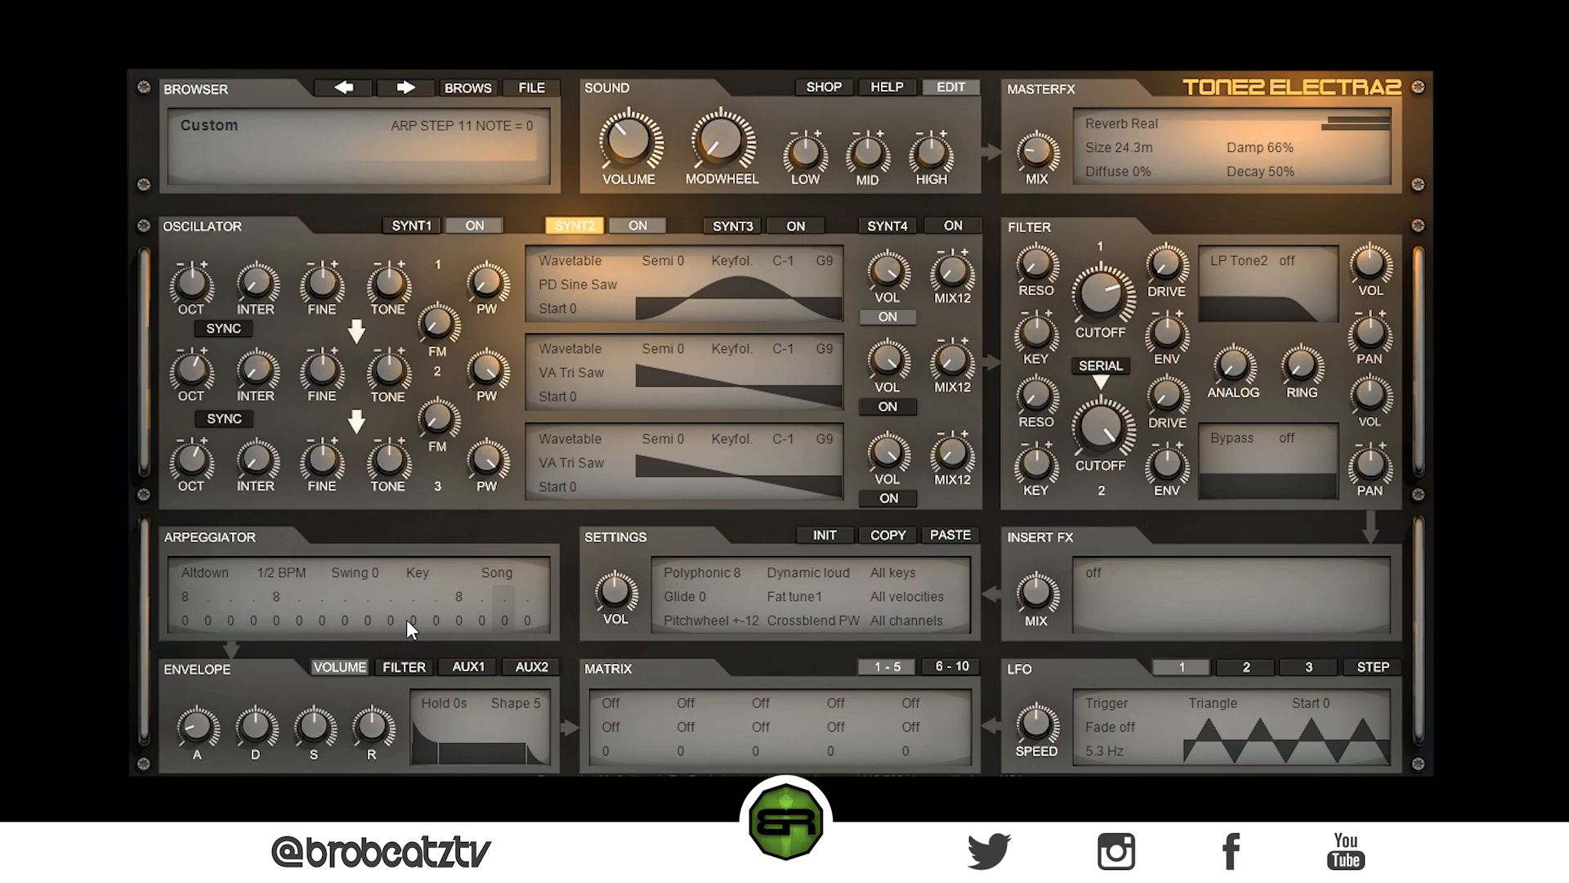
{"action": "left_click", "coordinate": [454, 597]}
{"action": "left_click", "coordinate": [474, 619]}
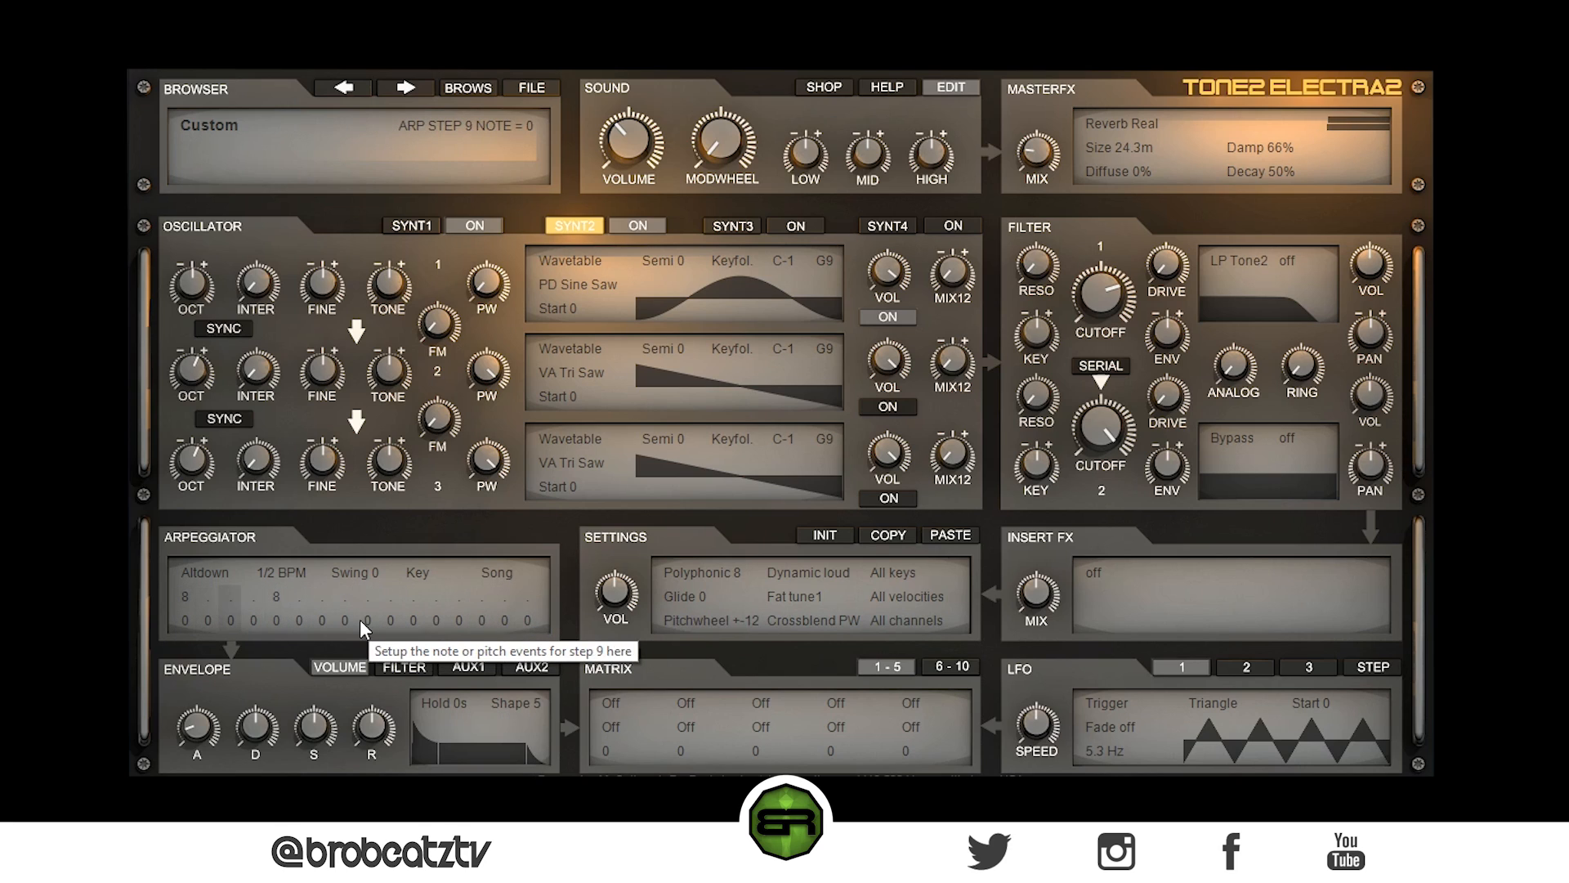
- Lower the volume envelope's sustain, set its decay to 1.3 sec and raise its attack
{"action": "left_click_drag", "start_coordinate": [316, 714], "coordinate": [268, 679]}
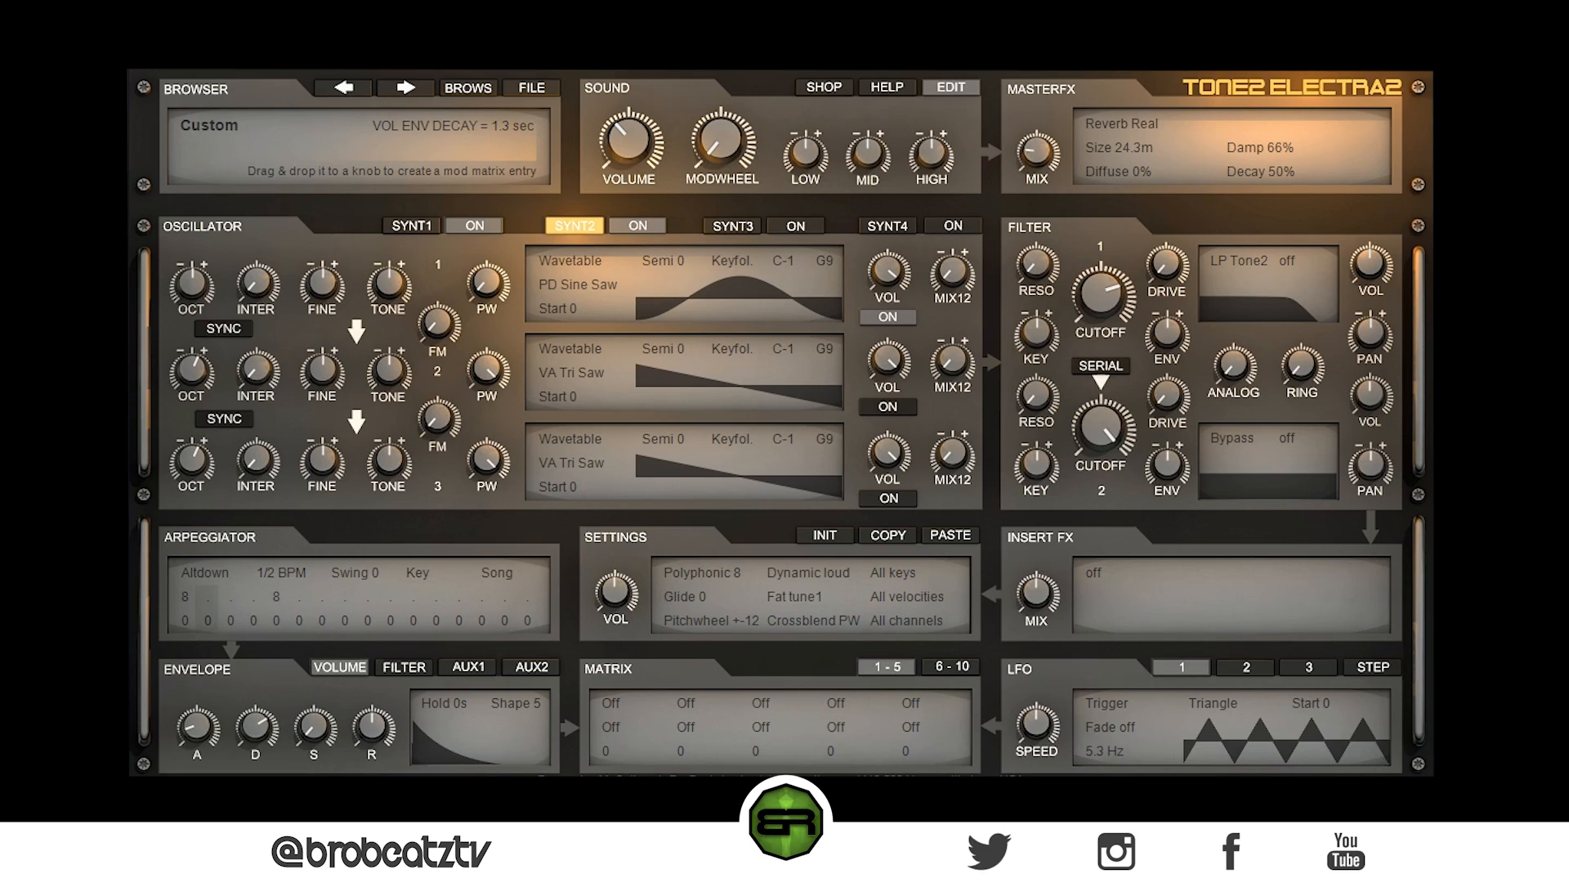
{"action": "left_click_drag", "start_coordinate": [206, 731], "coordinate": [206, 730]}
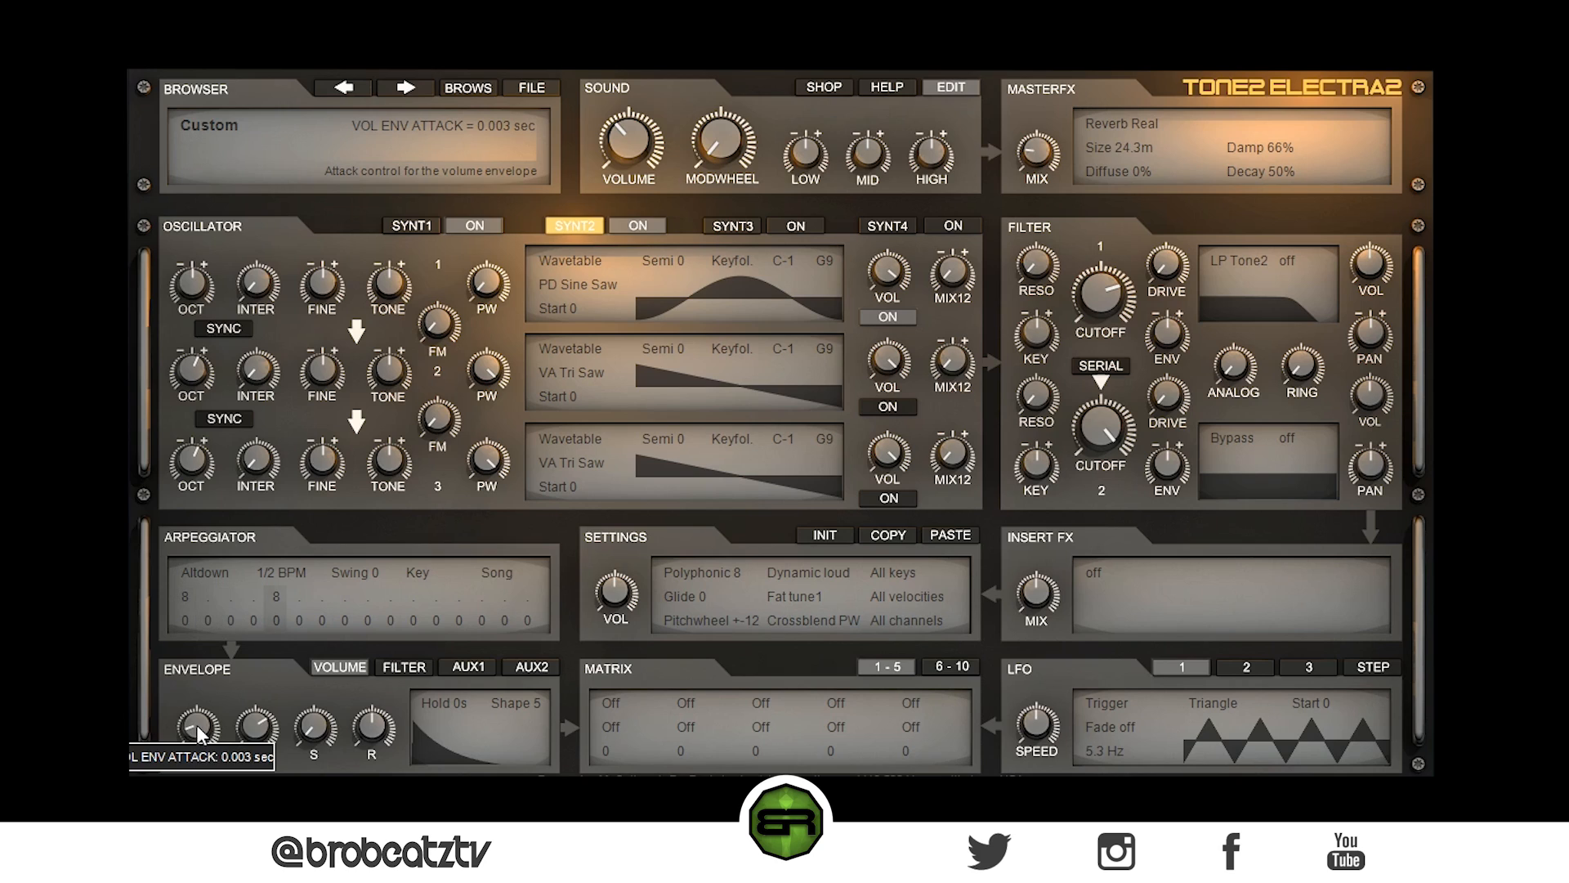
{"action": "left_click_drag", "start_coordinate": [196, 725], "coordinate": [211, 639]}
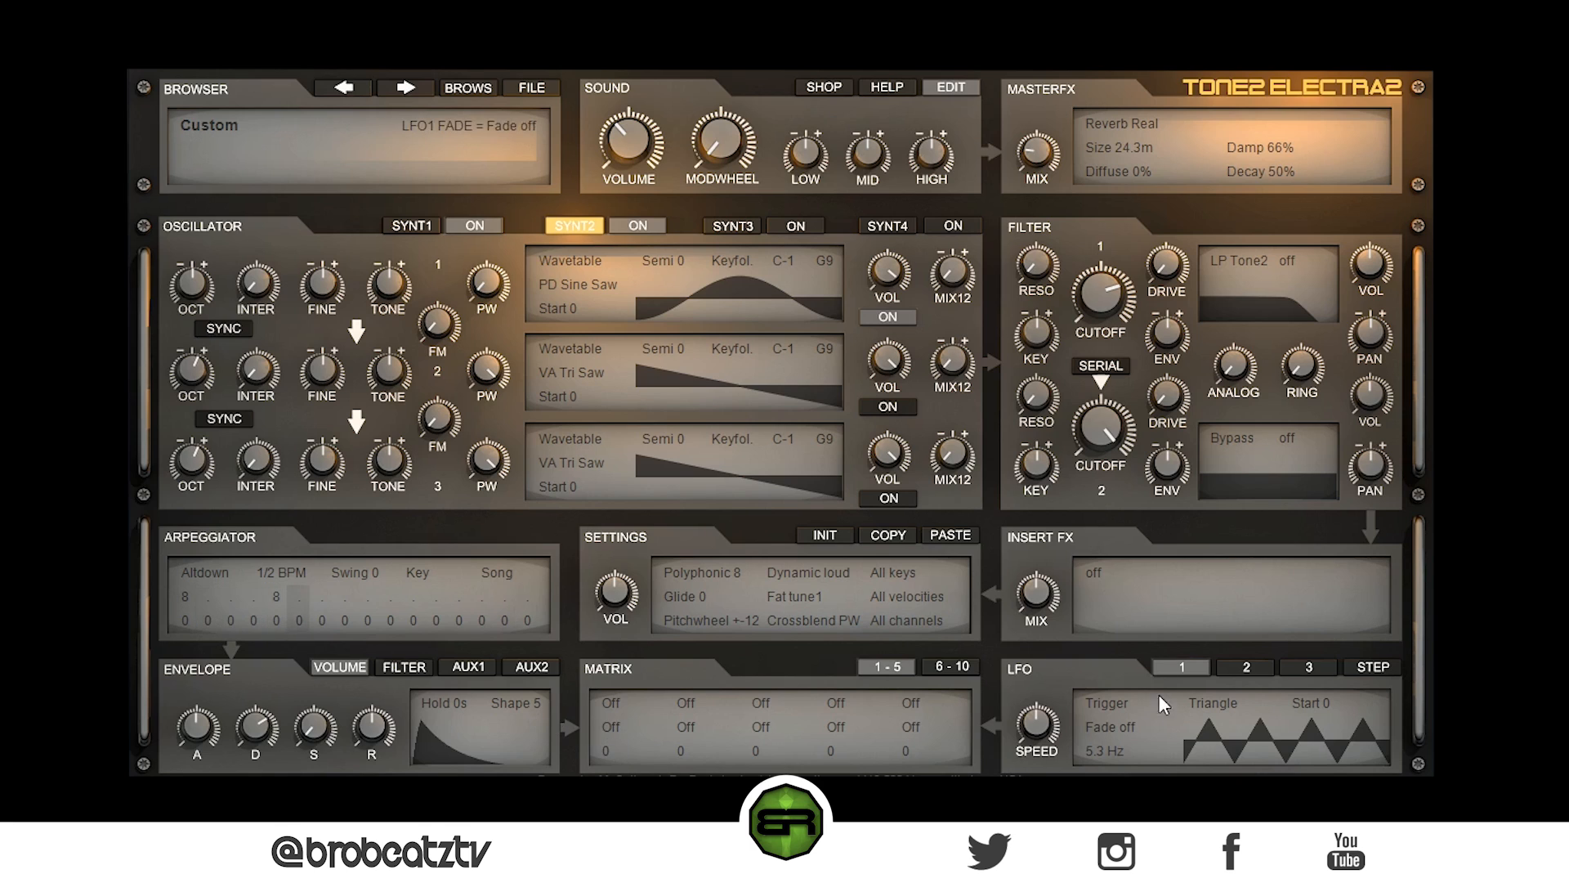
- Try Chorus, Ensemble, Rotary and Chorus White in turn as the insert effect of synth layer 2
{"action": "left_click", "coordinate": [1100, 577]}
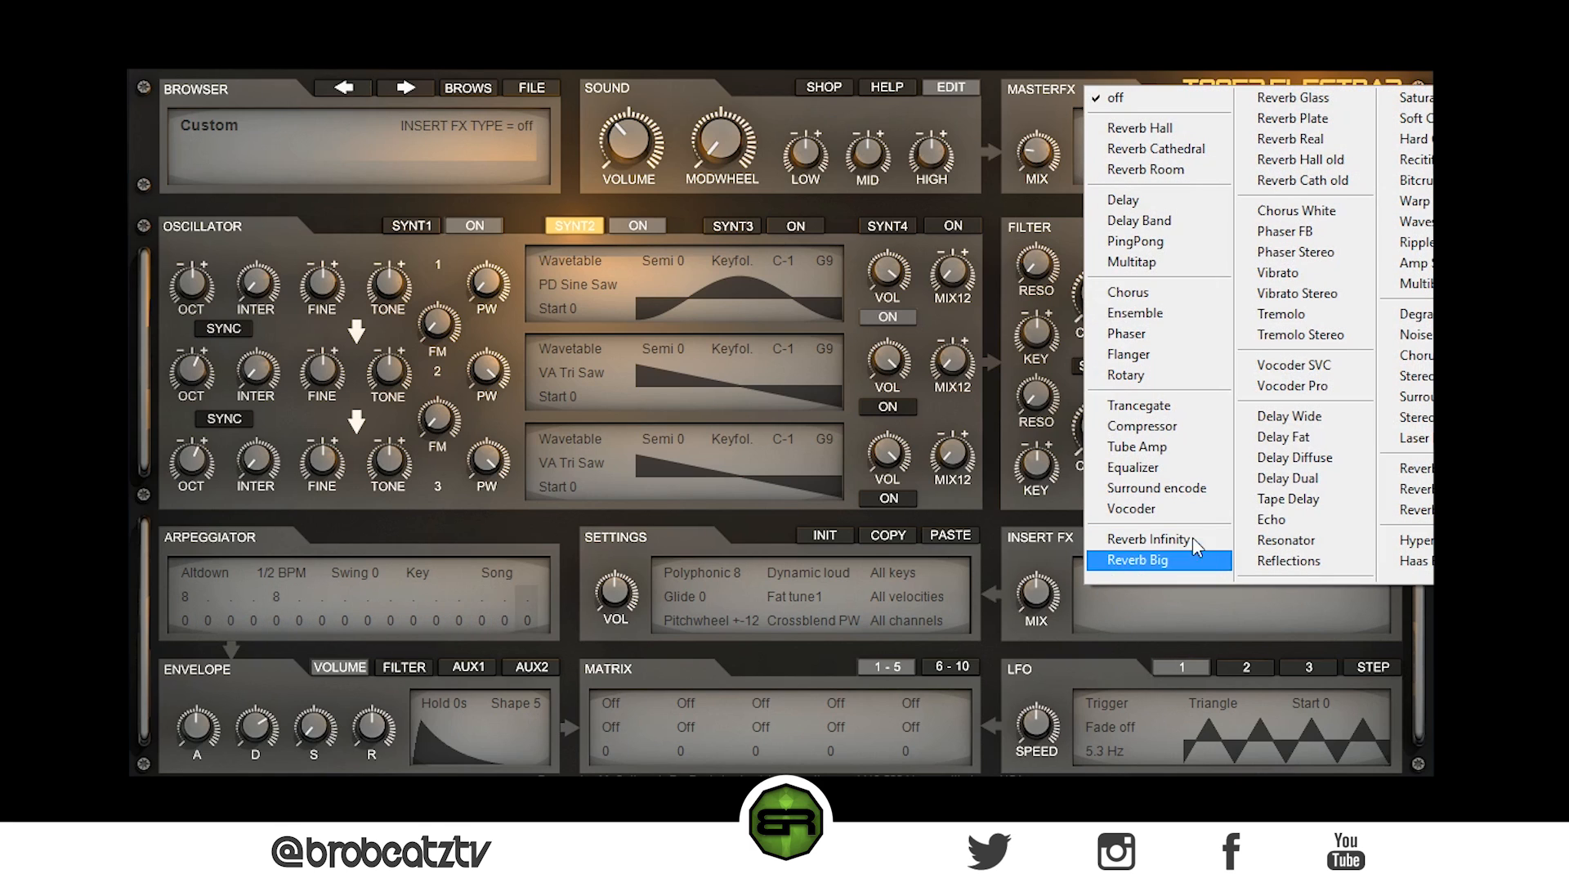
{"action": "left_click", "coordinate": [1182, 298]}
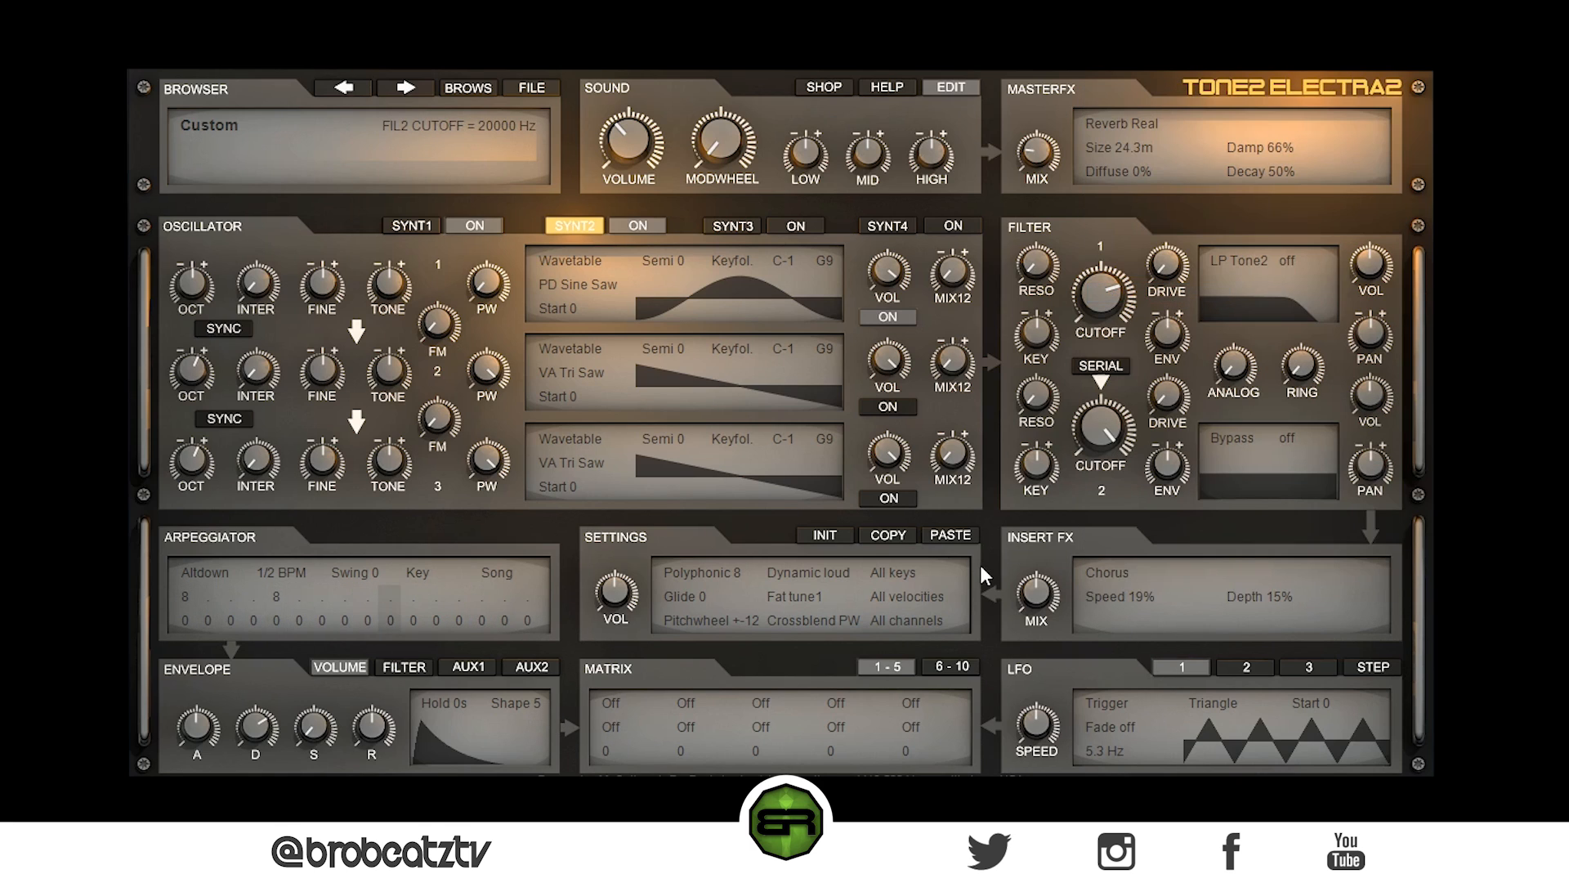
{"action": "mouse_move", "coordinate": [1042, 598]}
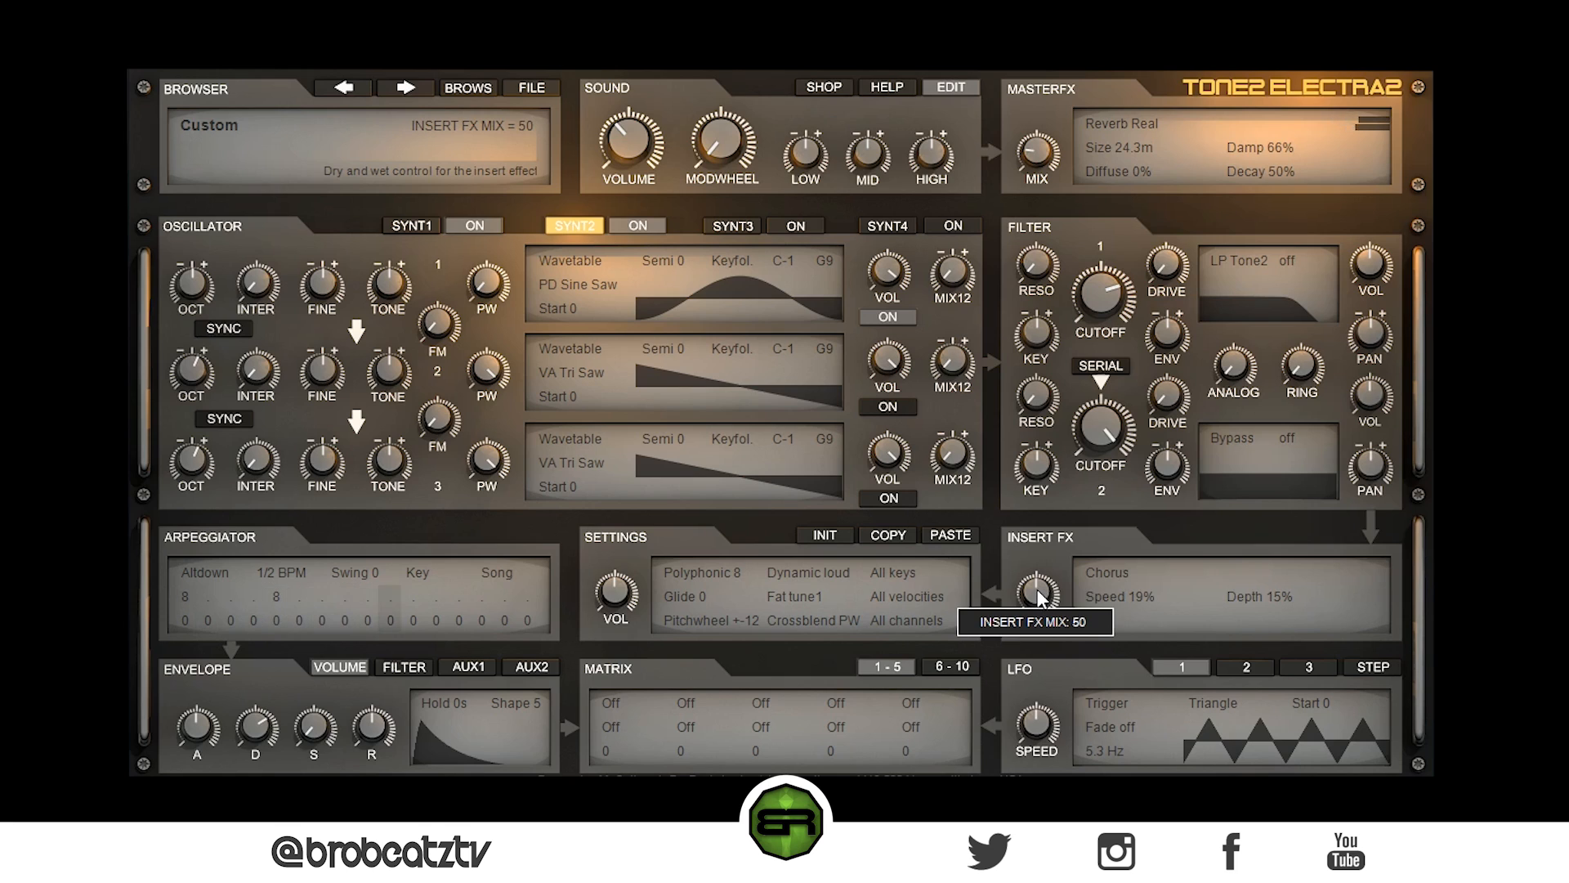
{"action": "left_click", "coordinate": [1102, 572]}
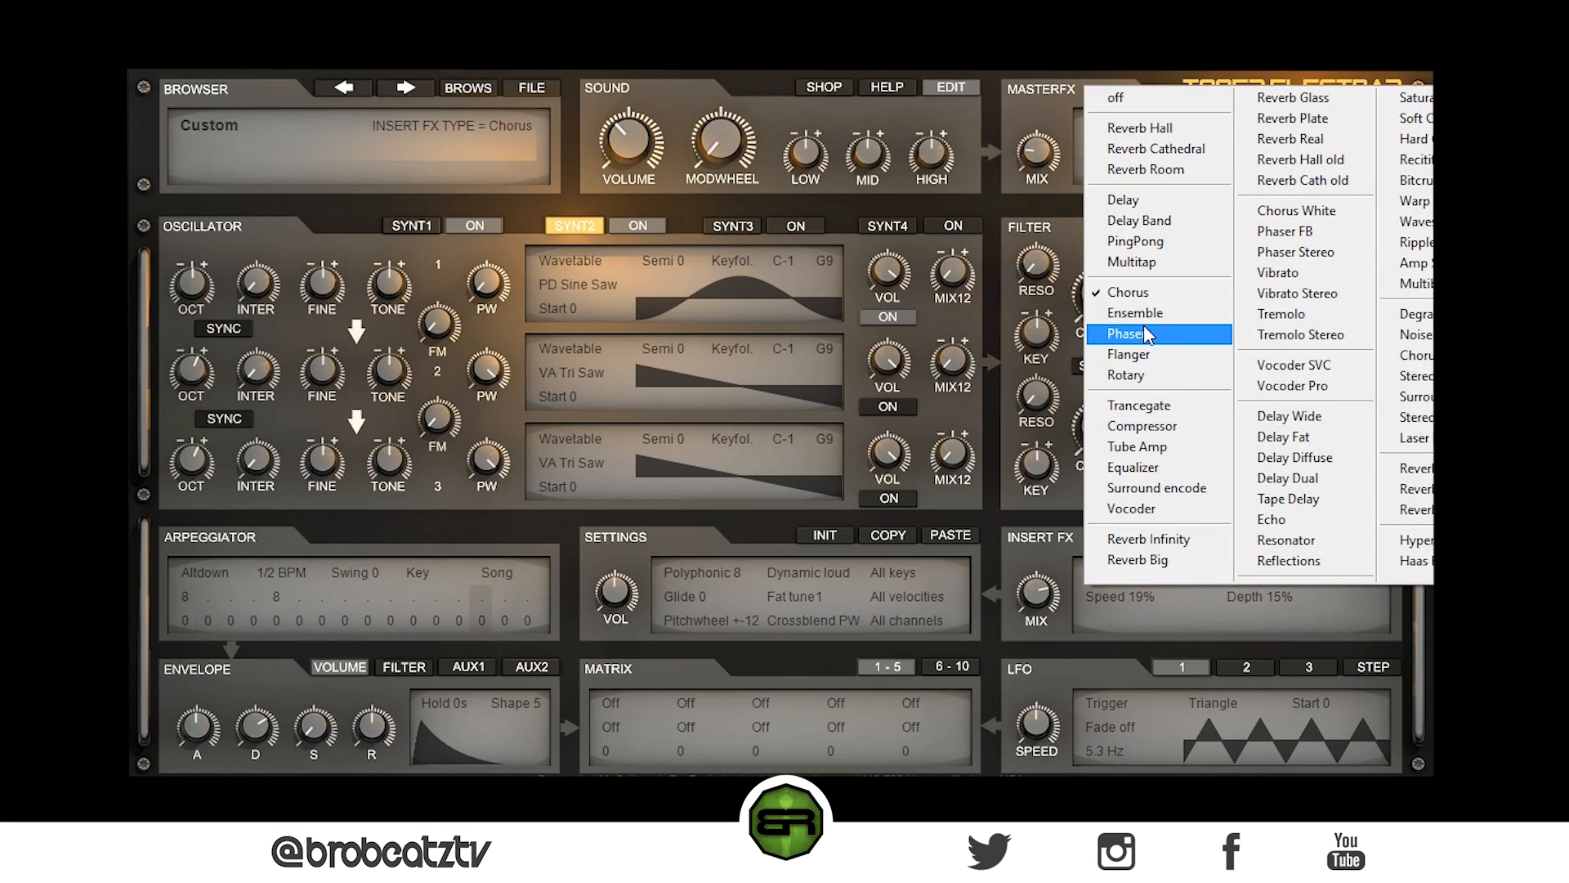
{"action": "left_click", "coordinate": [1148, 313]}
{"action": "left_click", "coordinate": [1095, 576]}
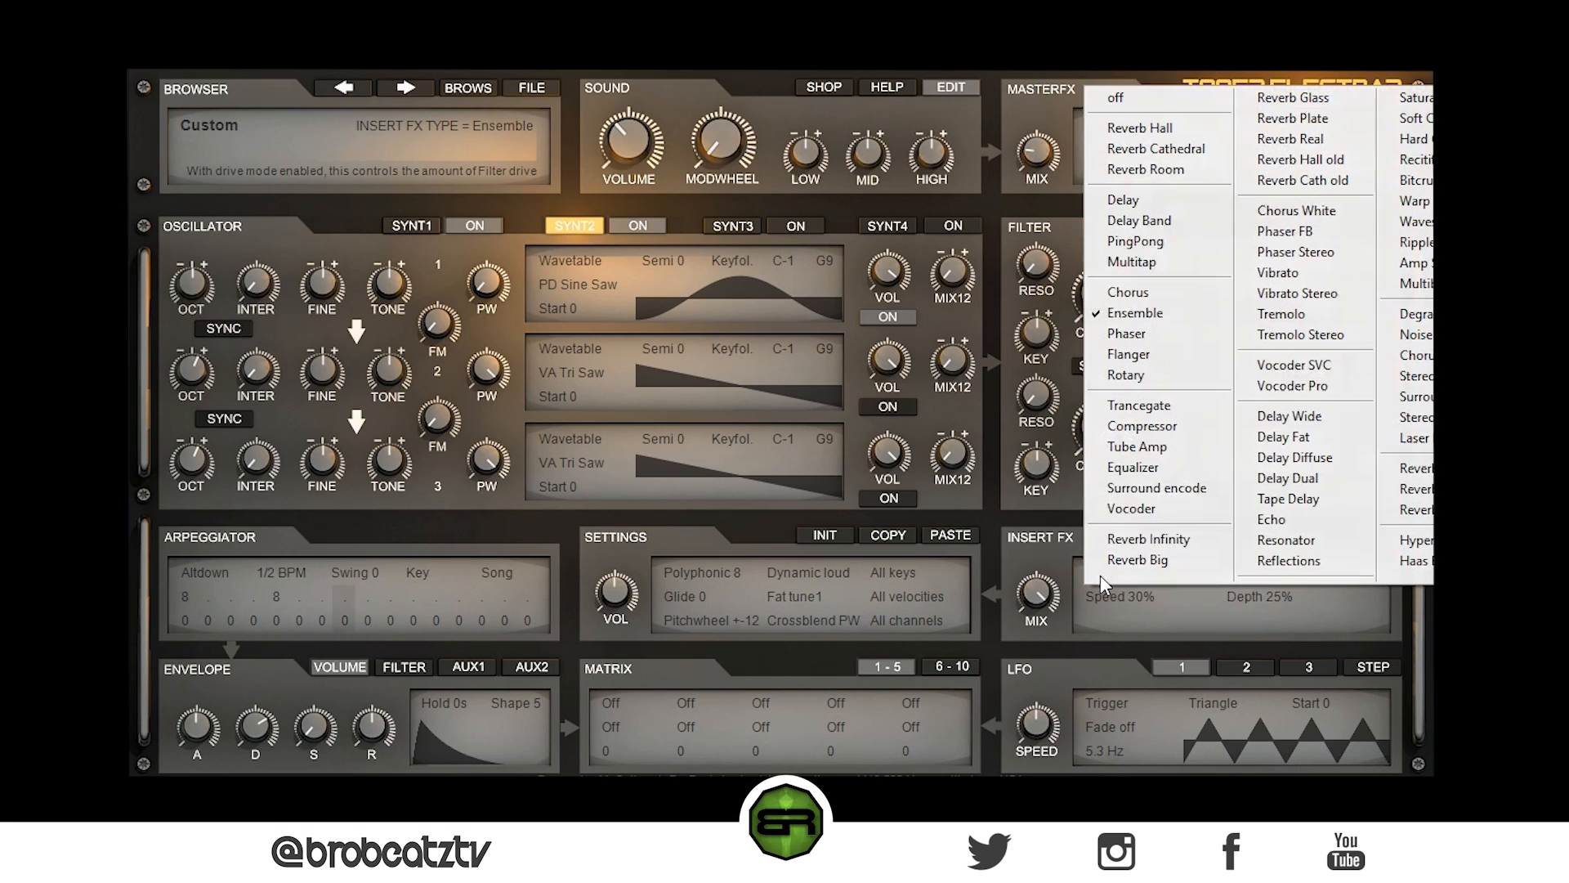
{"action": "left_click", "coordinate": [1132, 375]}
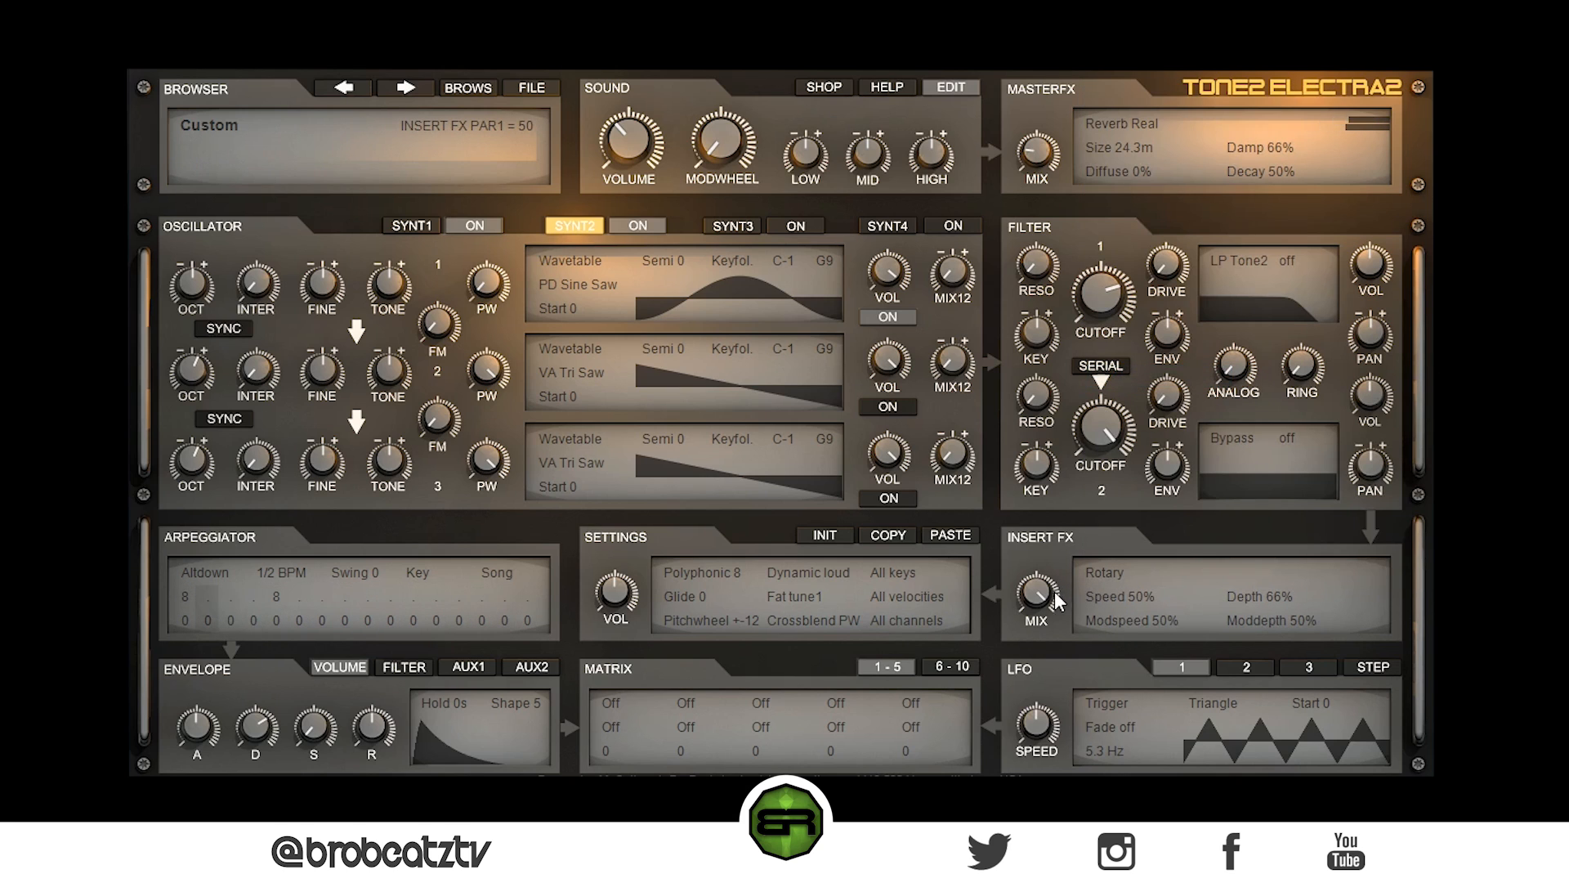
{"action": "left_click", "coordinate": [1099, 573]}
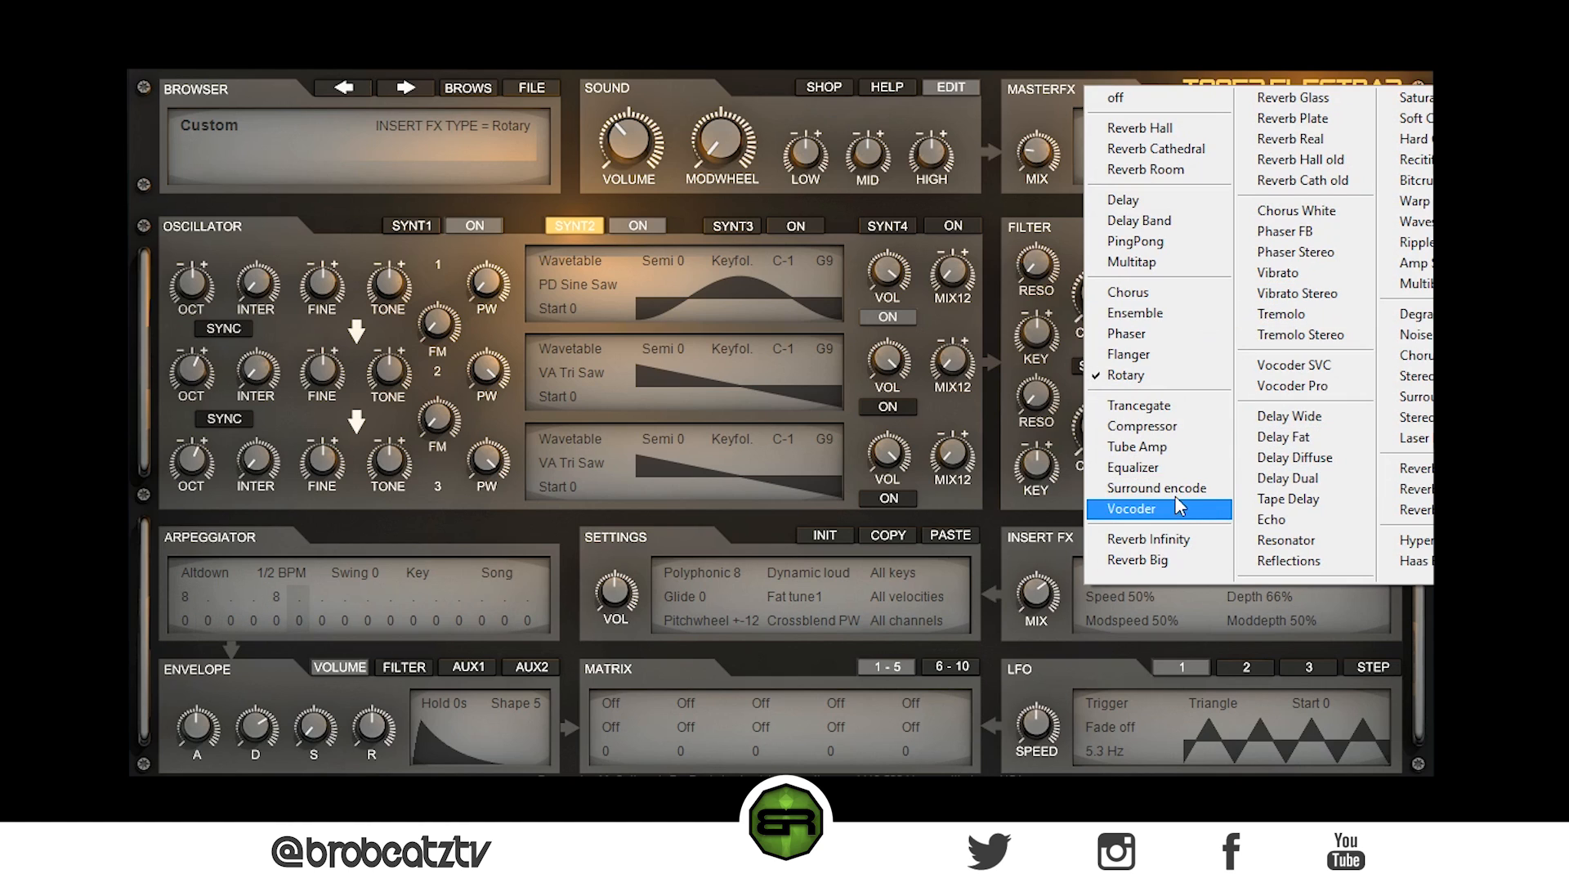
{"action": "left_click", "coordinate": [1262, 214]}
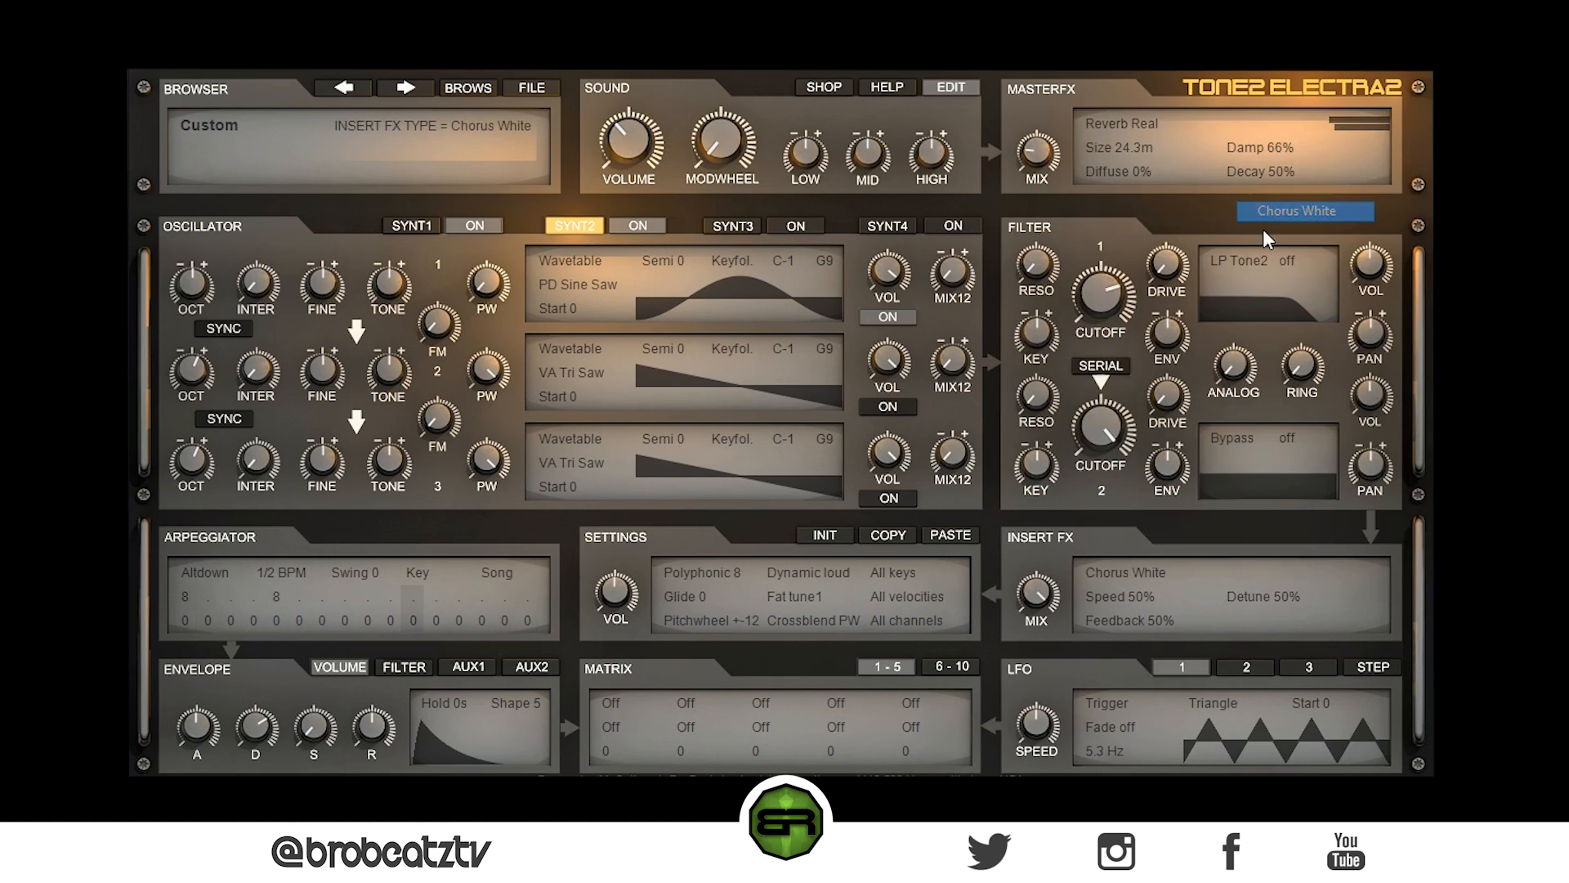
- Choose Multitap as the insert effect with its time set to 1, and adjust the master effect's mix amount
{"action": "left_click", "coordinate": [1098, 574]}
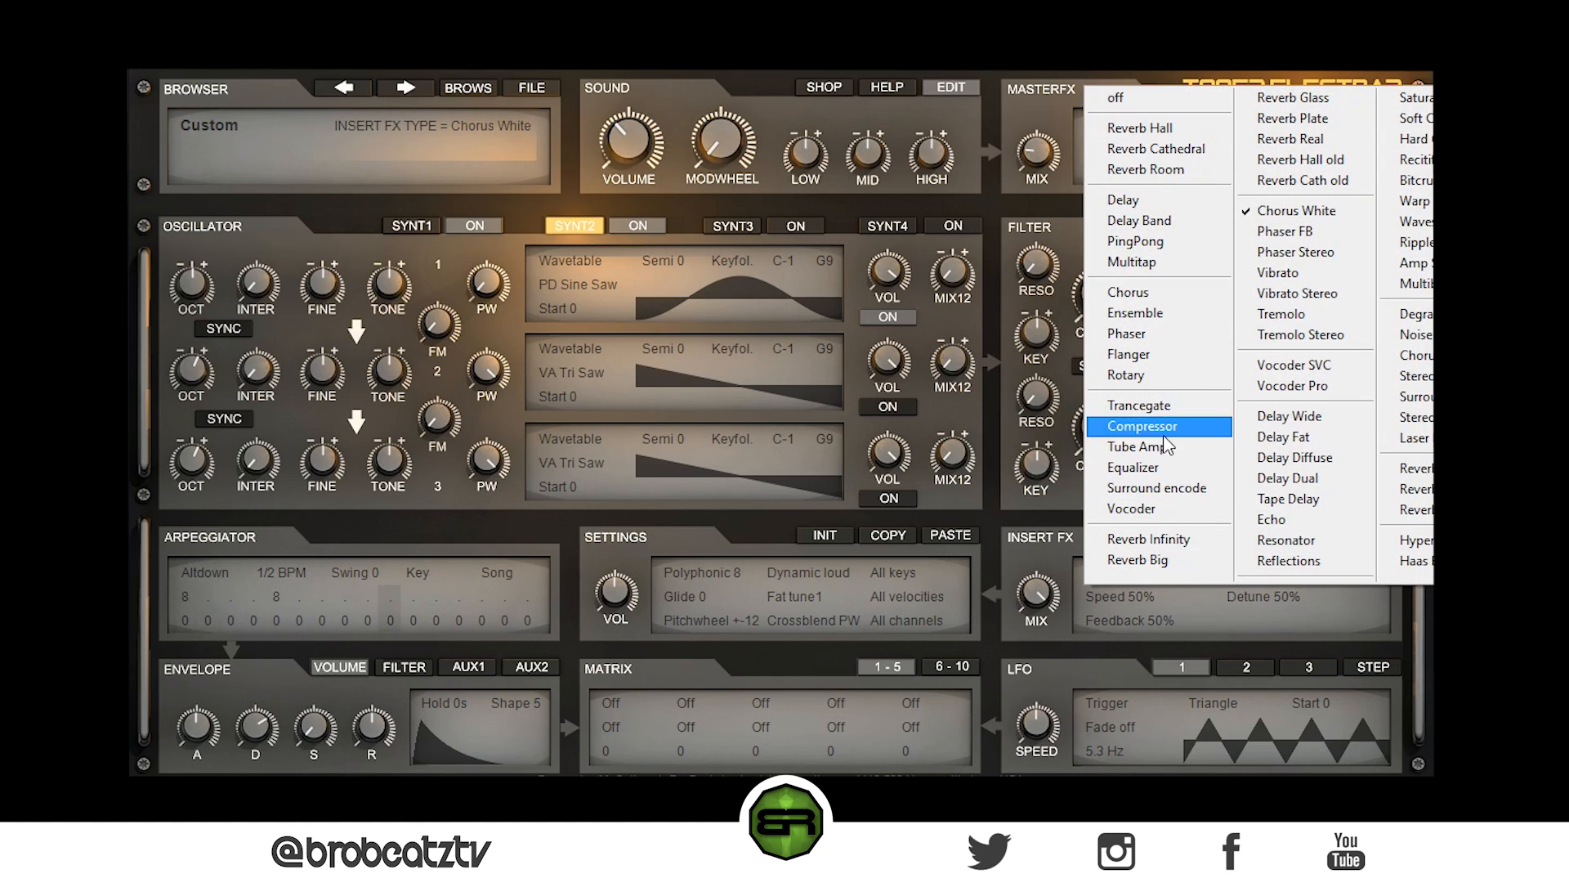
{"action": "left_click", "coordinate": [1131, 261]}
{"action": "mouse_move", "coordinate": [1041, 597]}
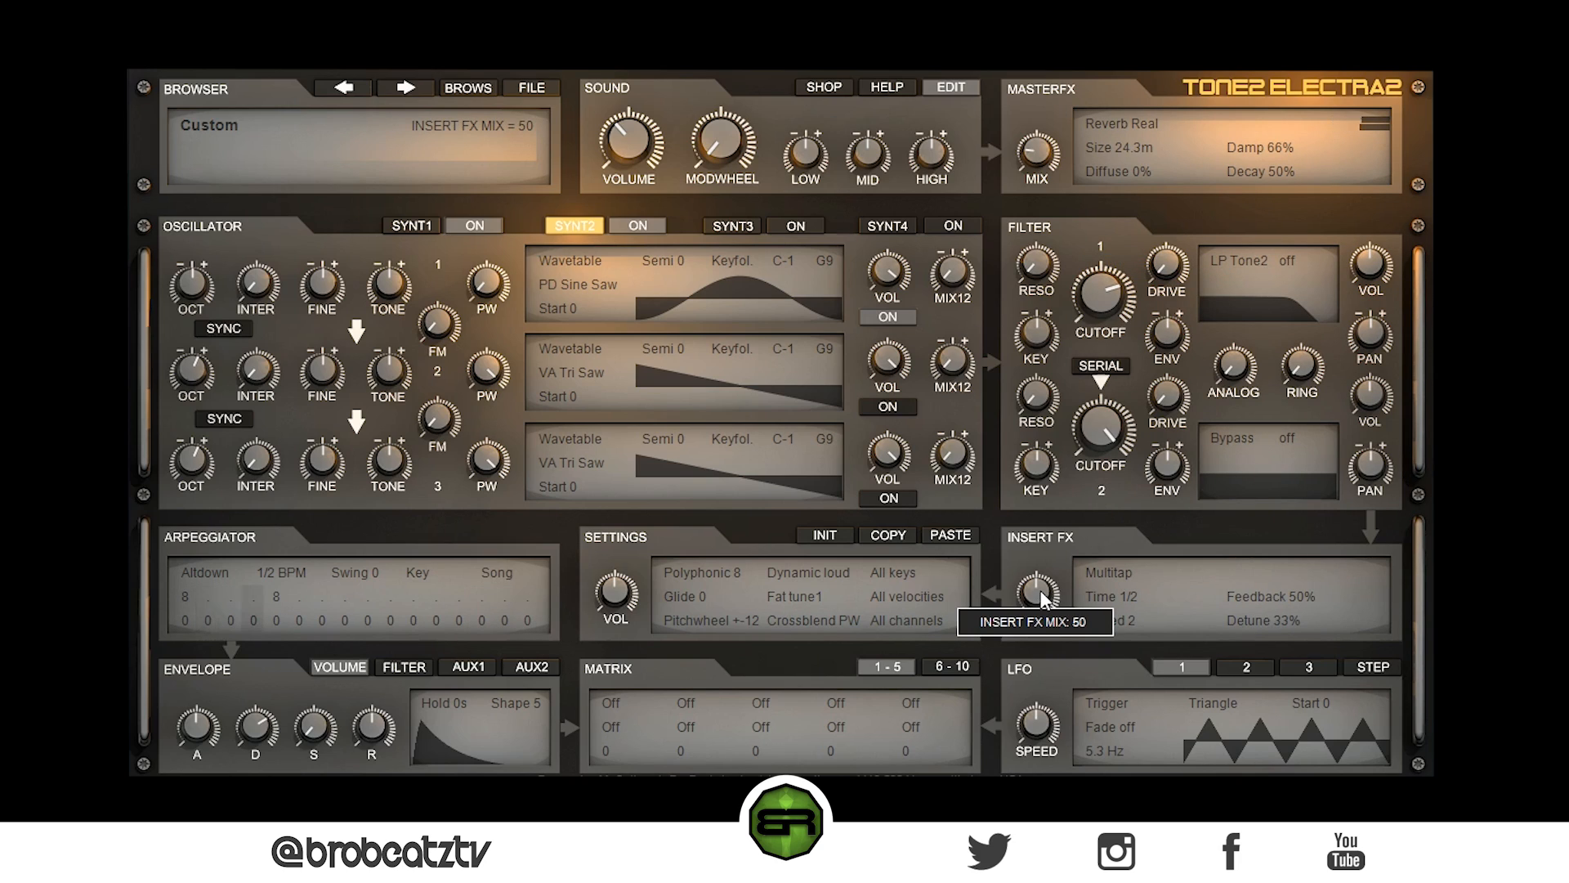
{"action": "left_click_drag", "start_coordinate": [1134, 603], "coordinate": [1135, 574]}
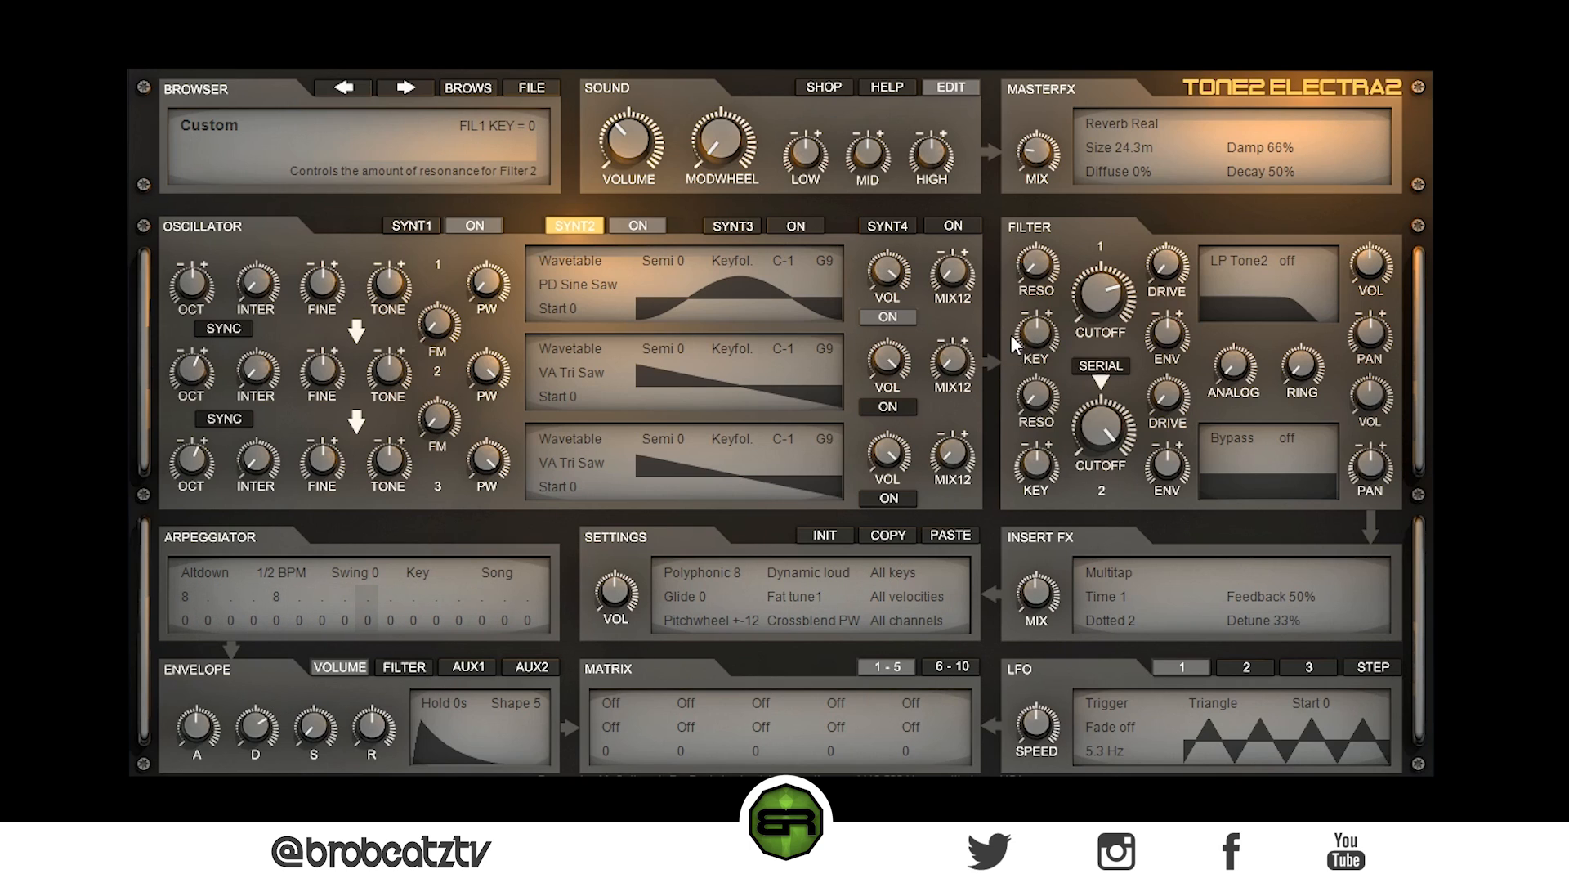
{"action": "left_click_drag", "start_coordinate": [1036, 150], "coordinate": [1037, 154]}
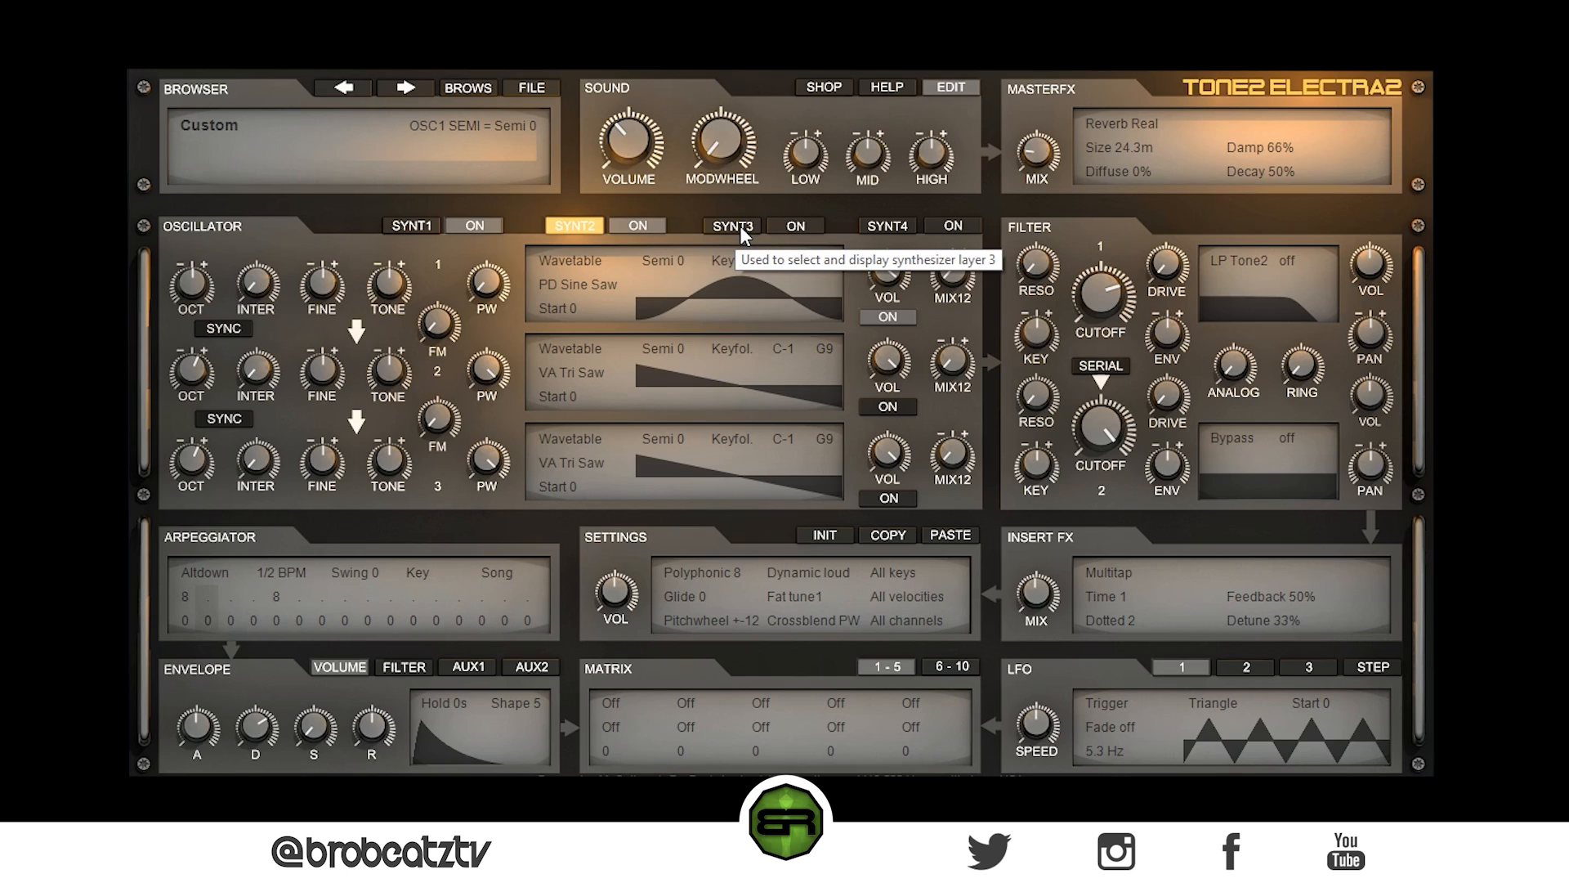
- Switch on synth layer 3, display its settings and look through oscillator 1's waveform choices
{"action": "left_click", "coordinate": [795, 225]}
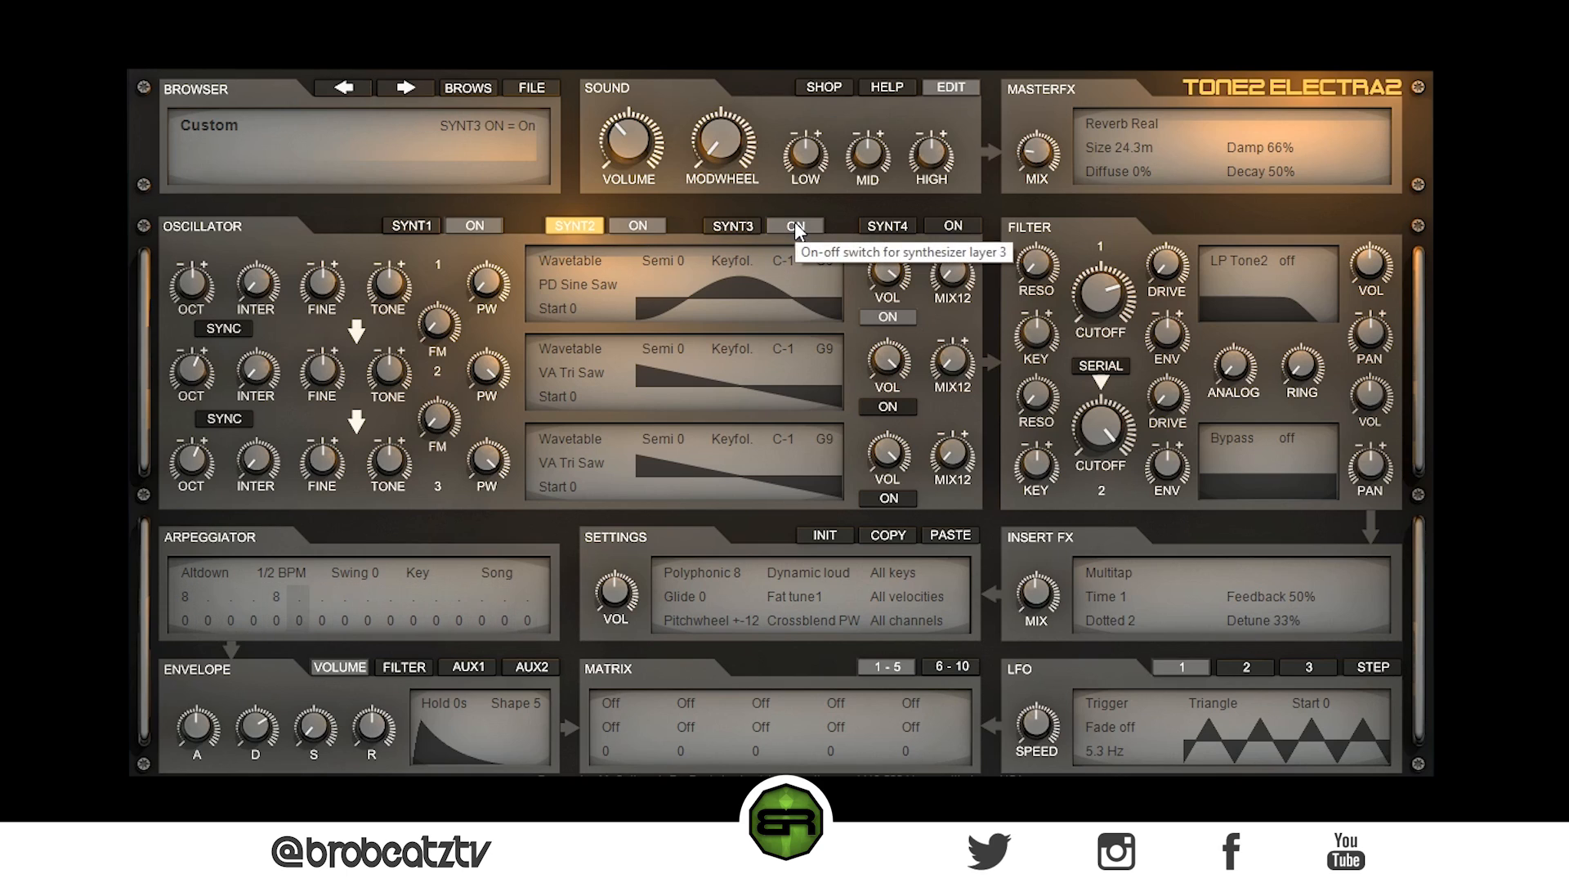
{"action": "left_click", "coordinate": [743, 228]}
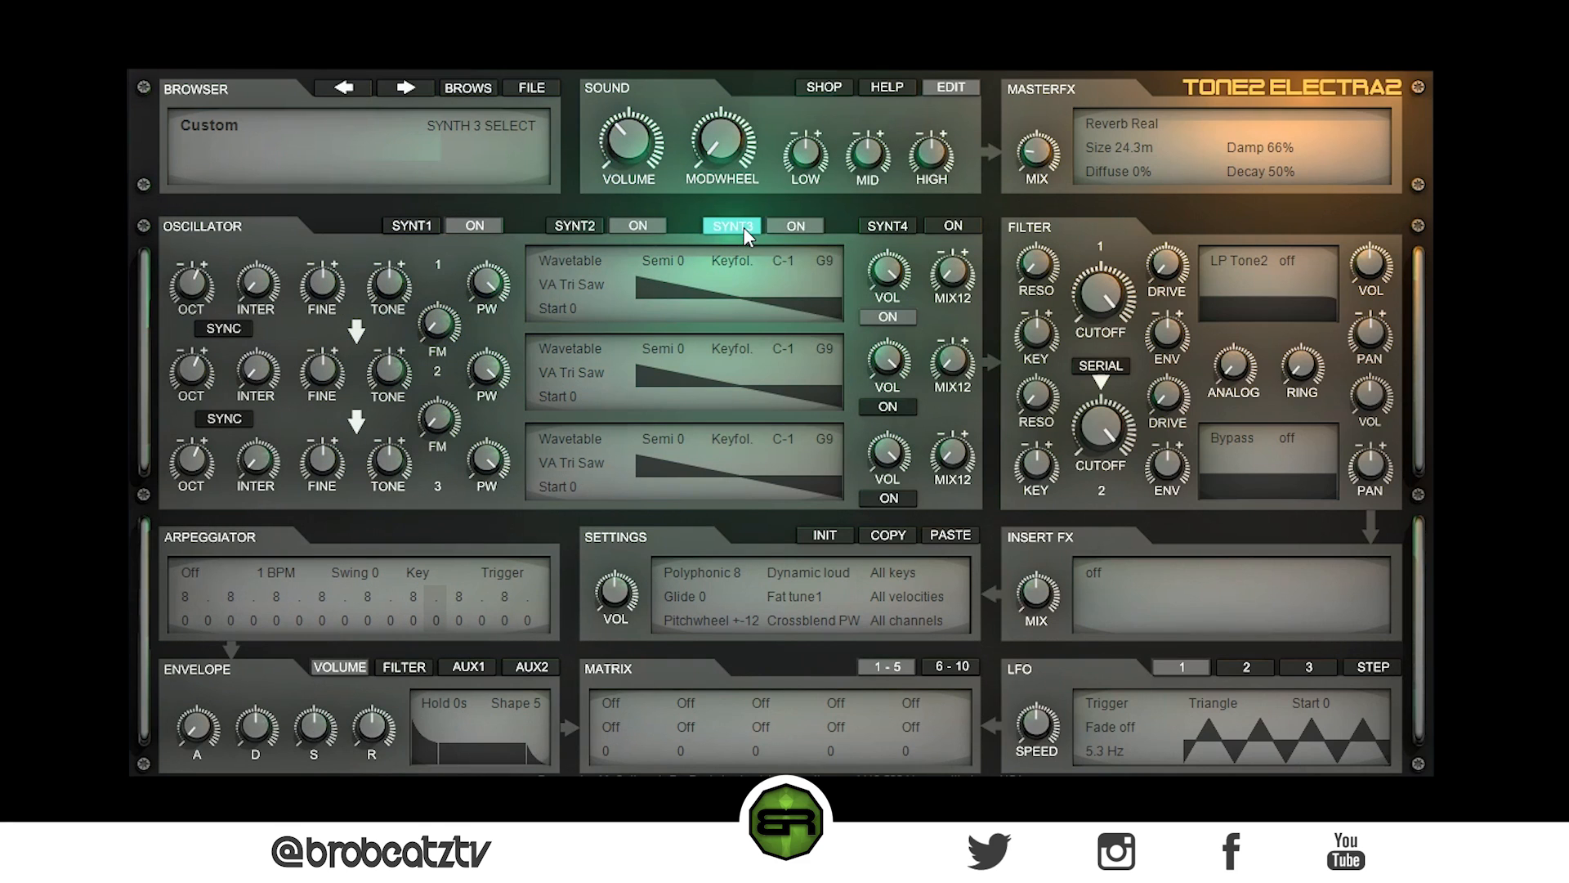
{"action": "left_click", "coordinate": [587, 286]}
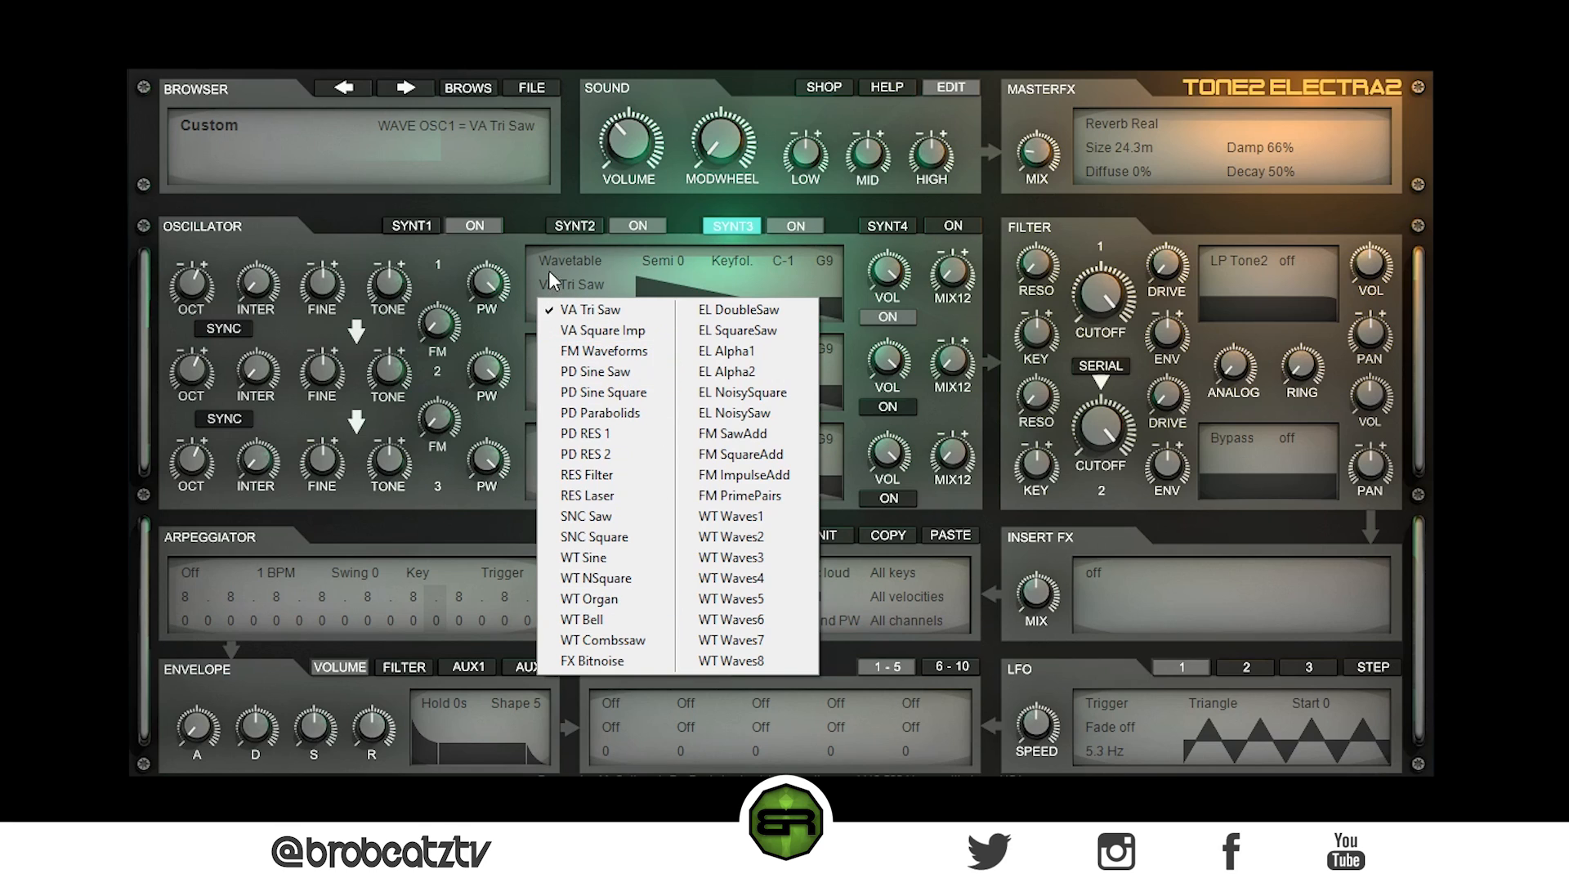
{"action": "left_click", "coordinate": [503, 249]}
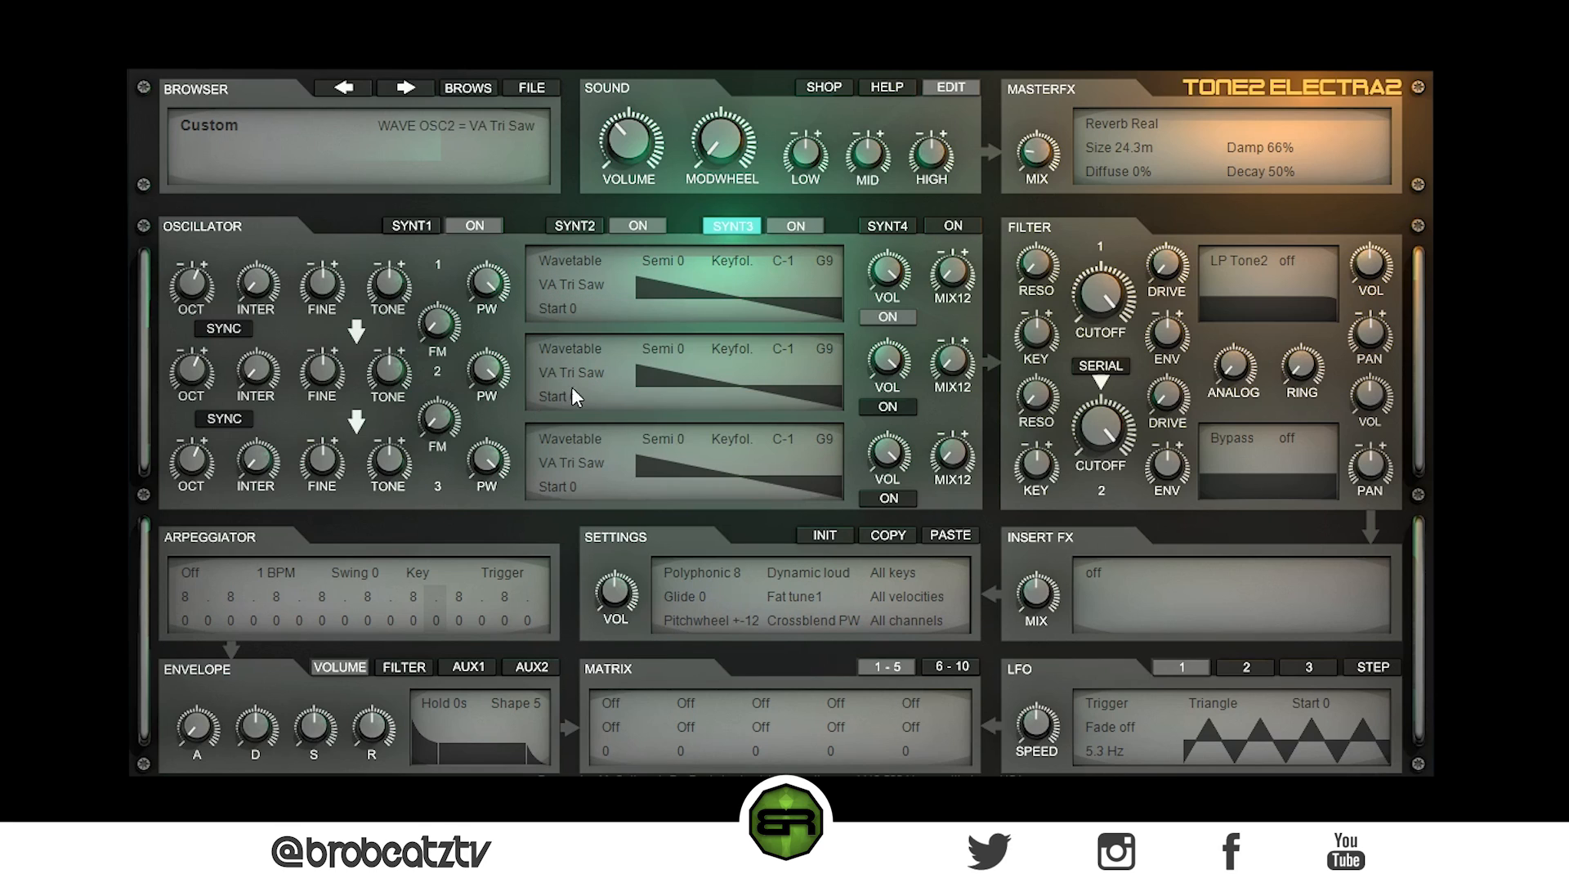
- Keep oscillator 1 on Wavetable synthesis, choose the FM Waveforms wavetable and lower the oscillator's pulse width
{"action": "left_click", "coordinate": [561, 267]}
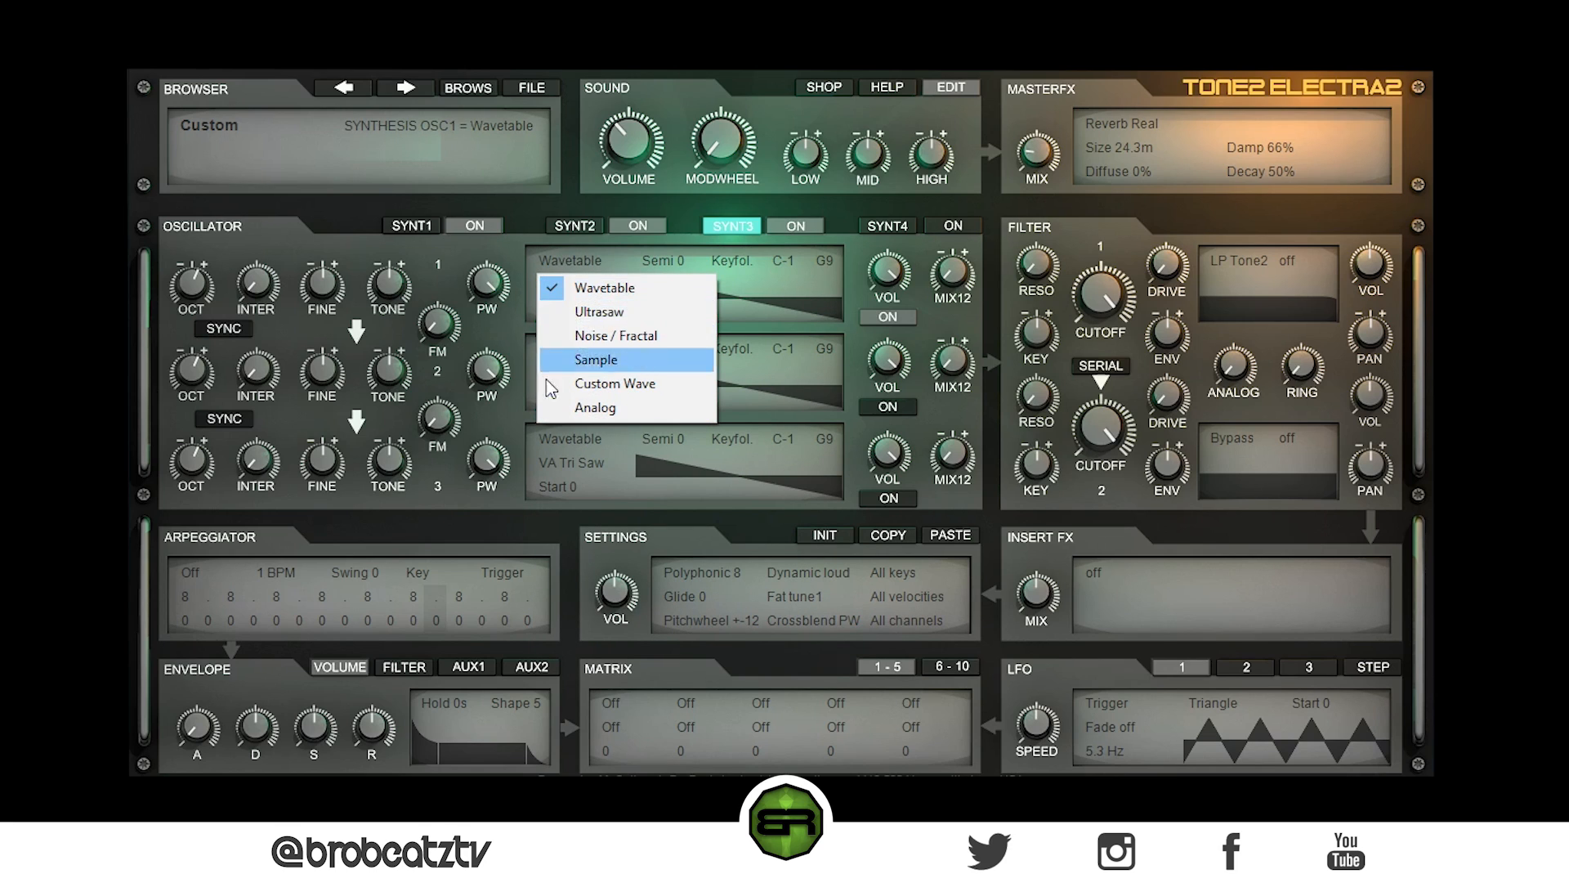
{"action": "left_click", "coordinate": [554, 263]}
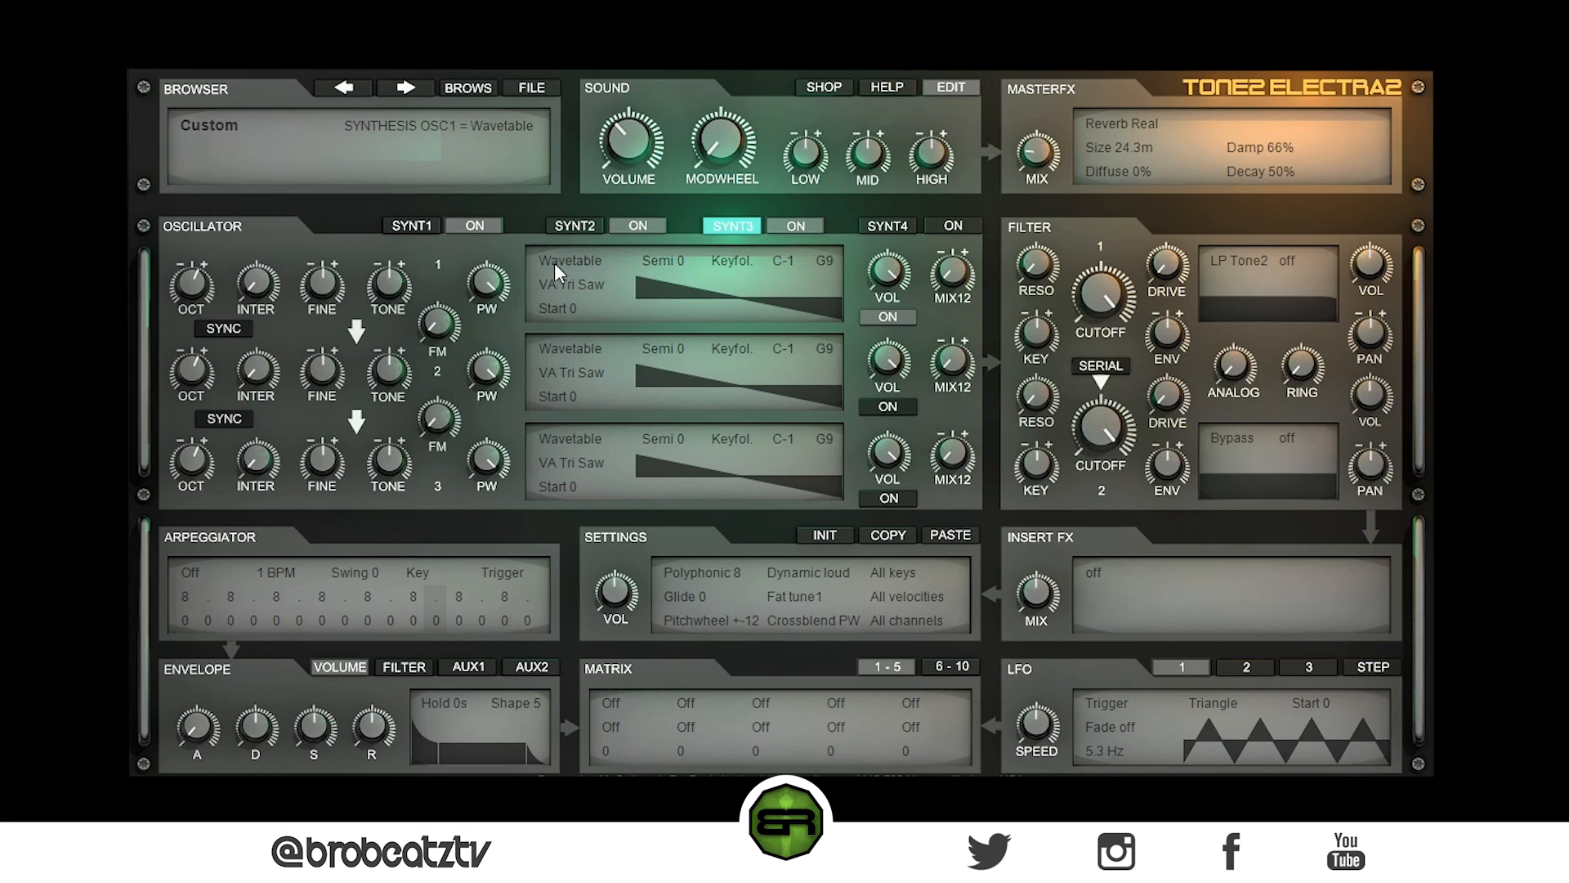
{"action": "left_click", "coordinate": [562, 276]}
{"action": "left_click", "coordinate": [851, 296]}
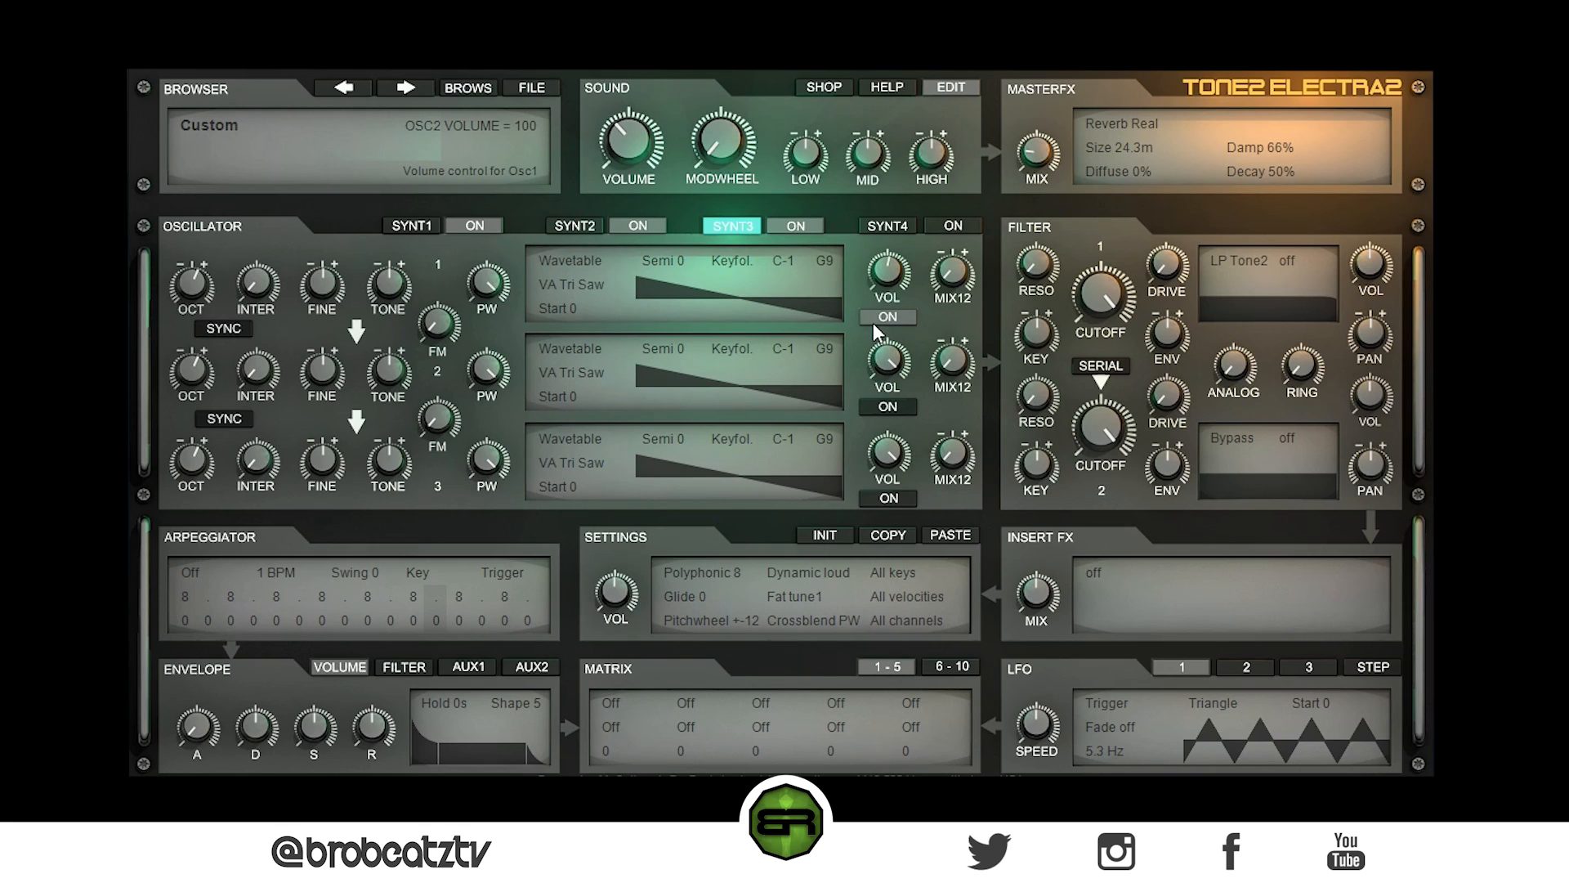
{"action": "scroll", "coordinate": [600, 278], "scroll_direction": "up", "scroll_amount": 1}
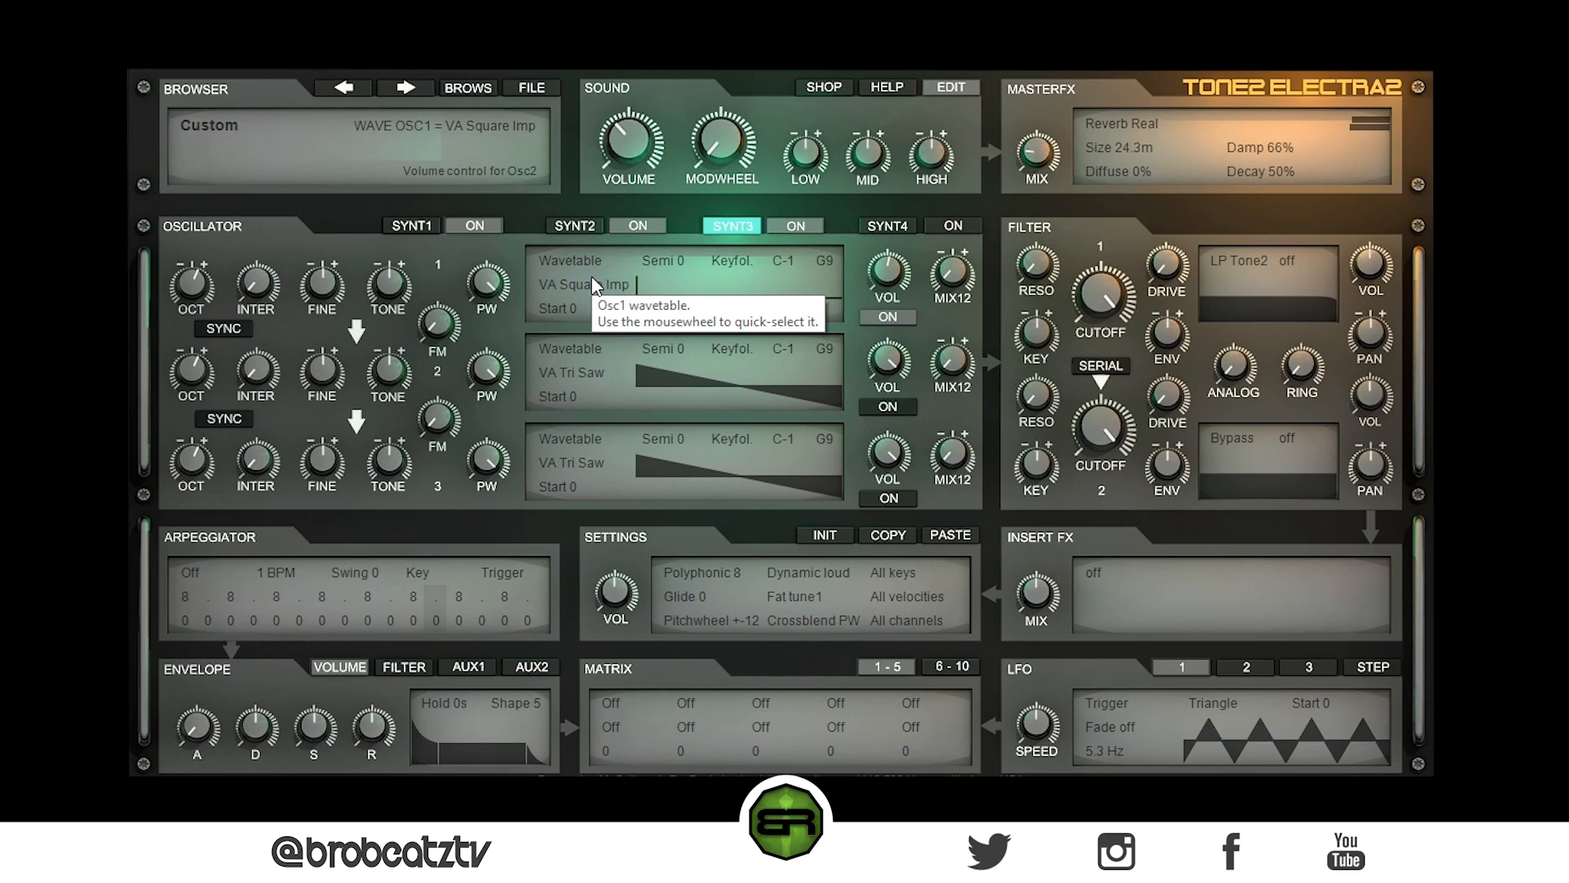
{"action": "scroll", "coordinate": [591, 278], "scroll_direction": "up", "scroll_amount": 1}
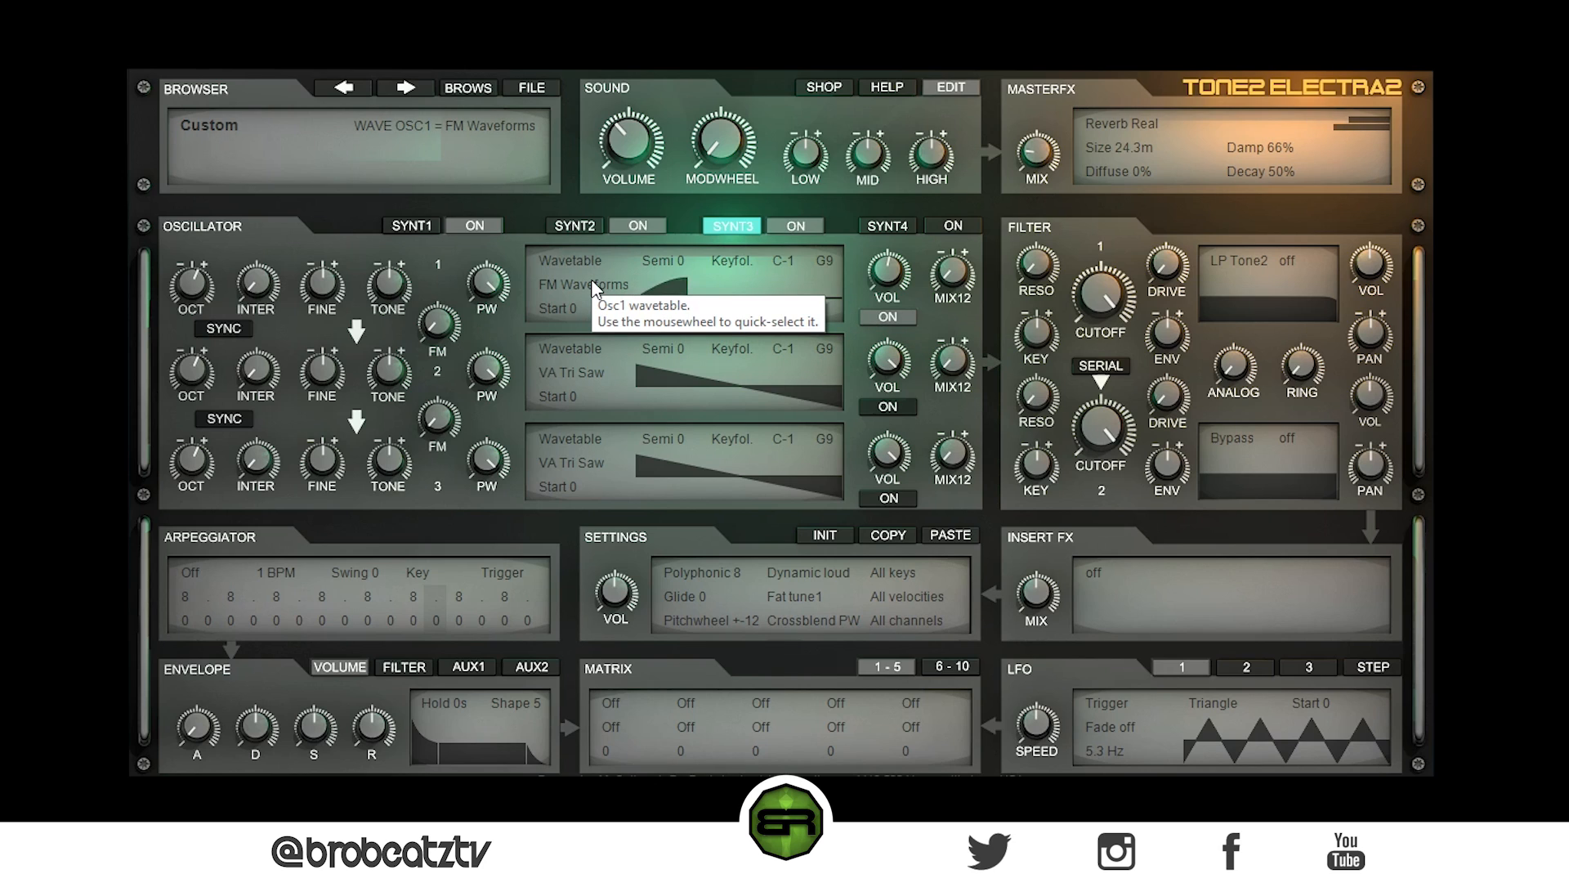
{"action": "left_click_drag", "start_coordinate": [487, 284], "coordinate": [482, 397]}
{"action": "left_click", "coordinate": [876, 368]}
{"action": "mouse_move", "coordinate": [205, 287]}
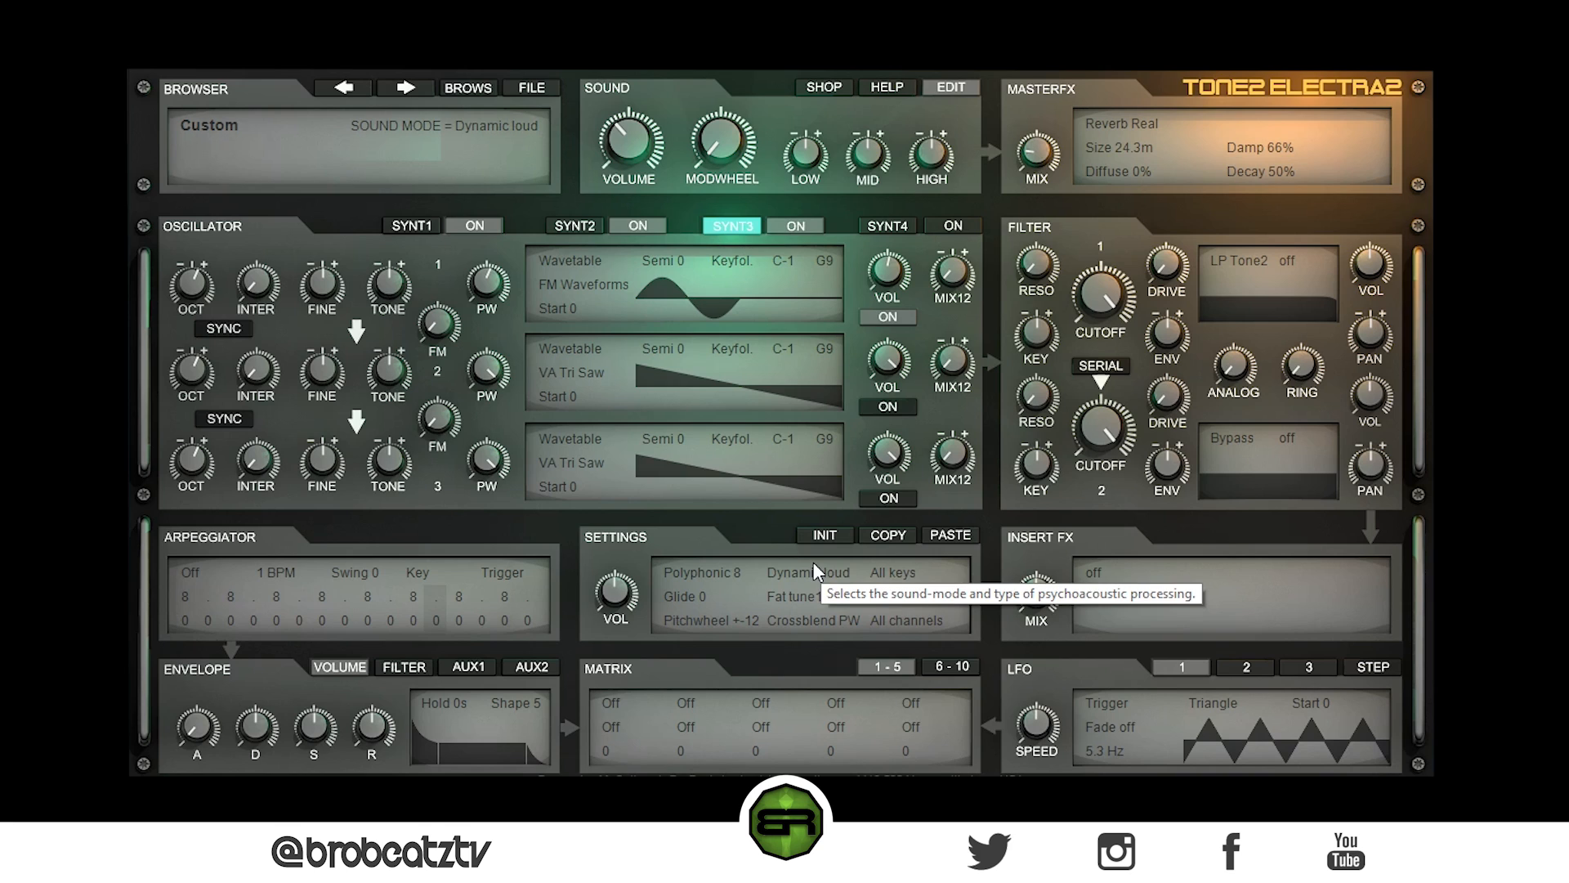
- Set synth layer 3's arpeggiator to Altdown with a tempo of 1/2 BPM and its trigger mode on Song
{"action": "left_click", "coordinate": [195, 573]}
{"action": "left_click", "coordinate": [247, 426]}
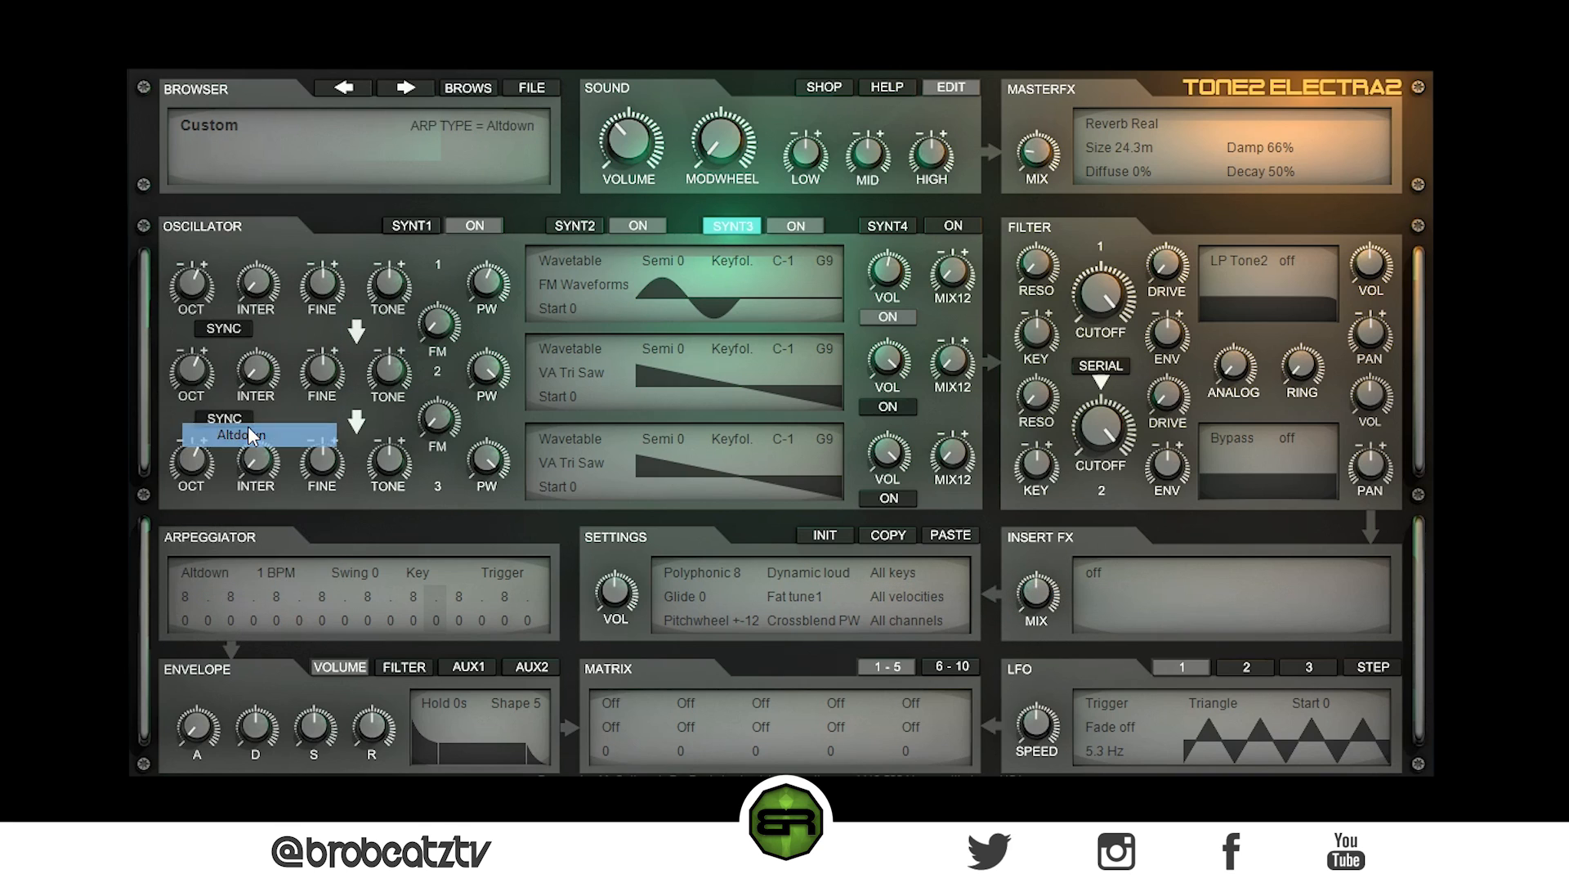
{"action": "left_click", "coordinate": [276, 571]}
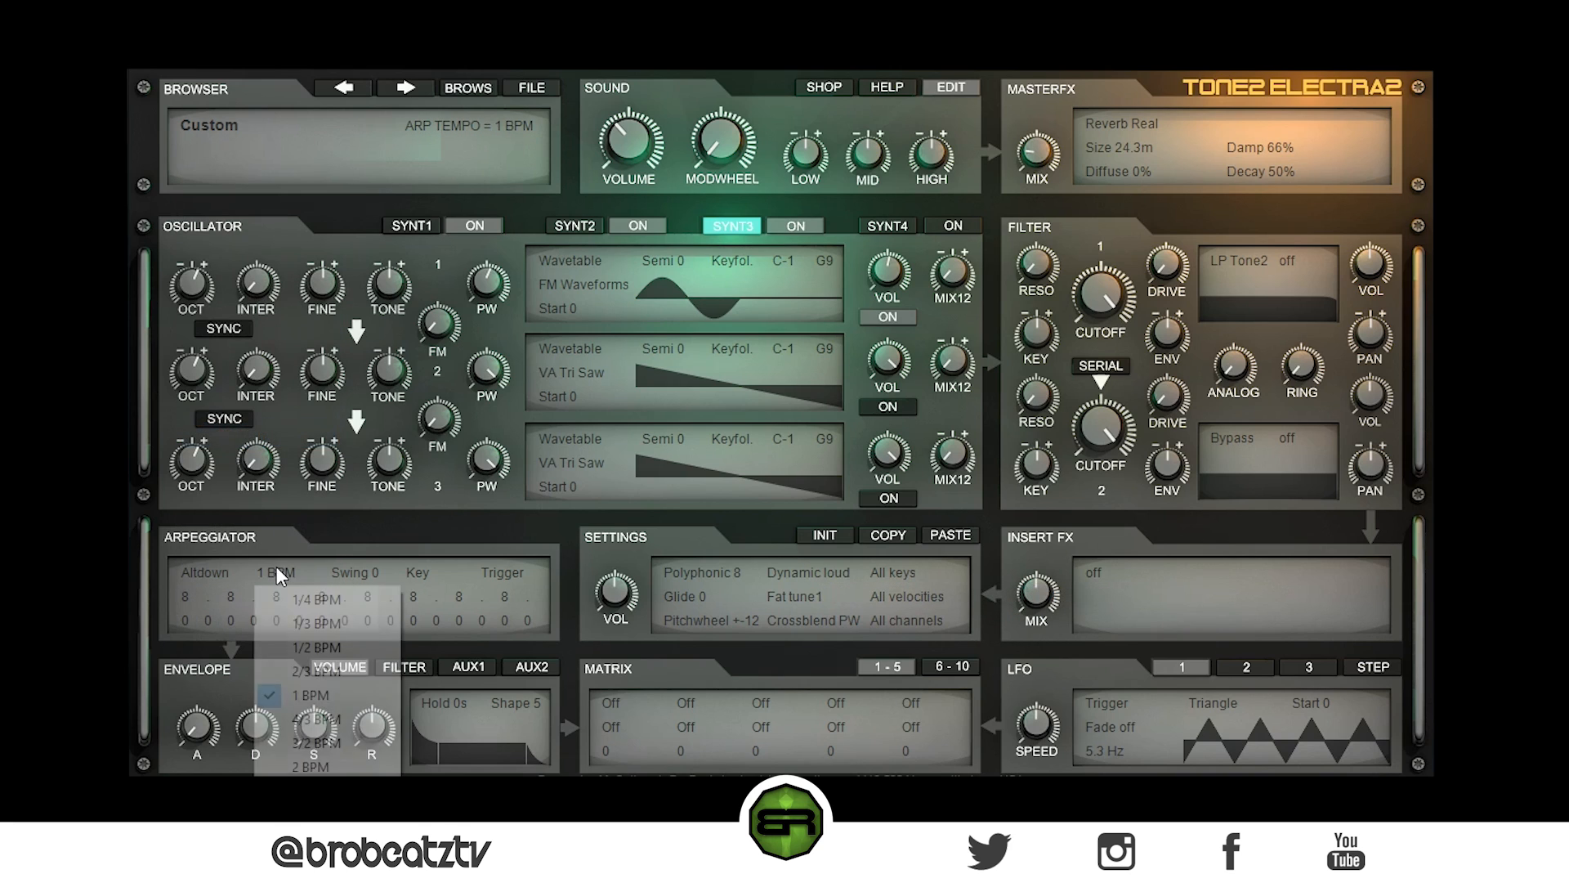
{"action": "left_click", "coordinate": [312, 650]}
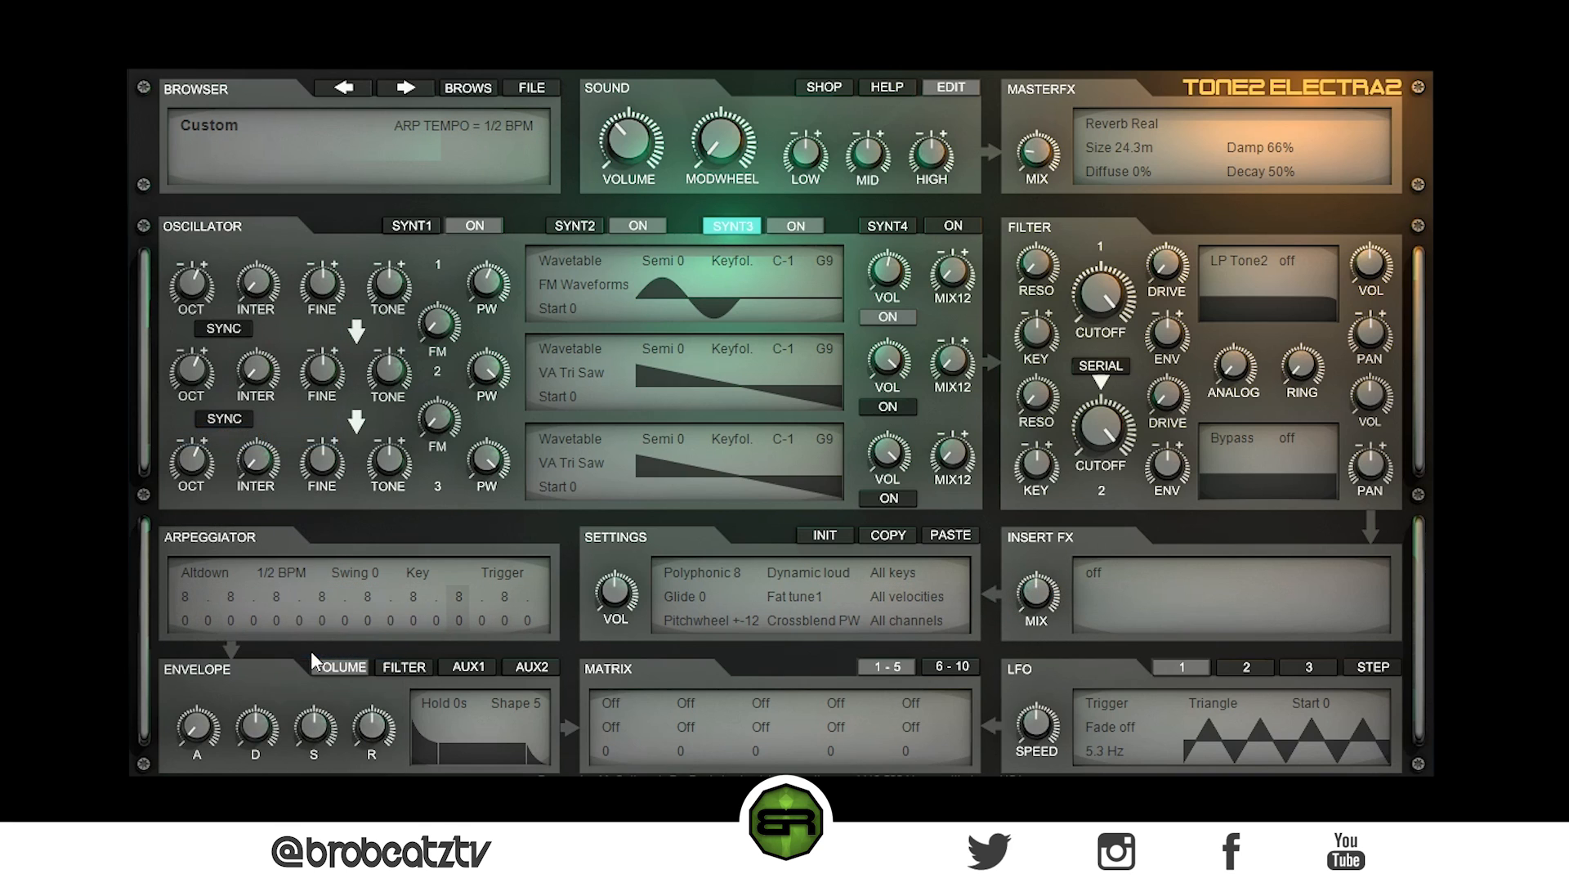
{"action": "left_click", "coordinate": [504, 577]}
- Set the arpeggiator tempo to 2 BPM and look through the other tempo choices
{"action": "left_click", "coordinate": [287, 569]}
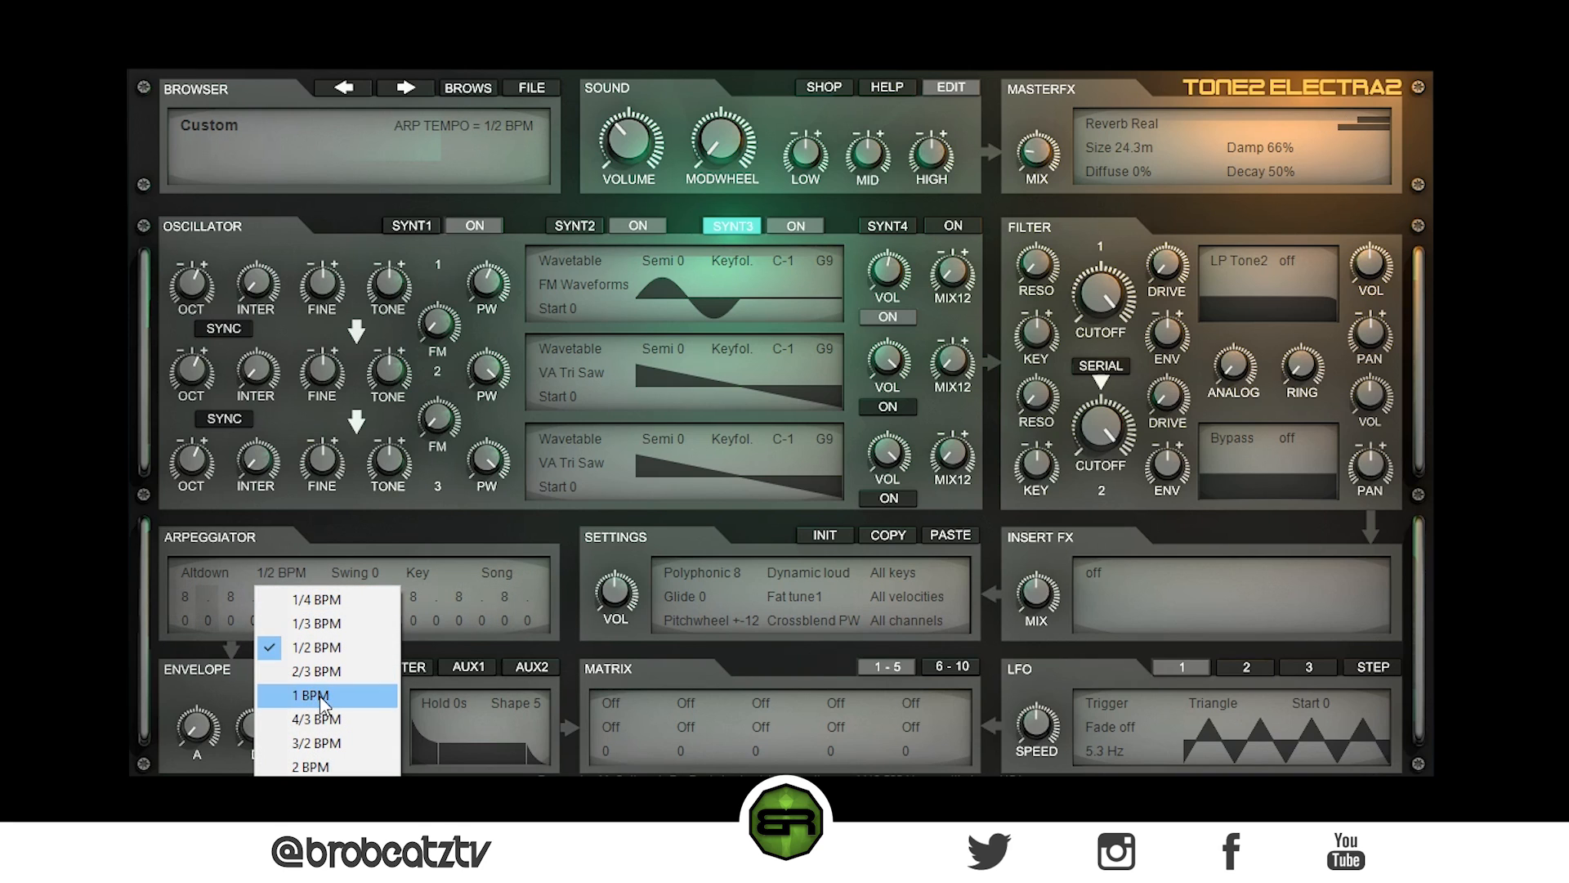
{"action": "left_click", "coordinate": [330, 764]}
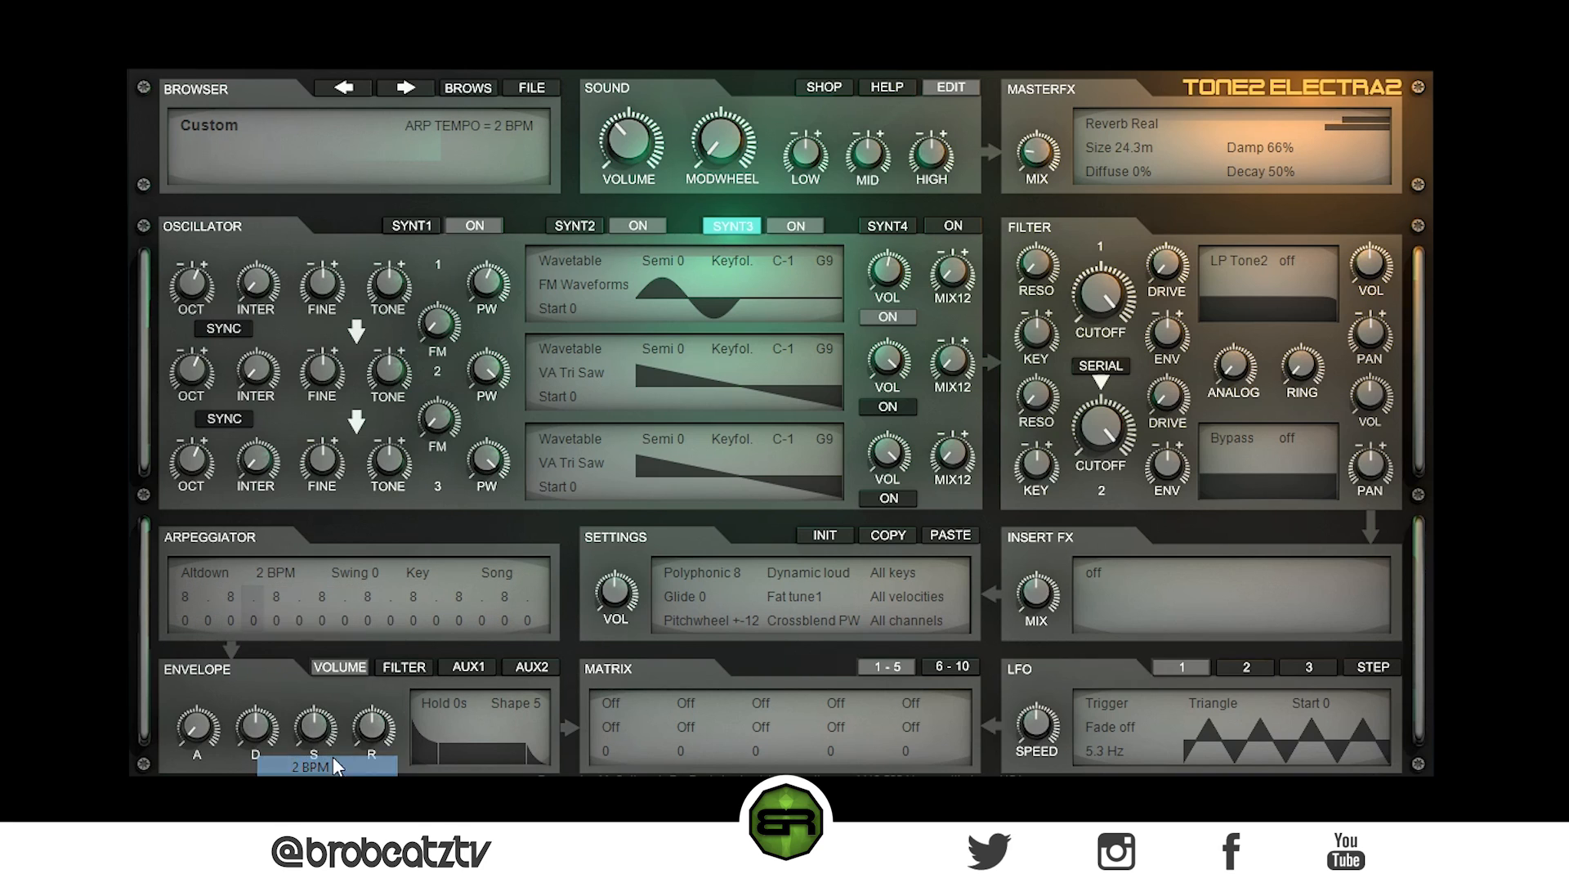
{"action": "left_click", "coordinate": [273, 574]}
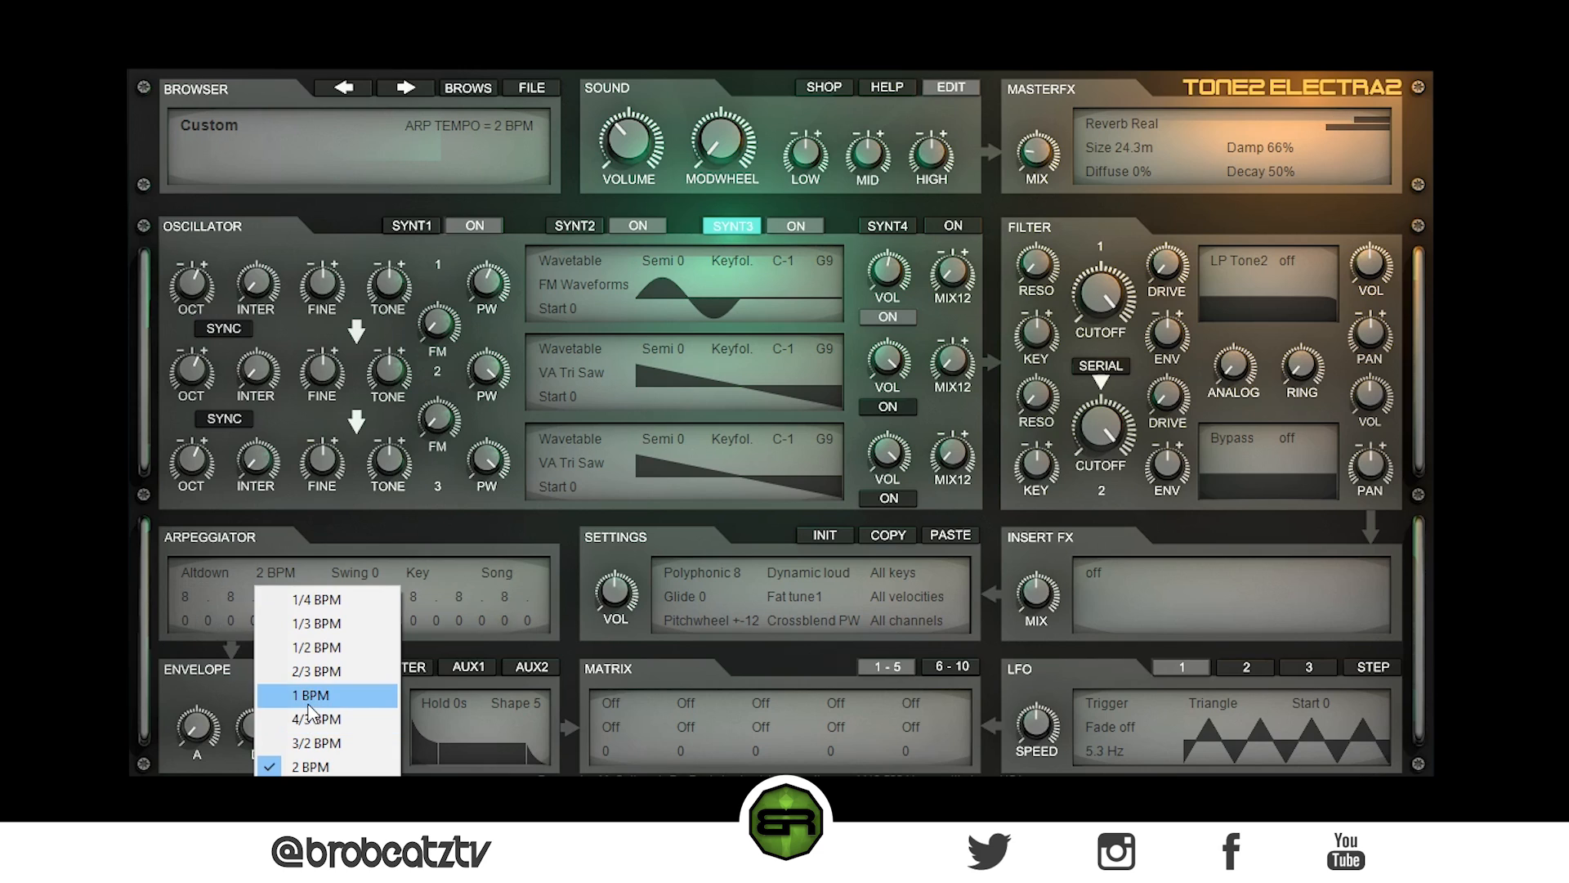
{"action": "left_click", "coordinate": [239, 532]}
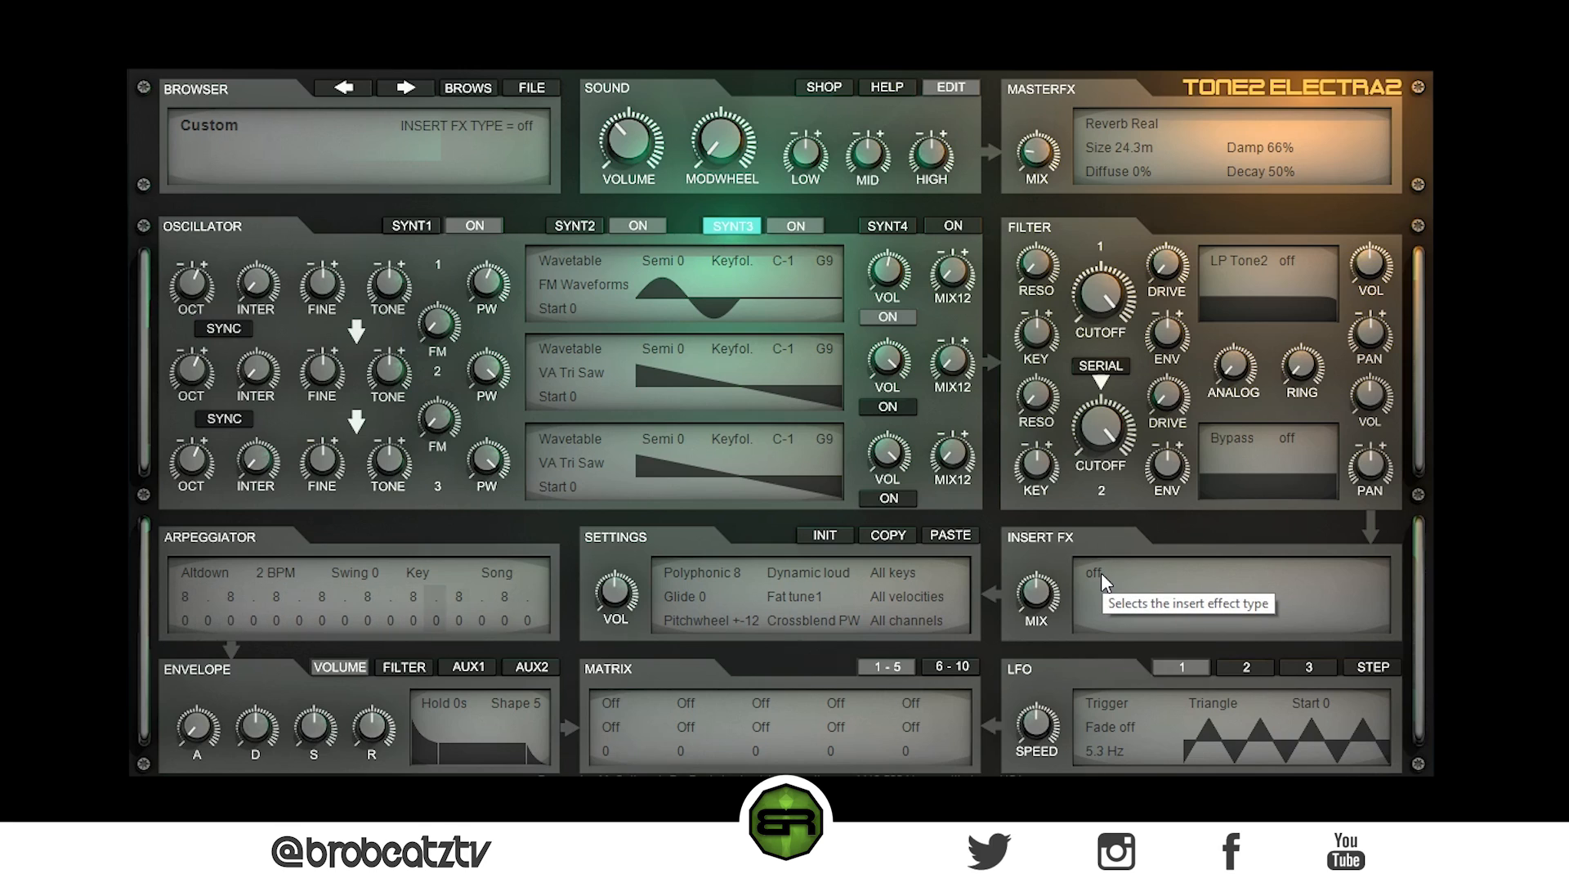
- Shape the volume envelope with a lower sustain, longer decay and adjusted attack, and set the arpeggiator tempo to 1 BPM
{"action": "left_click_drag", "start_coordinate": [314, 726], "coordinate": [255, 664]}
{"action": "left_click", "coordinate": [205, 708]}
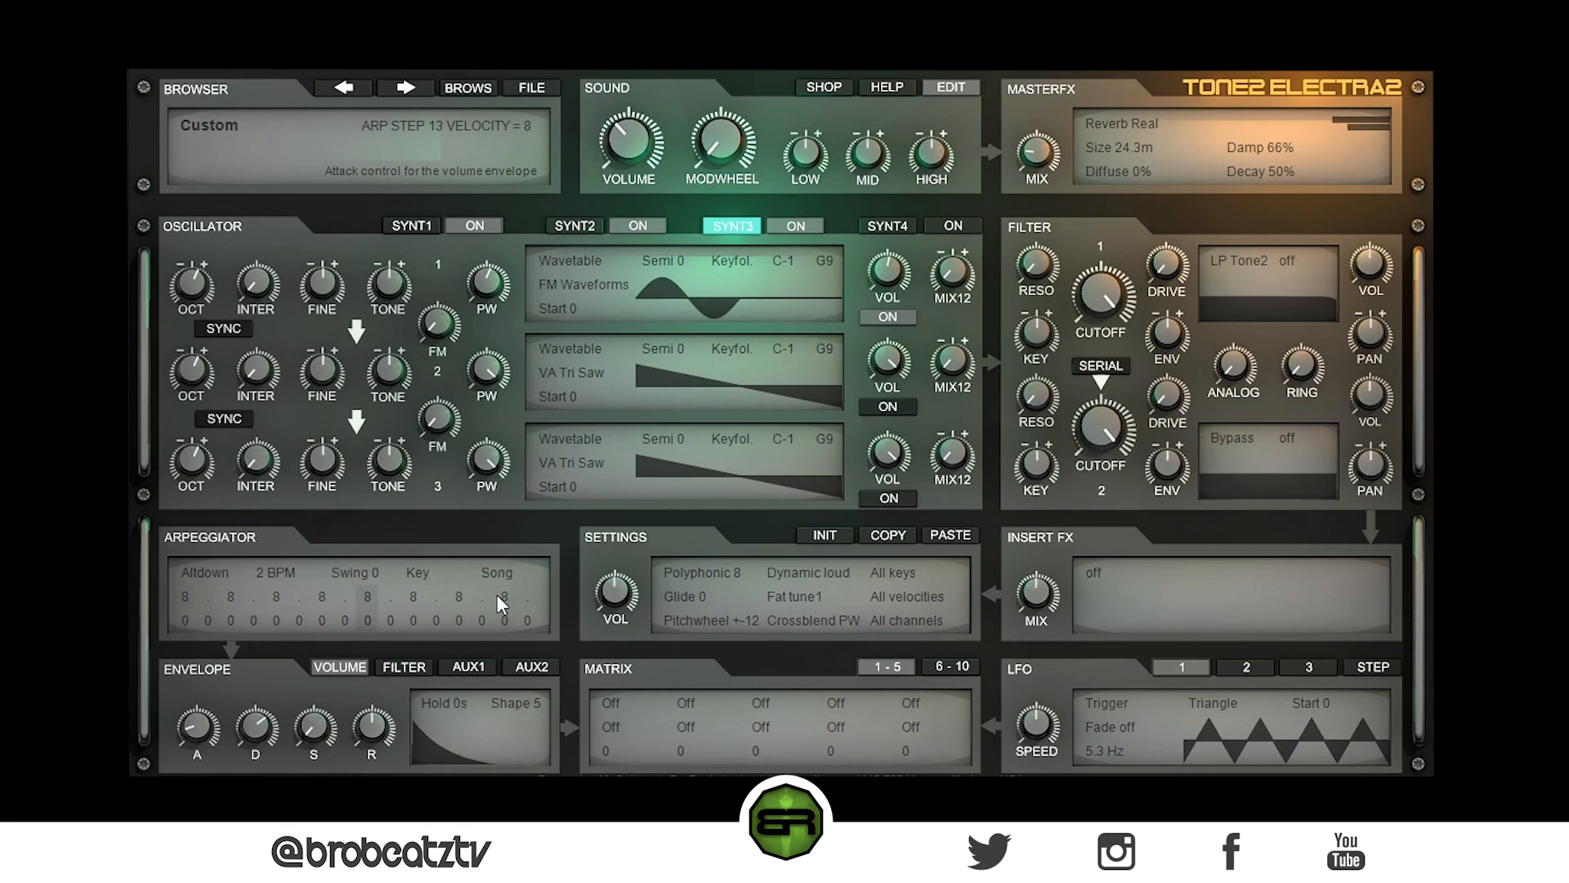
{"action": "left_click", "coordinate": [277, 573]}
{"action": "left_click", "coordinate": [298, 695]}
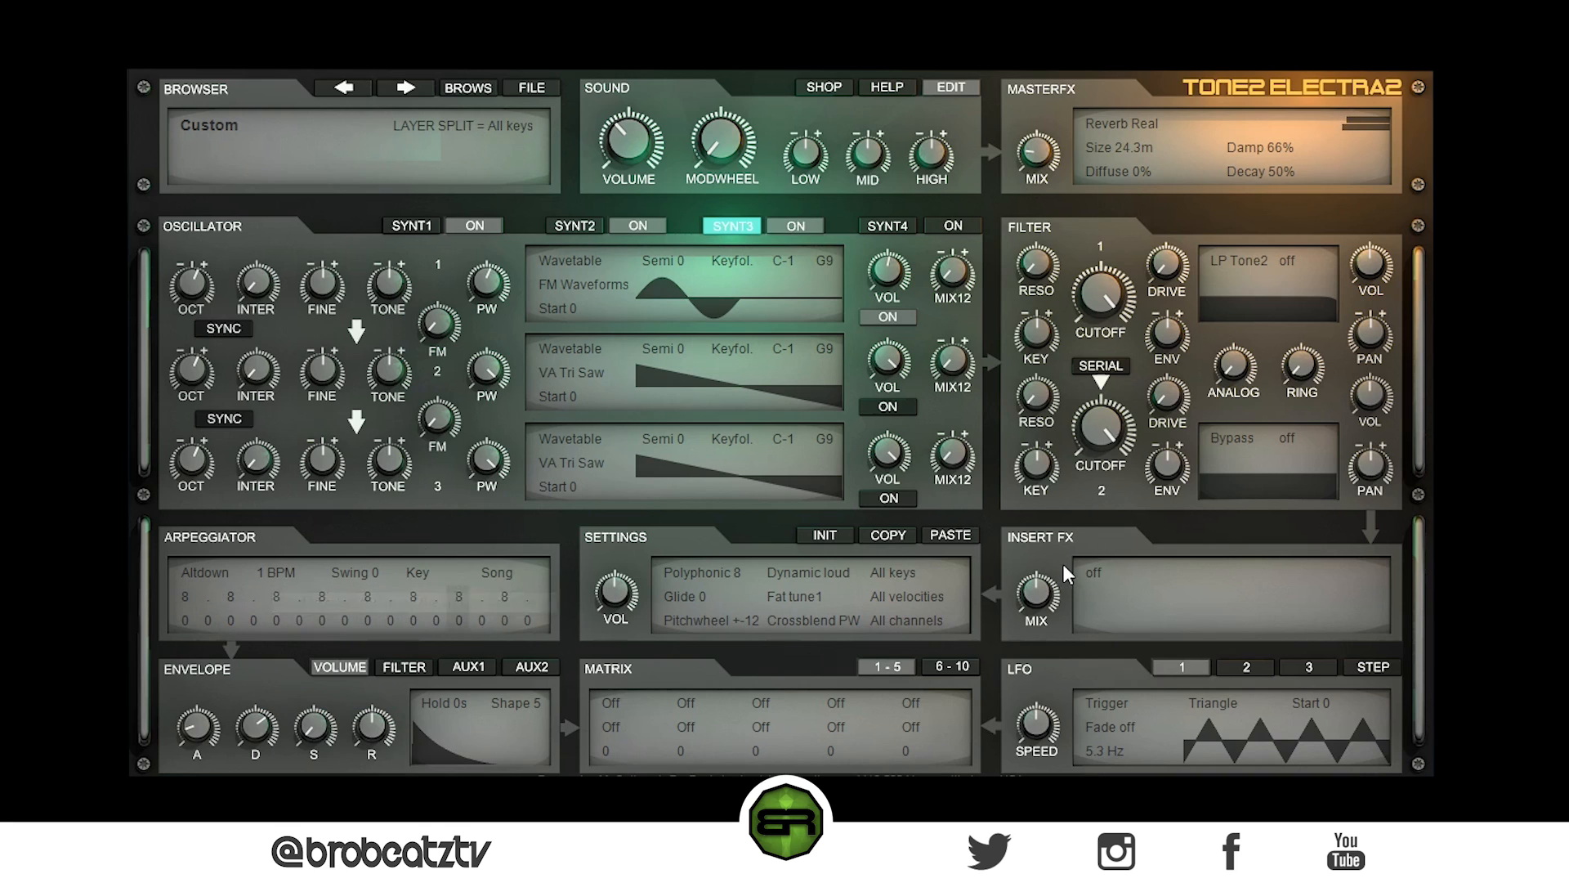
- Choose PingPong as the insert effect of synth layer 3
{"action": "left_click", "coordinate": [1112, 583]}
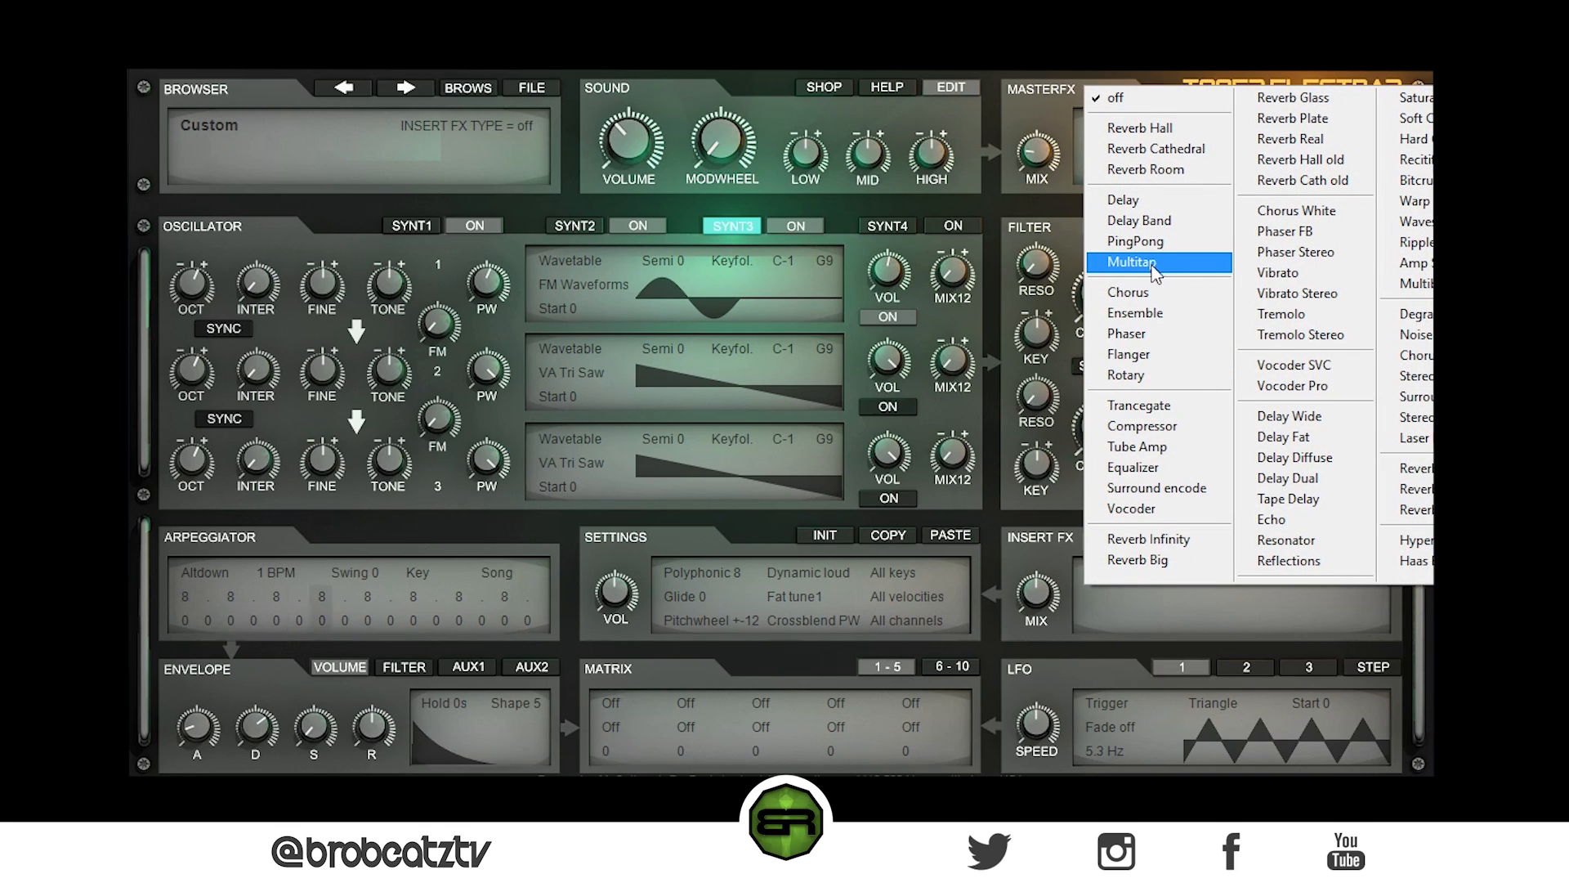
{"action": "left_click", "coordinate": [1140, 241]}
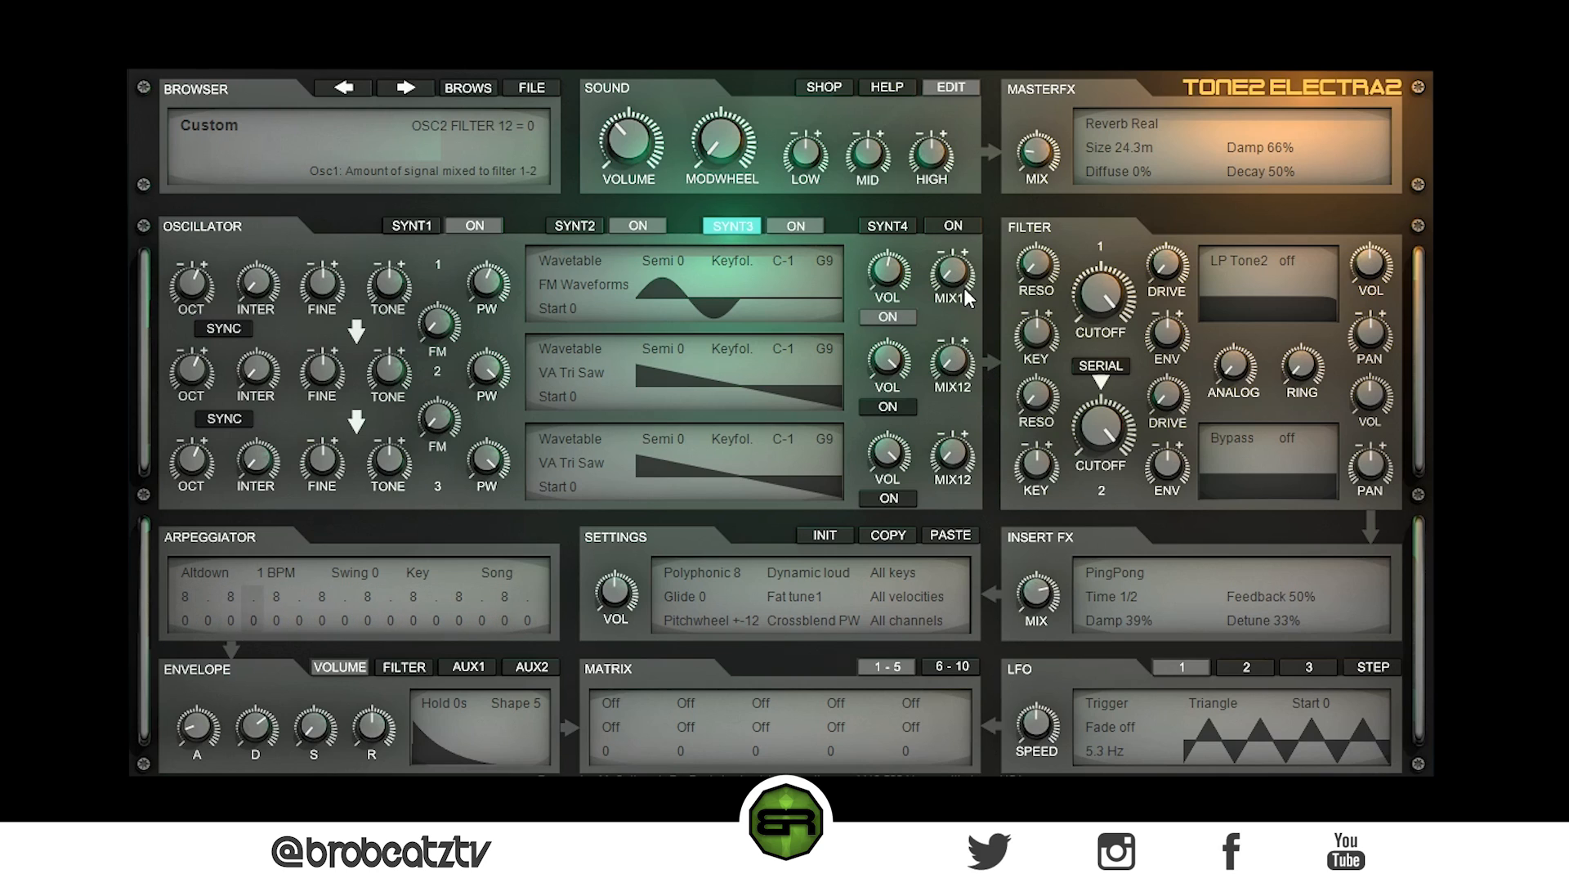
- Adjust oscillator 1's mix between the two filters, set filter 2's type to HP 18dB and lower its cutoff
{"action": "left_click_drag", "start_coordinate": [944, 302], "coordinate": [966, 177]}
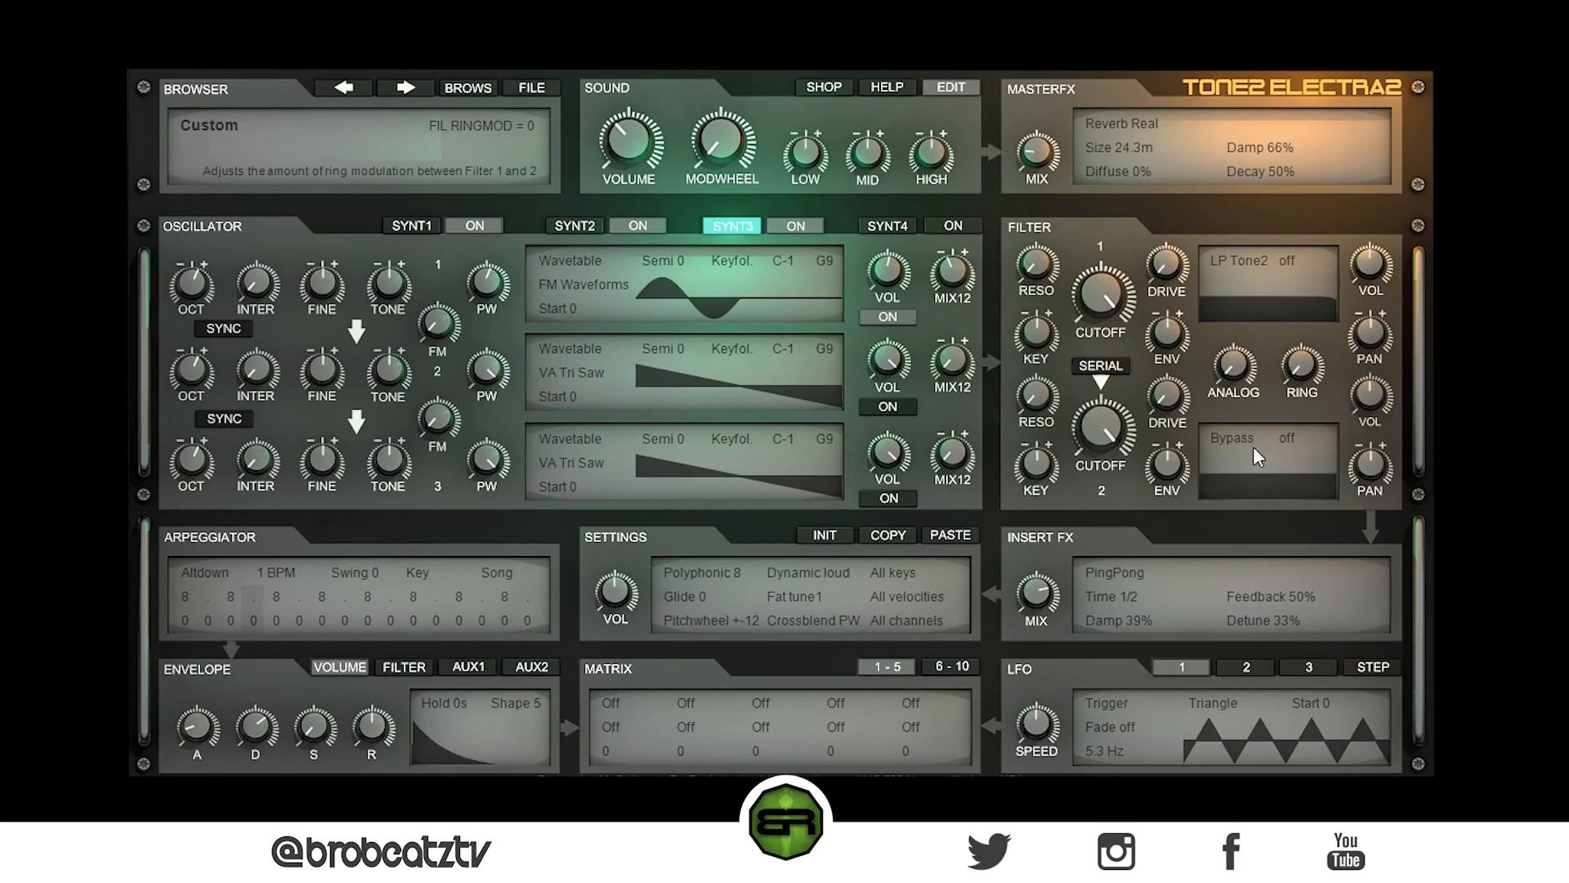
{"action": "left_click", "coordinate": [1224, 439]}
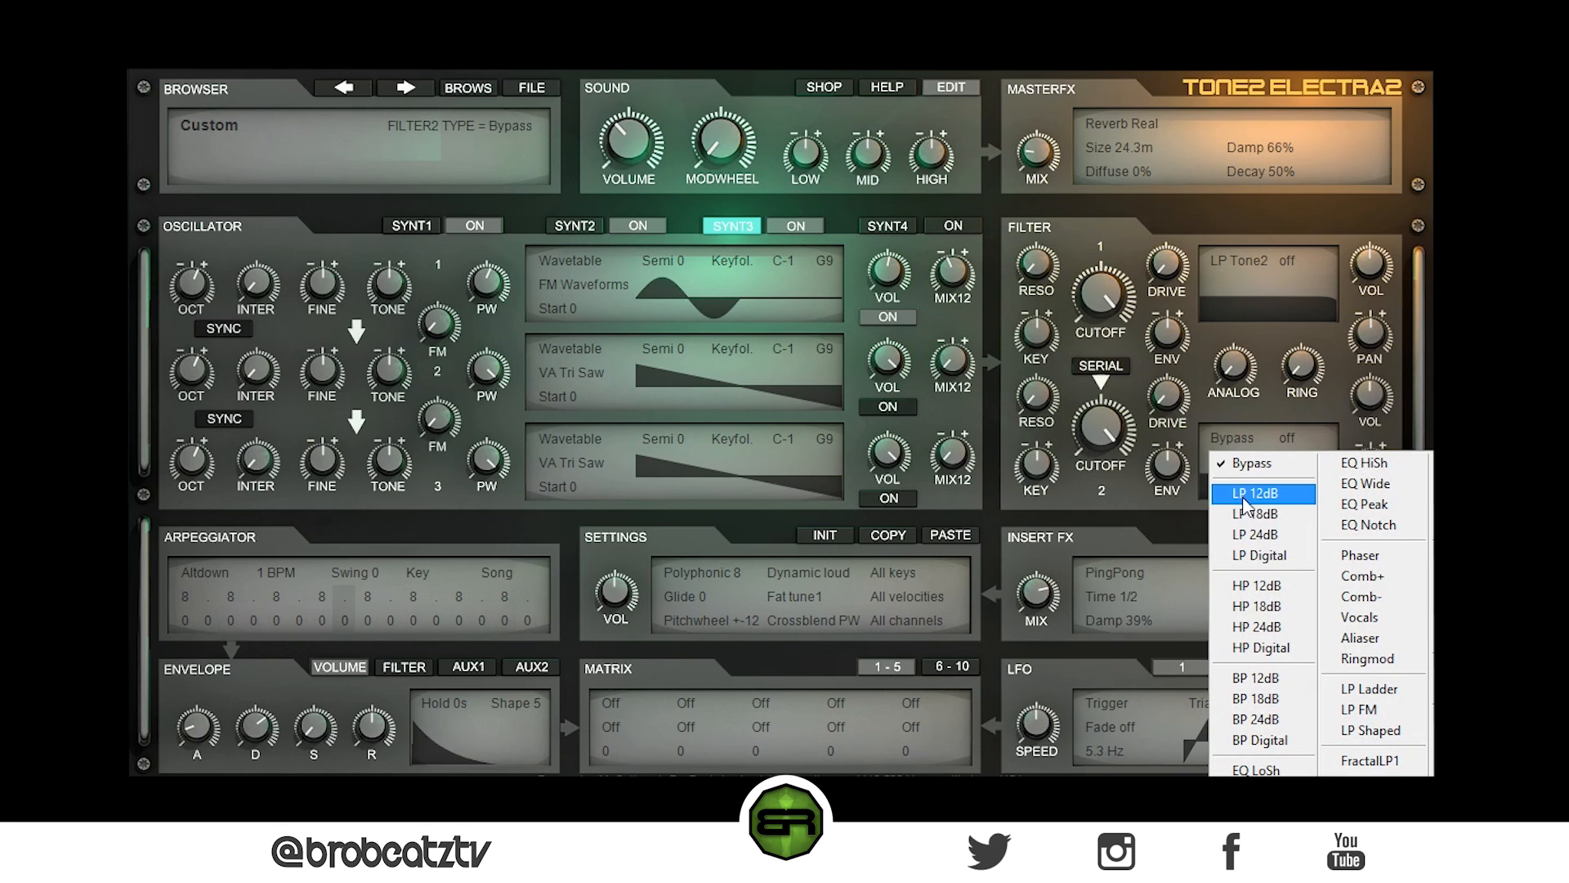
{"action": "left_click", "coordinate": [1257, 606]}
{"action": "mouse_move", "coordinate": [1128, 457]}
{"action": "left_mouse_down"}
{"action": "mouse_move", "coordinate": [1087, 473]}
{"action": "mouse_move", "coordinate": [1072, 553]}
{"action": "mouse_move", "coordinate": [1095, 448]}
{"action": "mouse_move", "coordinate": [1132, 397]}
{"action": "mouse_move", "coordinate": [1112, 528]}
{"action": "mouse_move", "coordinate": [1115, 424]}
{"action": "mouse_move", "coordinate": [1128, 469]}
{"action": "mouse_move", "coordinate": [1093, 435]}
{"action": "mouse_move", "coordinate": [1107, 440]}
{"action": "left_mouse_up"}
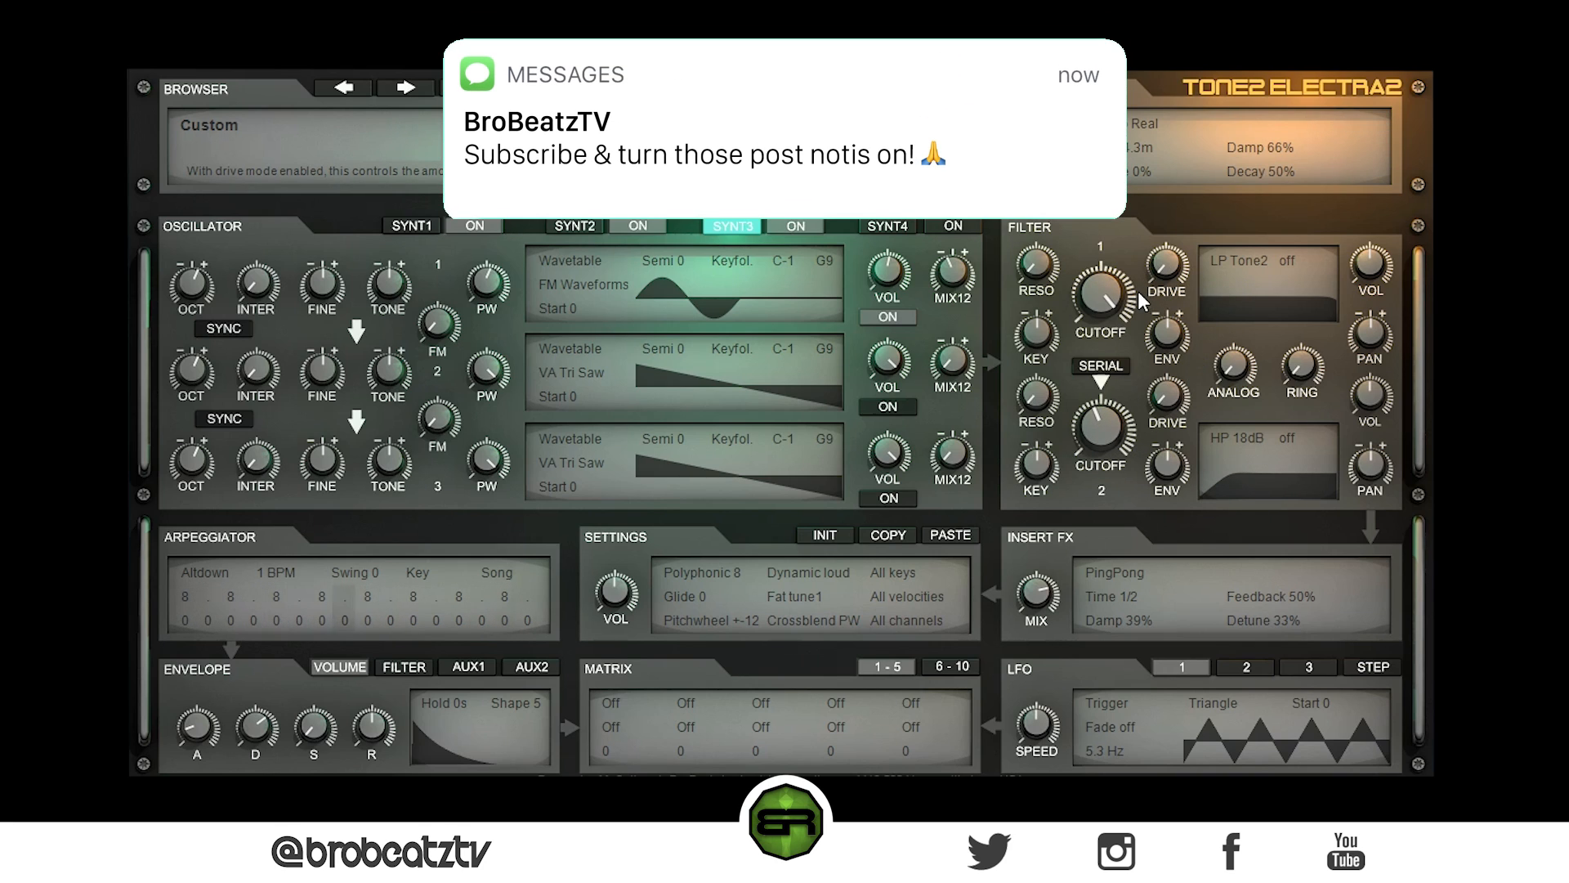
- Lower filter 1's cutoff to about 2200 Hz and raise its resonance
{"action": "left_click", "coordinate": [1107, 297]}
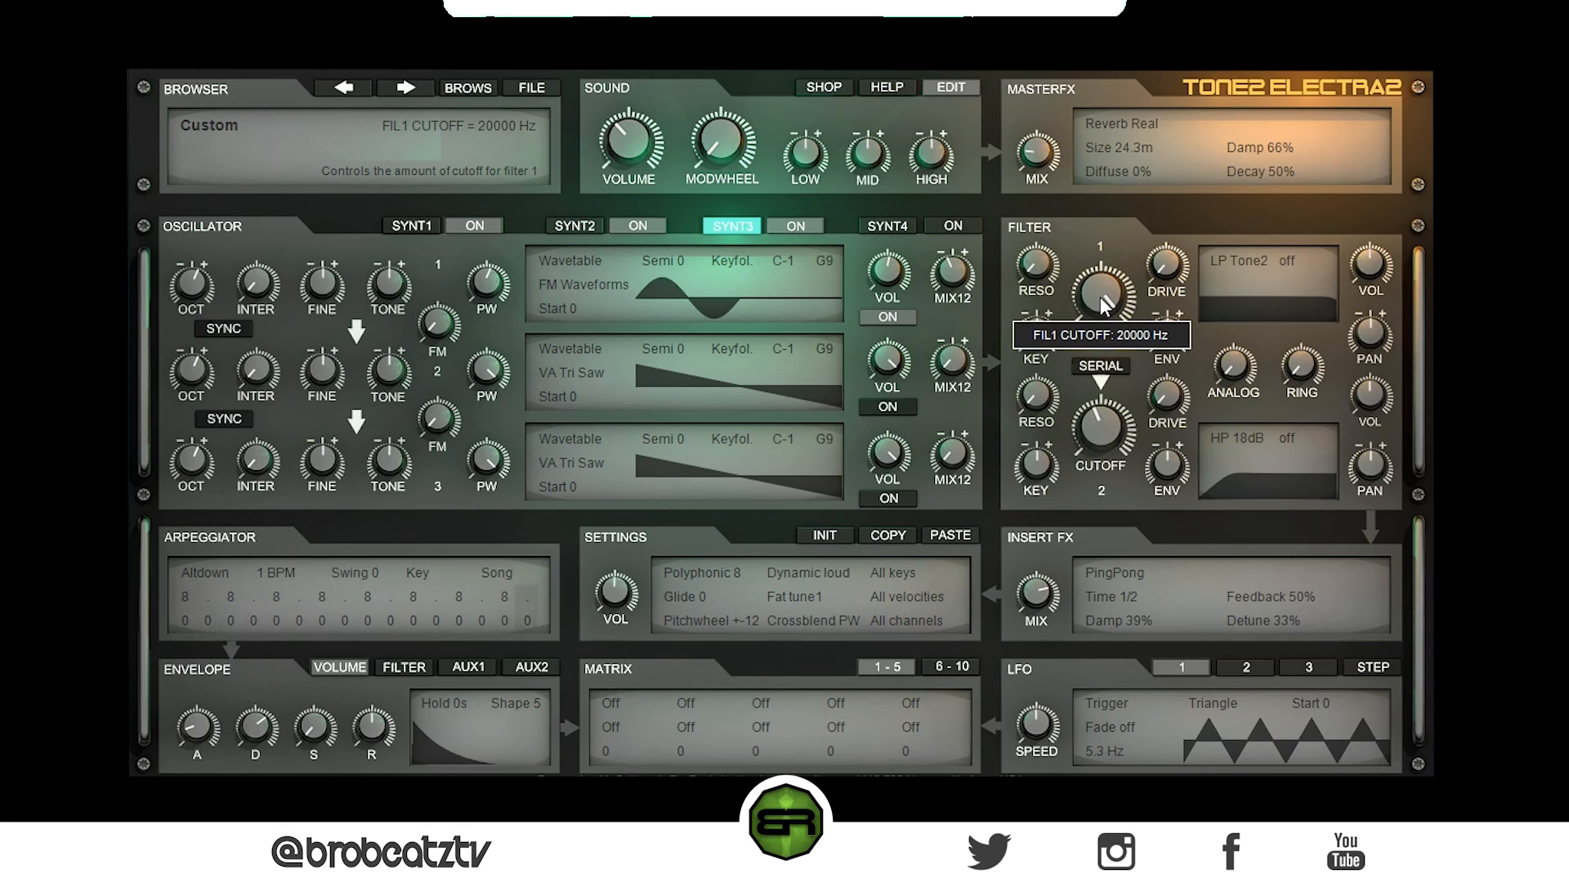
{"action": "left_click_drag", "start_coordinate": [1101, 295], "coordinate": [1099, 349]}
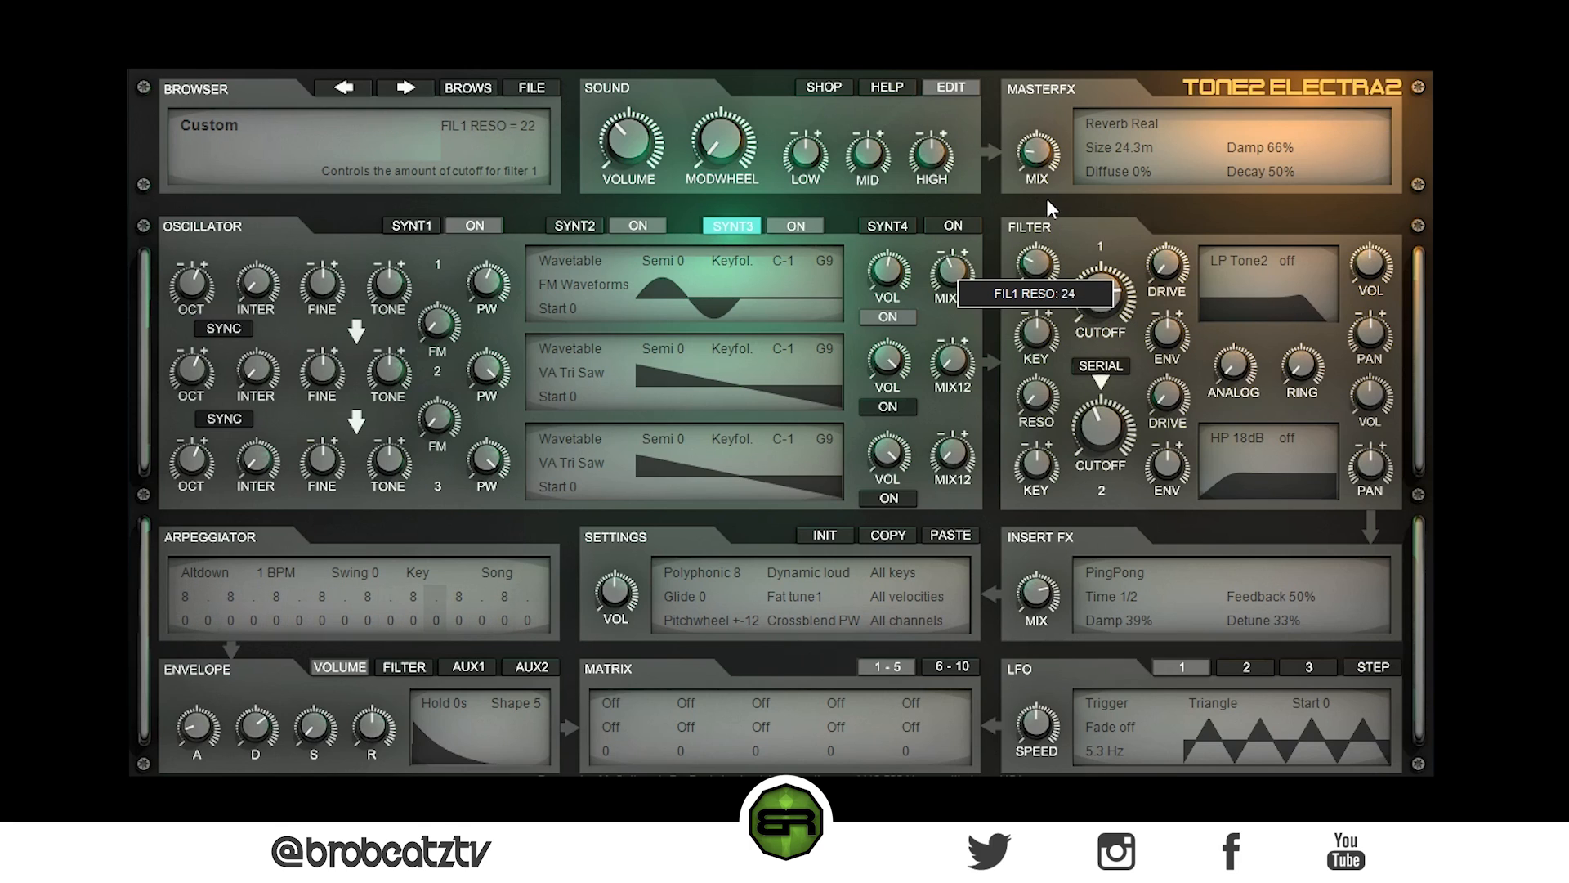
{"action": "mouse_move", "coordinate": [1101, 282]}
{"action": "left_mouse_down"}
{"action": "mouse_move", "coordinate": [1092, 317]}
{"action": "mouse_move", "coordinate": [1105, 243]}
{"action": "mouse_move", "coordinate": [1086, 385]}
{"action": "mouse_move", "coordinate": [1106, 254]}
{"action": "mouse_move", "coordinate": [1101, 291]}
{"action": "left_mouse_up"}
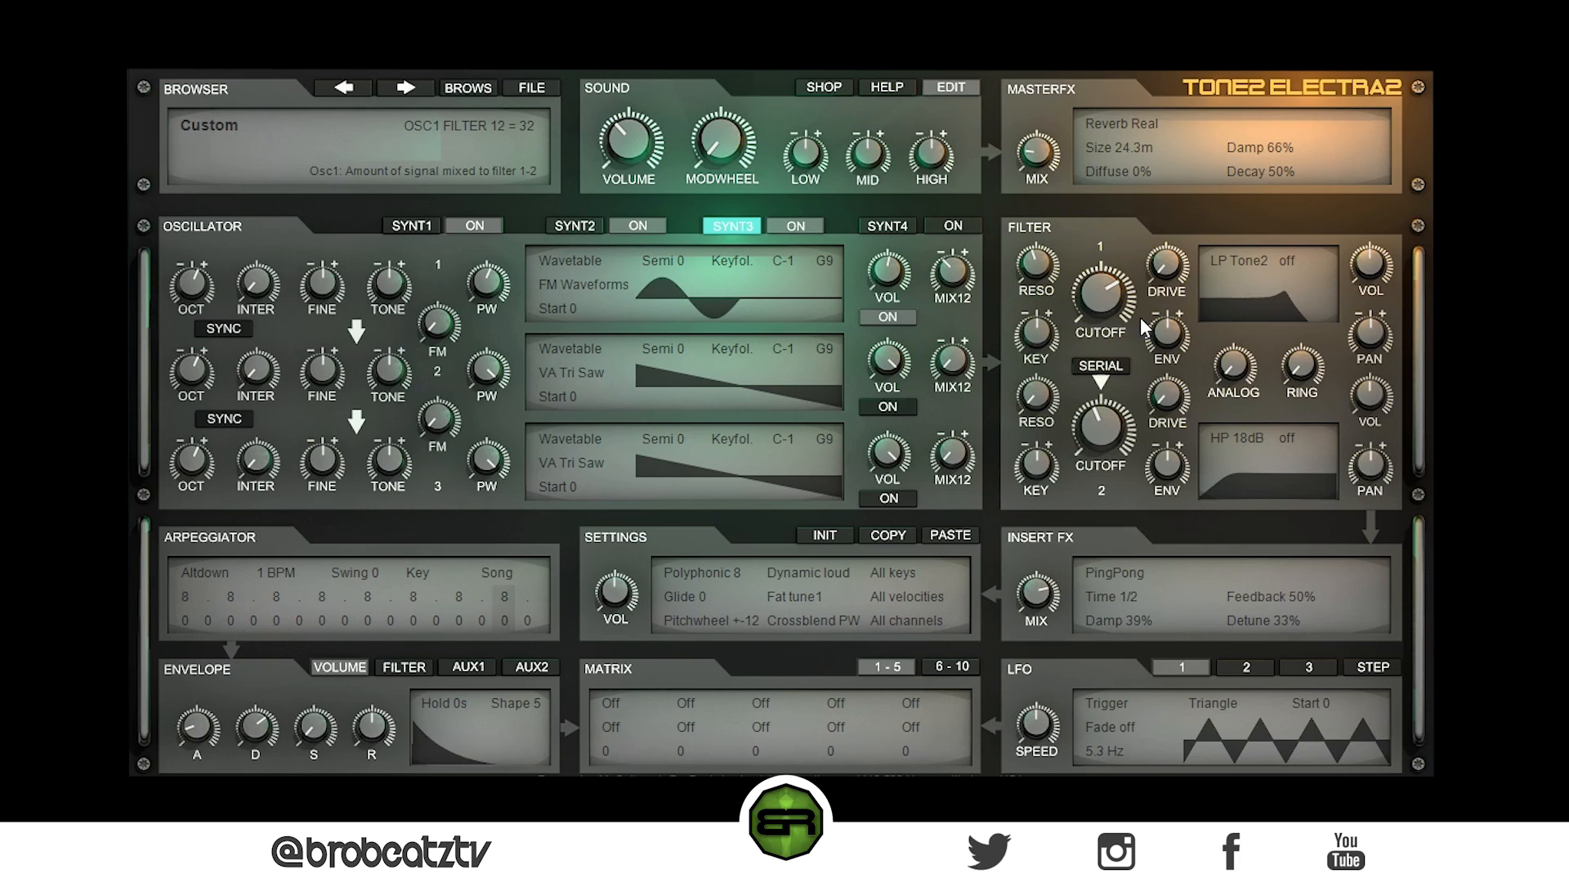
{"action": "mouse_move", "coordinate": [1101, 298]}
{"action": "left_mouse_down"}
{"action": "mouse_move", "coordinate": [1098, 277]}
{"action": "mouse_move", "coordinate": [1090, 311]}
{"action": "left_mouse_up"}
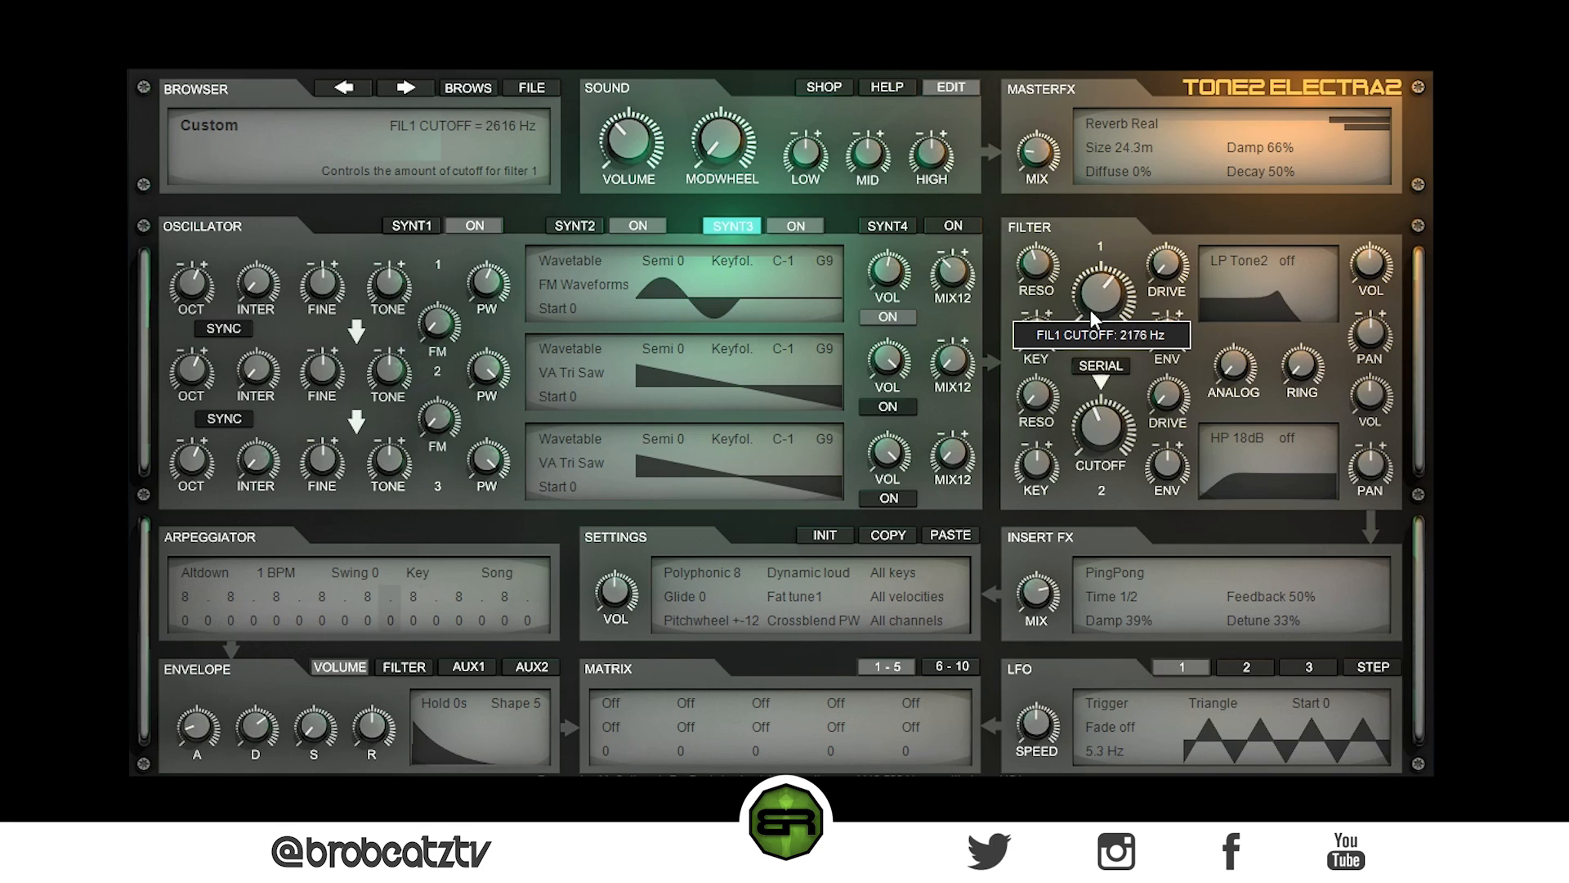
- Set filter 1's type to LP 18dB and lower its cutoff to 967 Hz
{"action": "left_click", "coordinate": [1205, 267]}
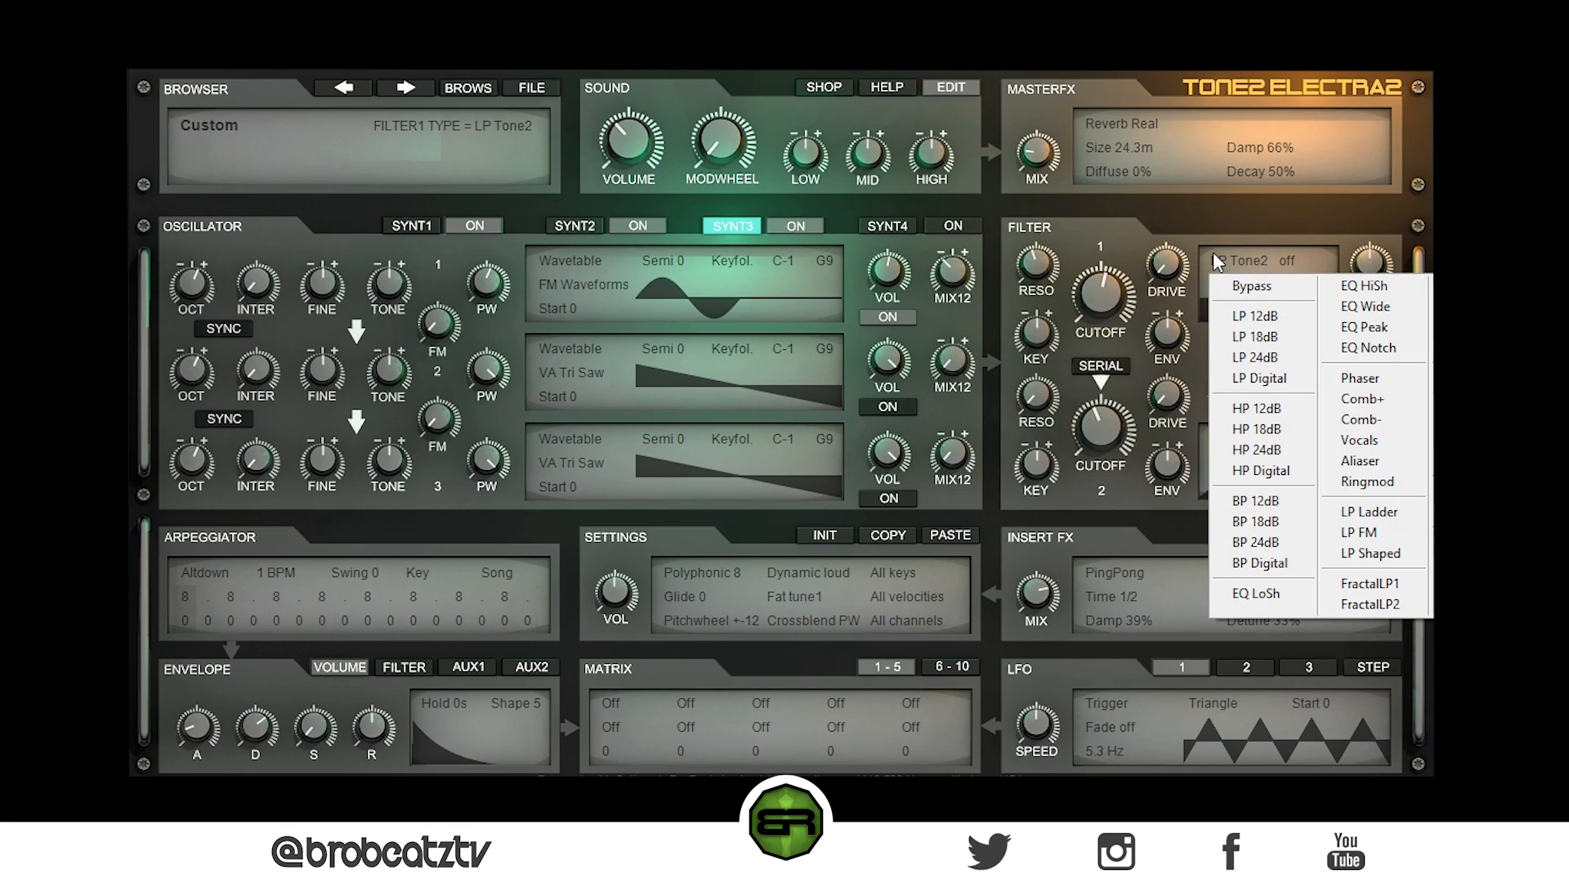
{"action": "left_click", "coordinate": [1242, 337]}
{"action": "left_click_drag", "start_coordinate": [1104, 286], "coordinate": [1106, 344]}
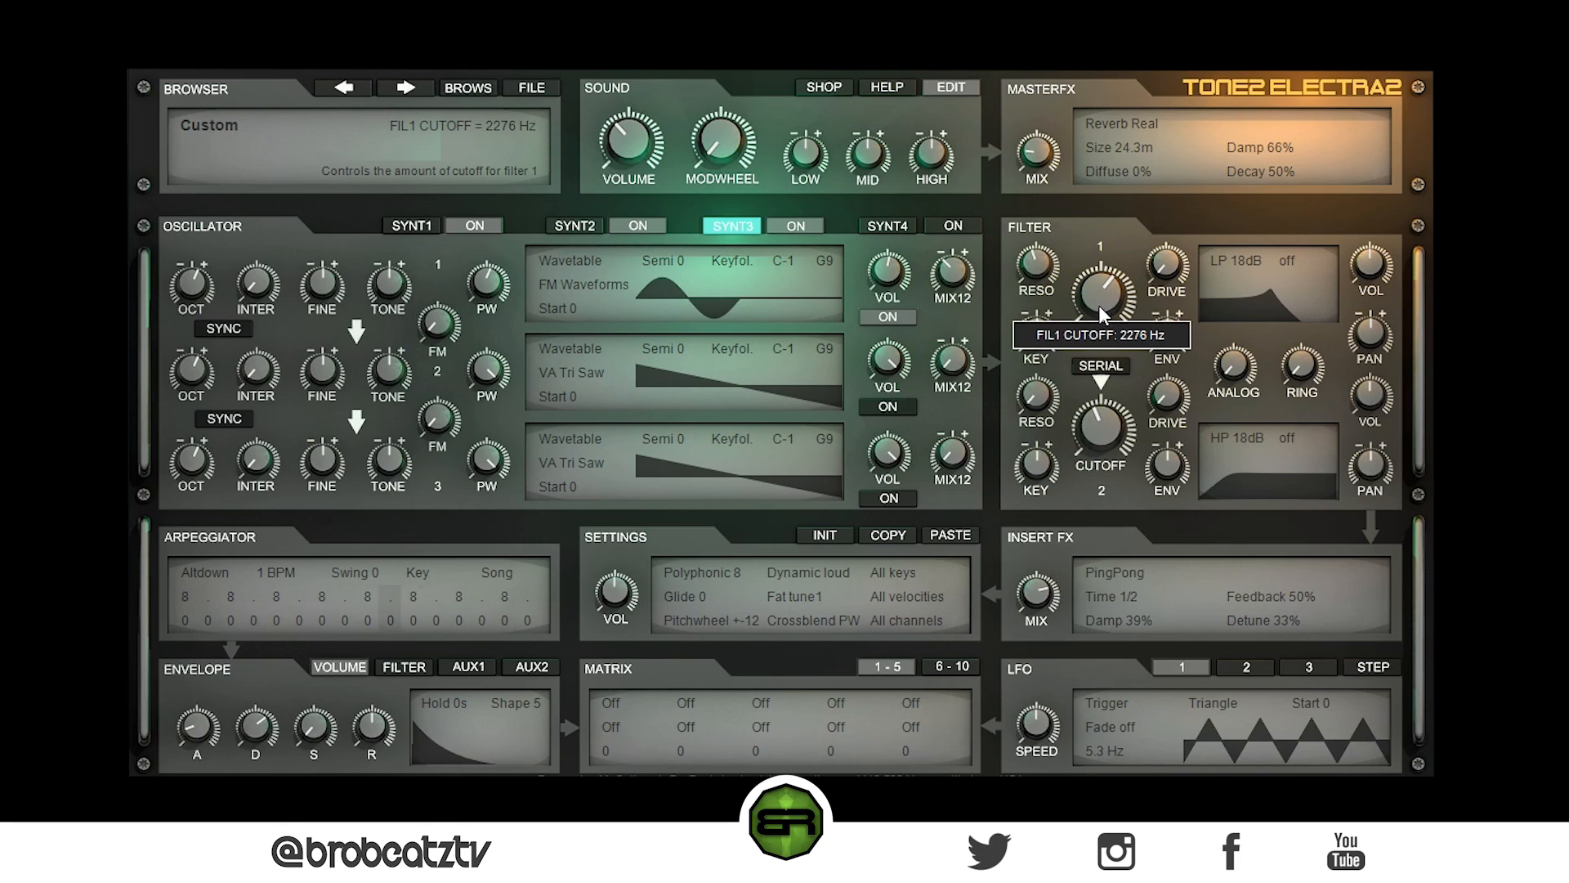
{"action": "left_click_drag", "start_coordinate": [956, 278], "coordinate": [956, 278]}
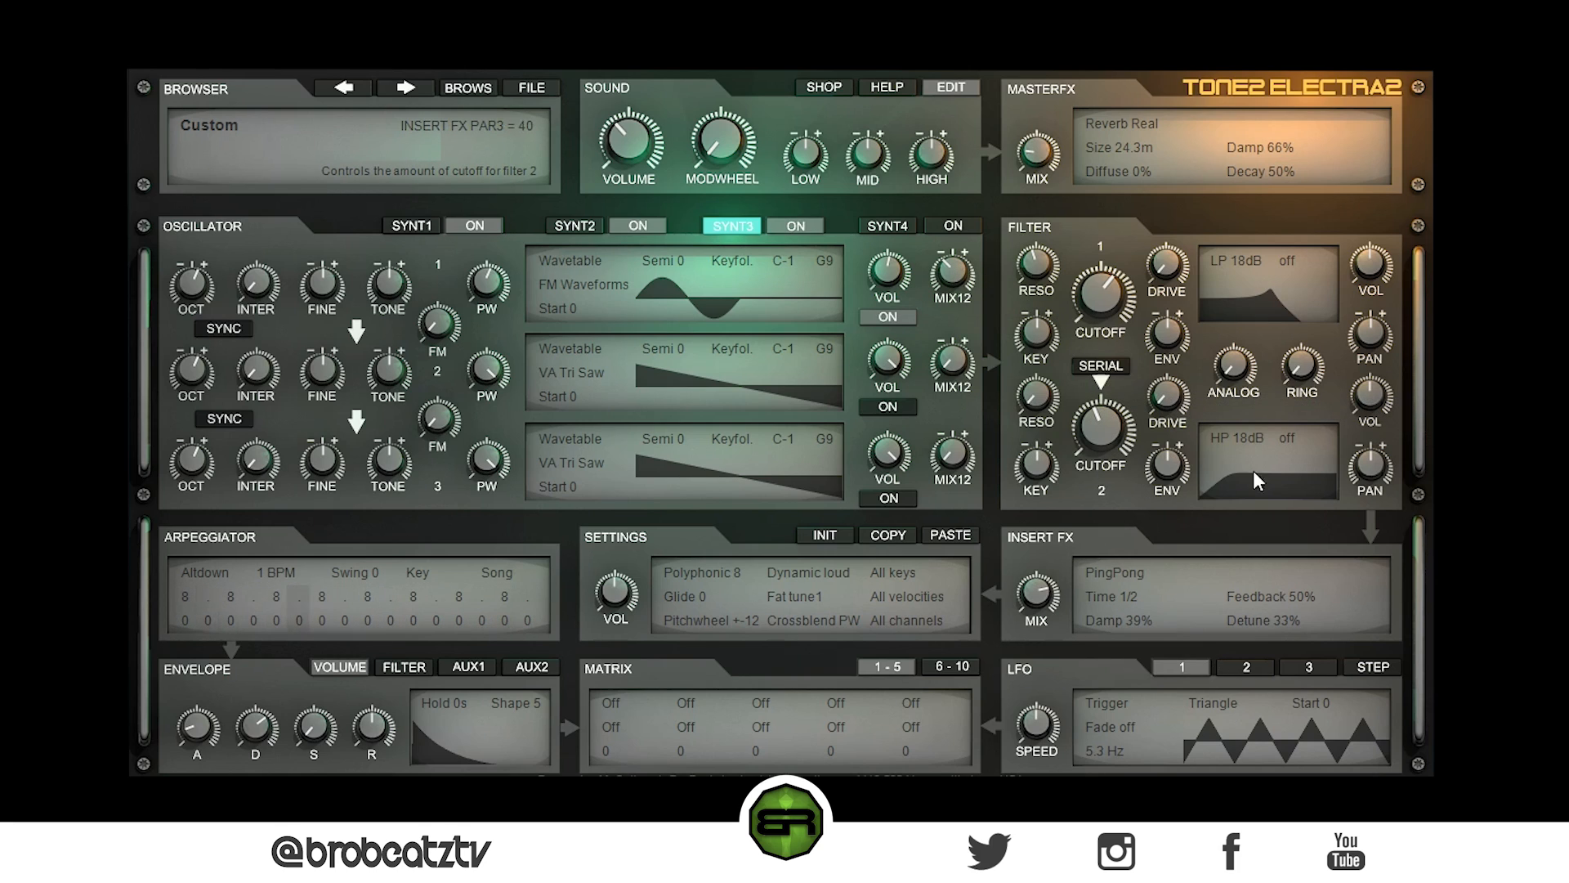
{"action": "left_click_drag", "start_coordinate": [1100, 292], "coordinate": [1097, 331]}
- Modulate filter 1's cutoff with LFO 1 and lower the cutoff to about 260 Hz
{"action": "right_click", "coordinate": [1103, 302]}
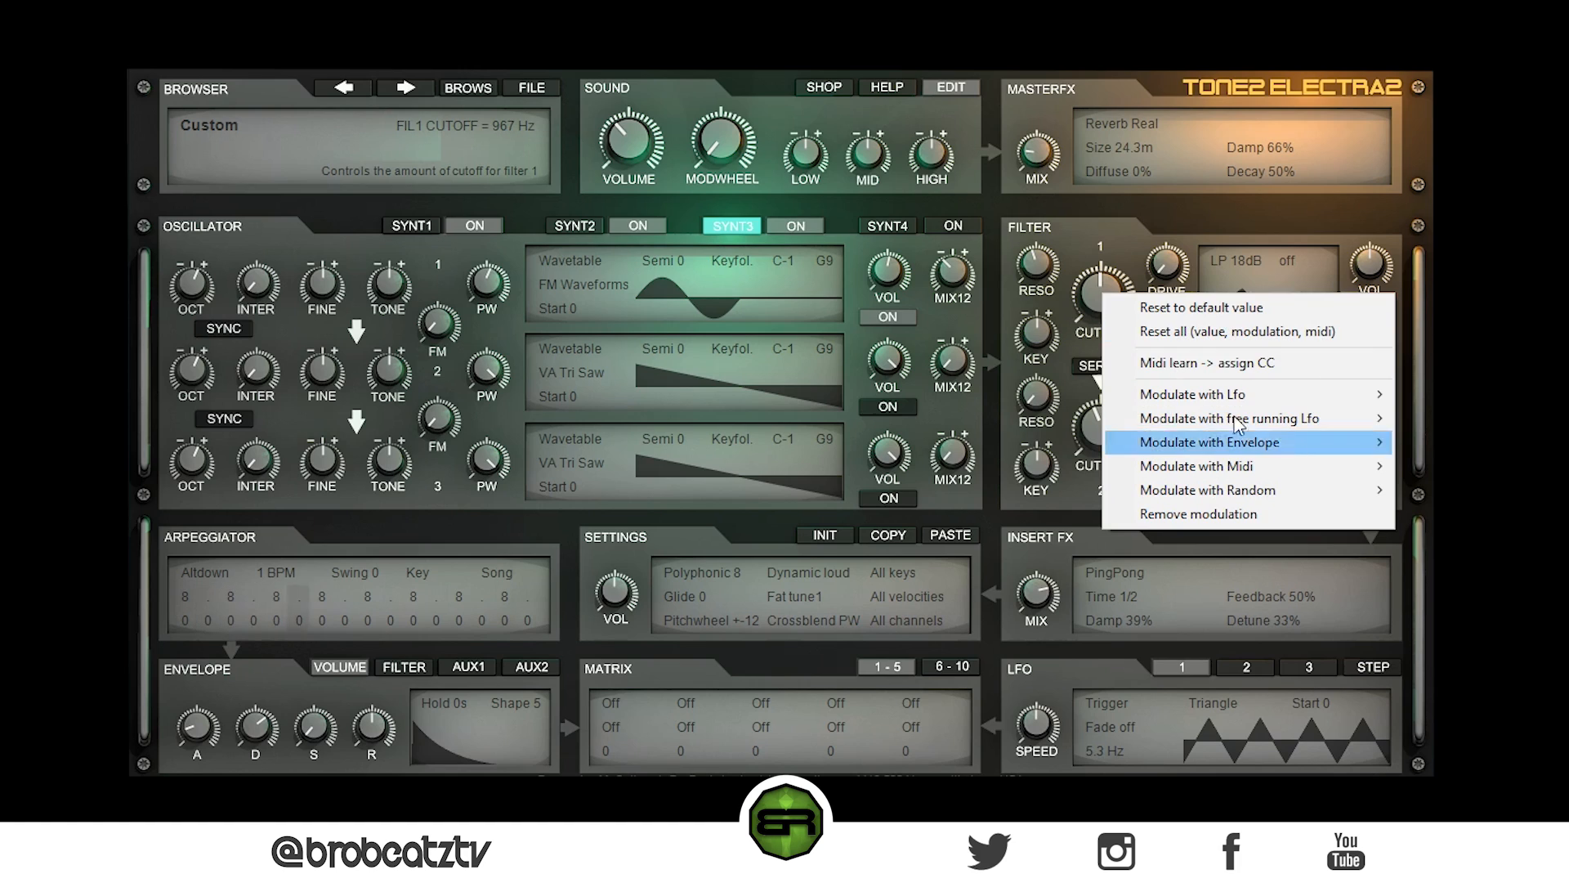
{"action": "mouse_move", "coordinate": [1235, 400]}
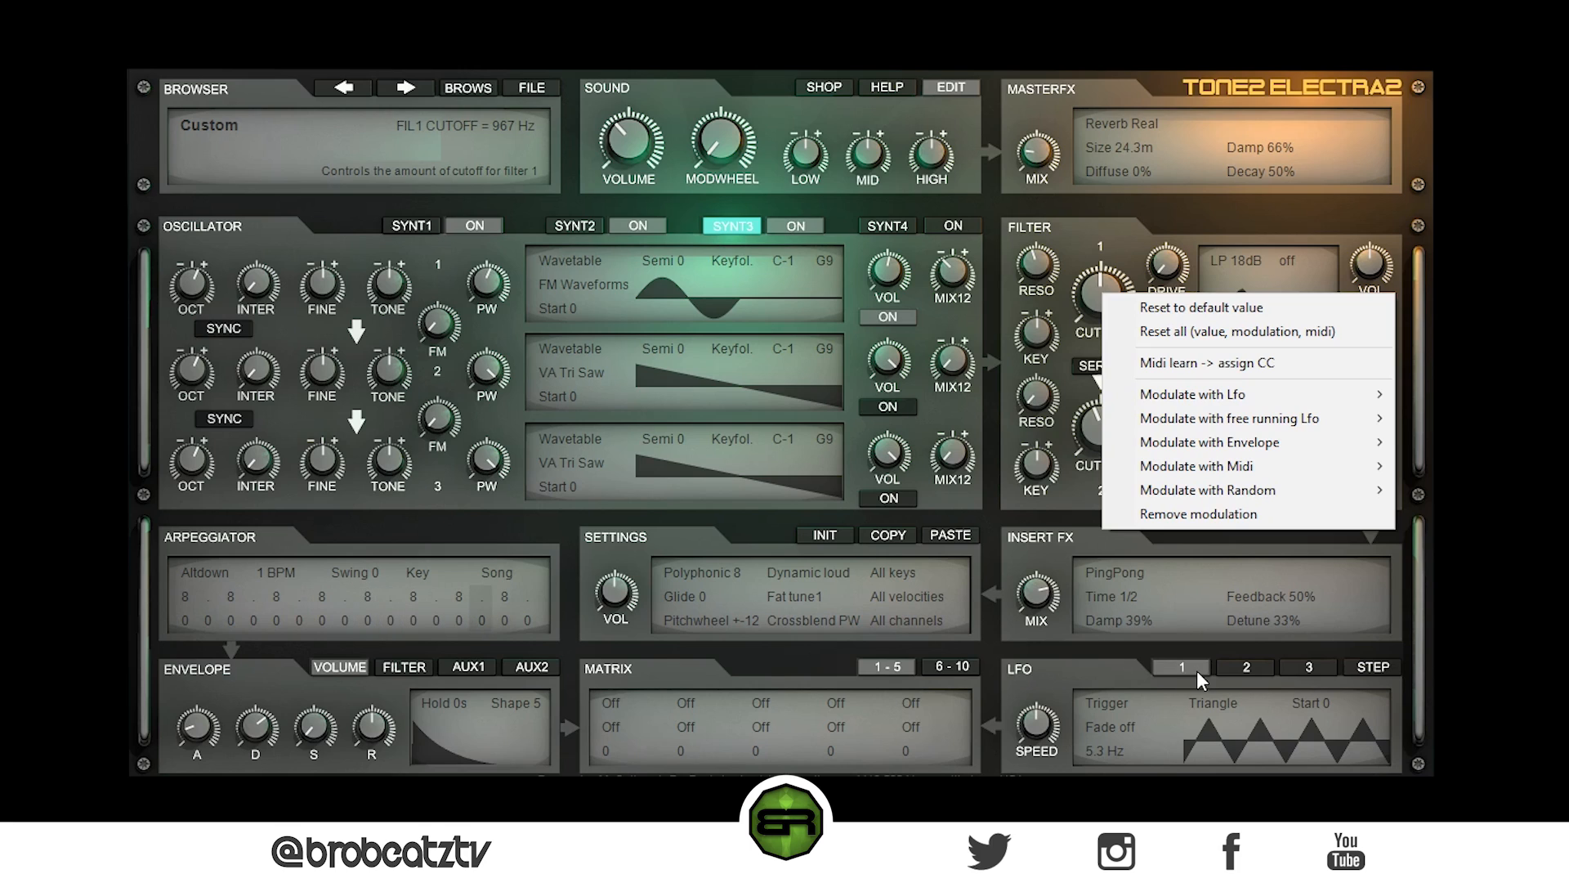
{"action": "mouse_move", "coordinate": [1349, 395]}
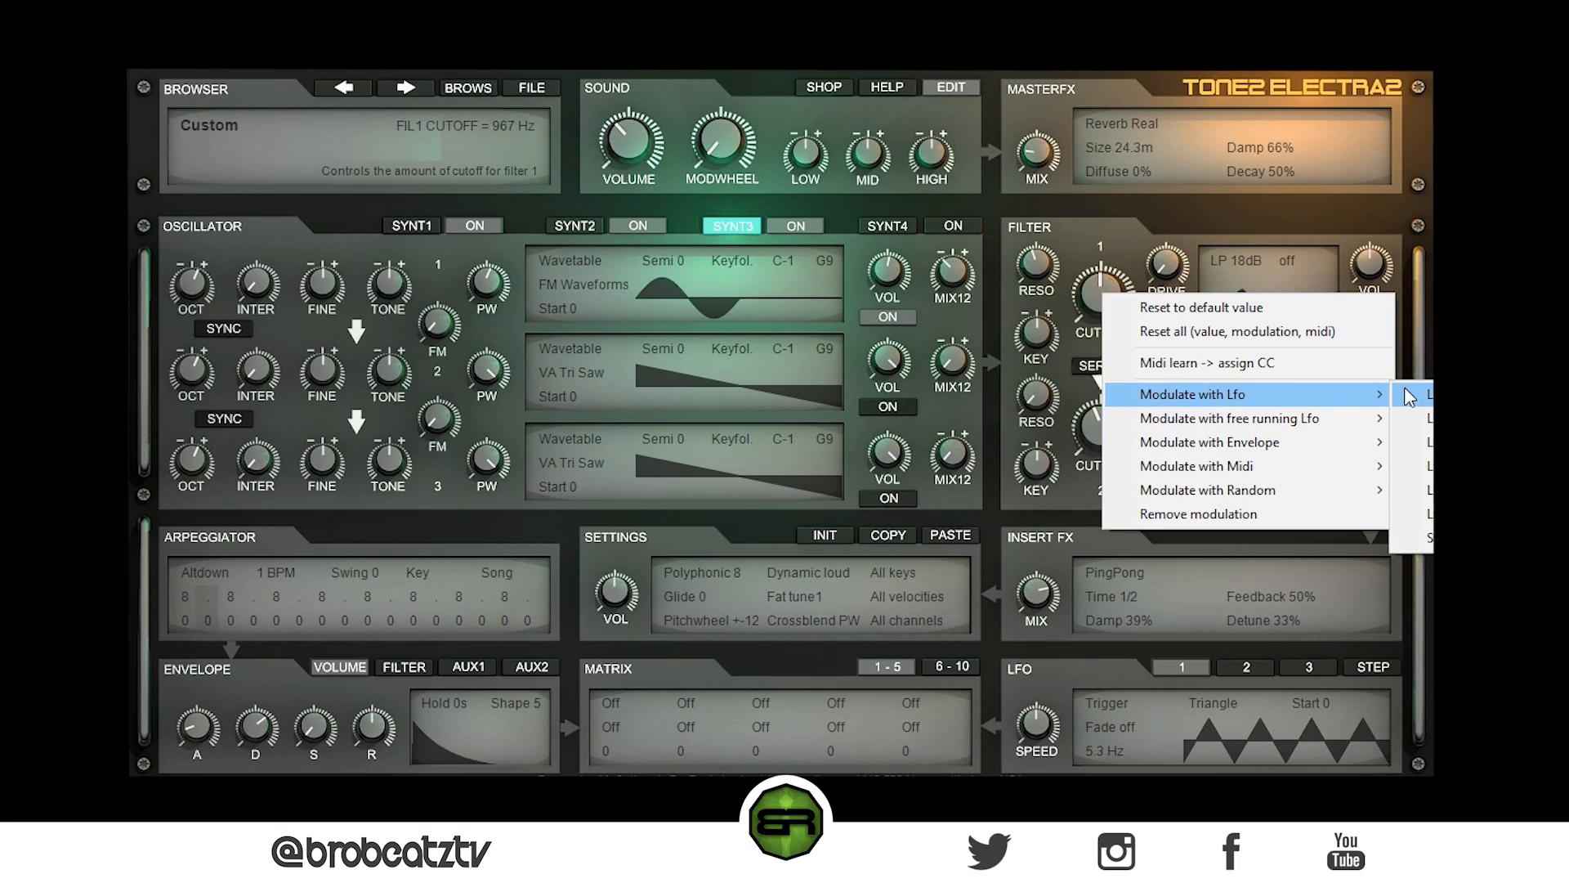
{"action": "left_click", "coordinate": [1448, 395]}
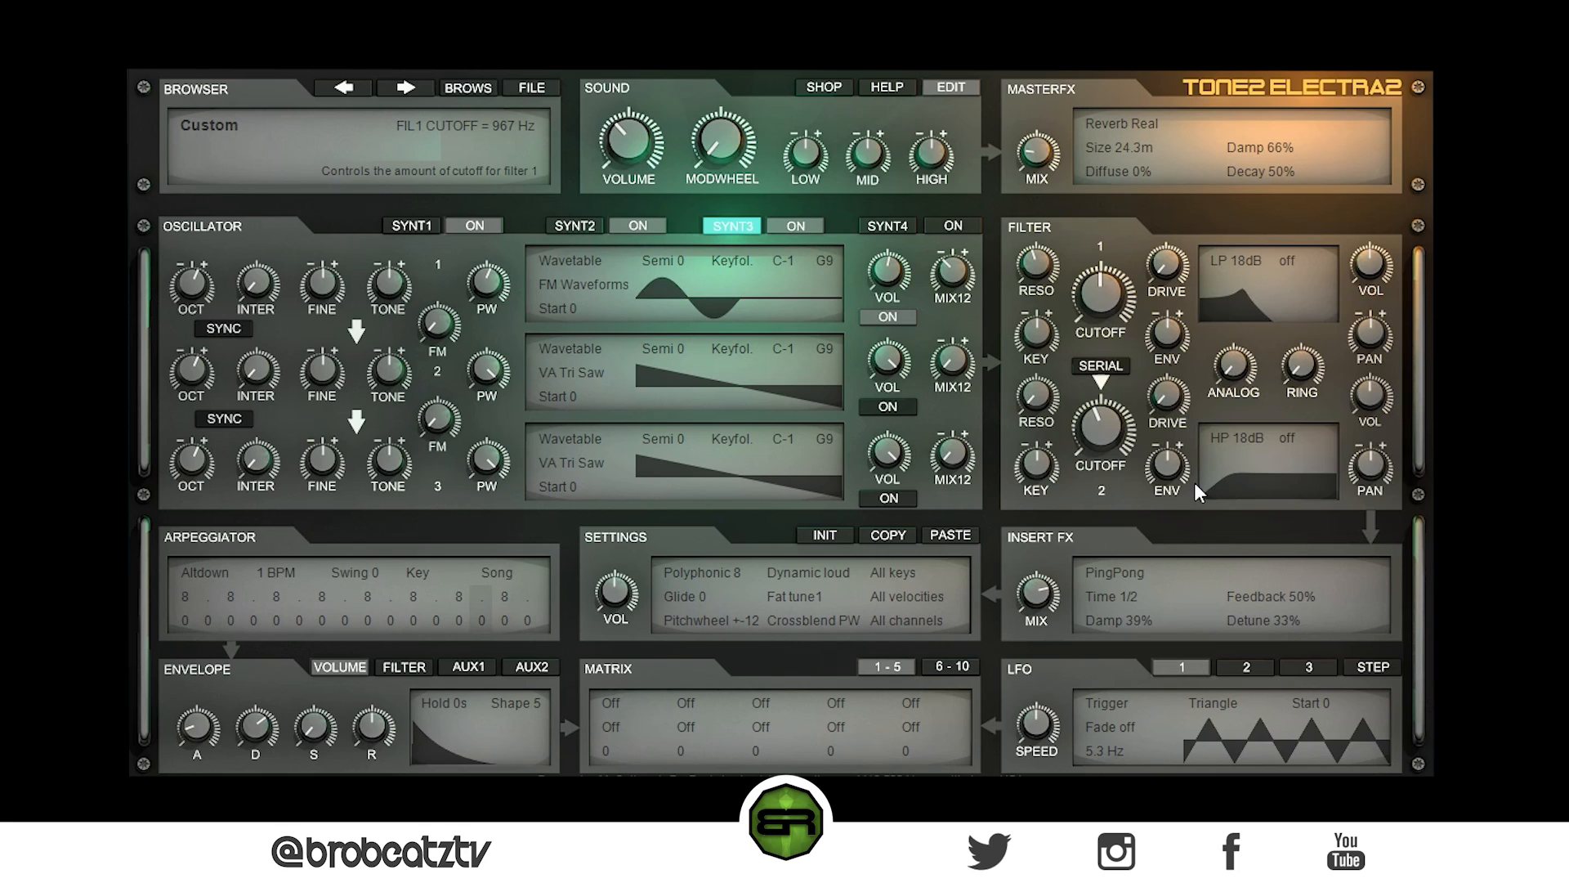
{"action": "left_click_drag", "start_coordinate": [1098, 297], "coordinate": [1094, 358]}
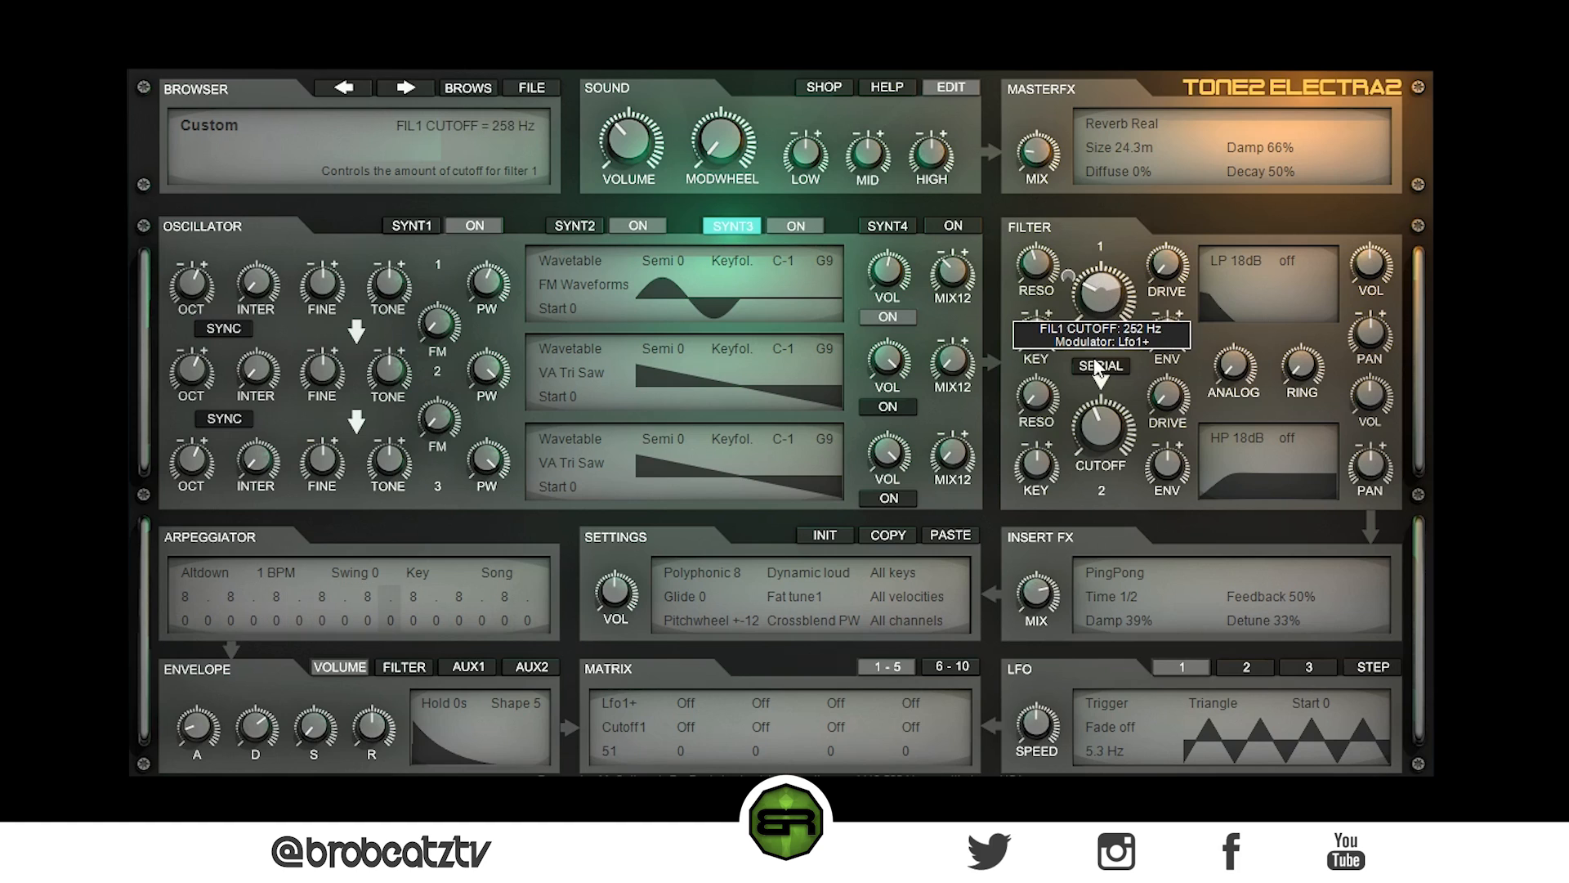
- Lower LFO 1's speed to 1.19 Hz and set its mode to Song
{"action": "mouse_move", "coordinate": [1031, 725]}
{"action": "mouse_move", "coordinate": [1031, 723]}
{"action": "left_mouse_down"}
{"action": "mouse_move", "coordinate": [1026, 757]}
{"action": "mouse_move", "coordinate": [1040, 694]}
{"action": "left_mouse_up"}
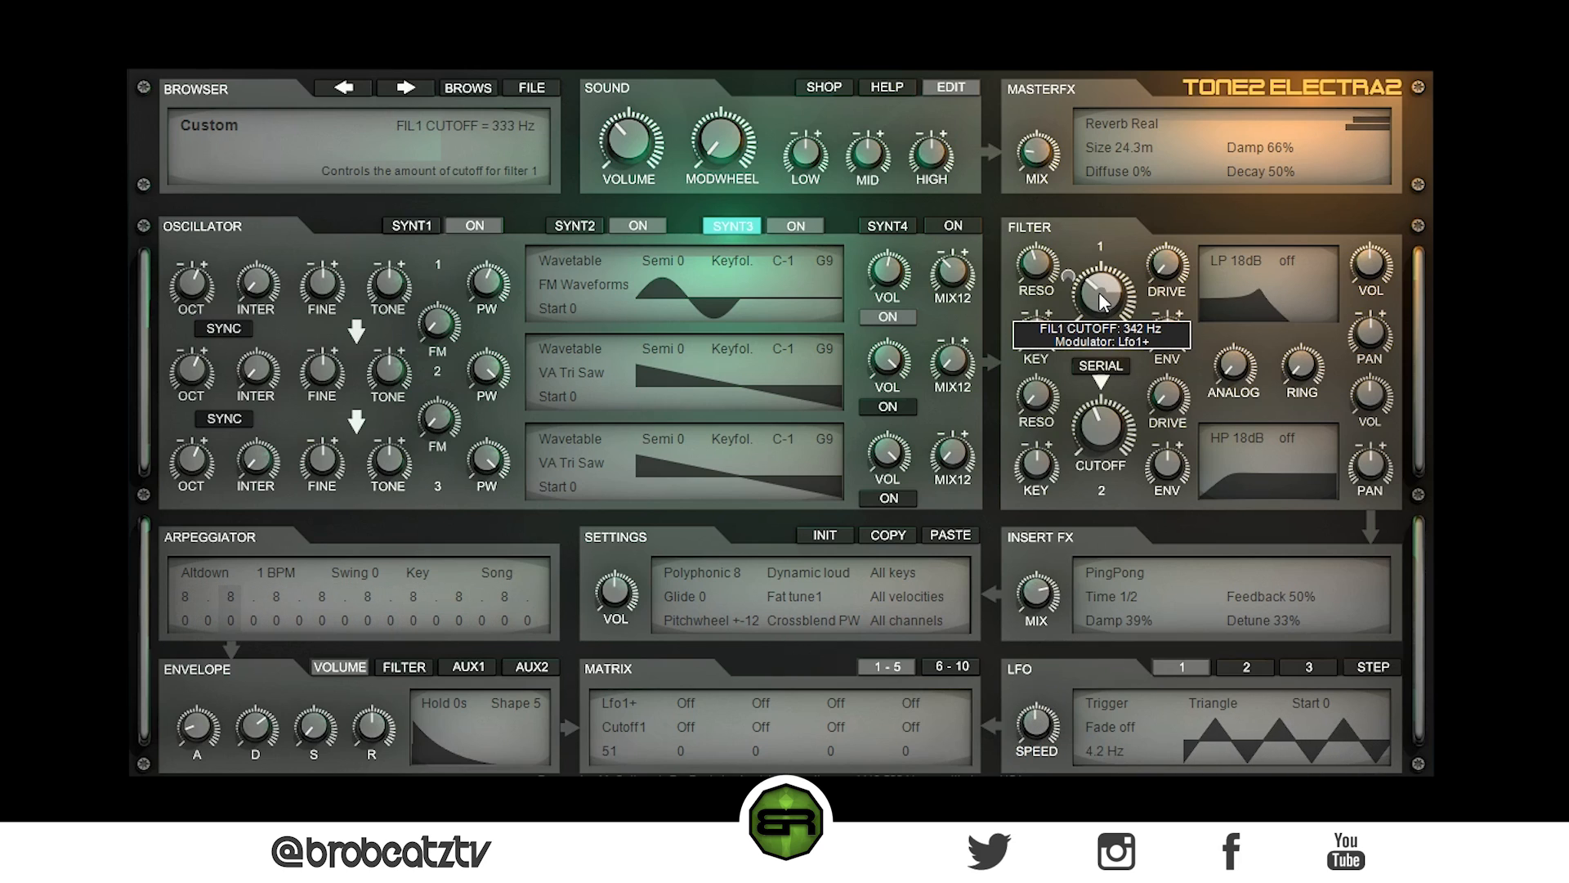
{"action": "left_click_drag", "start_coordinate": [1054, 724], "coordinate": [1038, 739]}
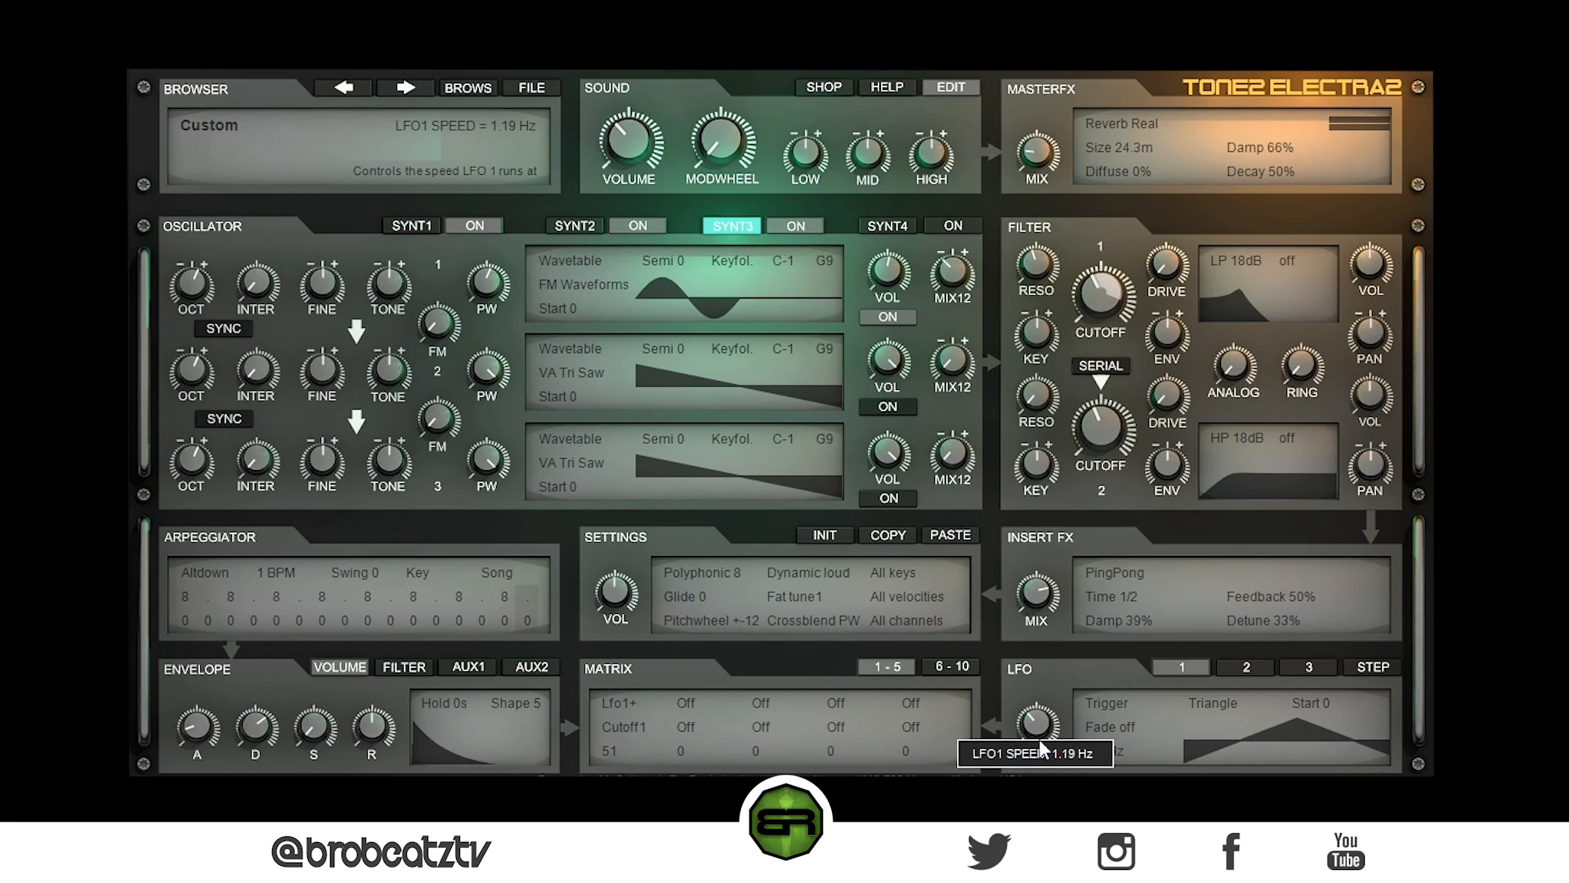
{"action": "left_click", "coordinate": [1109, 708]}
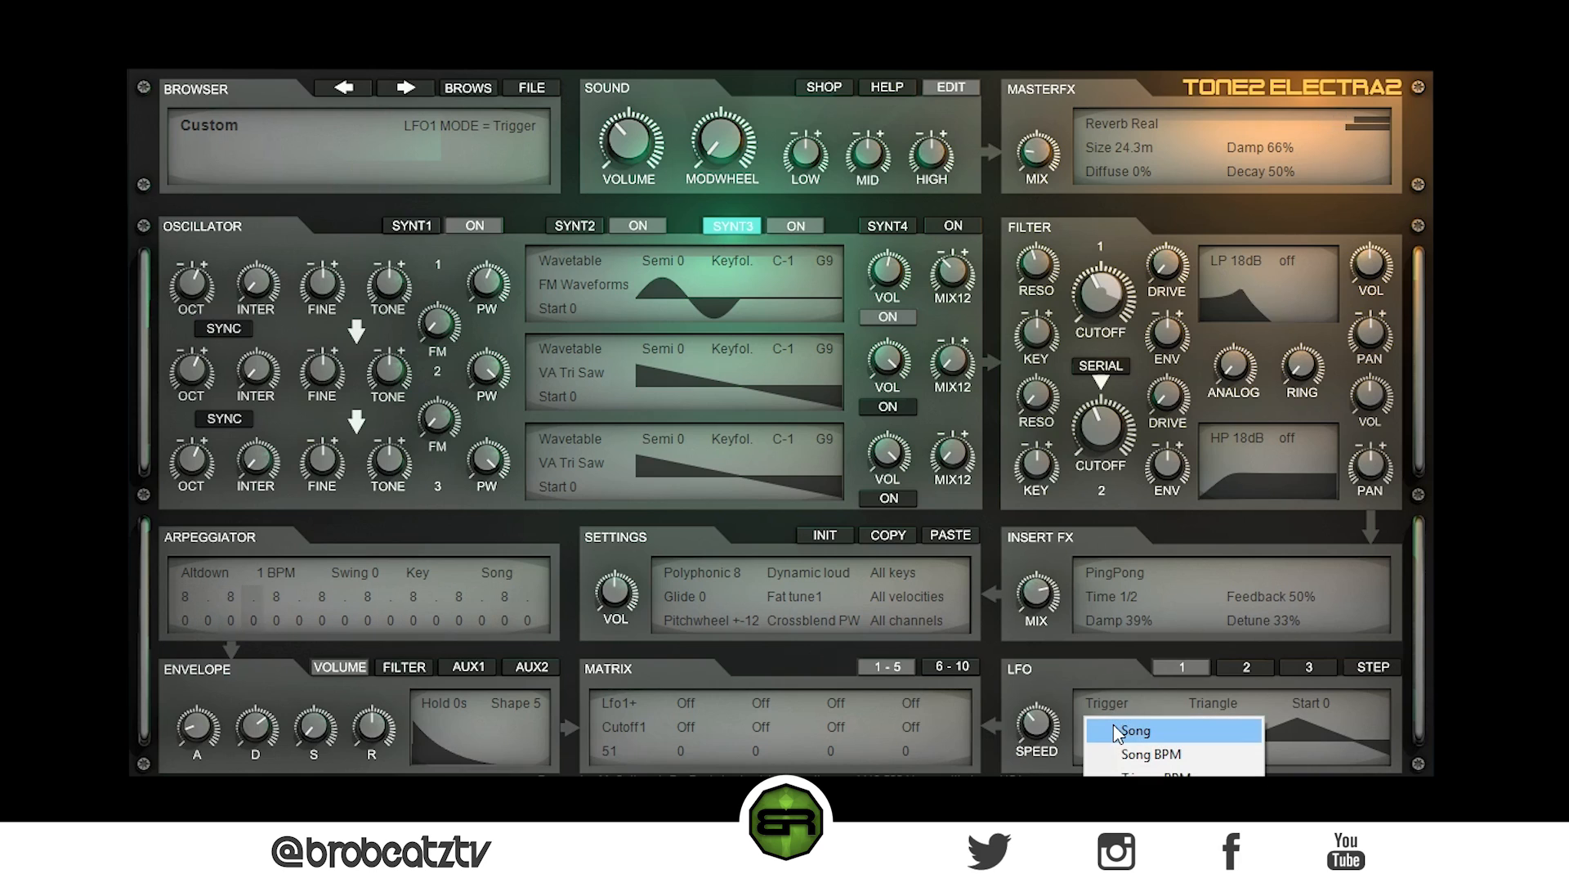
{"action": "left_click", "coordinate": [1115, 729]}
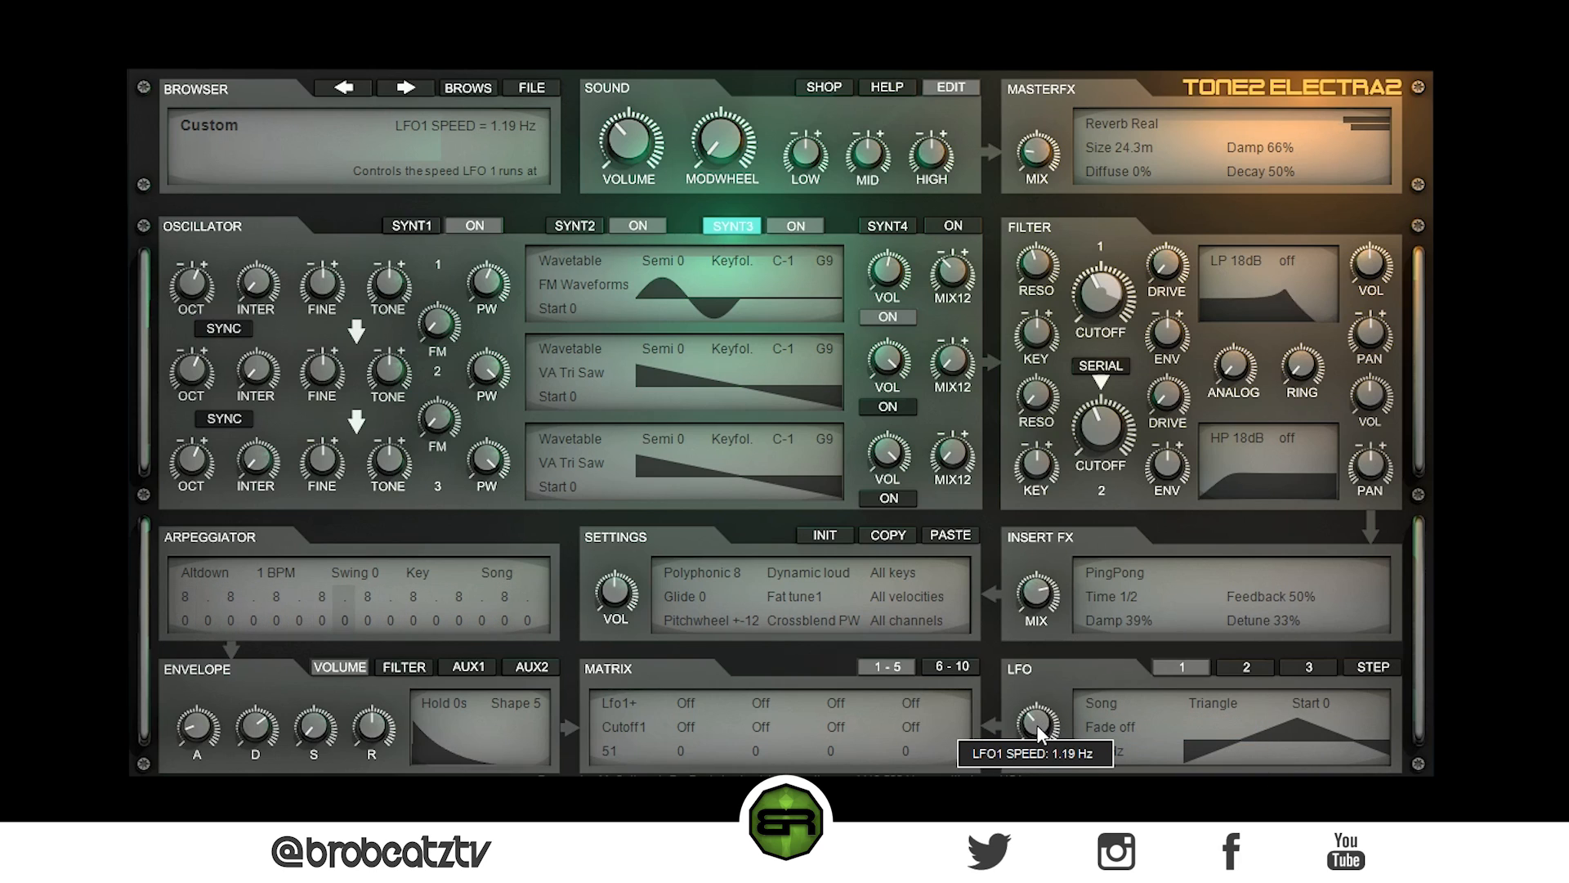
{"action": "left_click", "coordinate": [1103, 708]}
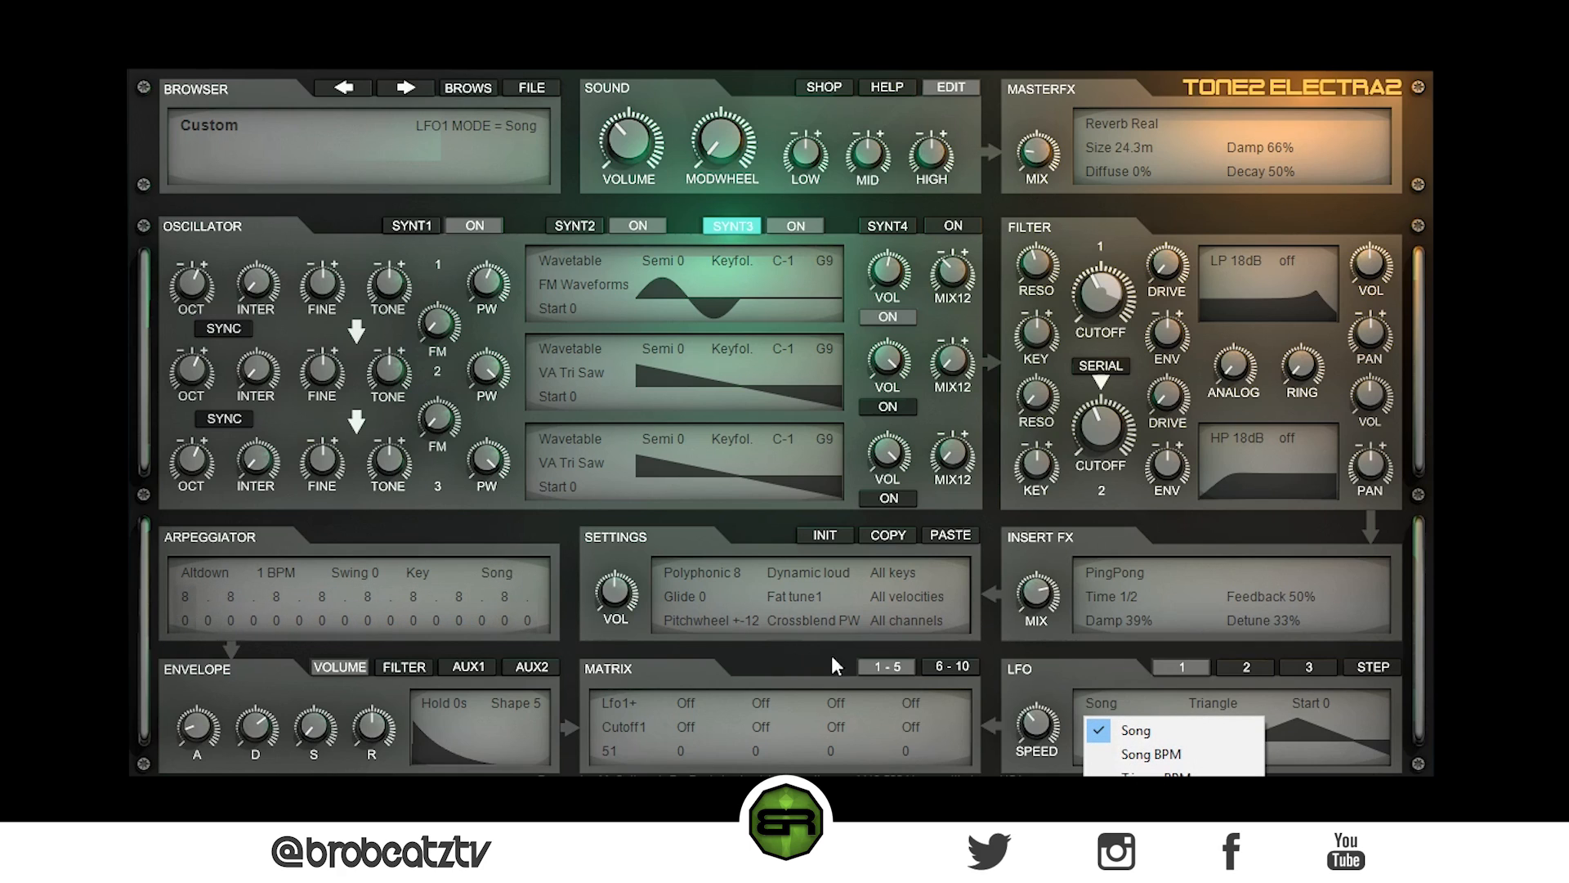
{"action": "left_click", "coordinate": [1105, 731]}
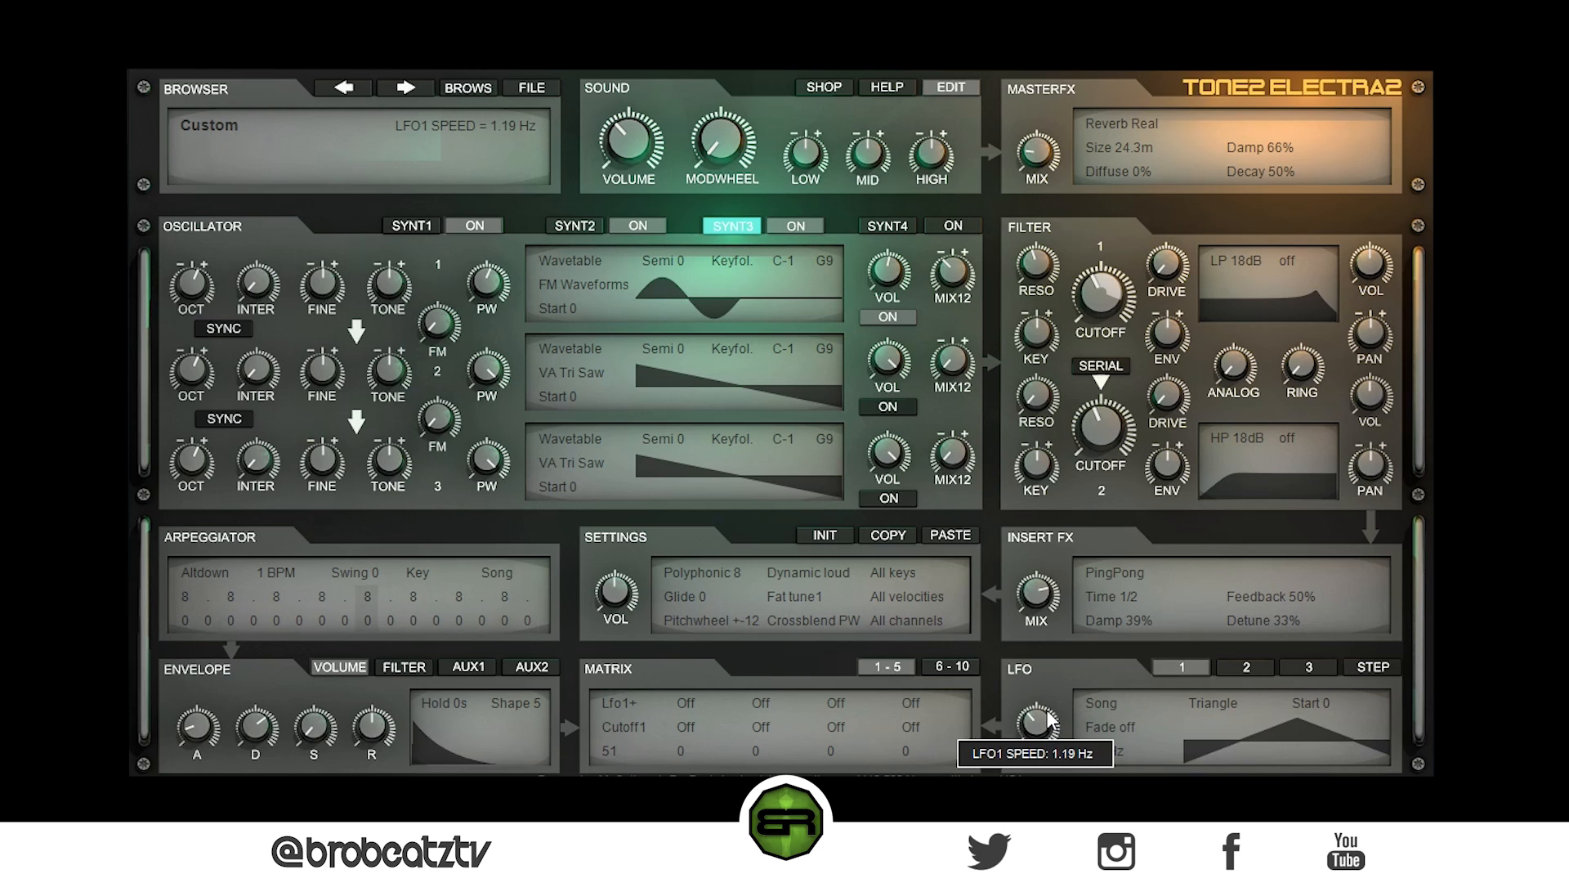
- Try different LFO 1 modulation amounts on filter 1's cutoff and settle on 53
{"action": "mouse_move", "coordinate": [1103, 306]}
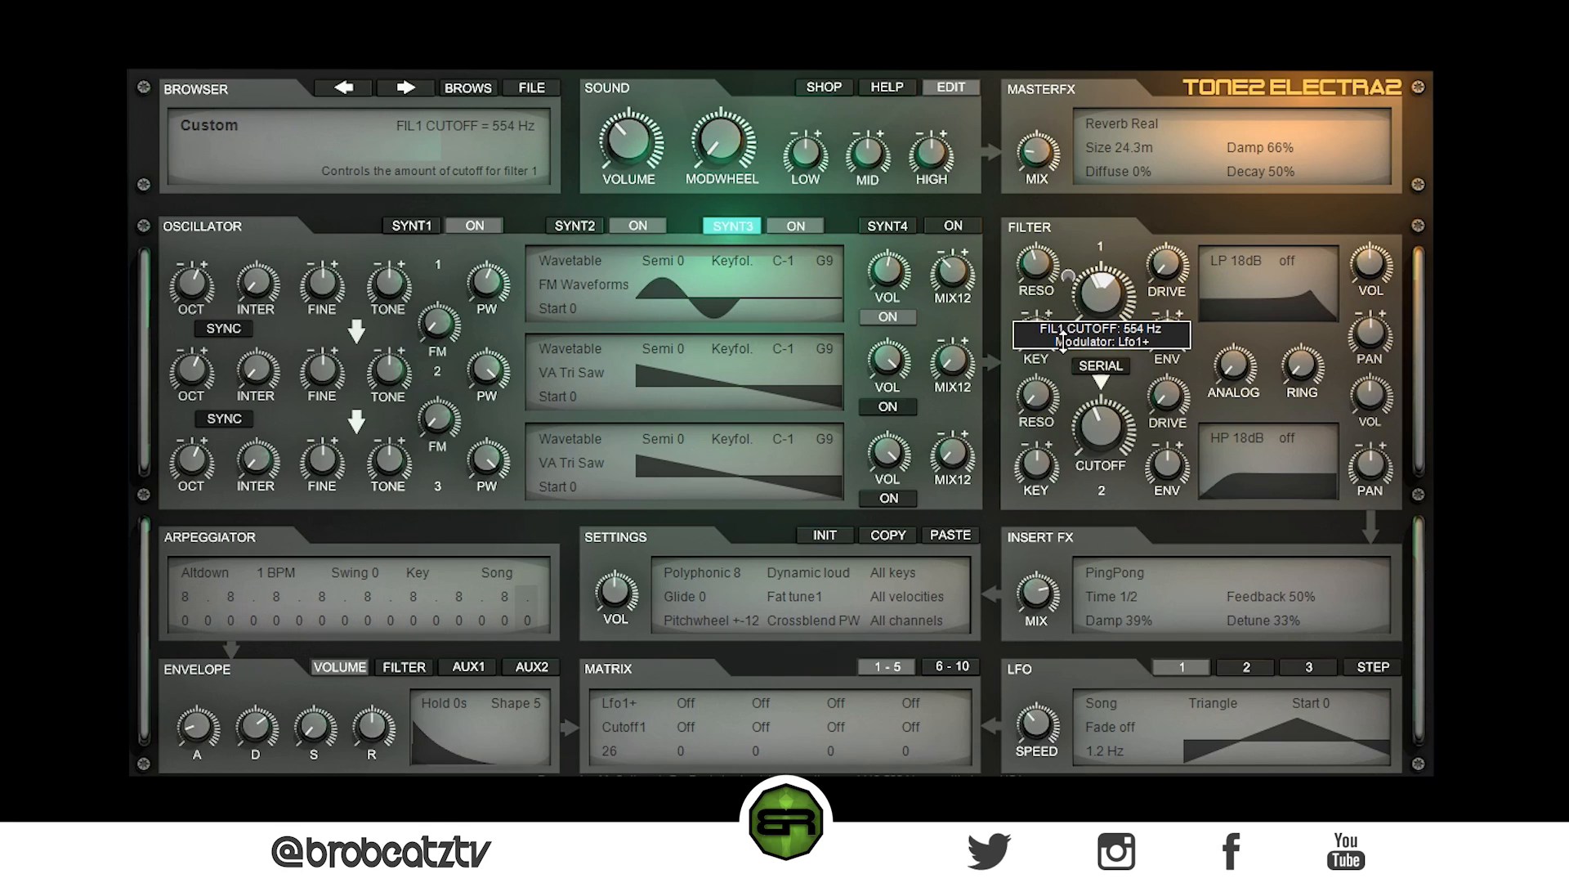
{"action": "mouse_move", "coordinate": [1068, 278]}
{"action": "left_mouse_down"}
{"action": "mouse_move", "coordinate": [1070, 309]}
{"action": "mouse_move", "coordinate": [1069, 281]}
{"action": "left_mouse_up"}
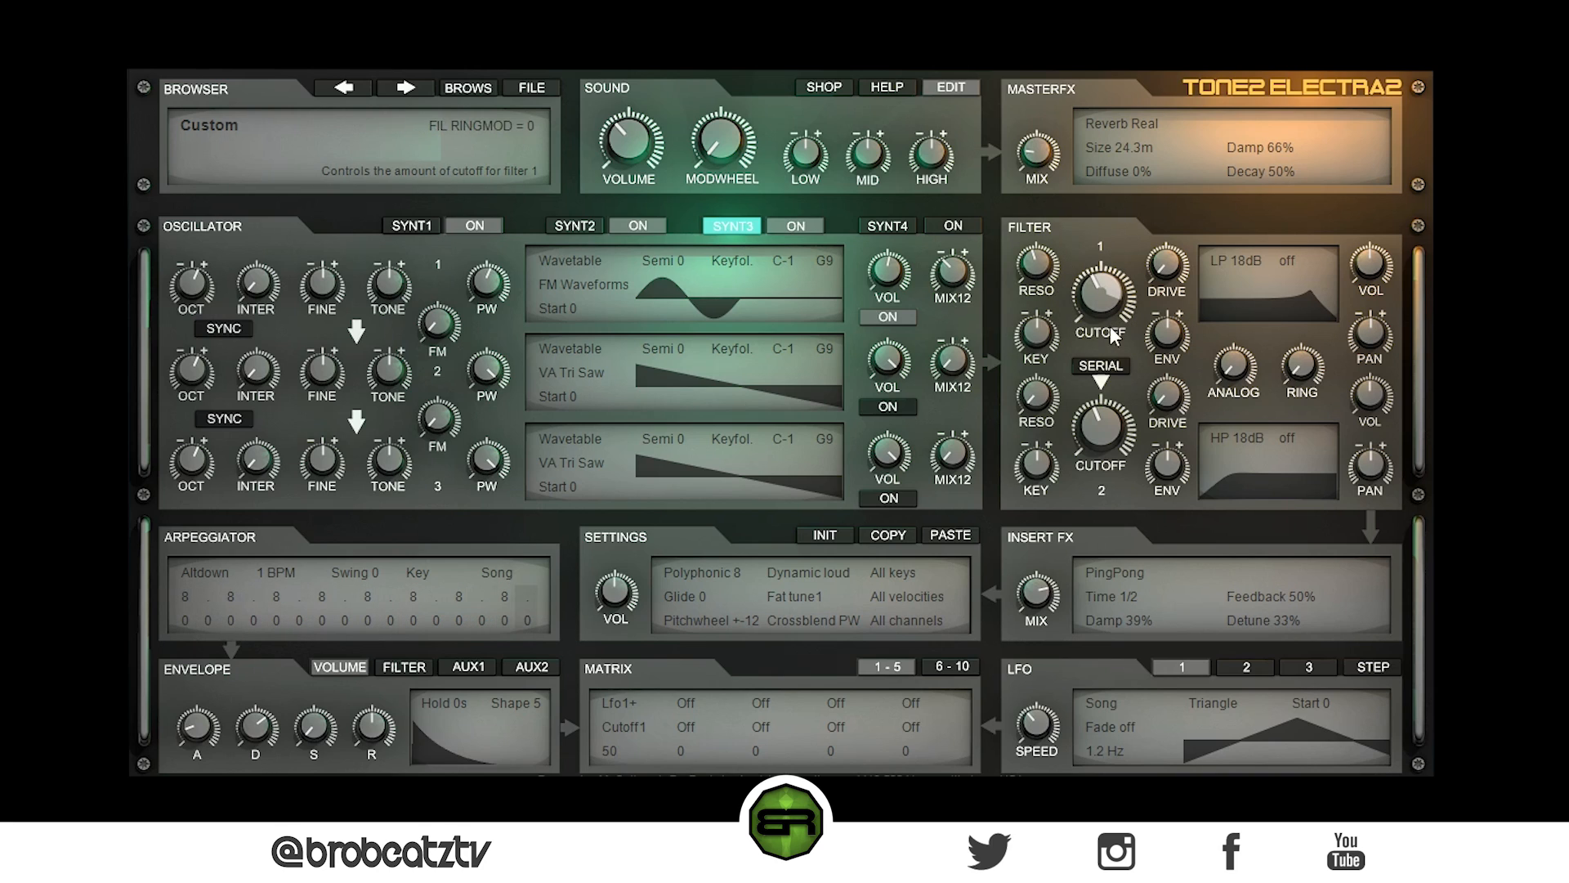
{"action": "left_click_drag", "start_coordinate": [1101, 275], "coordinate": [1062, 395]}
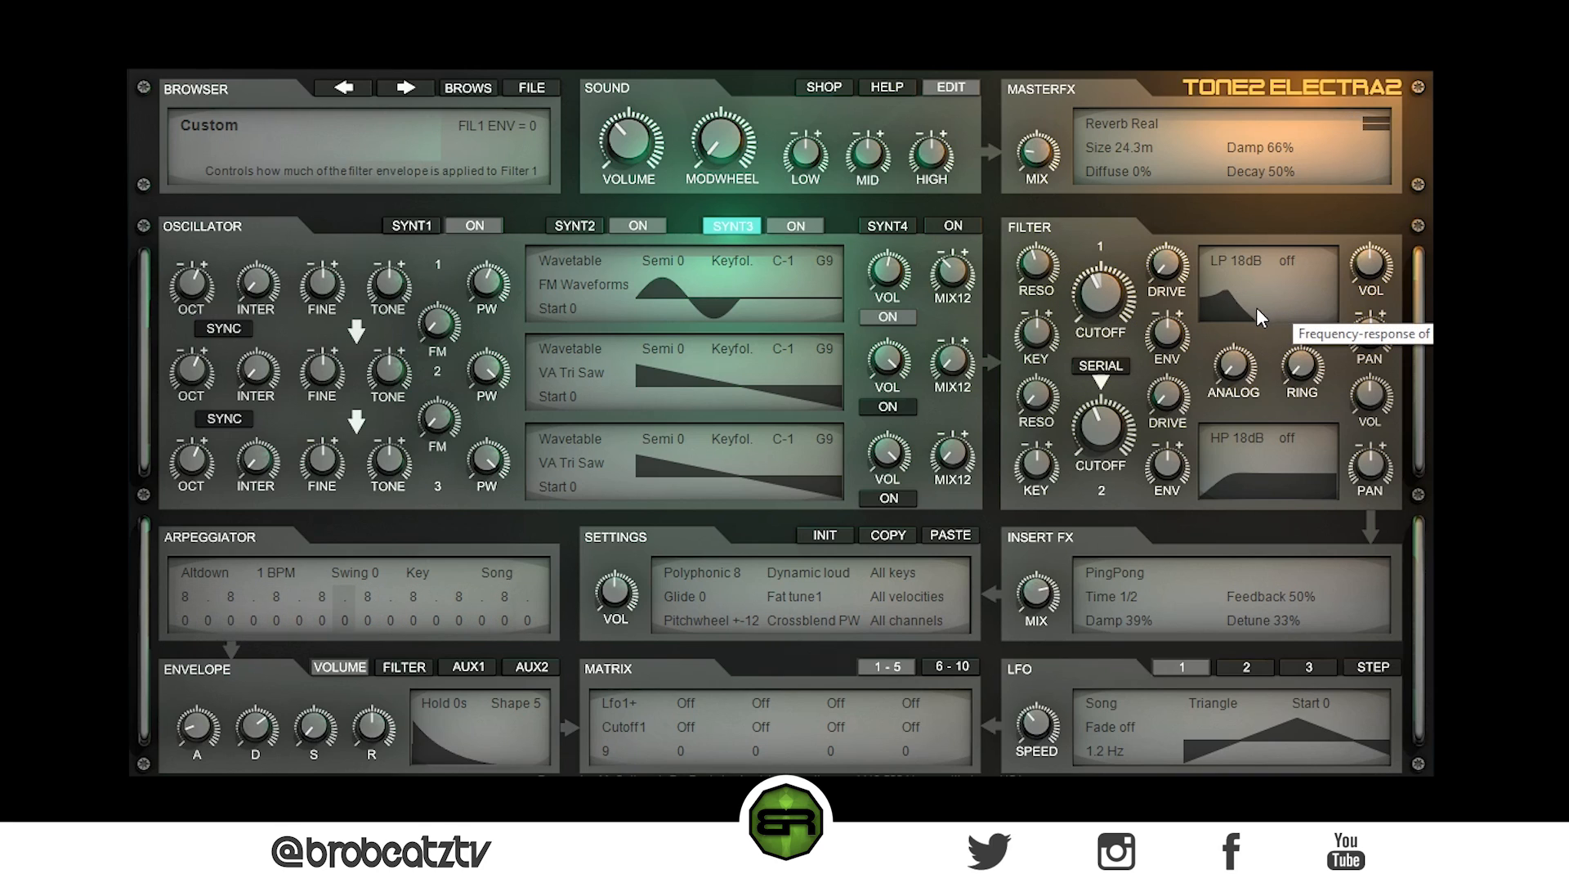
{"action": "left_click_drag", "start_coordinate": [1101, 290], "coordinate": [1105, 157]}
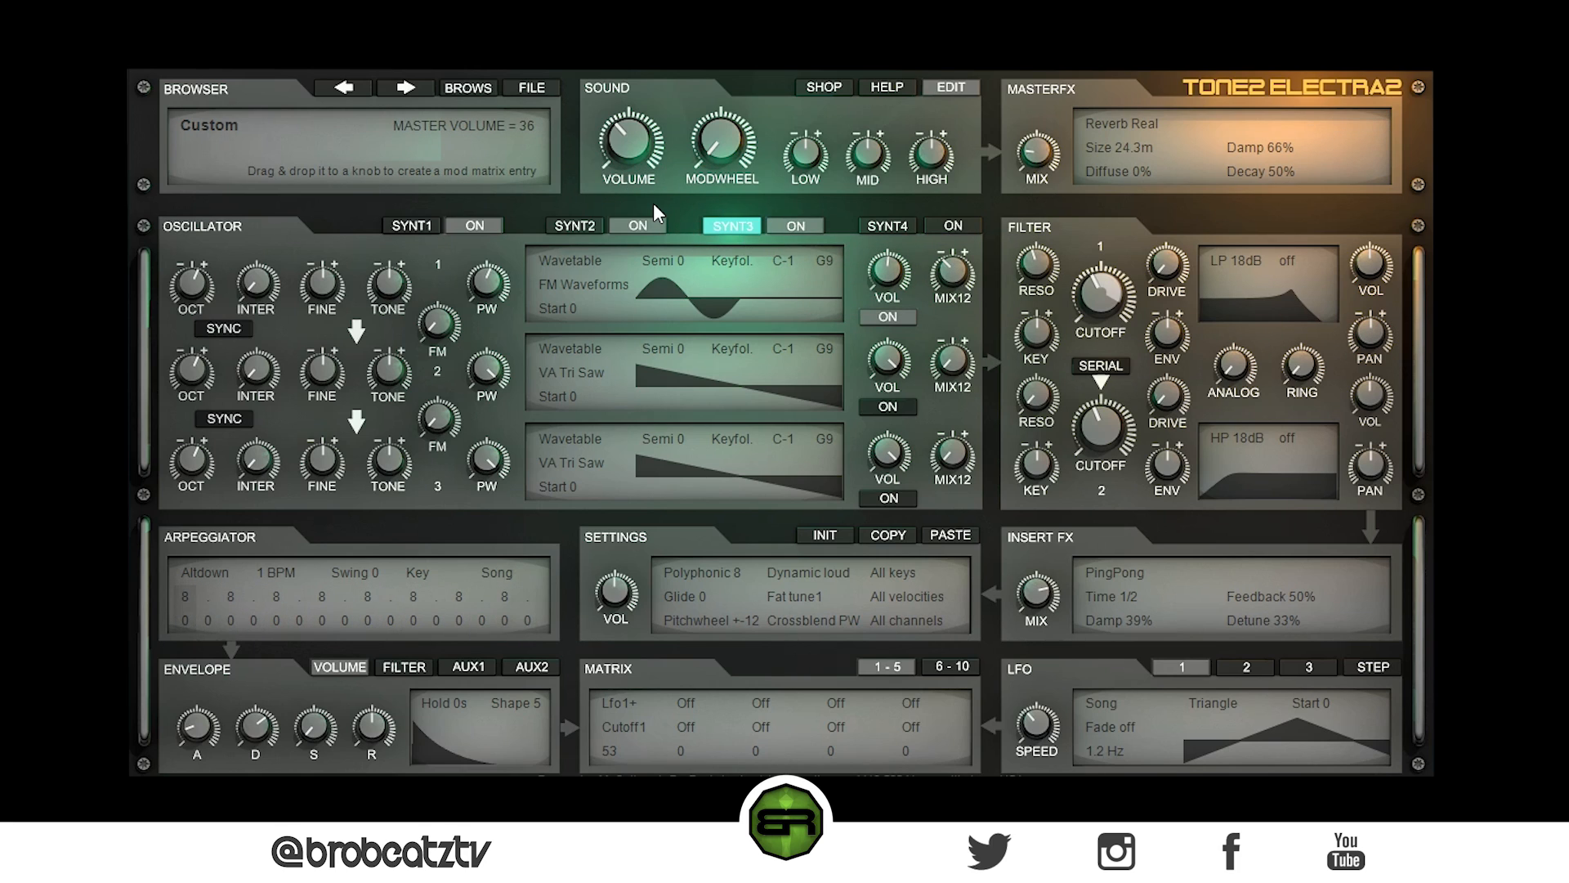
- Raise the master volume and lower the low EQ
{"action": "left_click_drag", "start_coordinate": [625, 154], "coordinate": [626, 115]}
{"action": "left_click_drag", "start_coordinate": [807, 148], "coordinate": [804, 184]}
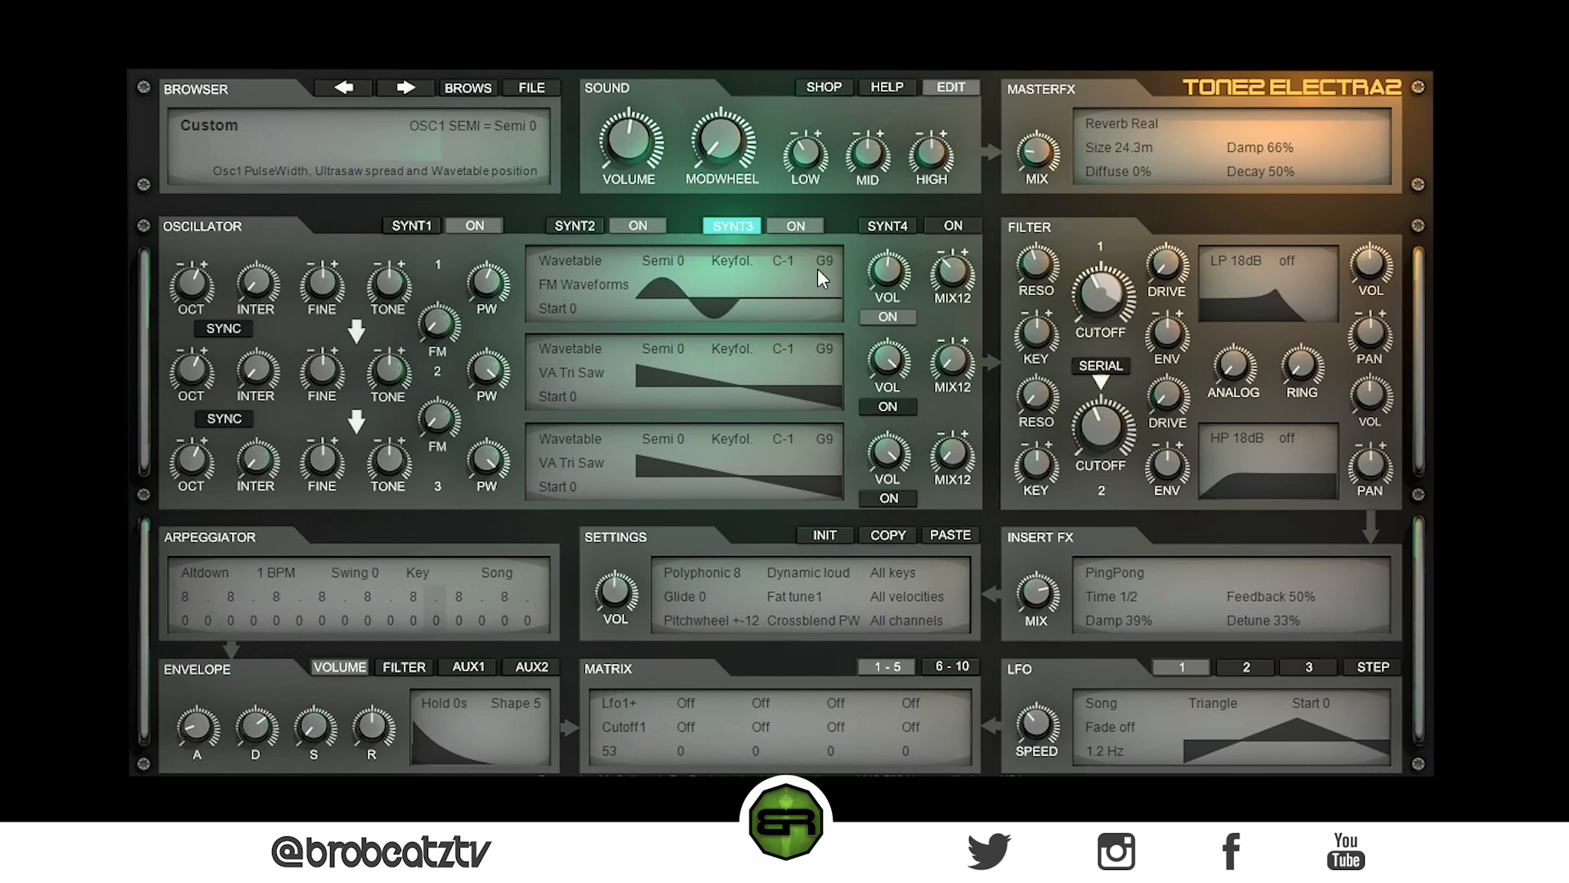
- Rebalance oscillator 1's volume on synth layer 3 and synth layer 2 by lowering and raising each level
{"action": "left_click_drag", "start_coordinate": [896, 275], "coordinate": [905, 472]}
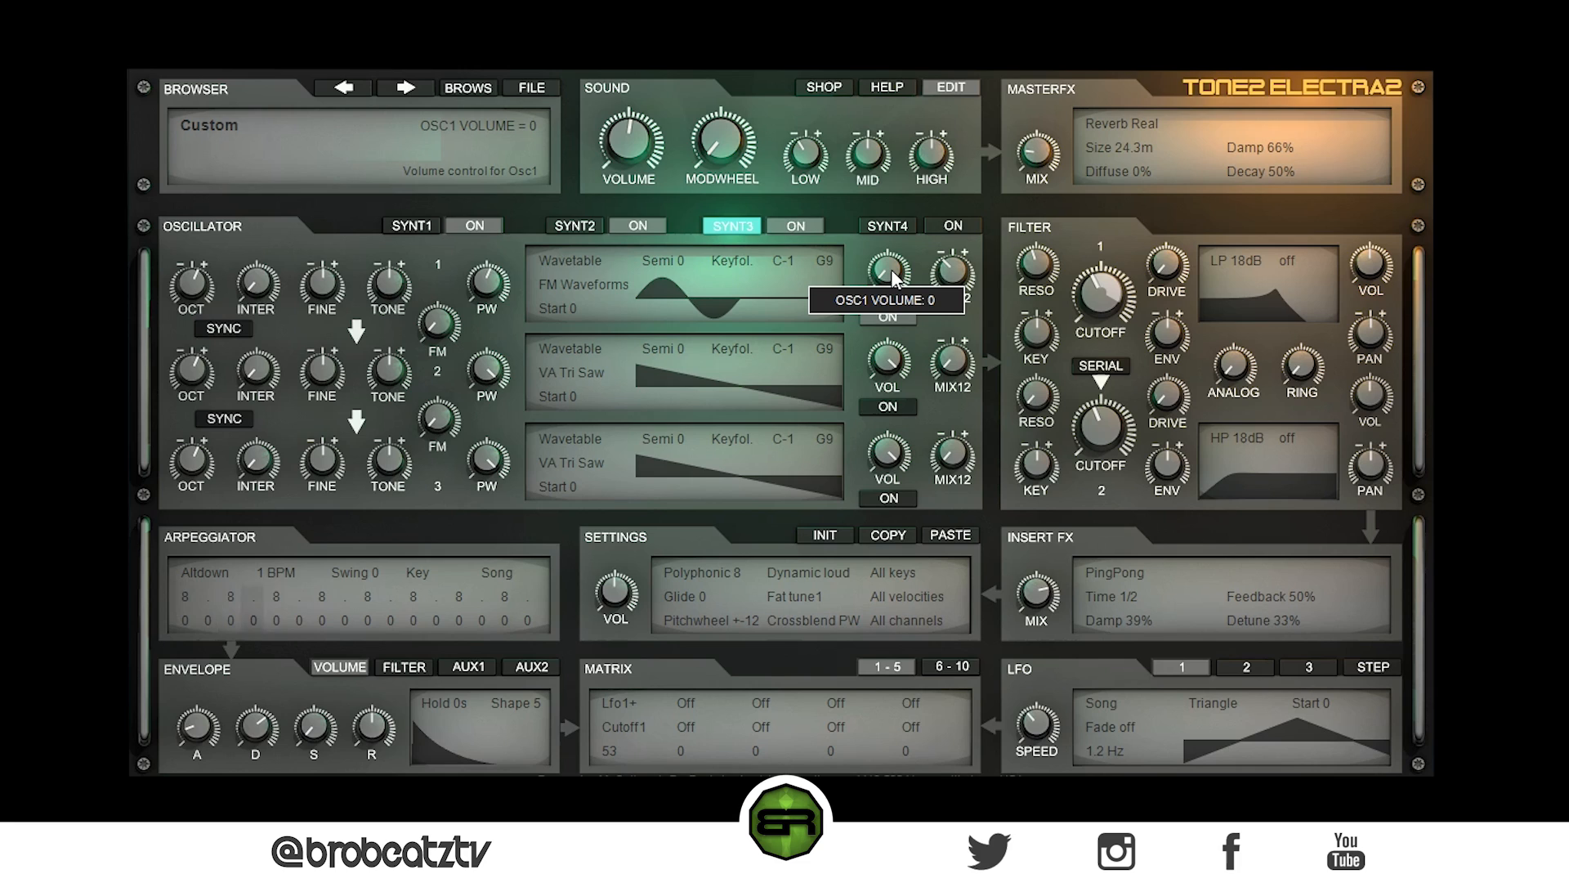
{"action": "left_click_drag", "start_coordinate": [891, 268], "coordinate": [886, 189]}
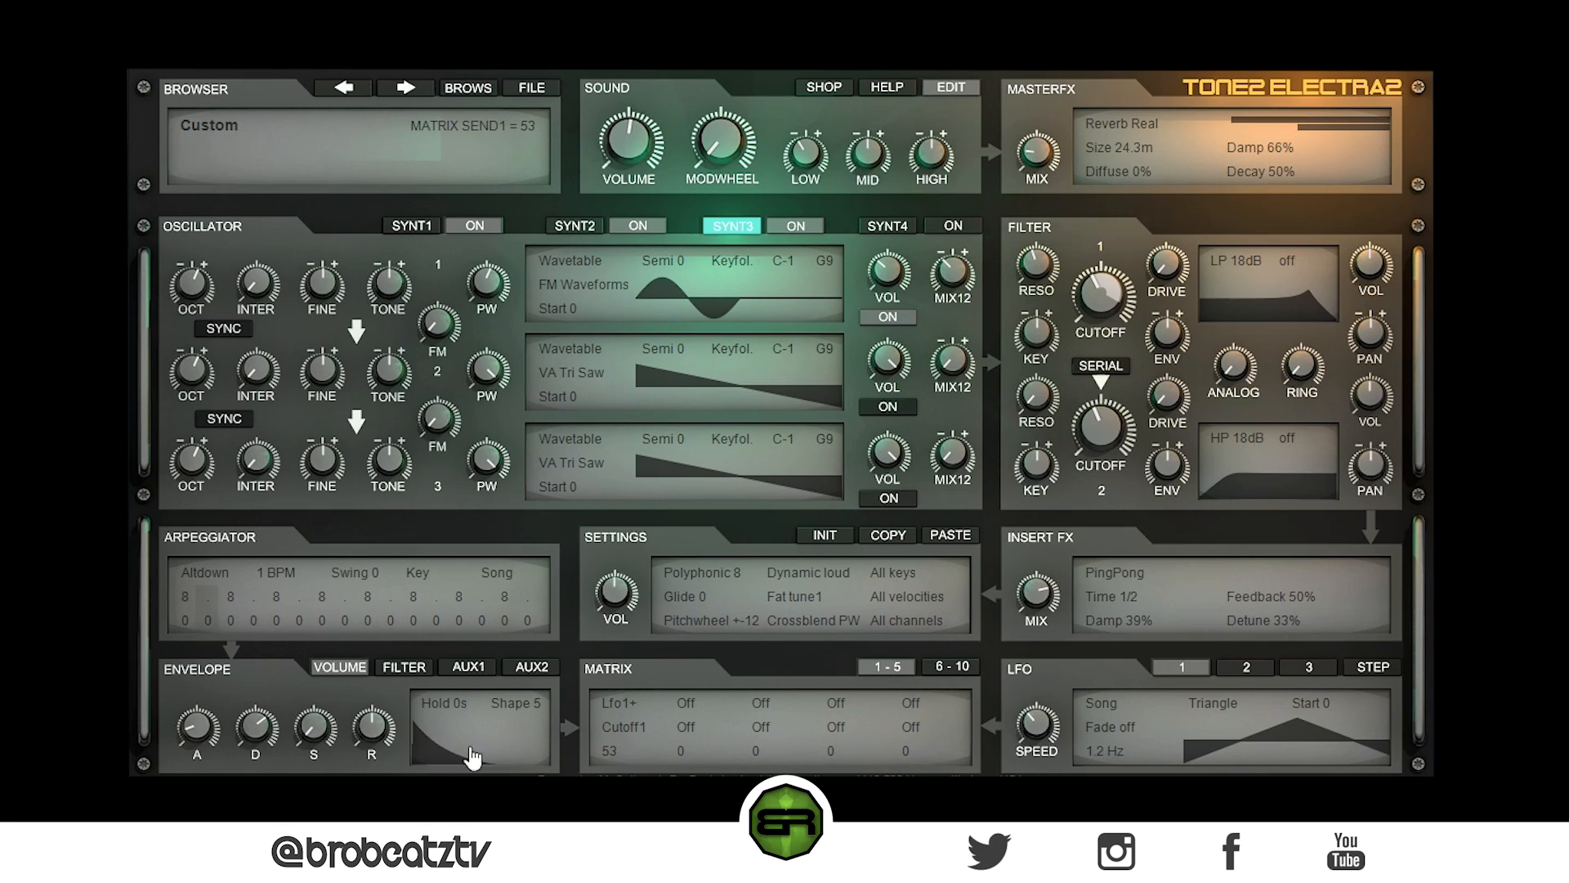
{"action": "left_click", "coordinate": [573, 228]}
{"action": "left_click_drag", "start_coordinate": [881, 258], "coordinate": [886, 292]}
{"action": "left_click_drag", "start_coordinate": [875, 419], "coordinate": [878, 263]}
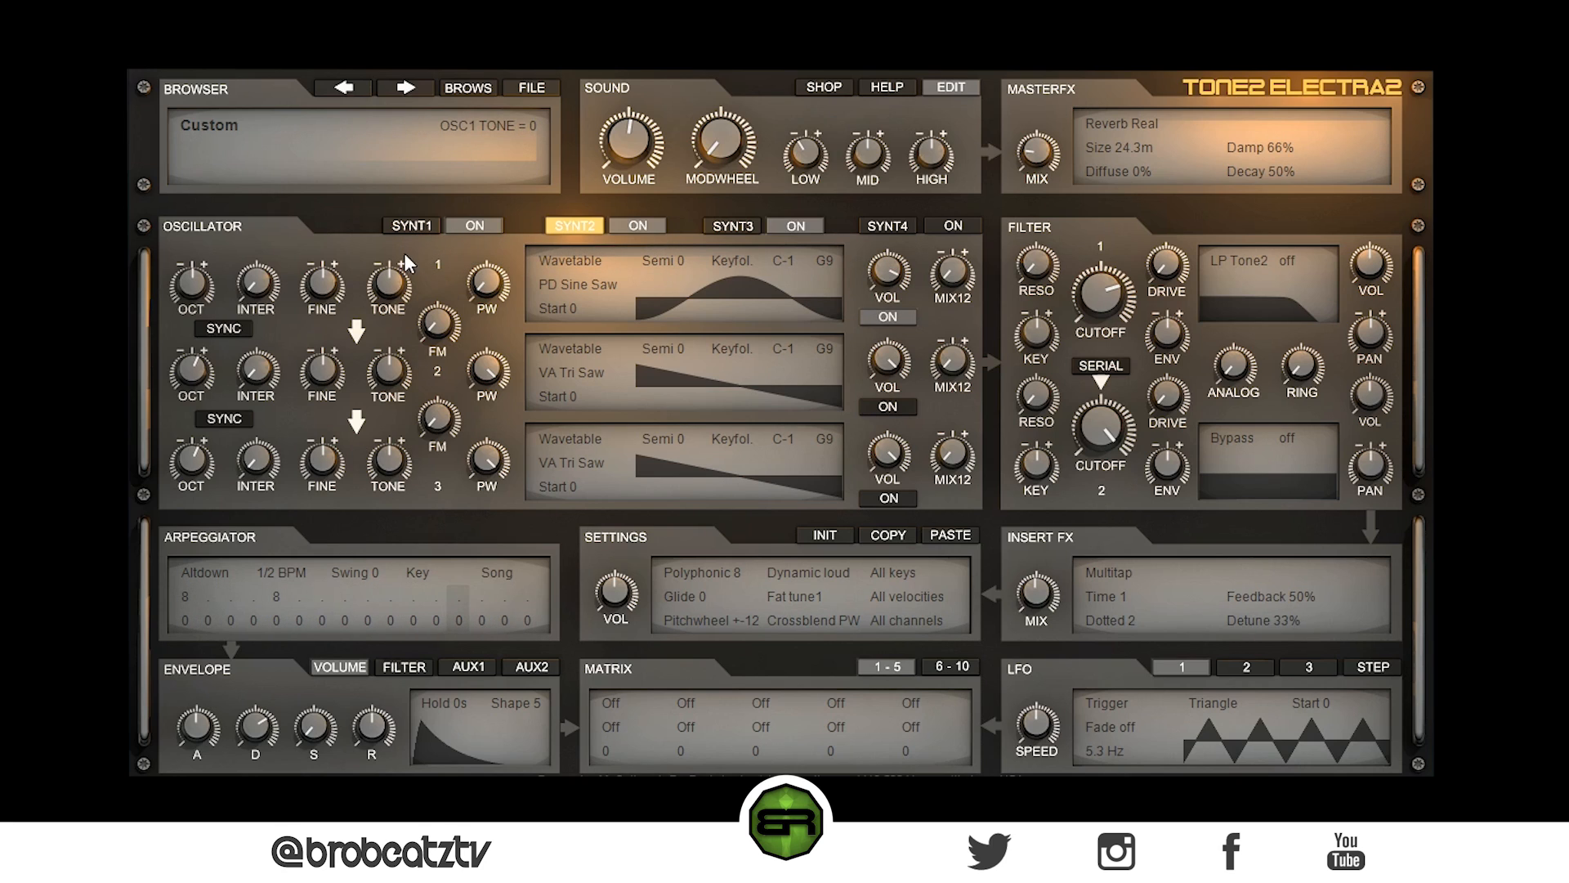
- On synth layer 1, set filter 2's type to HP 18dB and lower its cutoff
{"action": "left_click", "coordinate": [412, 226]}
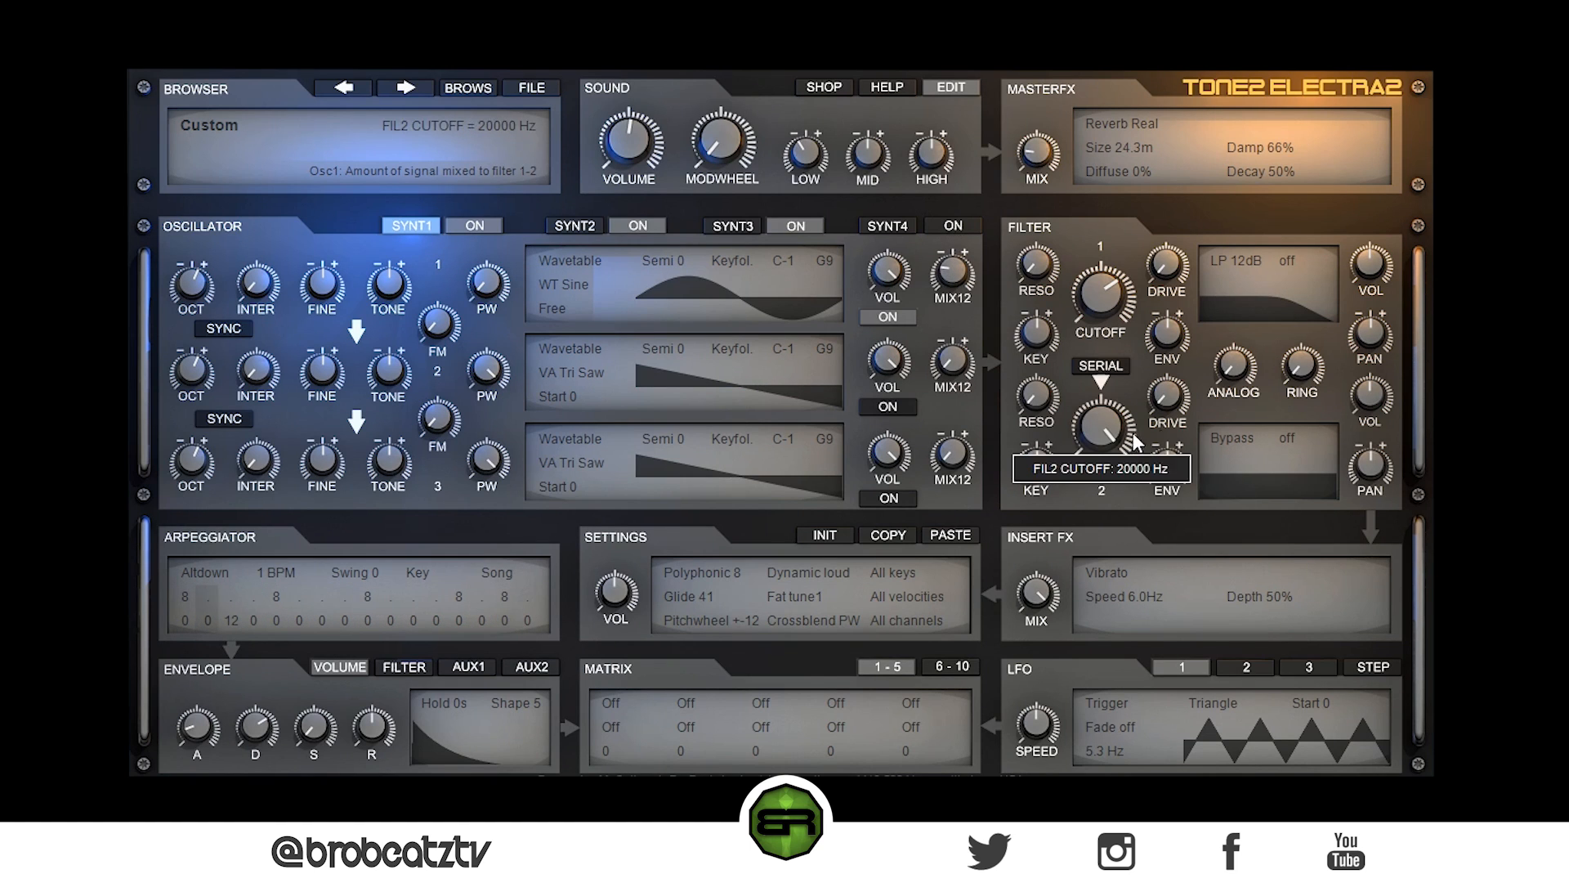
{"action": "left_click", "coordinate": [1229, 439]}
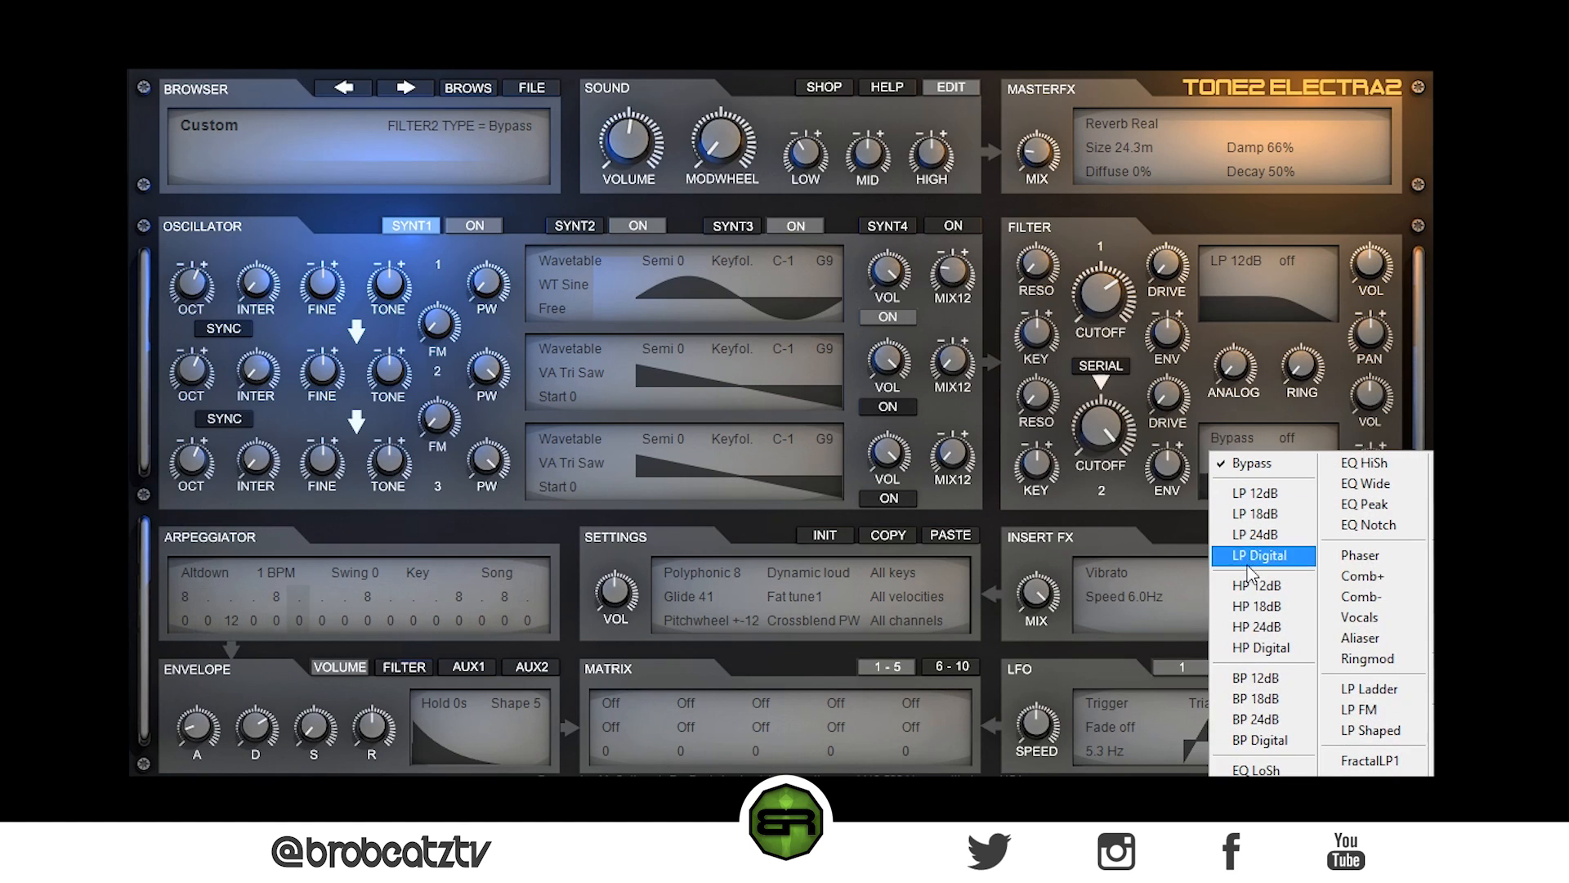
{"action": "left_click", "coordinate": [1256, 606]}
{"action": "left_click_drag", "start_coordinate": [1097, 424], "coordinate": [1080, 508]}
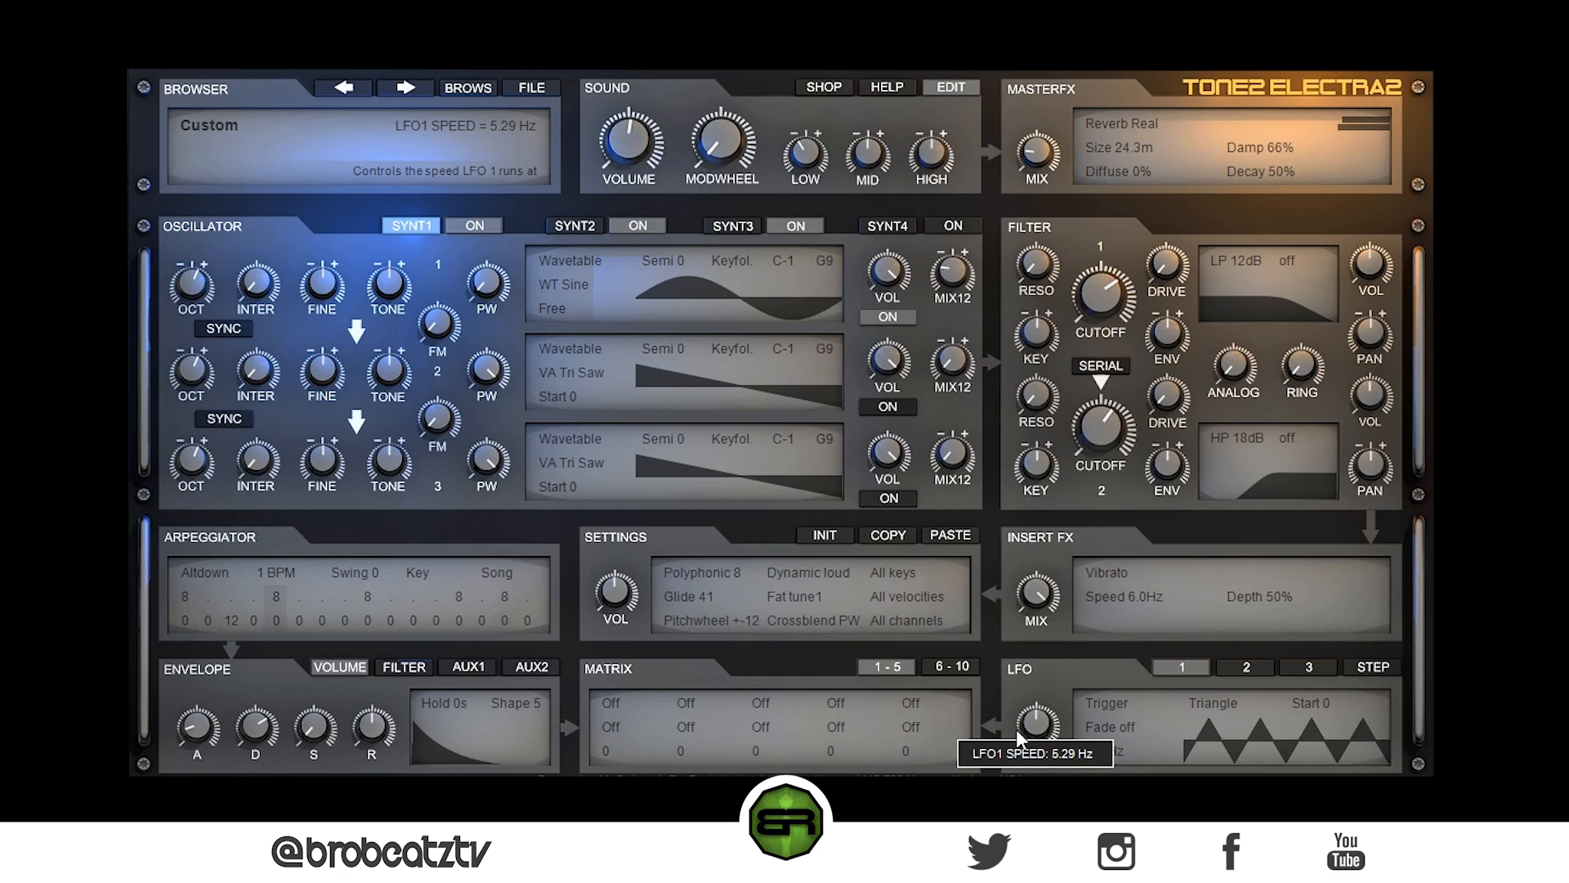
- Save the patch as a single preset named "oh snap subscribe"
{"action": "mouse_move", "coordinate": [625, 150]}
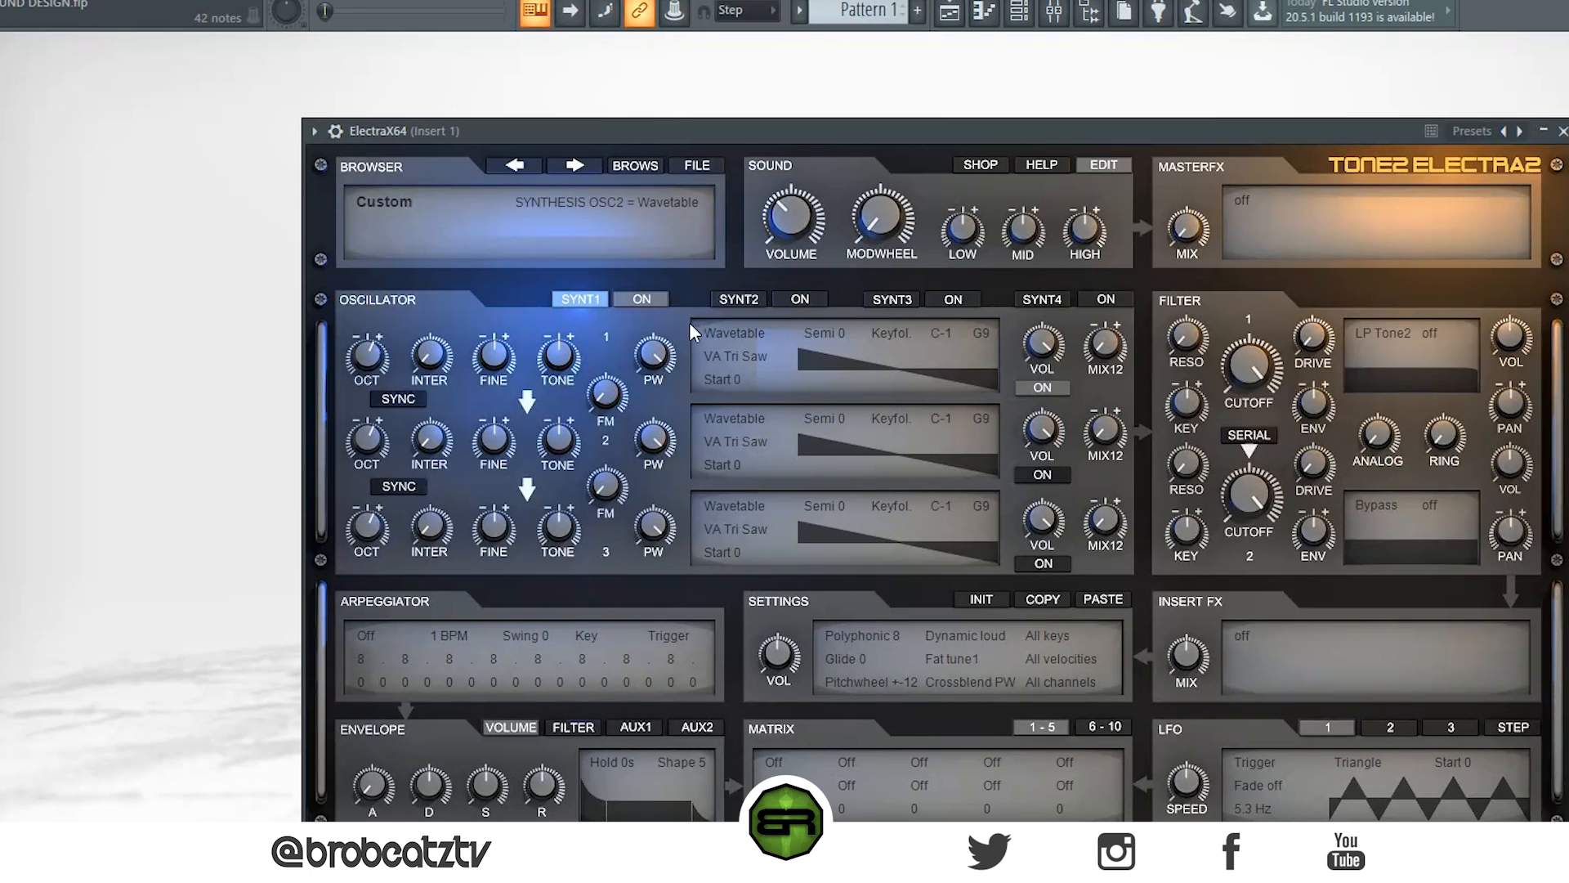
{"action": "left_click", "coordinate": [694, 168]}
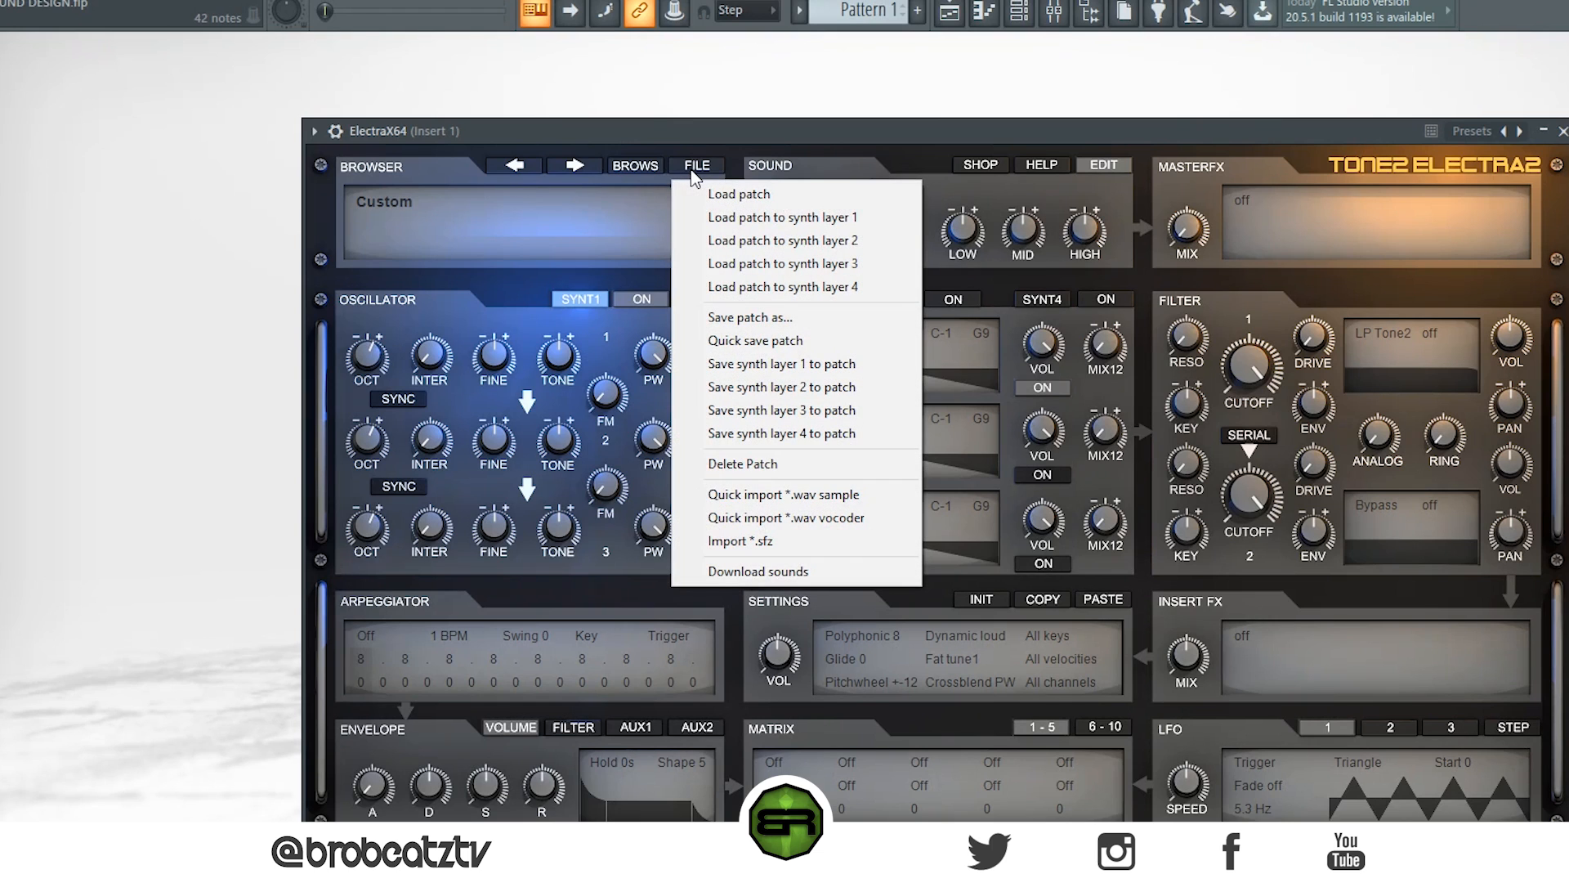
{"action": "left_click", "coordinate": [726, 317]}
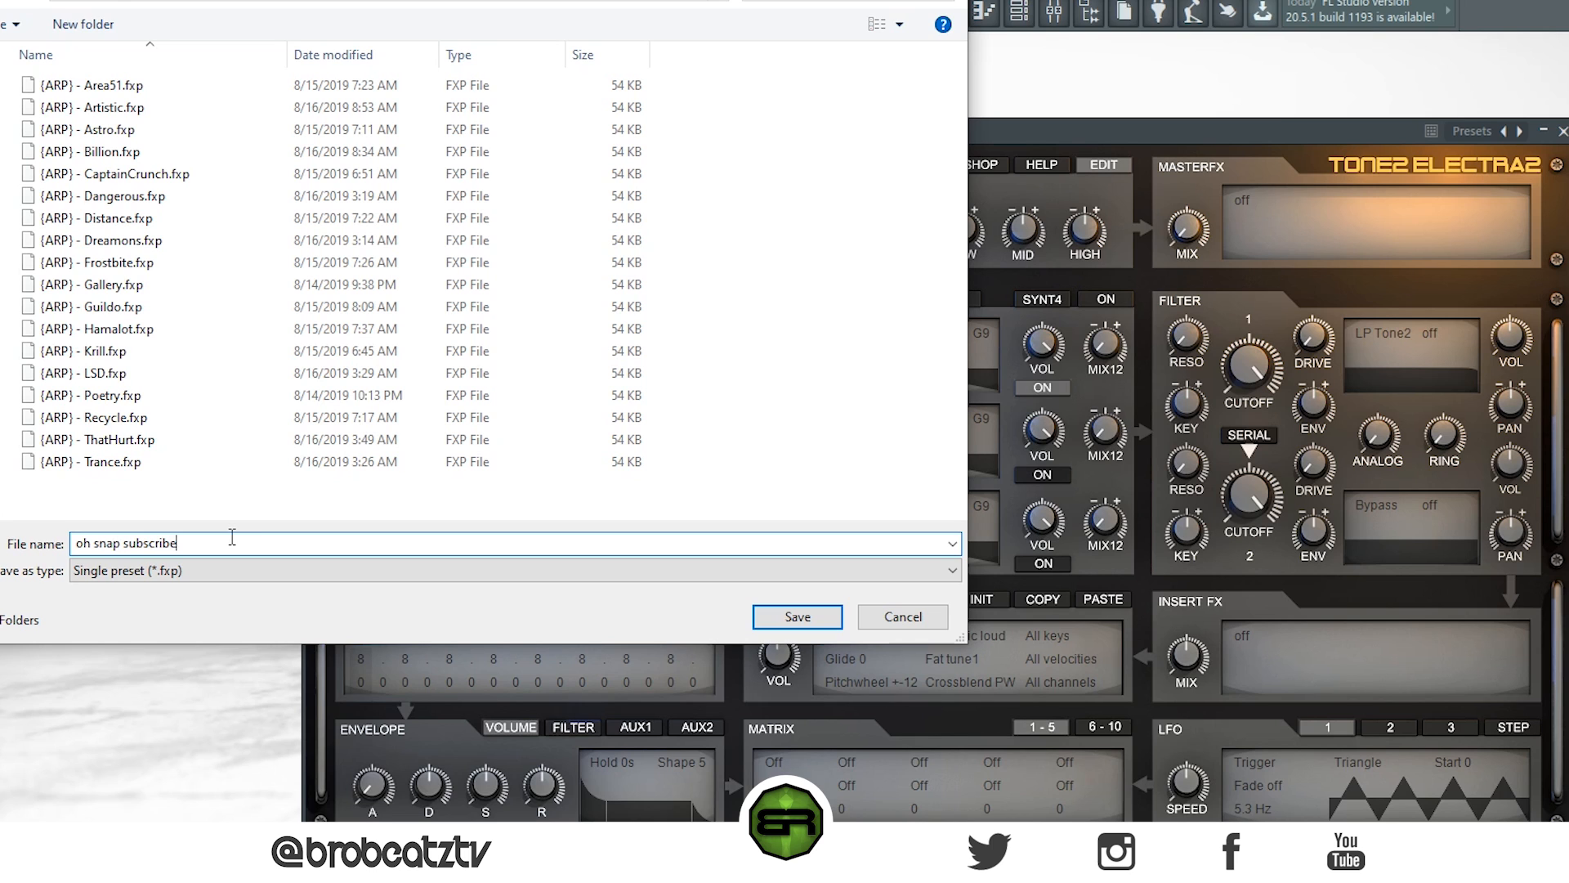
{"action": "left_click", "coordinate": [837, 625]}
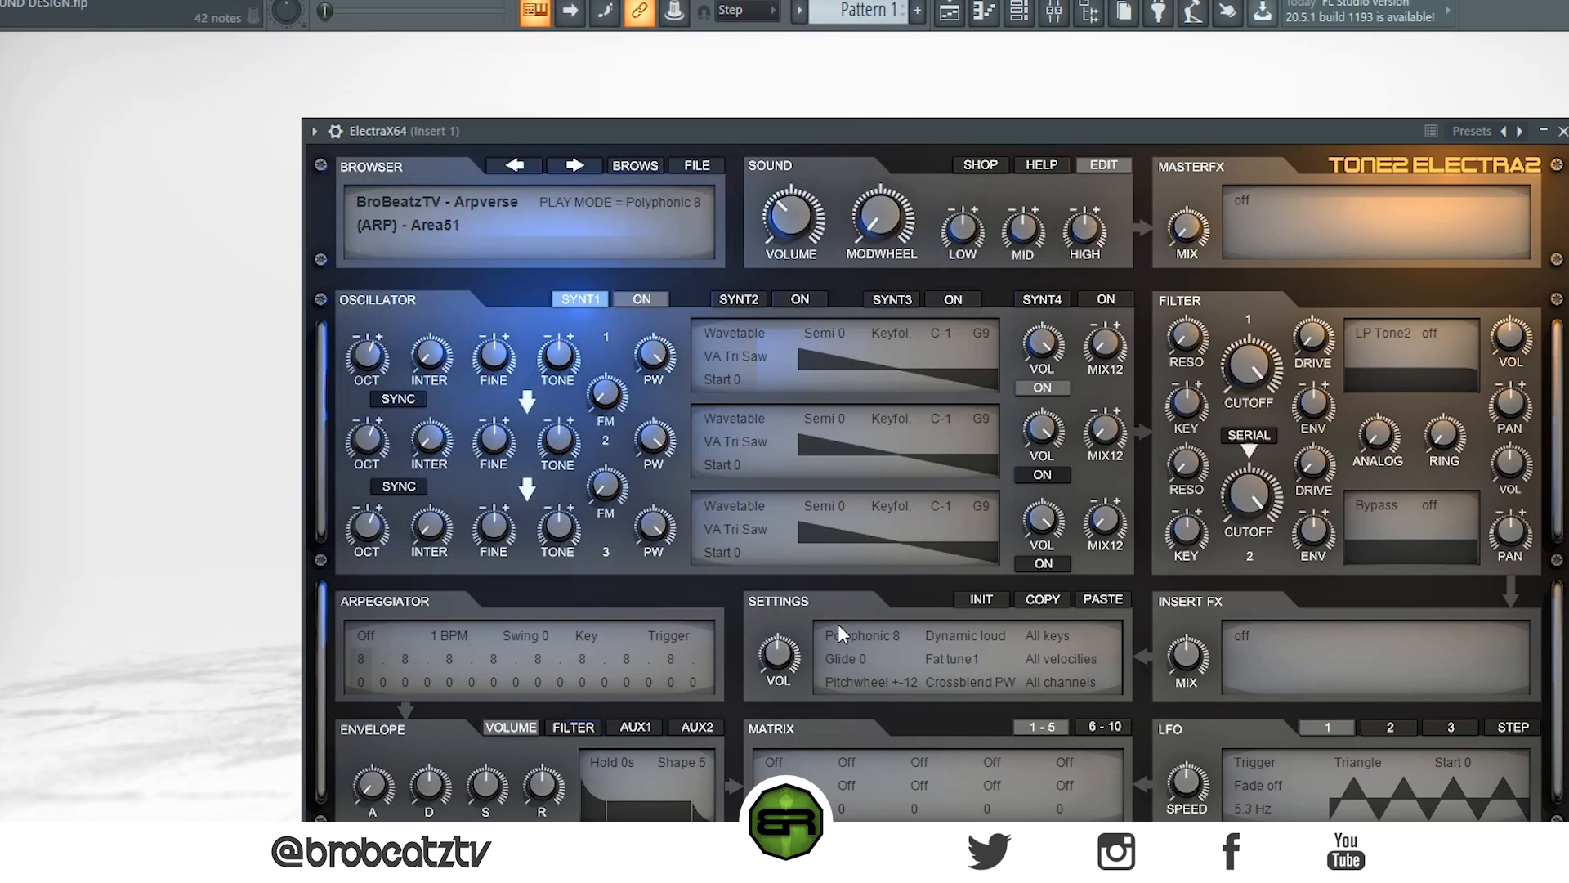